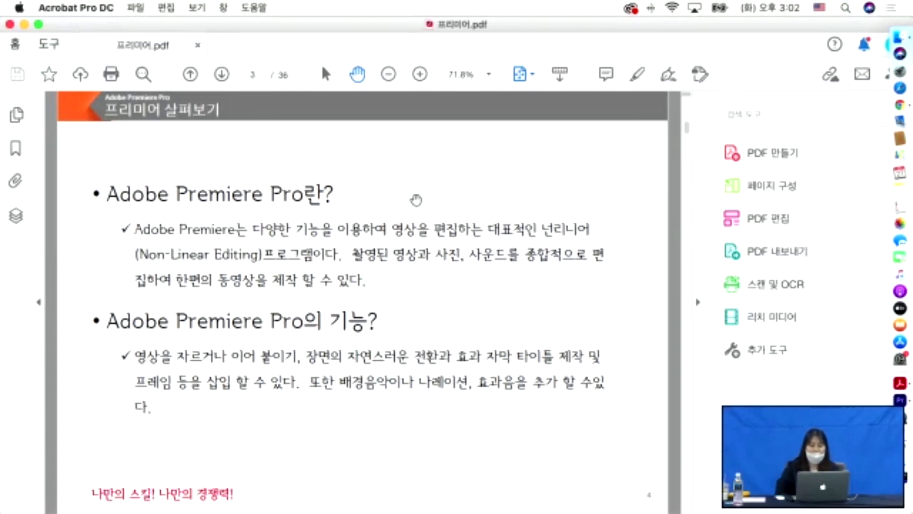
- Scroll the PDF from page 3 down to page 4, the slide explaining what a project is
scroll(416, 199, "down", 3)
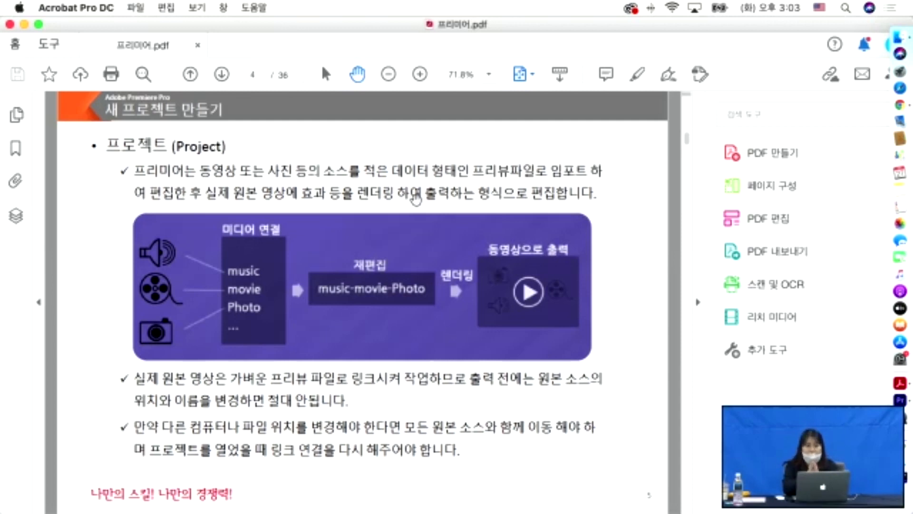
- Advance to page 5, the '새 프로젝트 생성' slide showing the new-project dialog
key("Right")
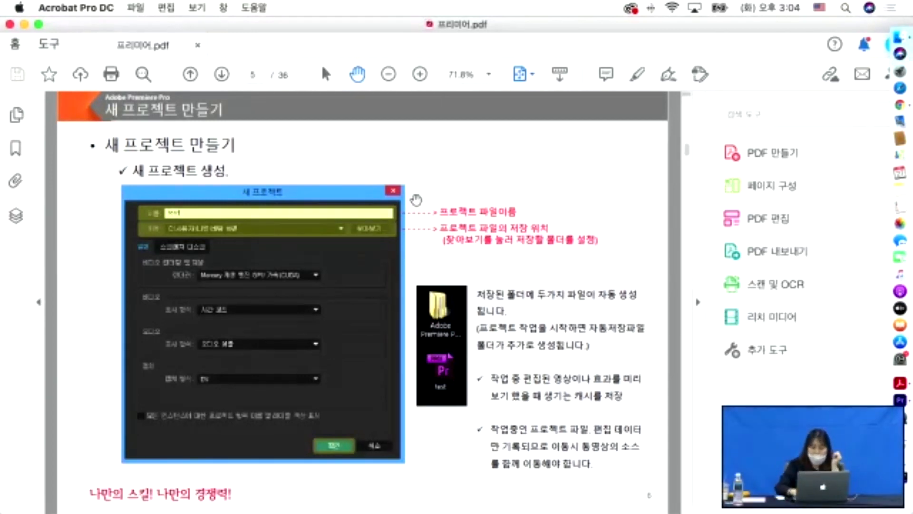
- Page past the workspace overview to page 8, the '새 시퀀스 만들기' slide
key("Right")
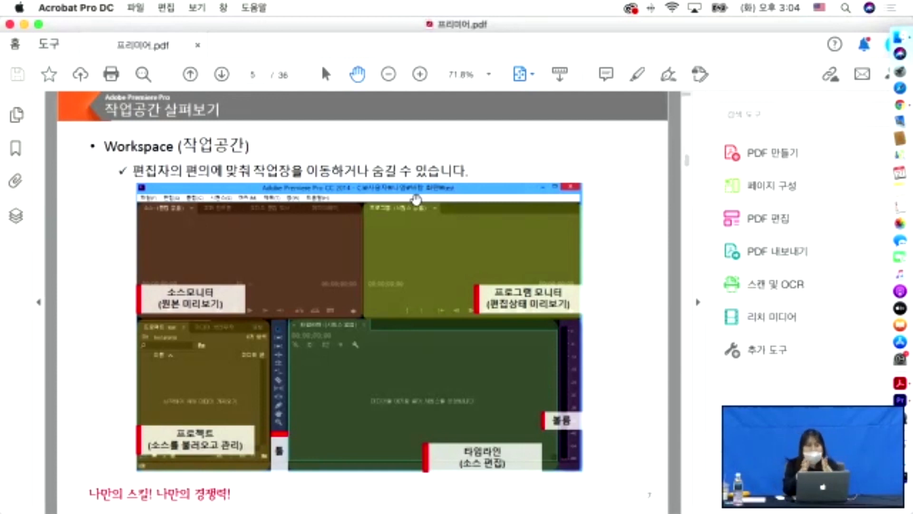
key("Right")
key("Right")
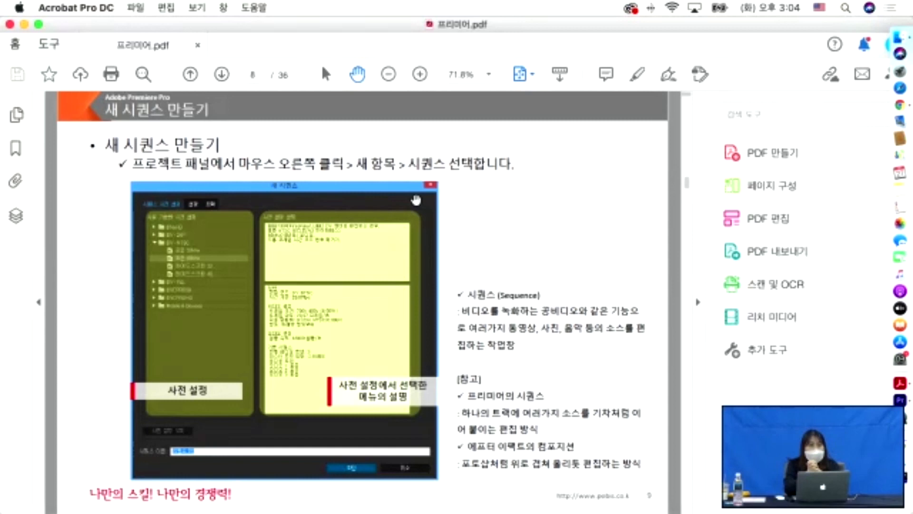
scroll(416, 200, "down", 1)
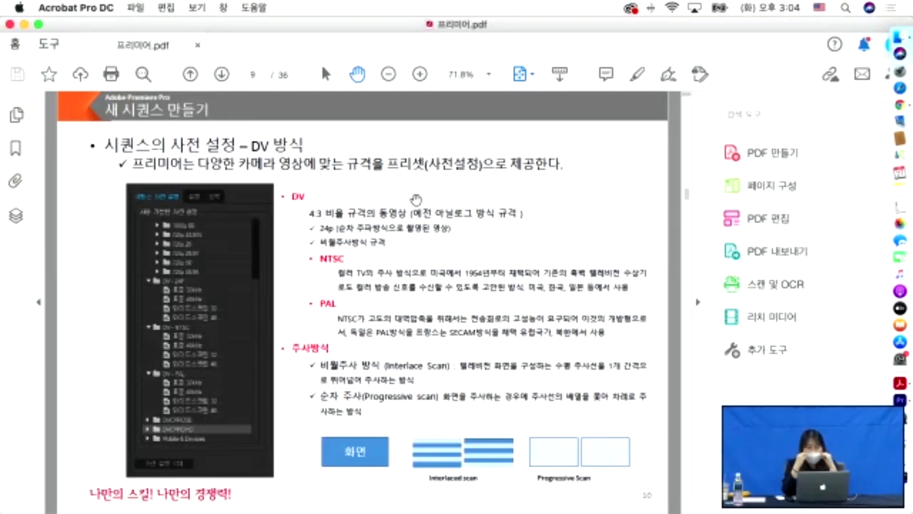
key("Left")
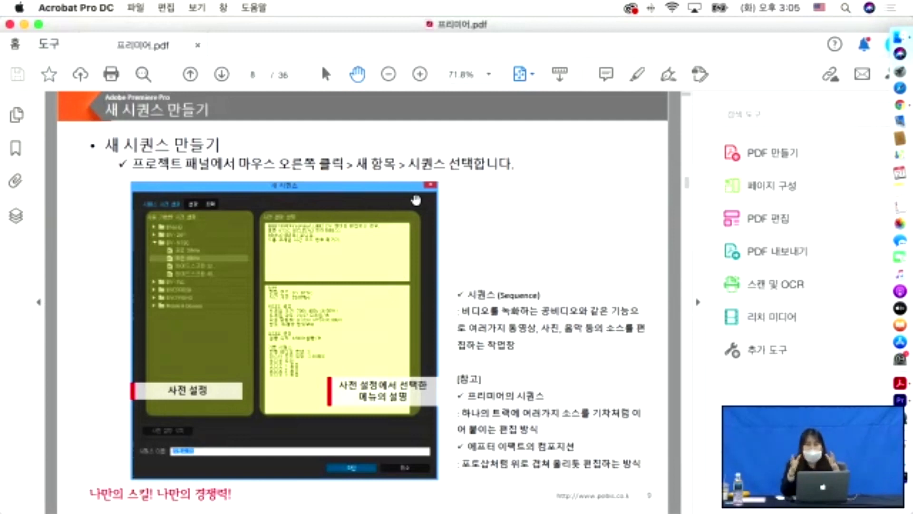
- Advance to page 9, the DV sequence preset slide on NTSC, PAL and scanning
key("Right")
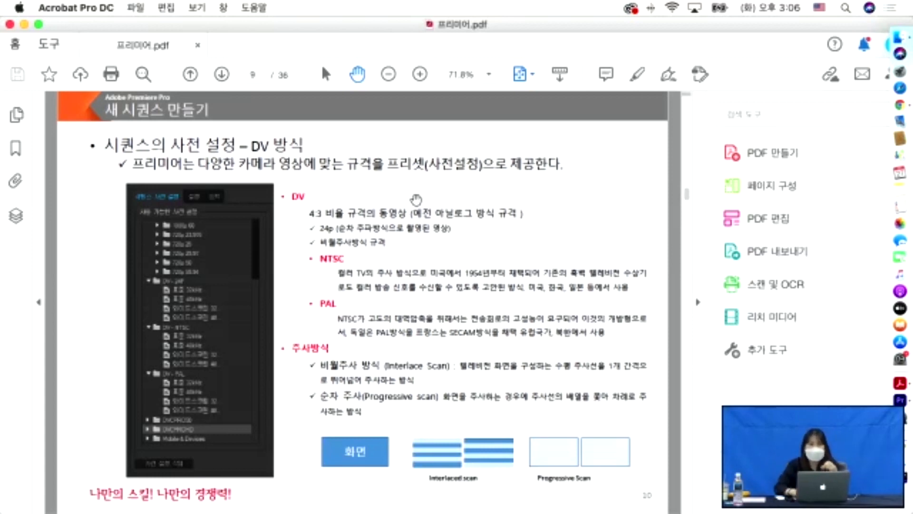
- Scroll past the HDV preset slide to page 12, '소스파일 불러오기'
scroll(416, 198, "down", 3)
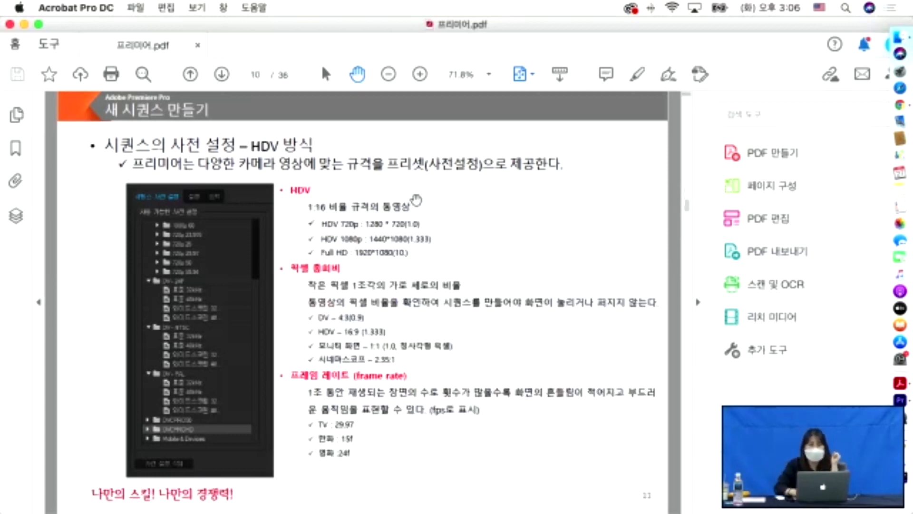
scroll(416, 200, "down", 3)
scroll(416, 199, "down", 3)
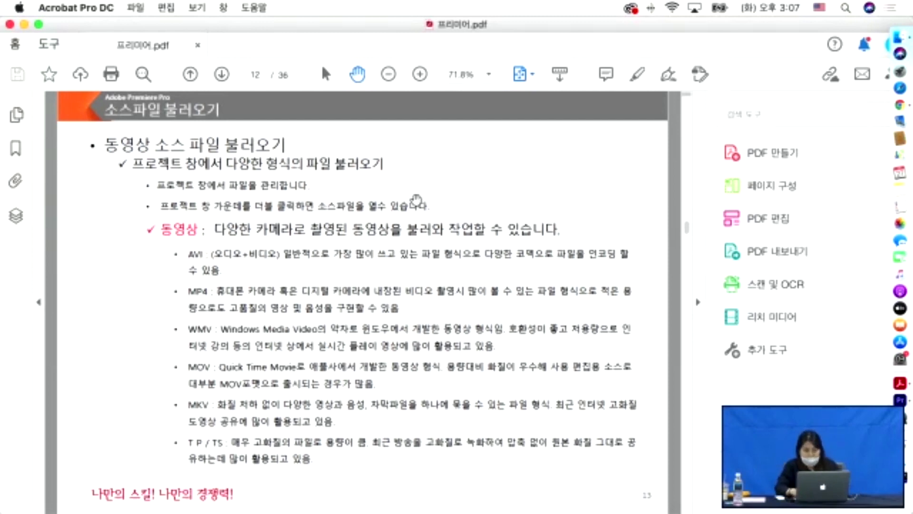
- Page forward through the image source files and codec slides
key("Right")
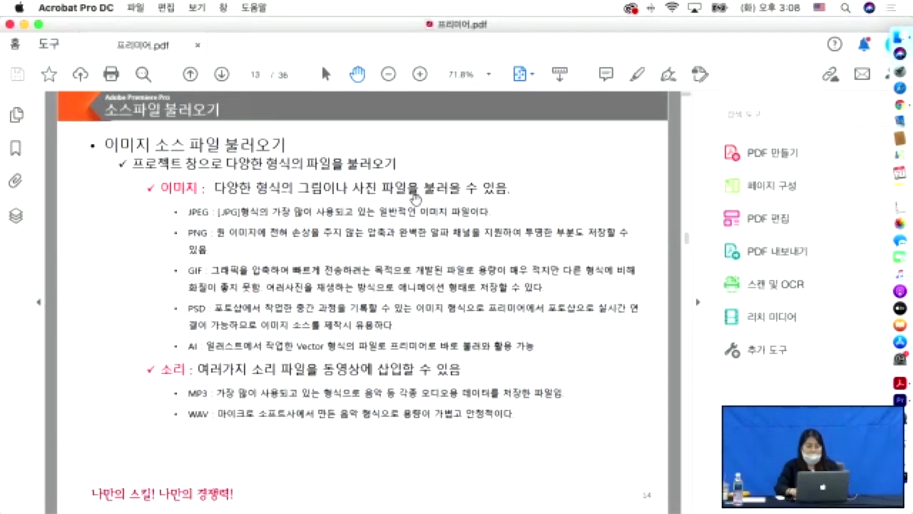
key("Right")
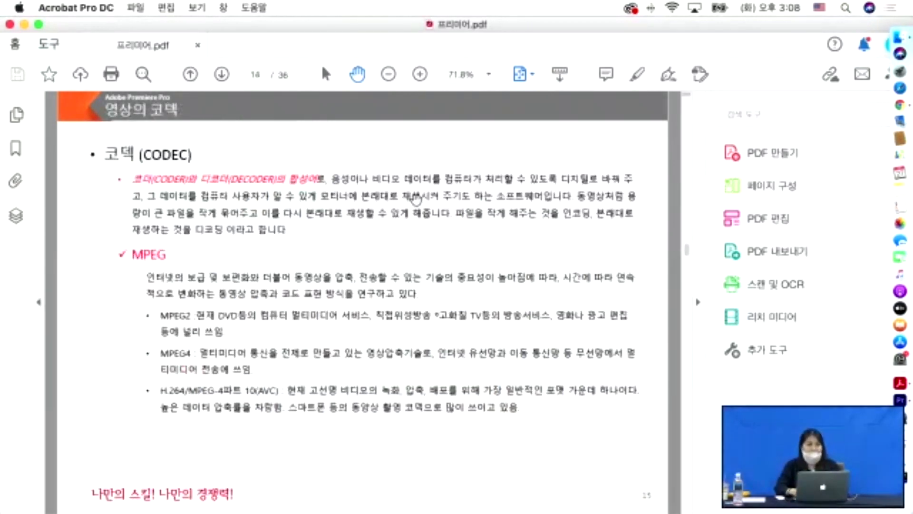
key("Right")
key("Left")
key("Right")
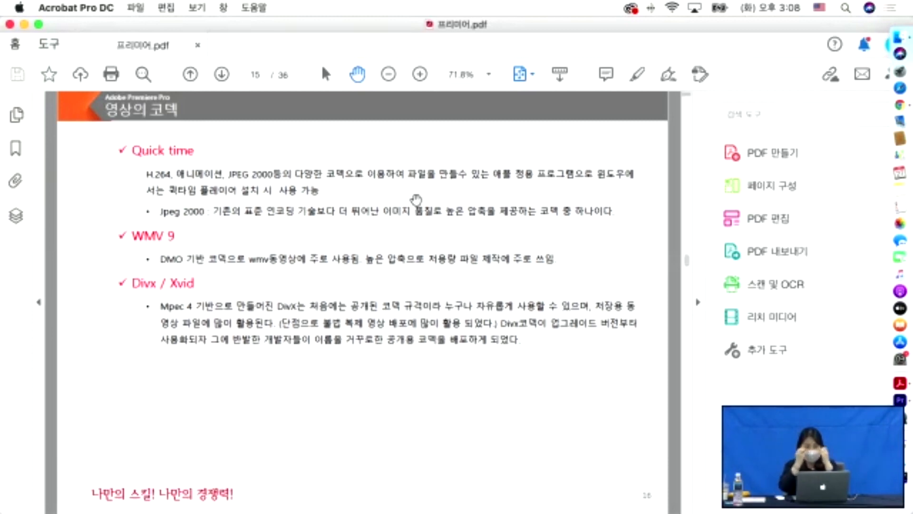
- Advance through the titles slides to page 24, then minimize the Acrobat window
key("Right")
key("Right")
key("Right")
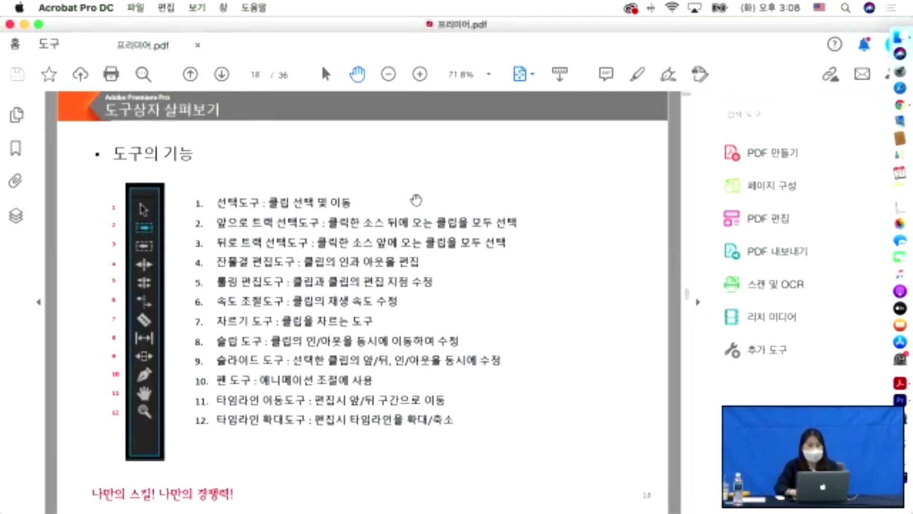
key("Right")
key("Right")
key("Right")
key("Right")
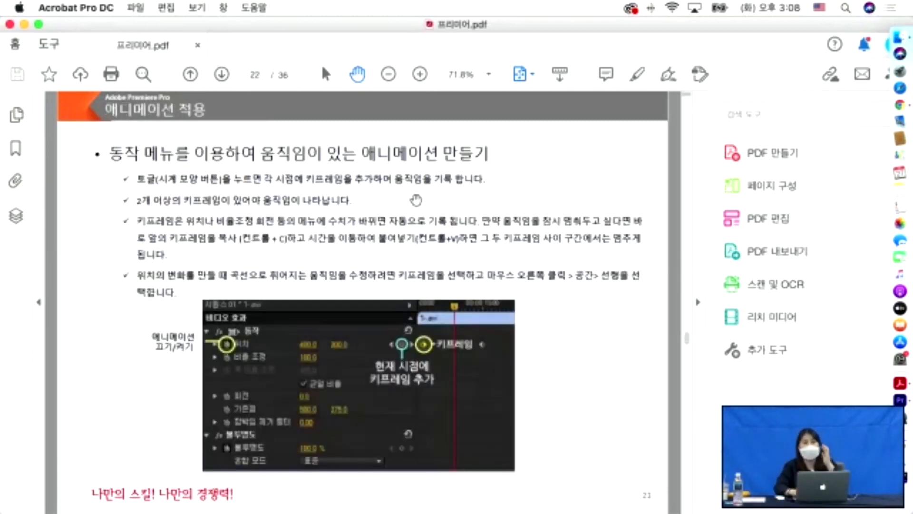
key("Right")
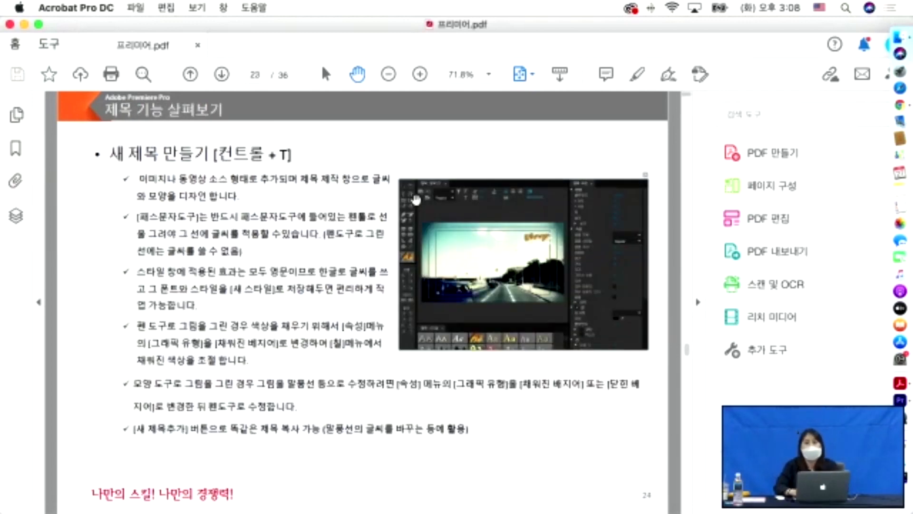
key("Right")
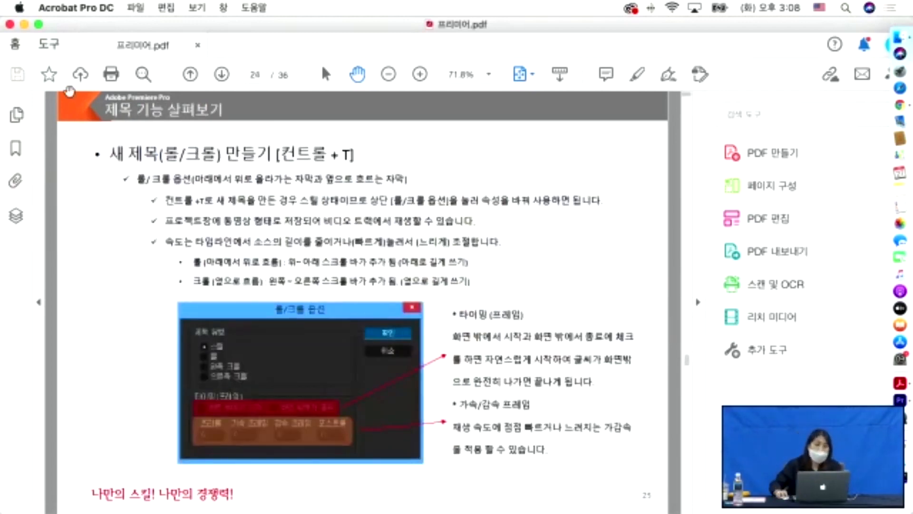
left_click(24, 24)
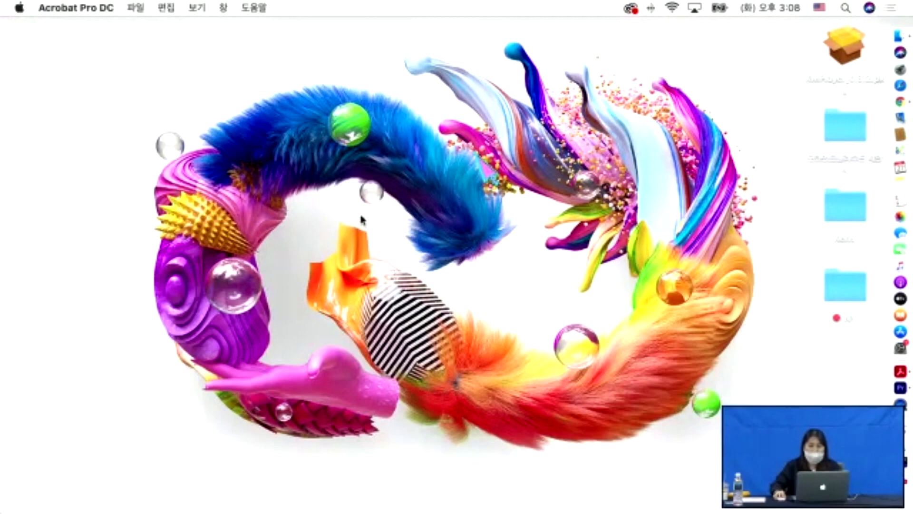
- Bring up Premiere Pro's start screen, then restore Chrome showing the Premiere Rush page
left_click(900, 387)
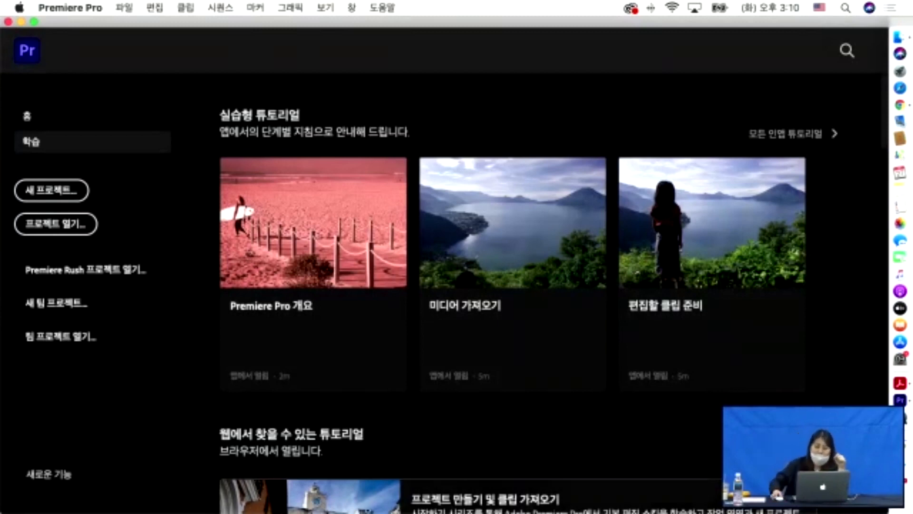
left_click(904, 447)
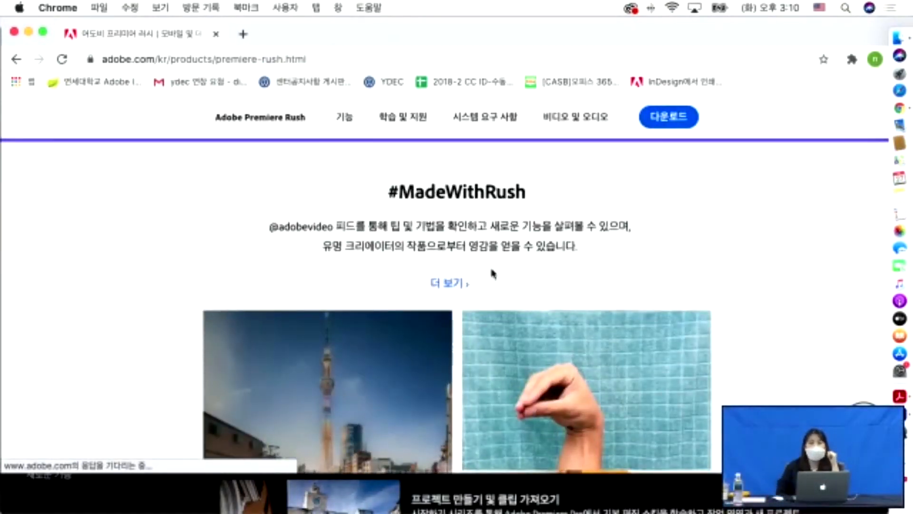
- Browse the Premiere Rush page, settling on the '지속적으로 발전하는 Premiere Rush' section
scroll(493, 274, "down", 4)
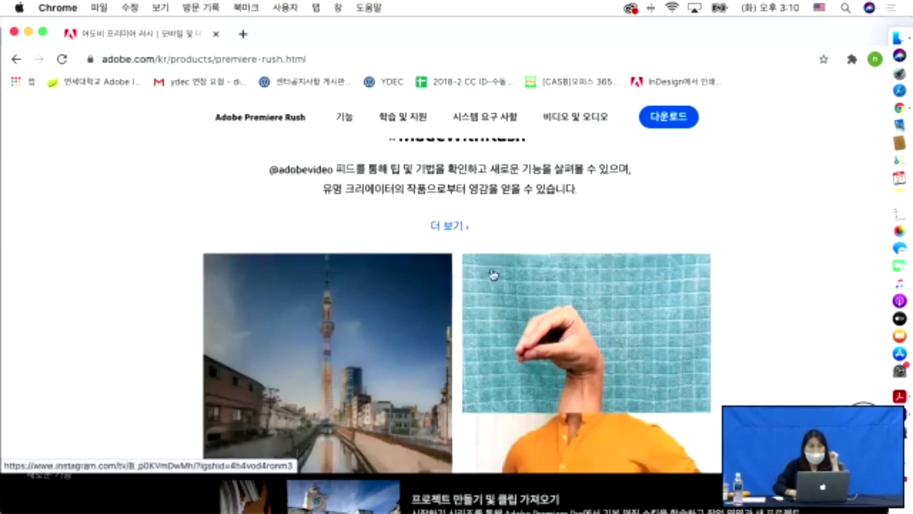
scroll(493, 273, "up", 3)
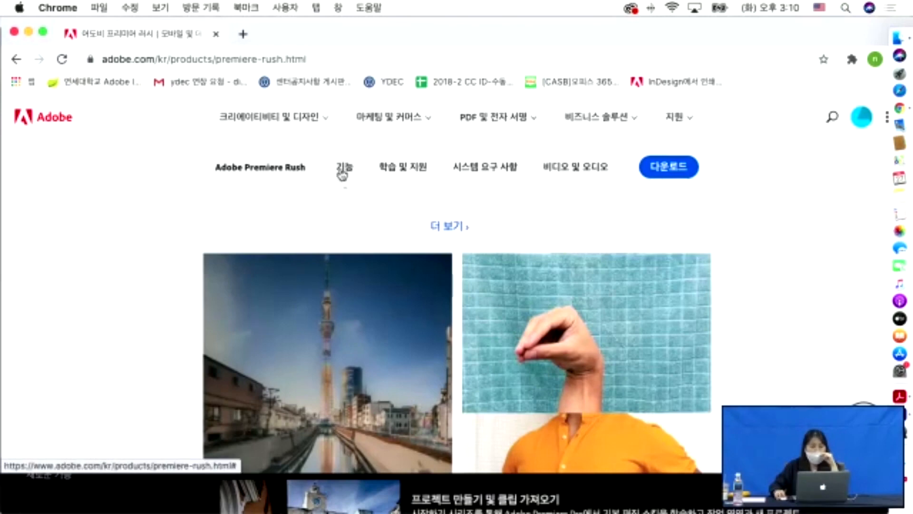
scroll(350, 200, "down", 10)
scroll(352, 201, "down", 10)
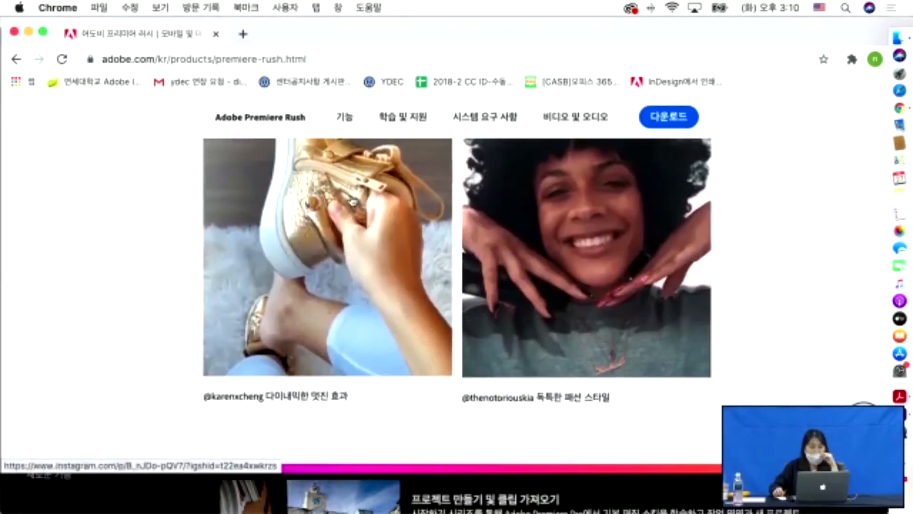
scroll(352, 201, "down", 10)
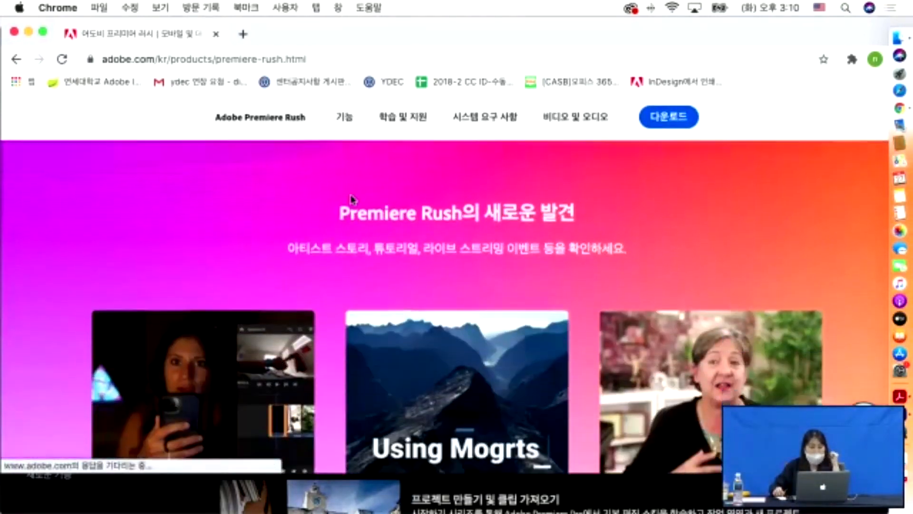
scroll(352, 201, "up", 15)
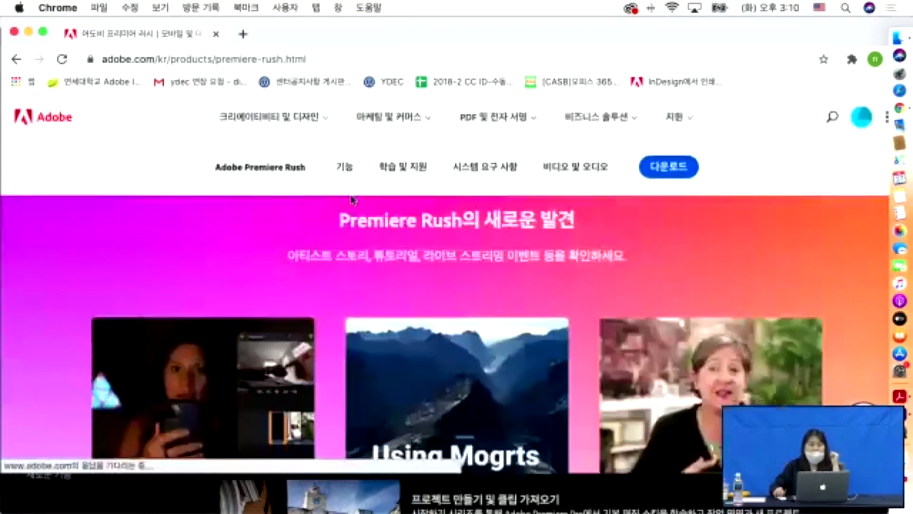
scroll(352, 201, "up", 12)
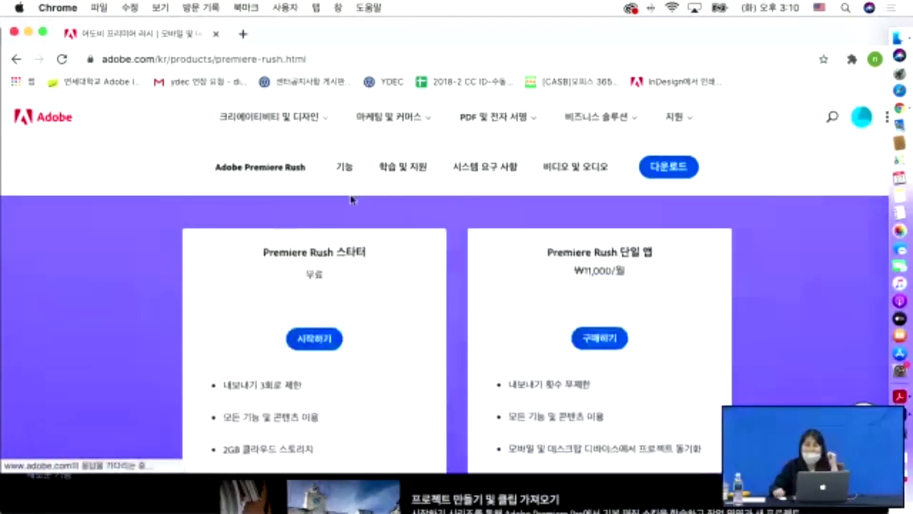
scroll(353, 200, "up", 5)
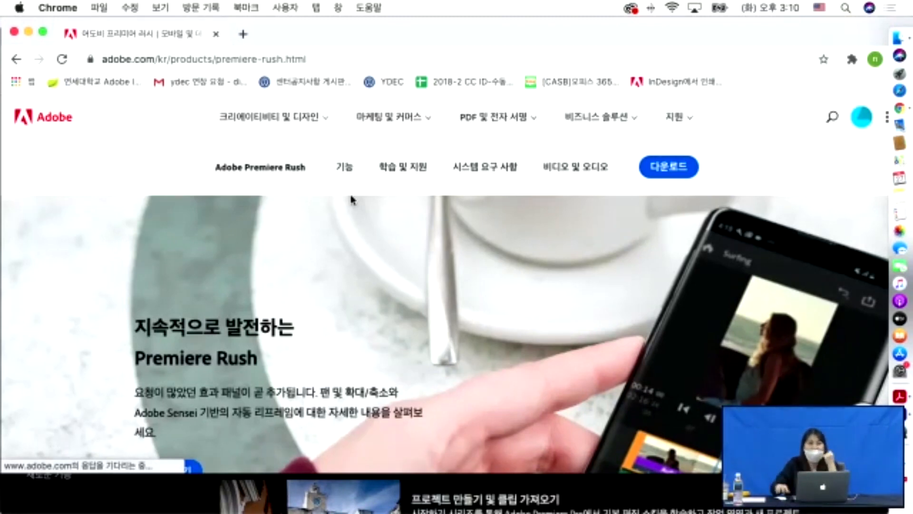
scroll(355, 201, "down", 3)
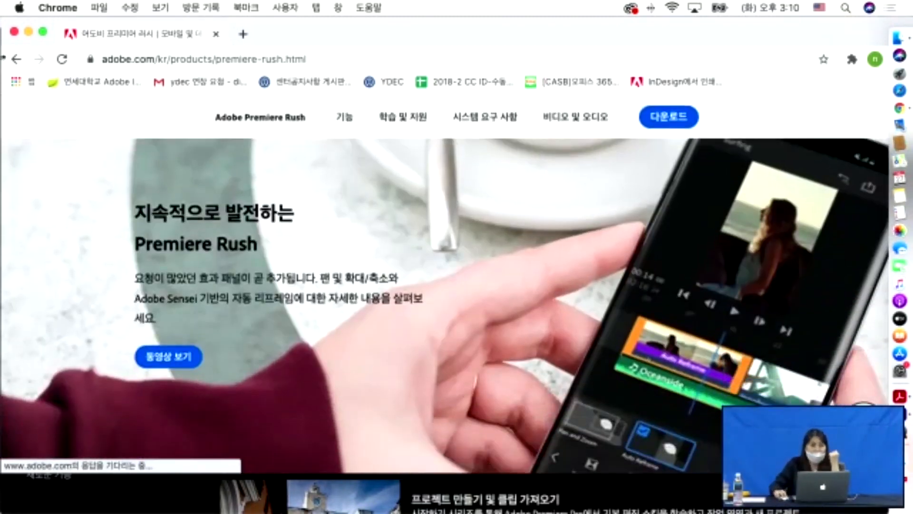
- Minimize Chrome, browse Premiere Pro's 학습 tutorials, and open the new-features overview
left_click(29, 31)
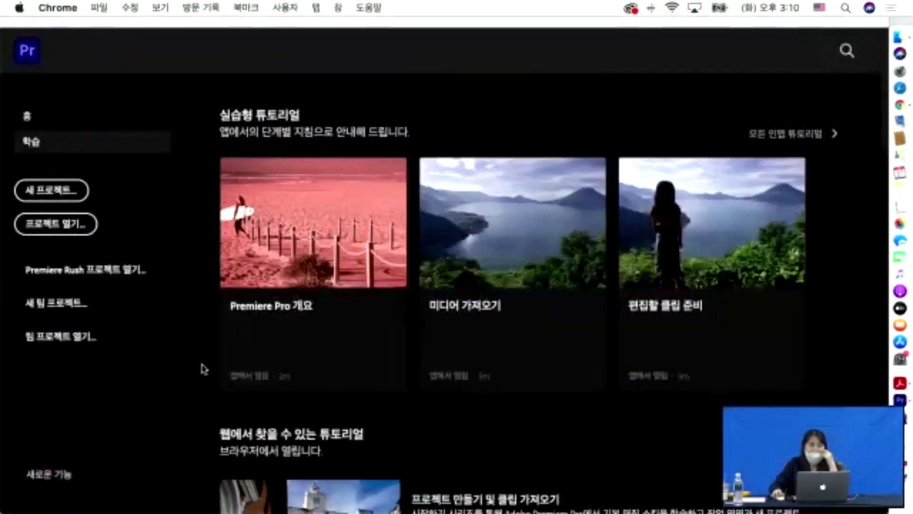
left_click(185, 381)
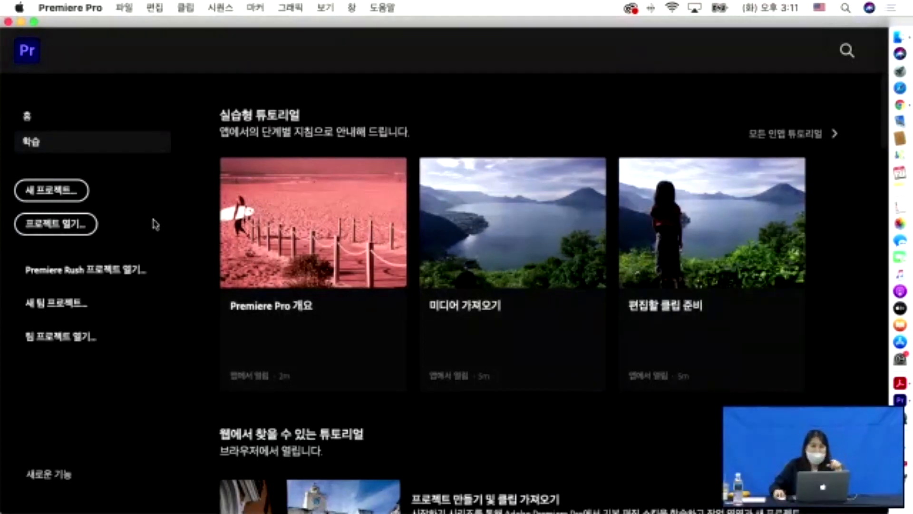
scroll(241, 326, "down", 5)
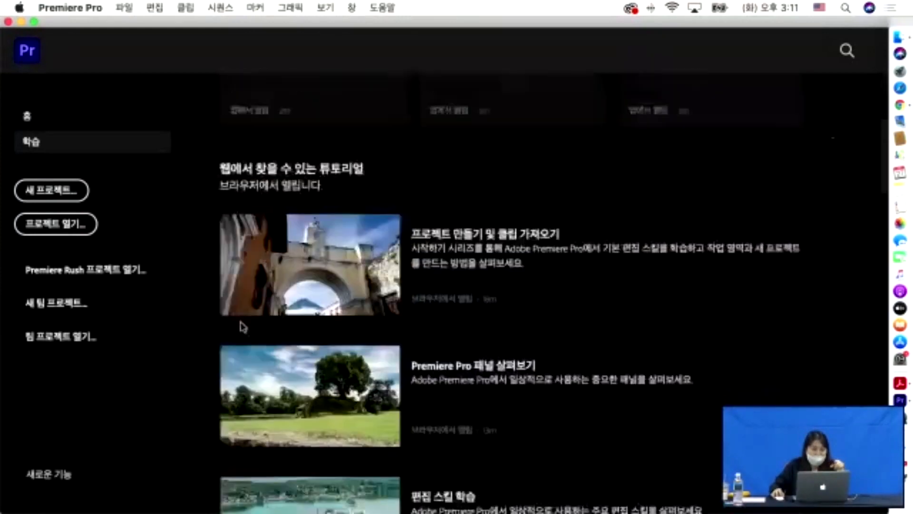
scroll(253, 316, "up", 5)
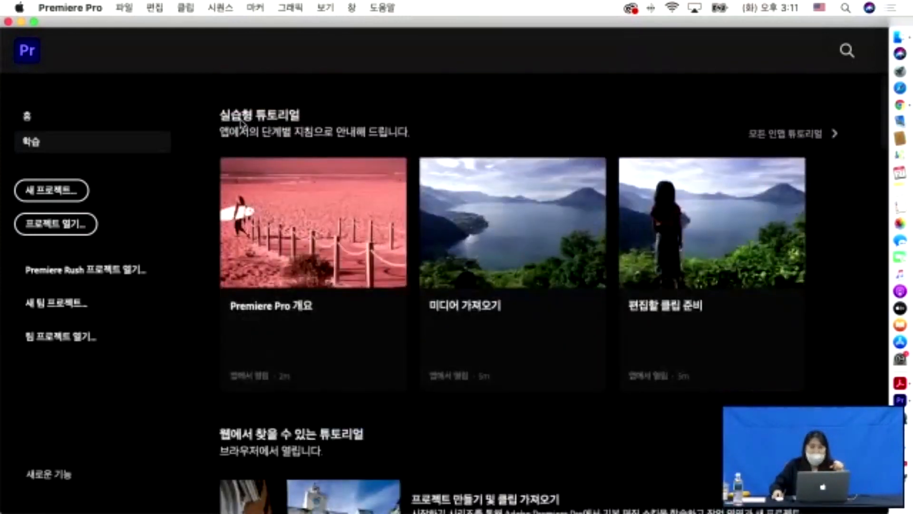
scroll(285, 180, "down", 3)
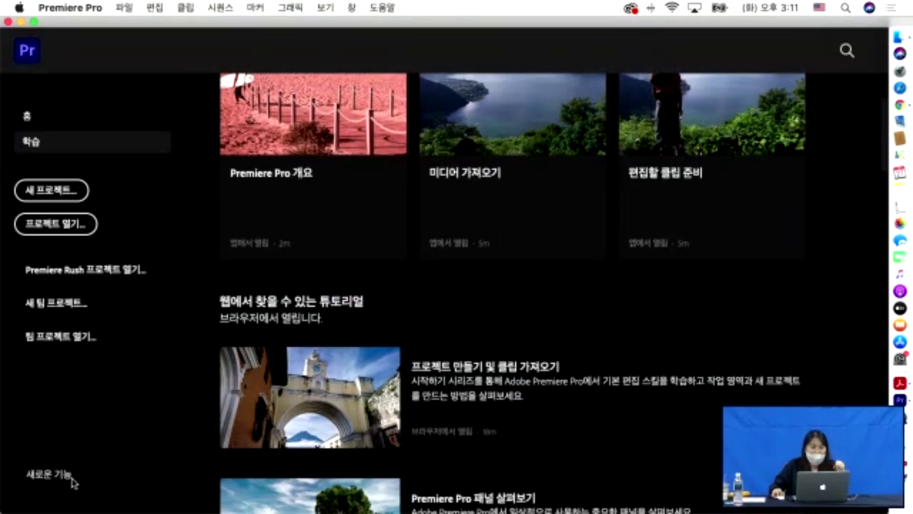
scroll(377, 206, "up", 1)
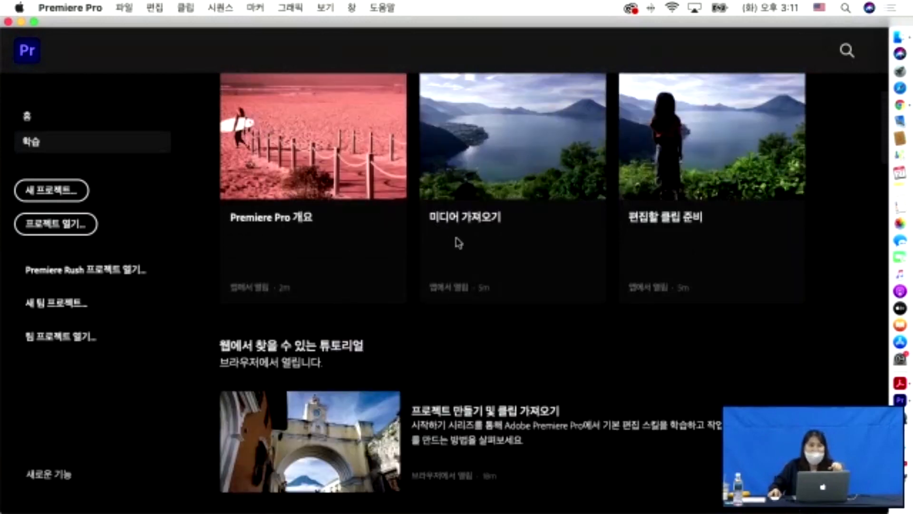
scroll(457, 242, "up", 2)
scroll(509, 310, "down", 3)
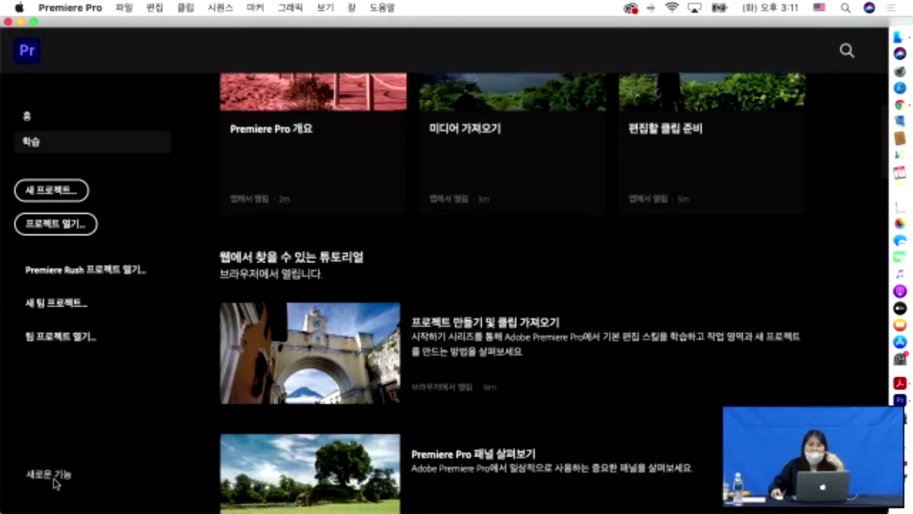
left_click(47, 478)
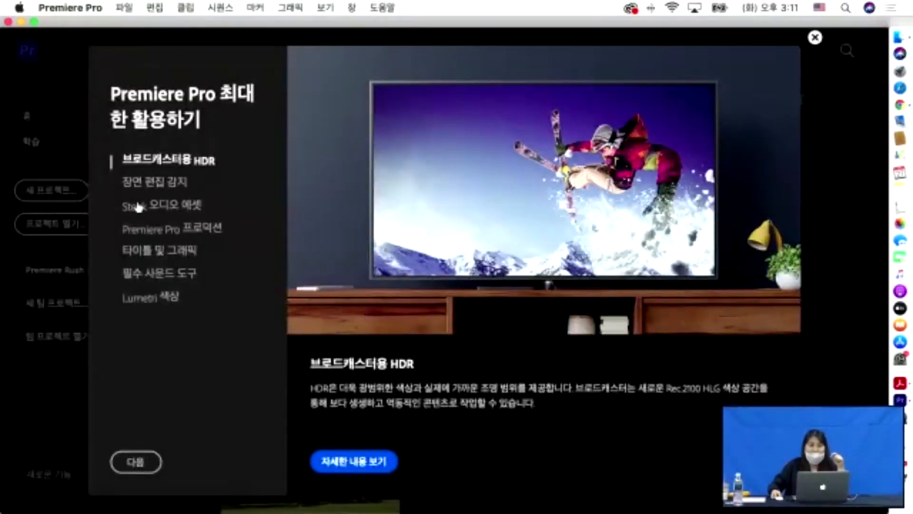
left_click(143, 209)
left_click(143, 230)
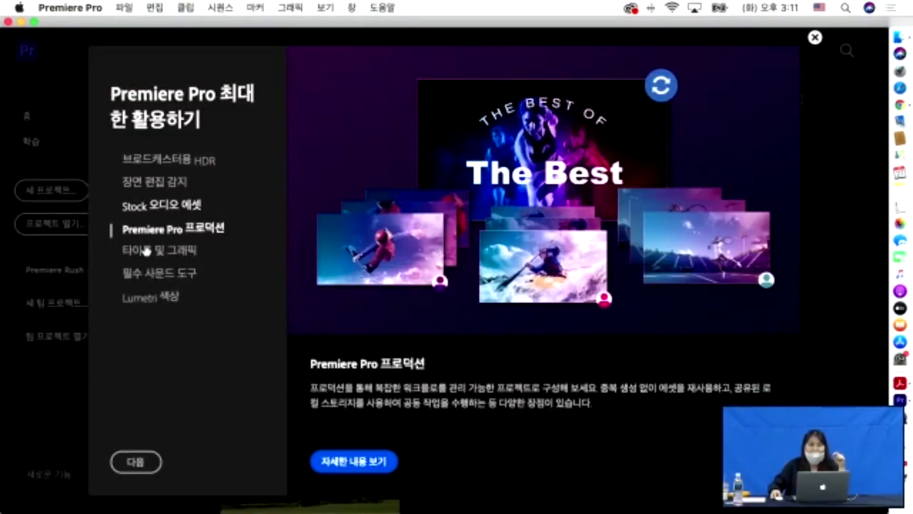
left_click(147, 251)
left_click(143, 272)
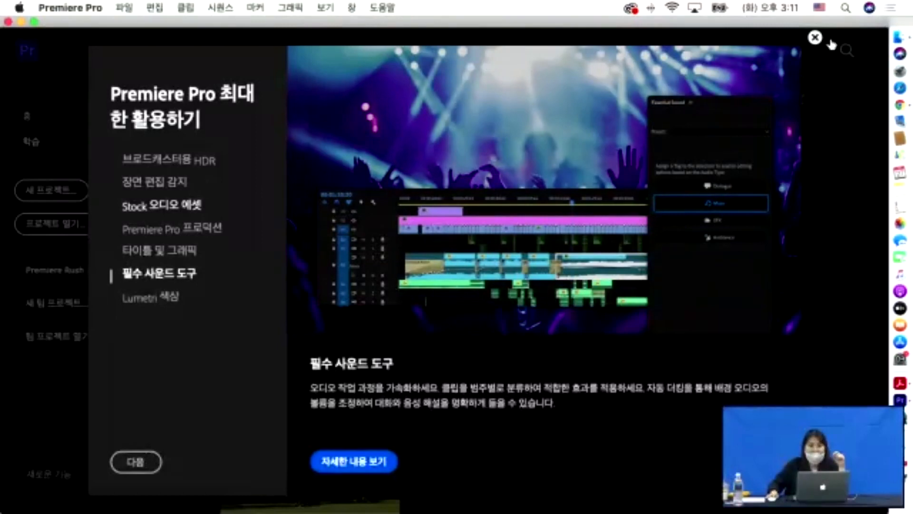
left_click(815, 37)
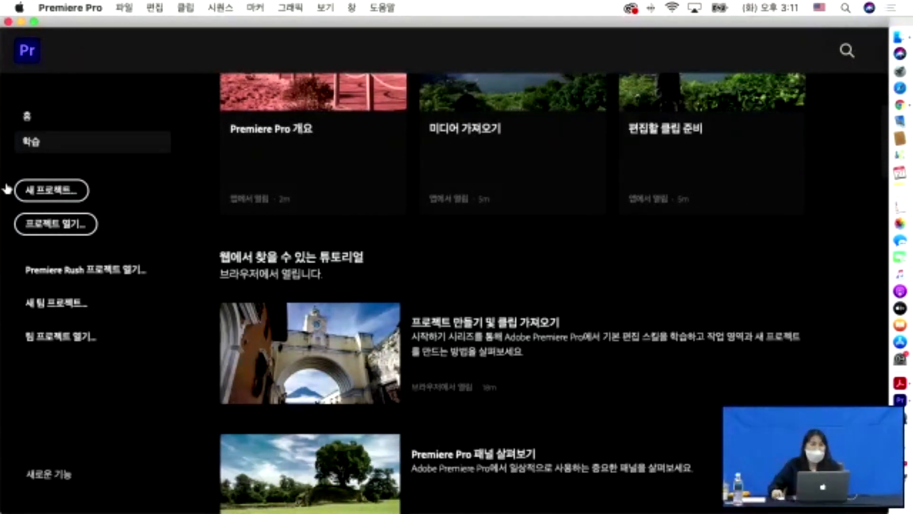
- Create a new project named 'test' and begin choosing its save location
left_click(43, 194)
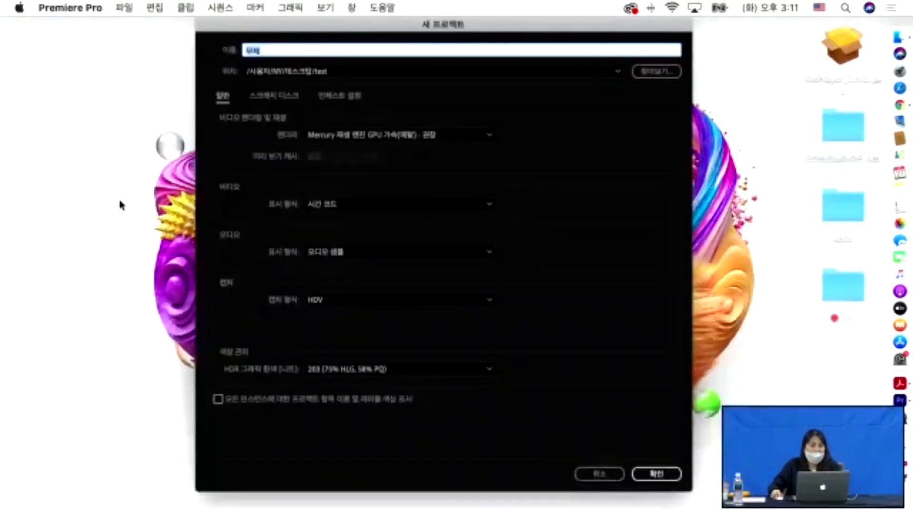
left_click_drag(281, 26, 312, 34)
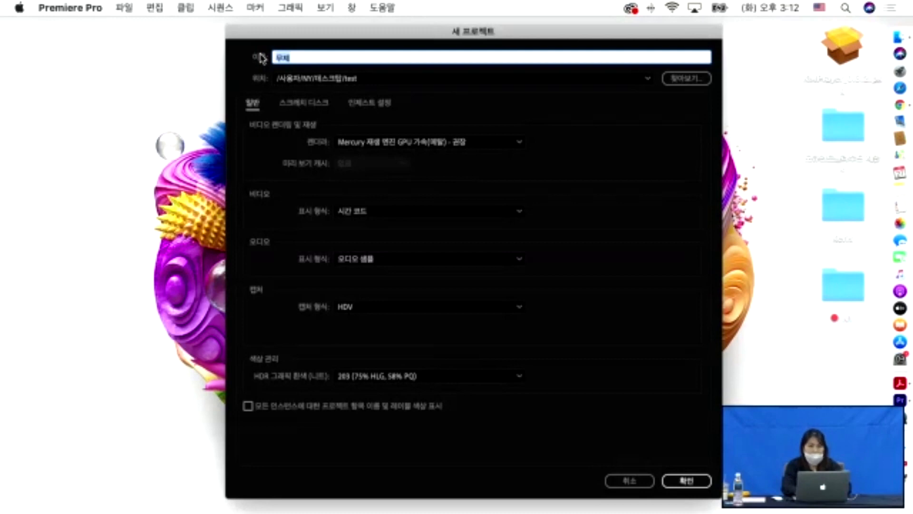
type("test")
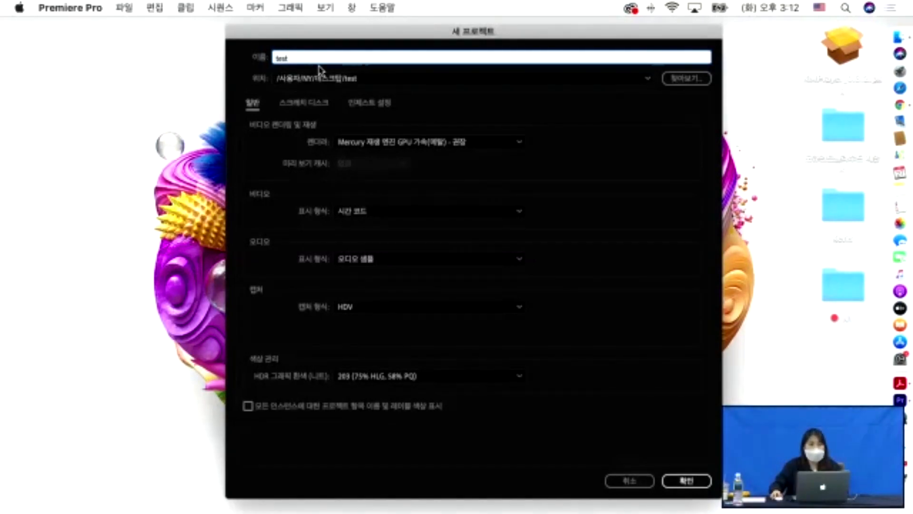
left_click(689, 79)
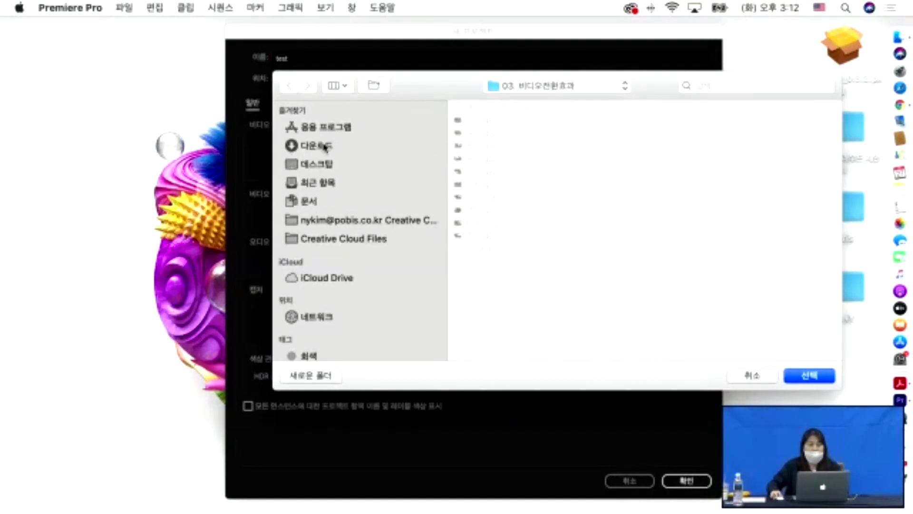
- Create a new folder named 'test' on the desktop and select it as the project location
left_click(326, 146)
left_click(306, 167)
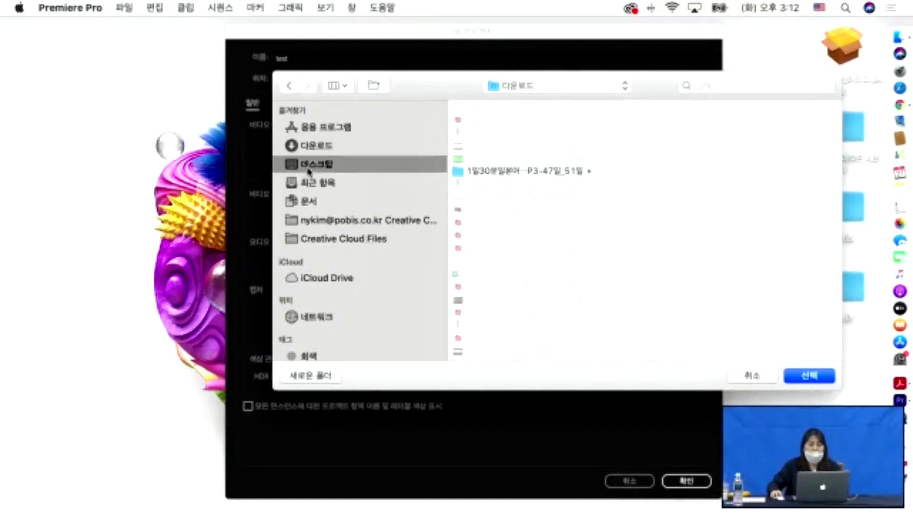
left_click(311, 376)
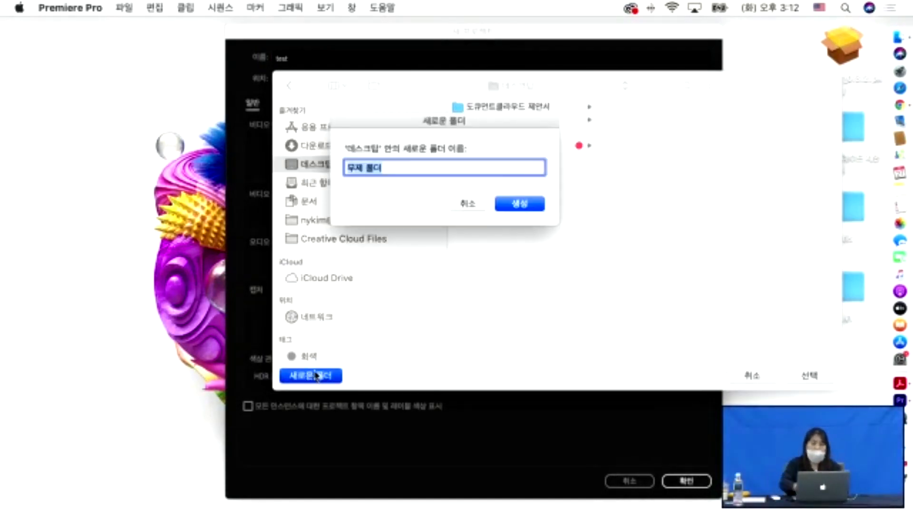
key("BackSpace")
type("test")
key("Return")
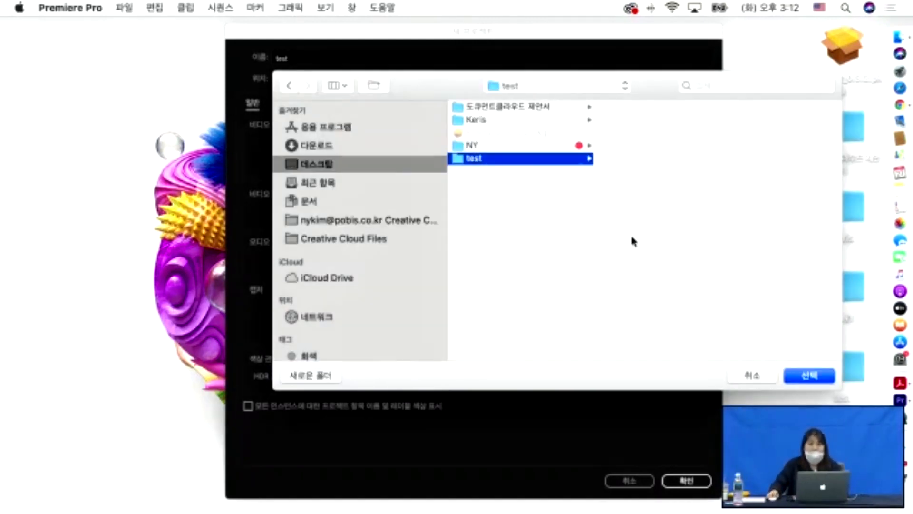
left_click(814, 382)
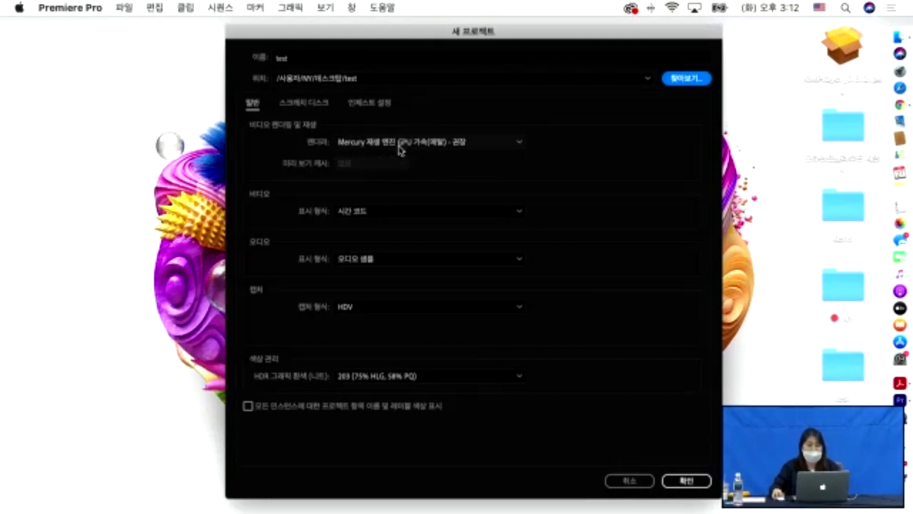
left_click(397, 219)
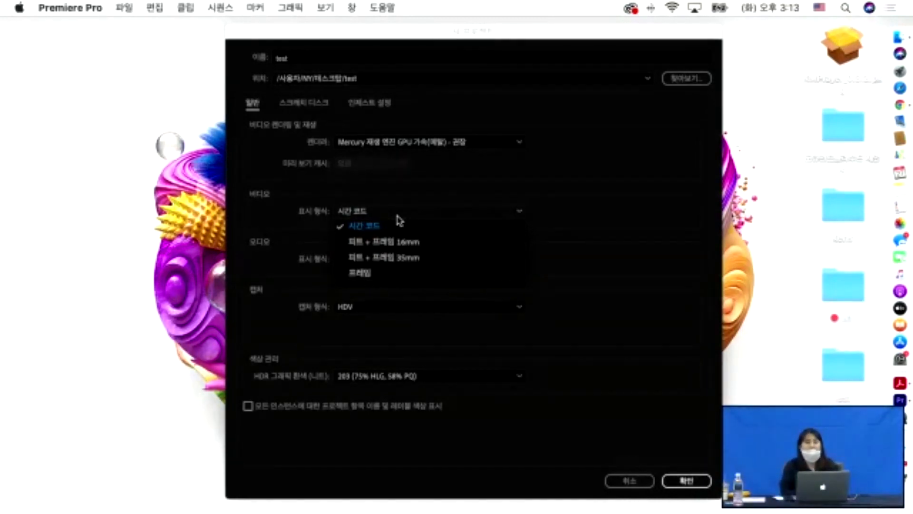
left_click(271, 274)
left_click(411, 263)
left_click(413, 264)
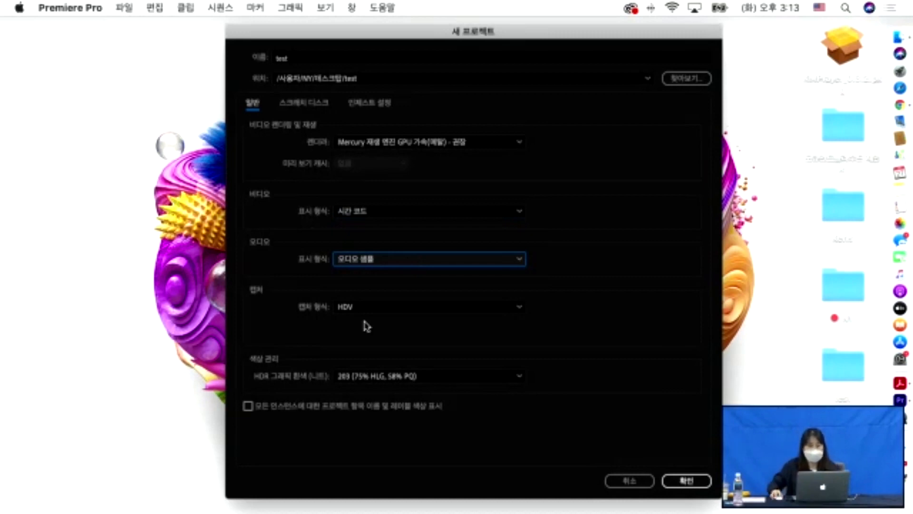
- Confirm the New Project dialog and decline the audio hardware settings change
left_click(684, 481)
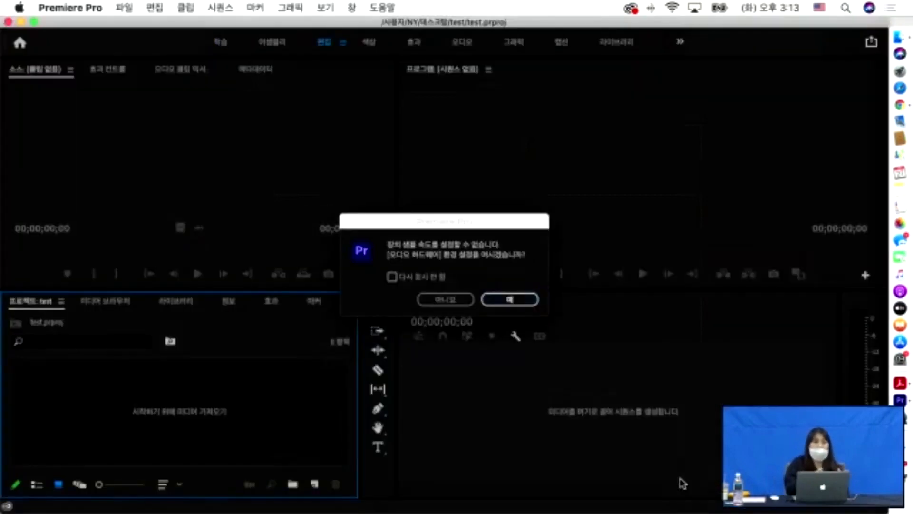
left_click(445, 299)
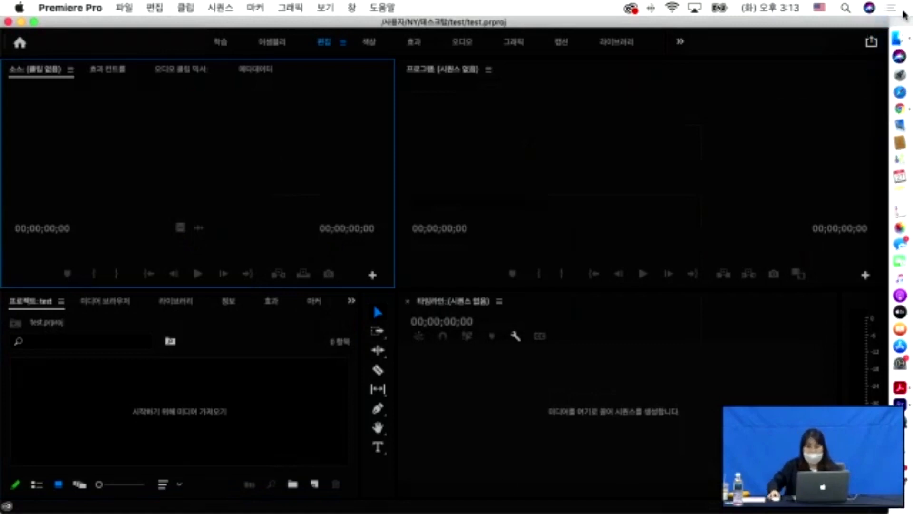
left_click(900, 41)
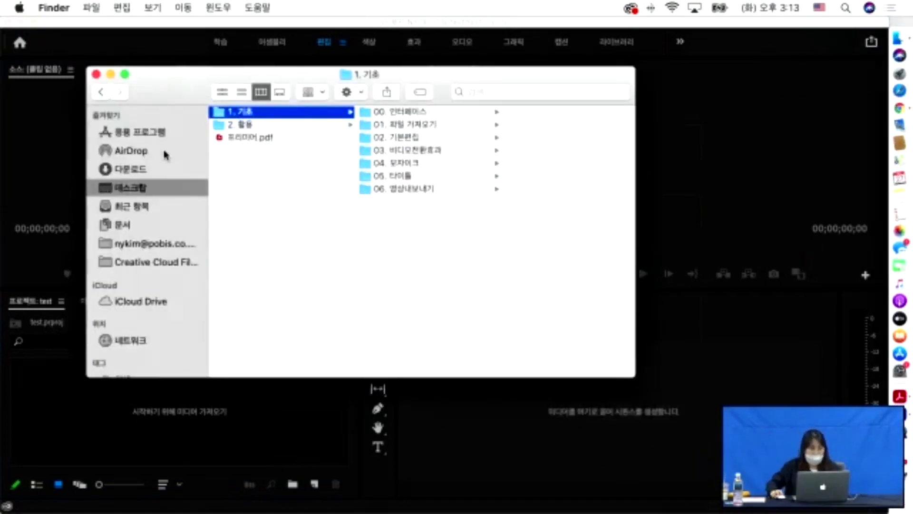
- Check in Finder that test.prproj was saved inside the desktop 'test' folder
left_click(121, 192)
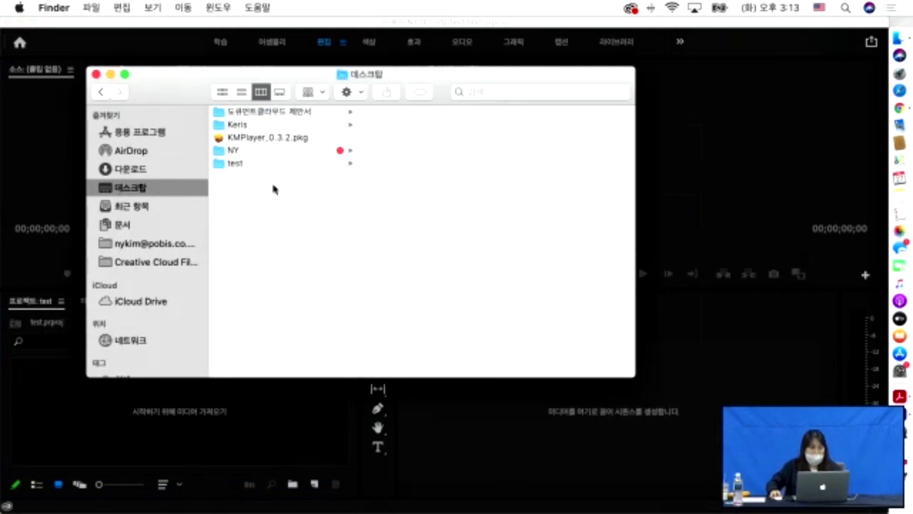
left_click(236, 163)
left_click(390, 113)
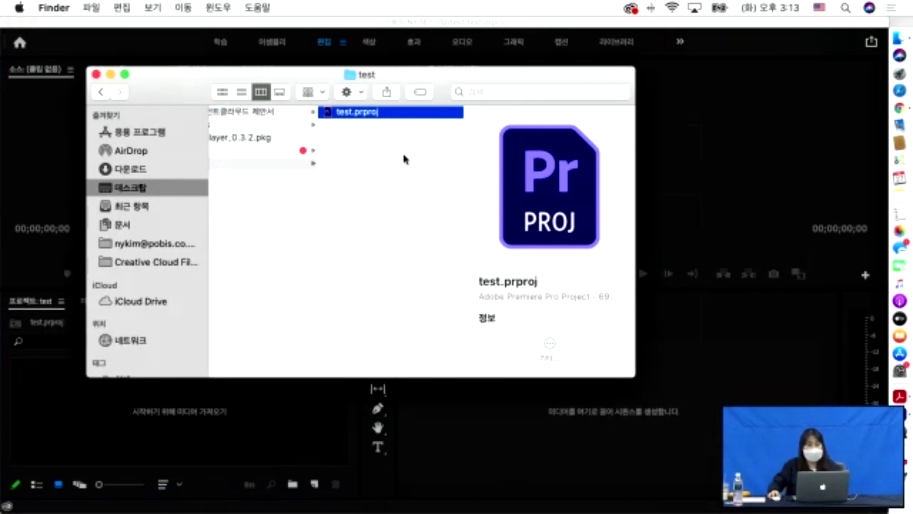
- Browse NY > Keris > 2. Pr > 1. 기초 to view the lesson subfolders, then return to Premiere
left_click(140, 193)
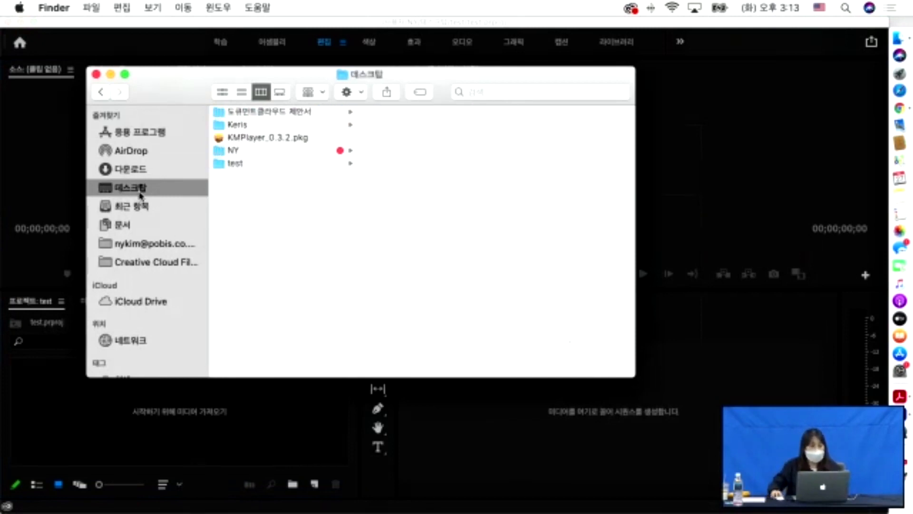
left_click(232, 150)
left_click(237, 124)
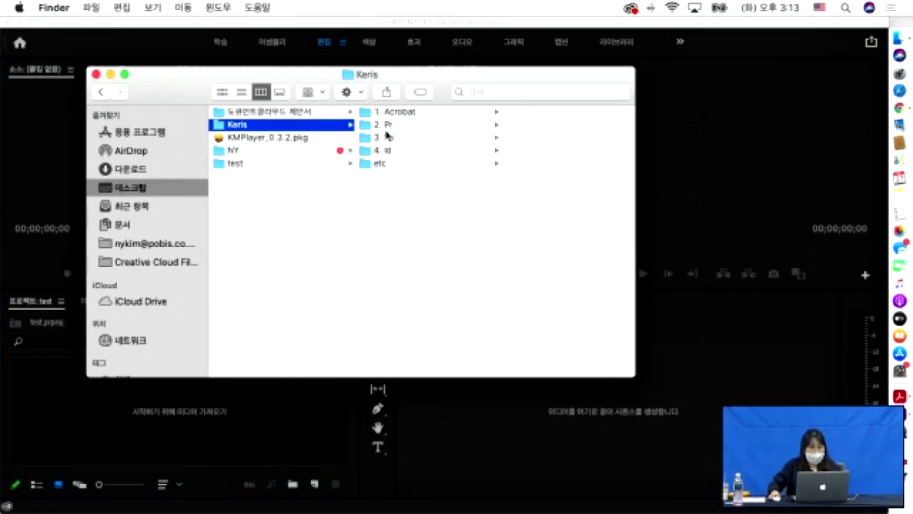
left_click(384, 126)
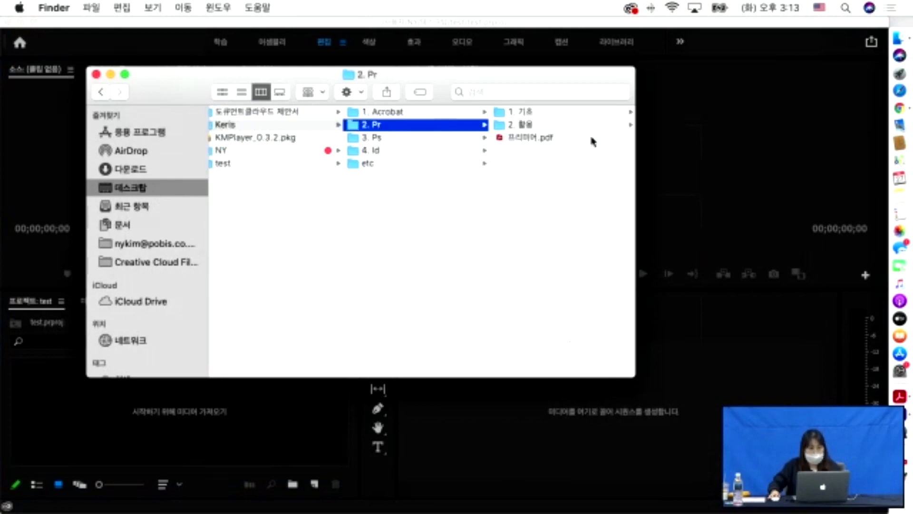
left_click(532, 114)
left_click_drag(525, 77, 473, 88)
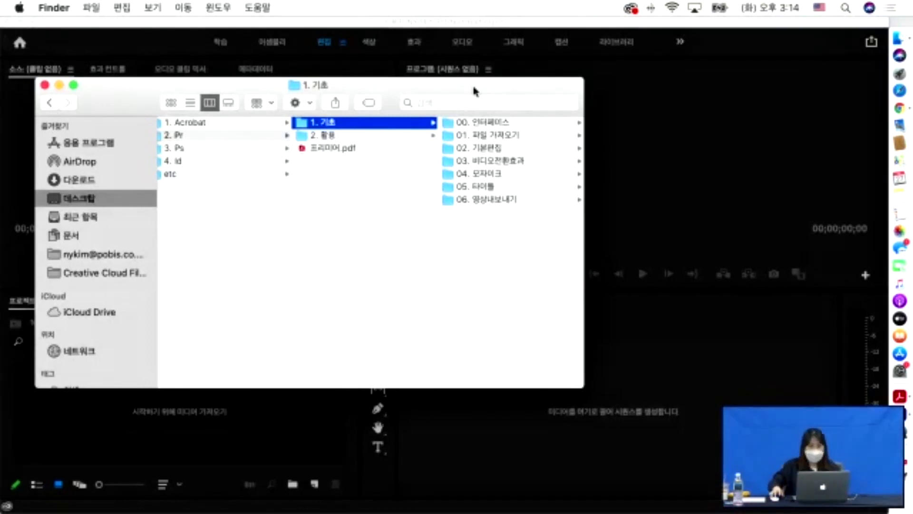
left_click(181, 435)
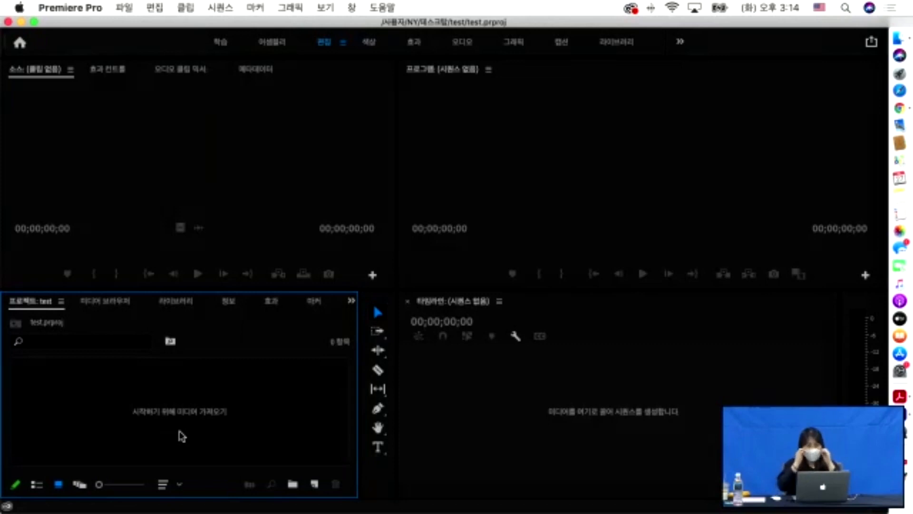
- Cycle focus across the source monitor, program monitor, timeline, tools and project panels
left_click(250, 149)
left_click(521, 179)
left_click(539, 396)
left_click(364, 480)
left_click(261, 427)
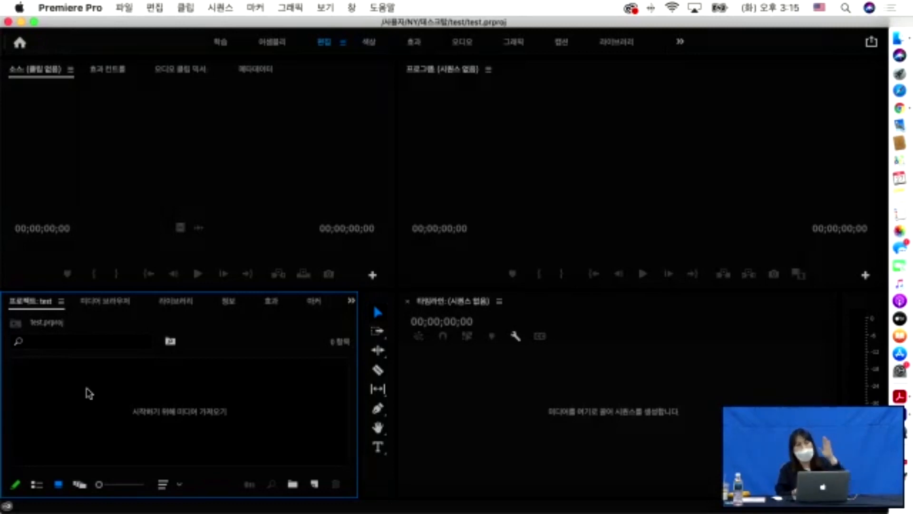
- Revisit each panel's focus highlight, then switch to the 색상 (Color) workspace
left_click(181, 184)
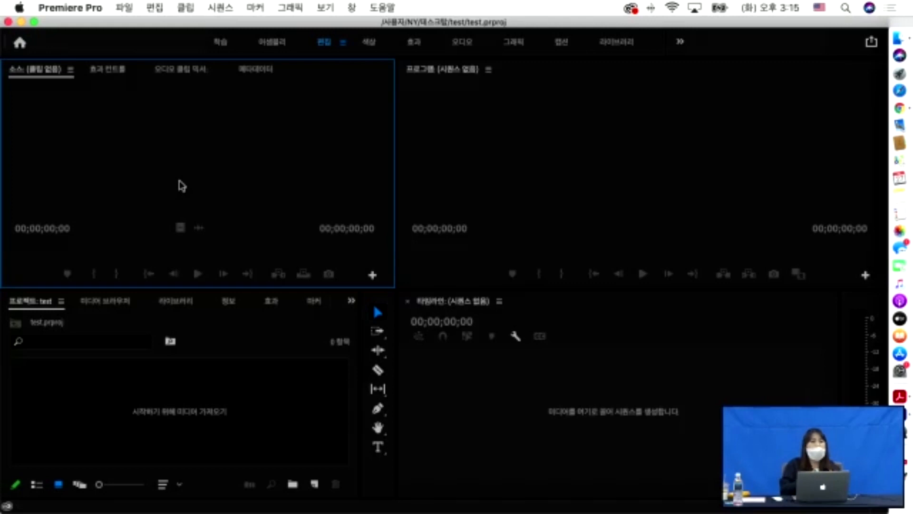
left_click(218, 427)
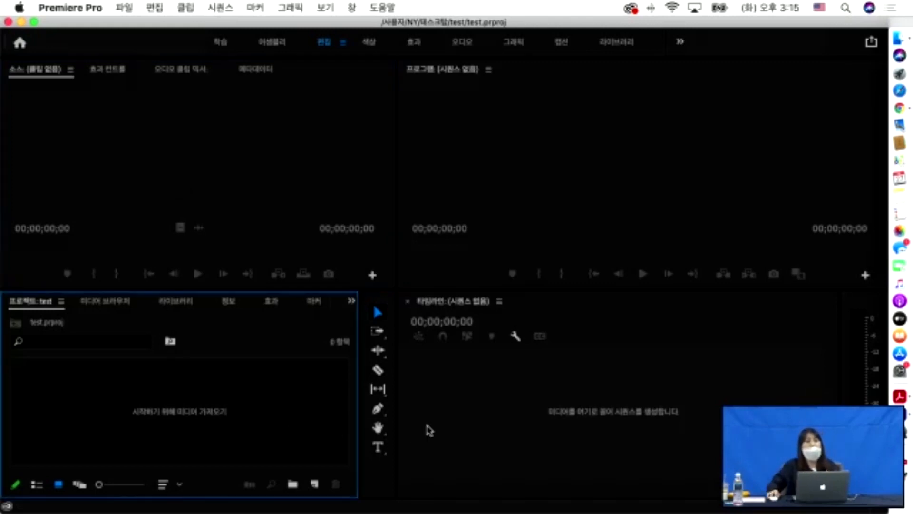
left_click(235, 208)
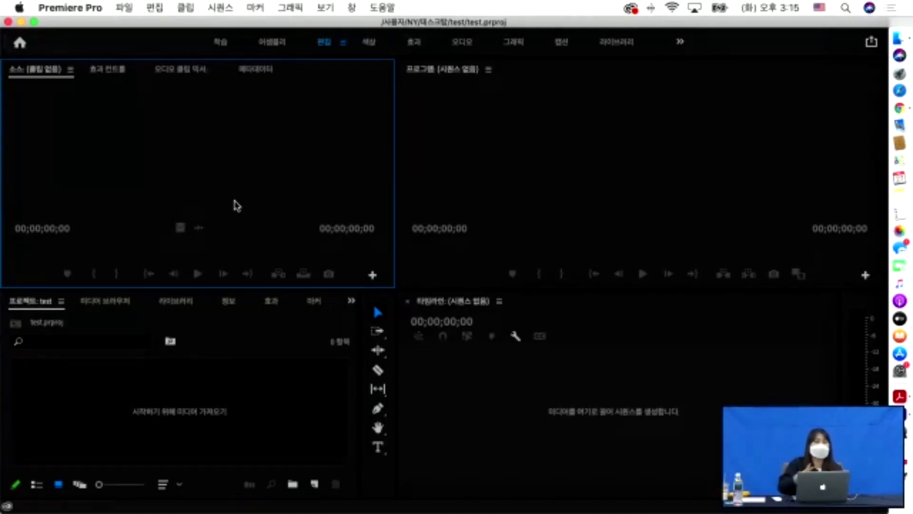
left_click(577, 423)
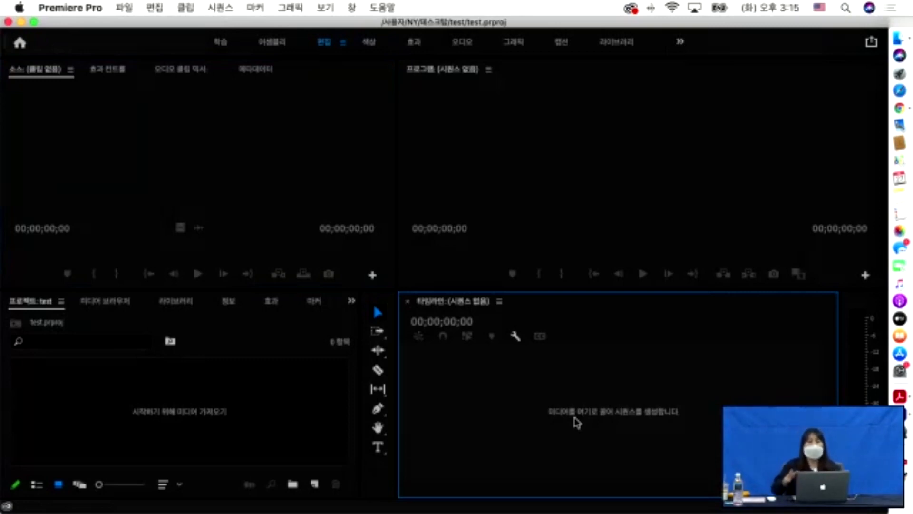
left_click(593, 139)
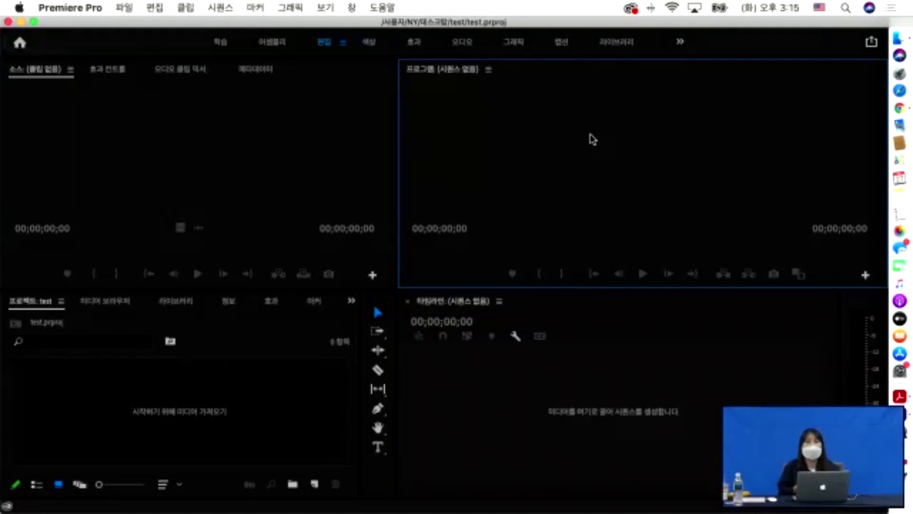
left_click(376, 485)
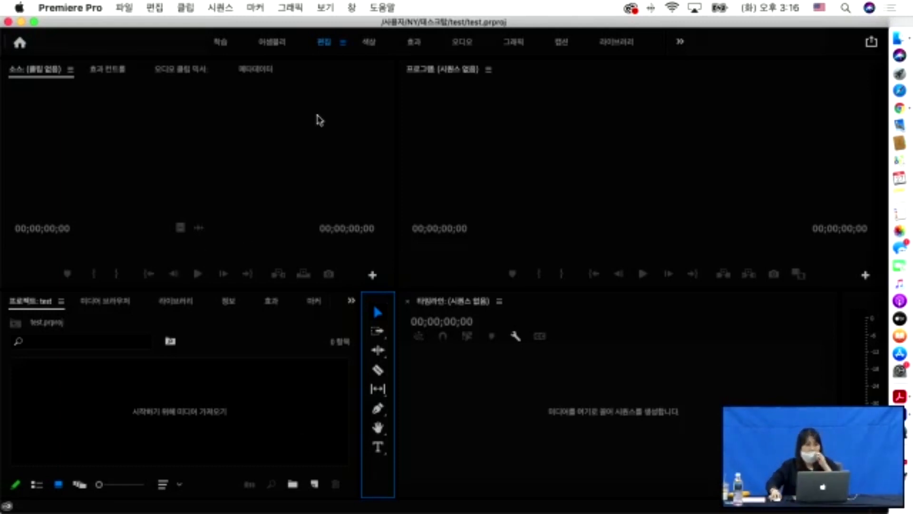
left_click(220, 41)
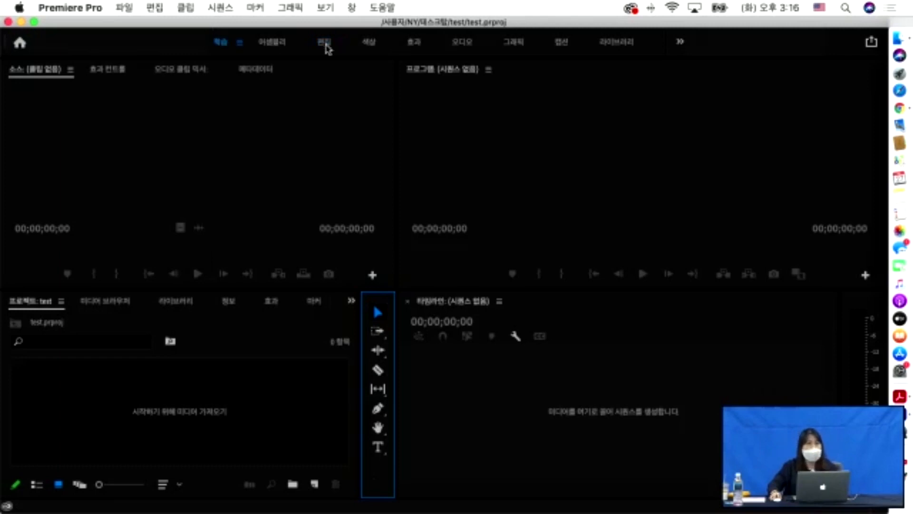
- Preview the 효과, 오디오 and 그래픽 workspaces, ending back in the 편집 layout
left_click(425, 49)
left_click(478, 49)
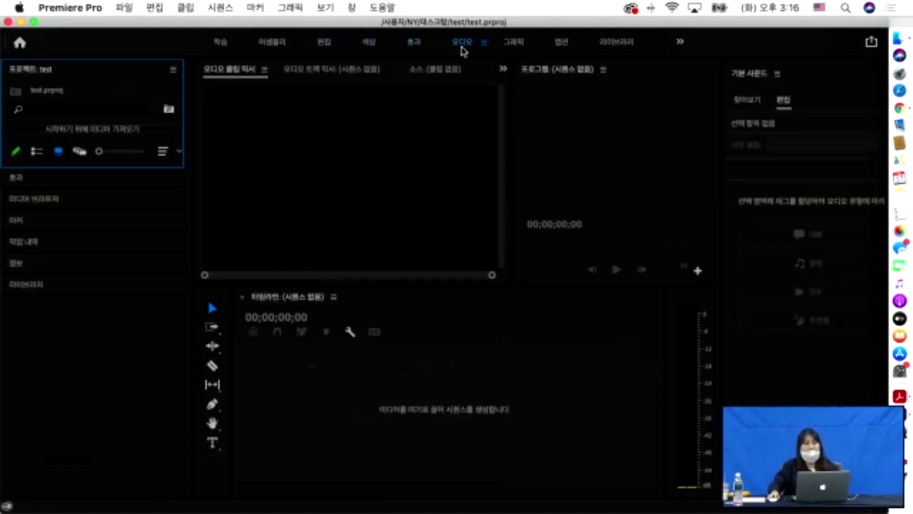
left_click(419, 50)
left_click(461, 47)
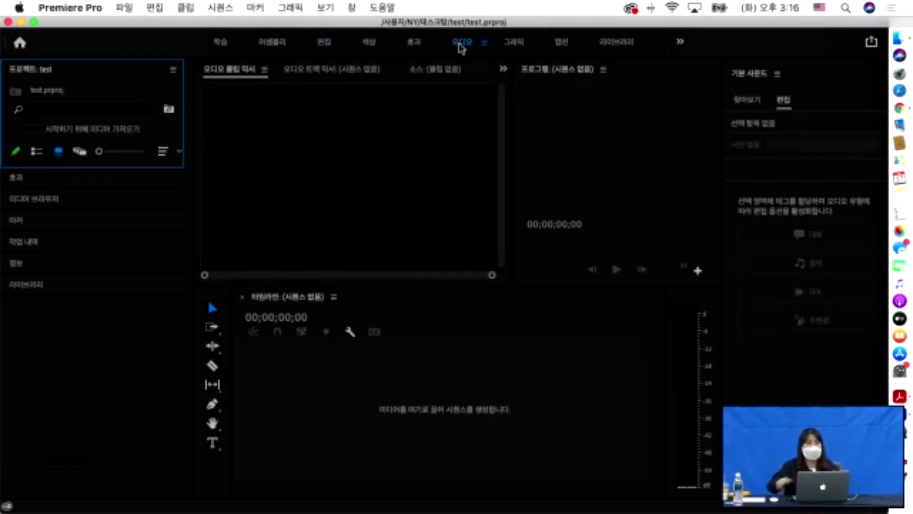
left_click(519, 46)
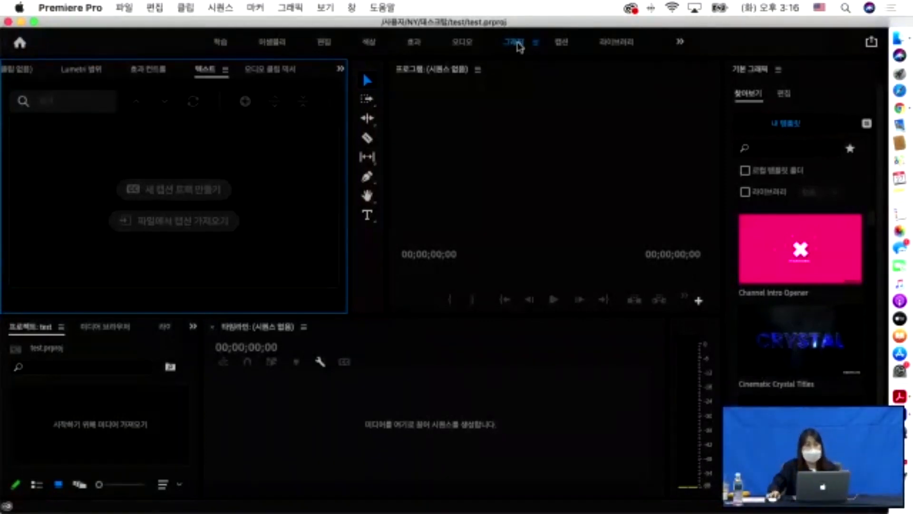
left_click(325, 43)
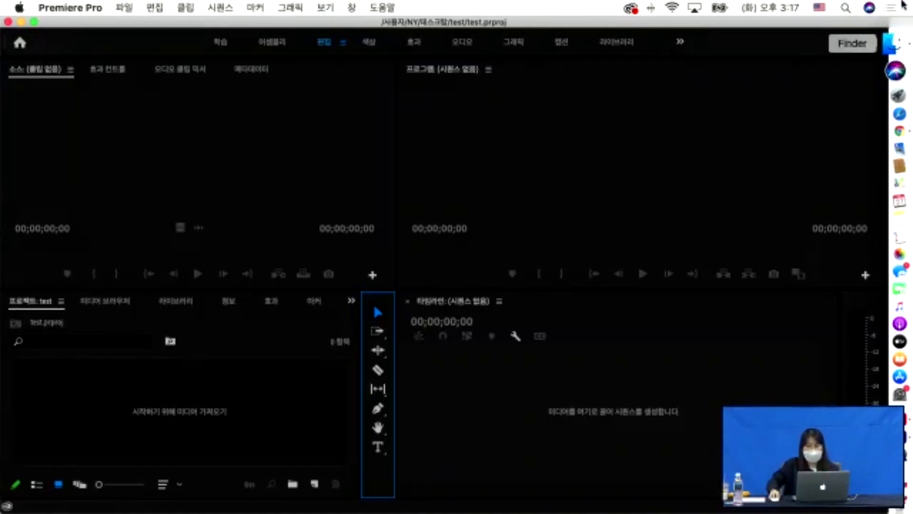
- Look at TV.png and the lecture mp4 in Finder's 01. 파일 가져오기 folder, then return to Premiere
left_click(901, 41)
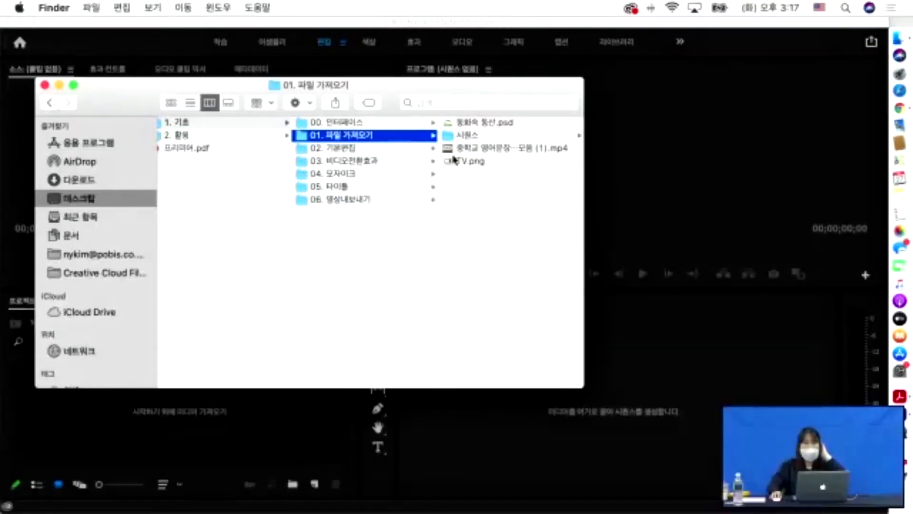
left_click(224, 411)
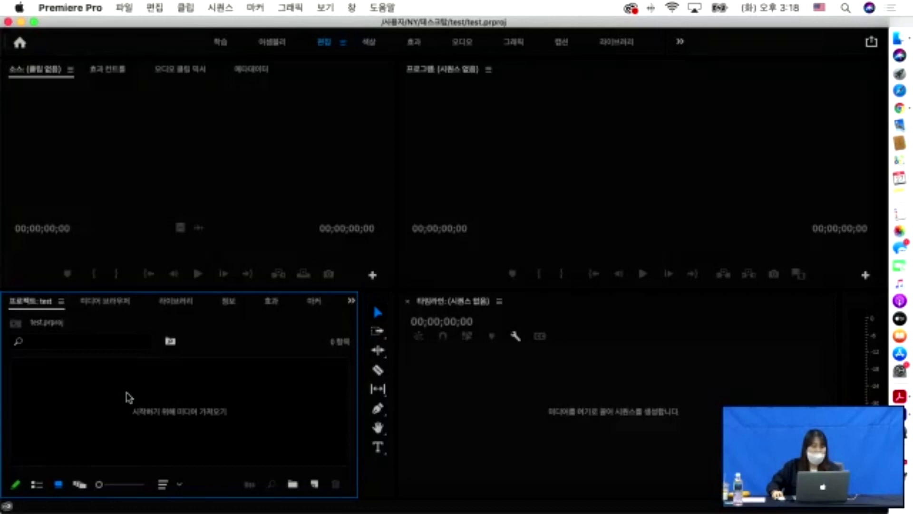
- Double-click the empty Project panel to open the Import dialog
double_click(159, 393)
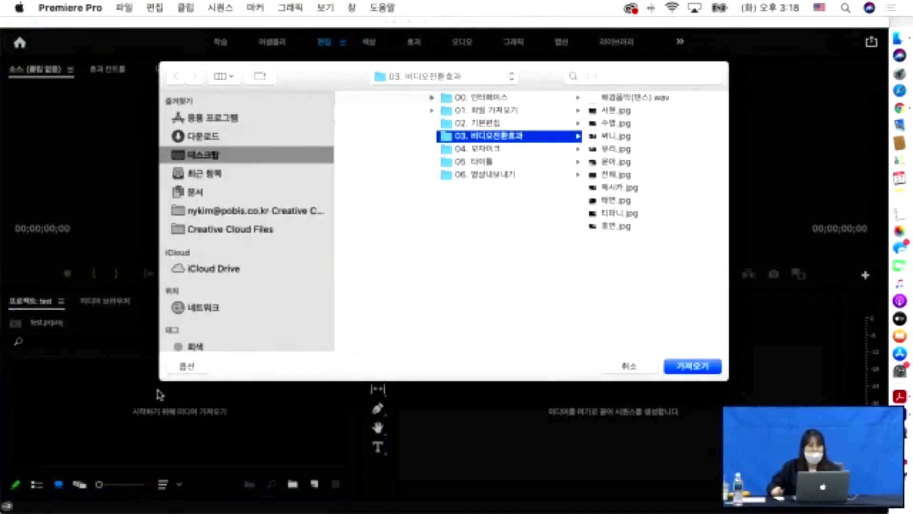
- Import the lecture mp4 from 1. 기초 > 01. 파일 가져오기 into the project
scroll(456, 116, "left", 3)
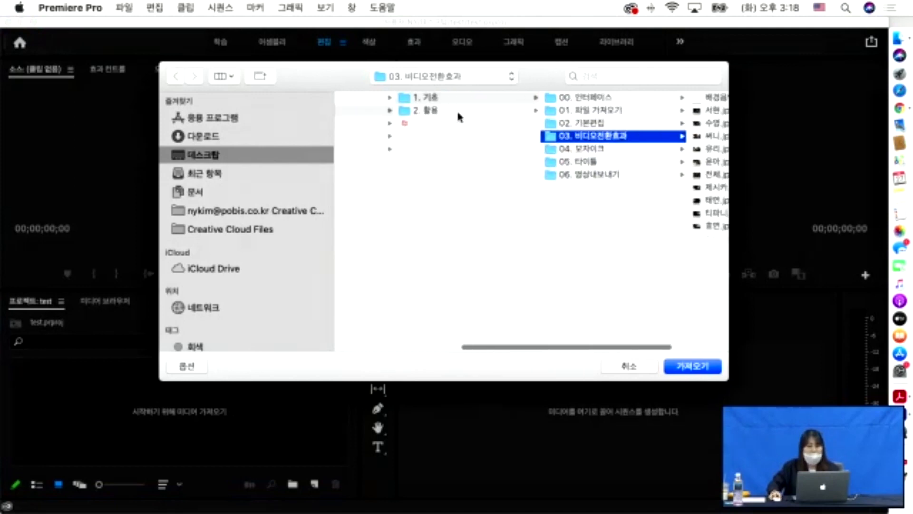
left_click(457, 96)
left_click(621, 97)
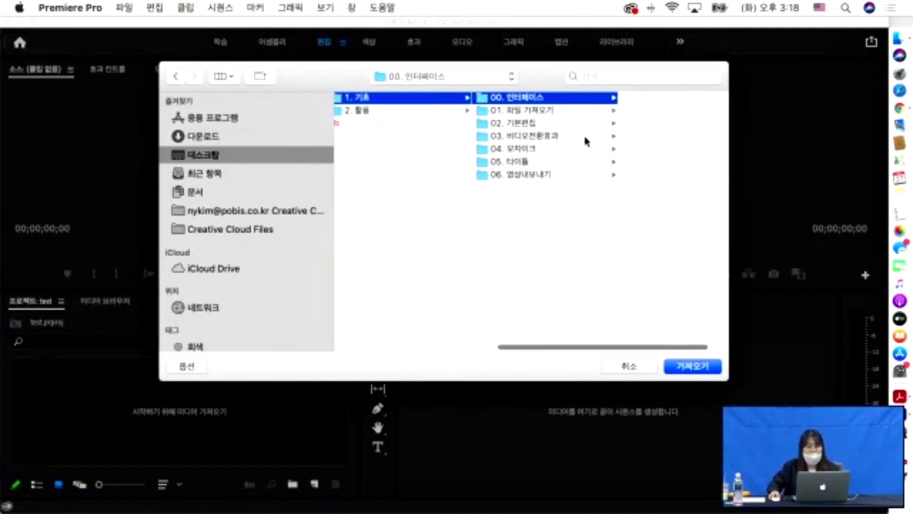
left_click(560, 110)
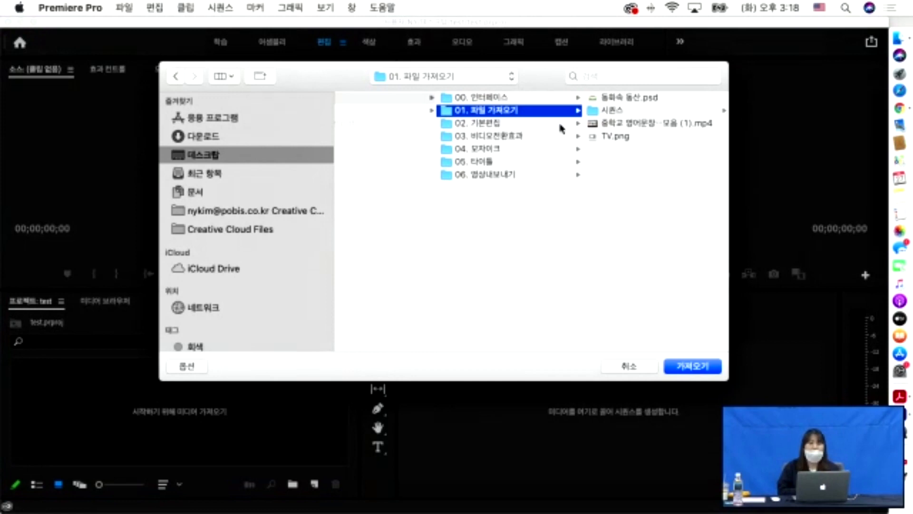
left_click(618, 124)
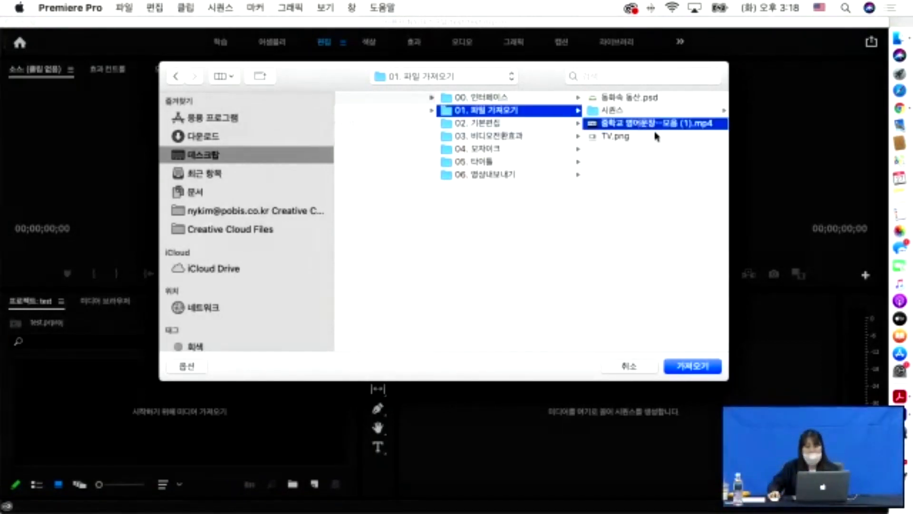
left_click(693, 366)
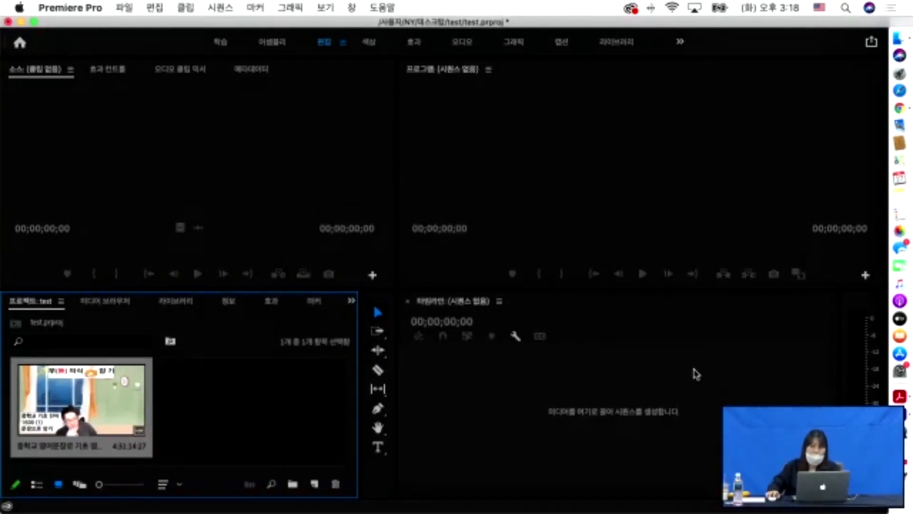
left_click(219, 378)
- Import TV.png from 01. 파일 가져오기 with Cmd+I, bringing the project to 2 items
key("super+i")
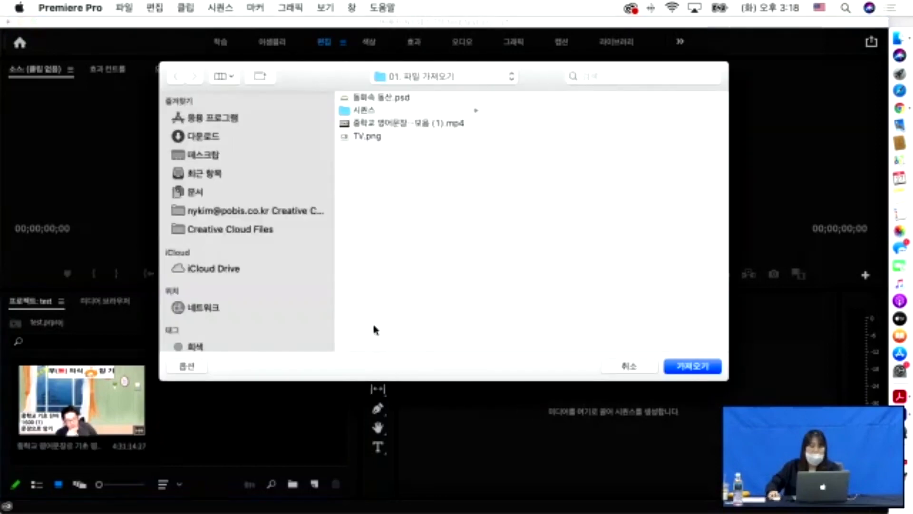
left_click(370, 137)
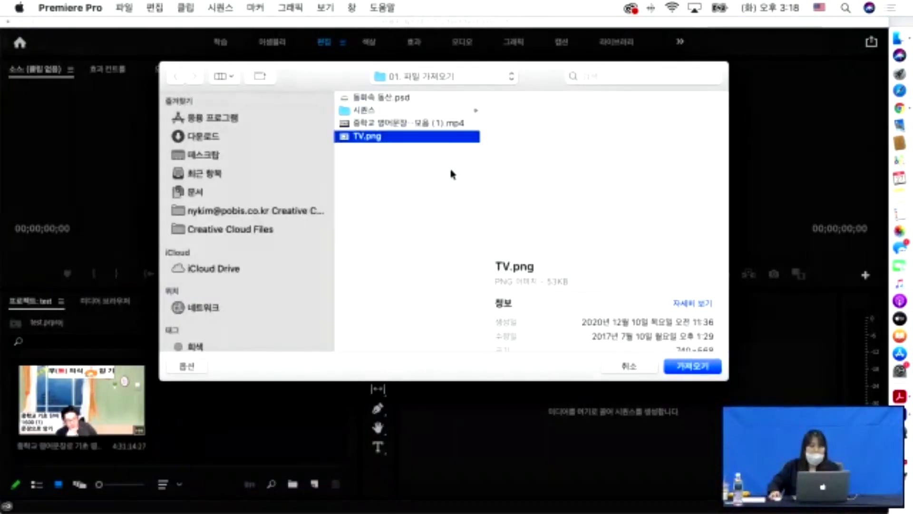
left_click(689, 368)
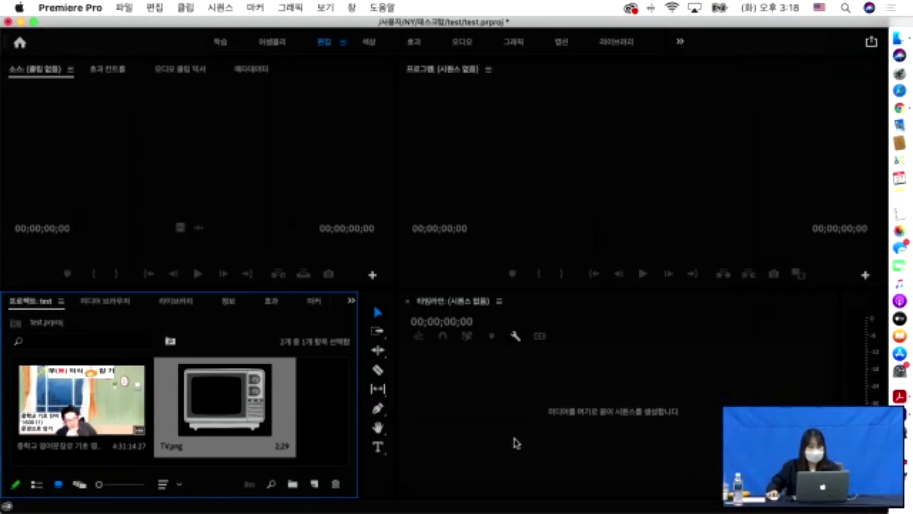
- Load the lecture clip into the Source monitor and play it, toggling the waveform view
double_click(72, 394)
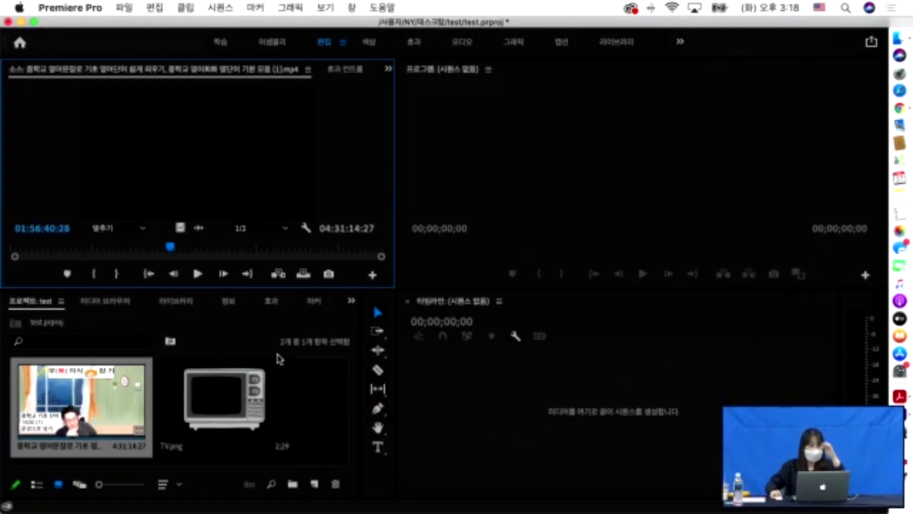
left_click(199, 275)
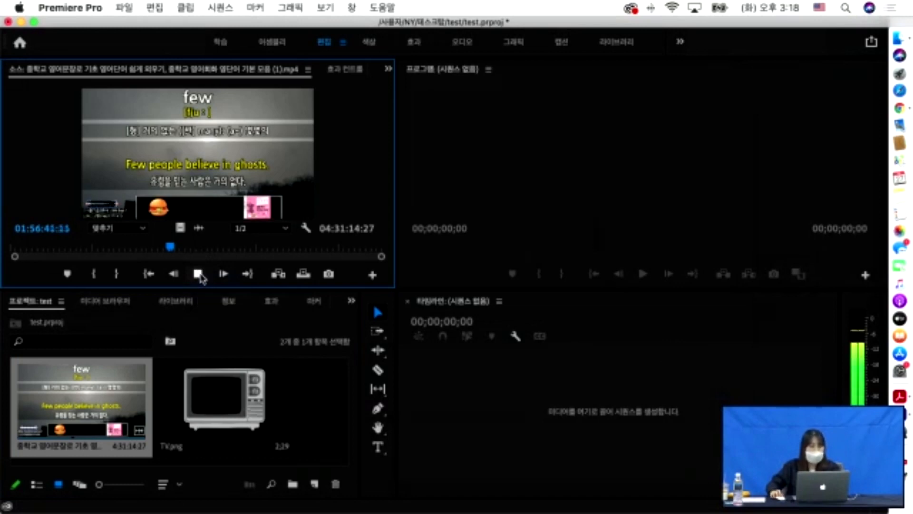
left_click(197, 275)
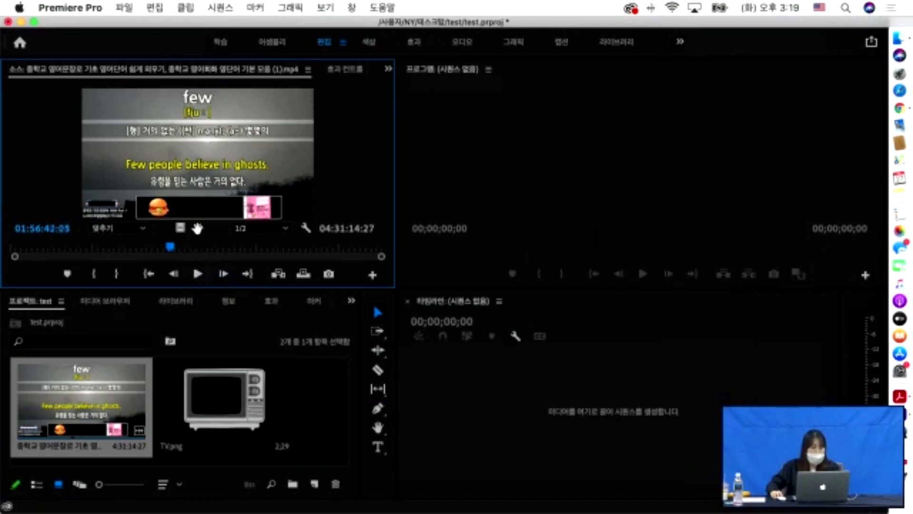
left_click(198, 228)
left_click(180, 227)
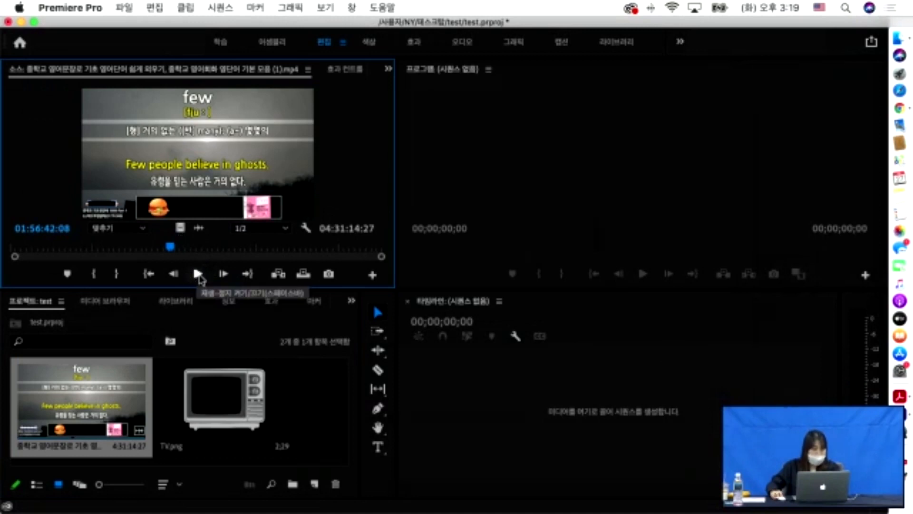
left_click(199, 275)
left_click(118, 402)
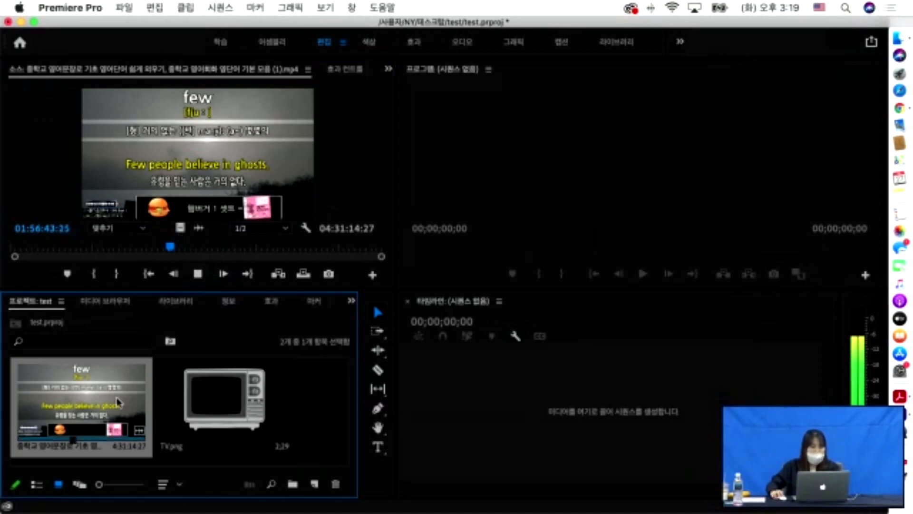
double_click(118, 402)
left_click(198, 274)
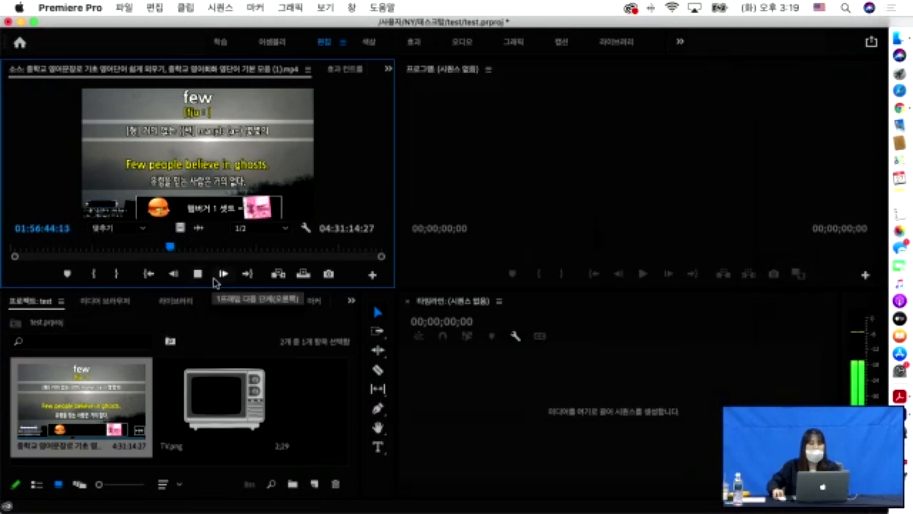
left_click(333, 399)
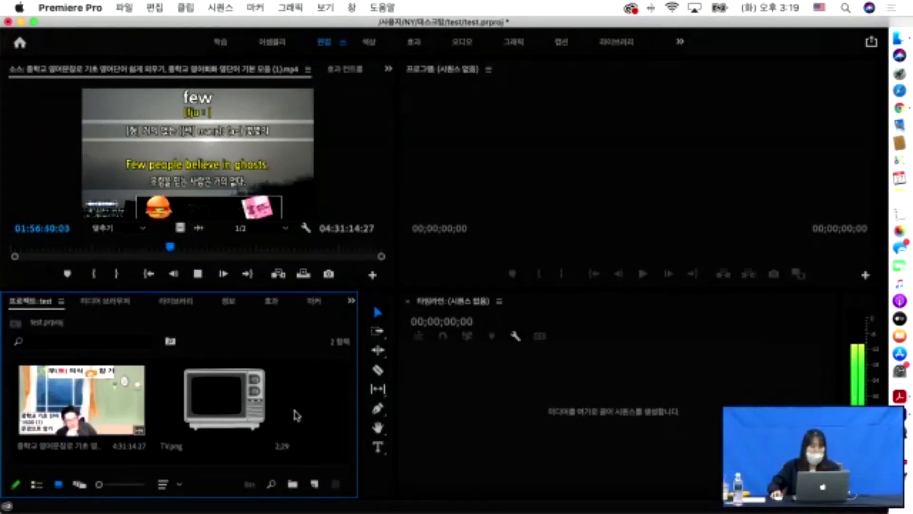
- Toggle full-window view of the project bin and source monitor with the ` key
key("grave")
key("grave")
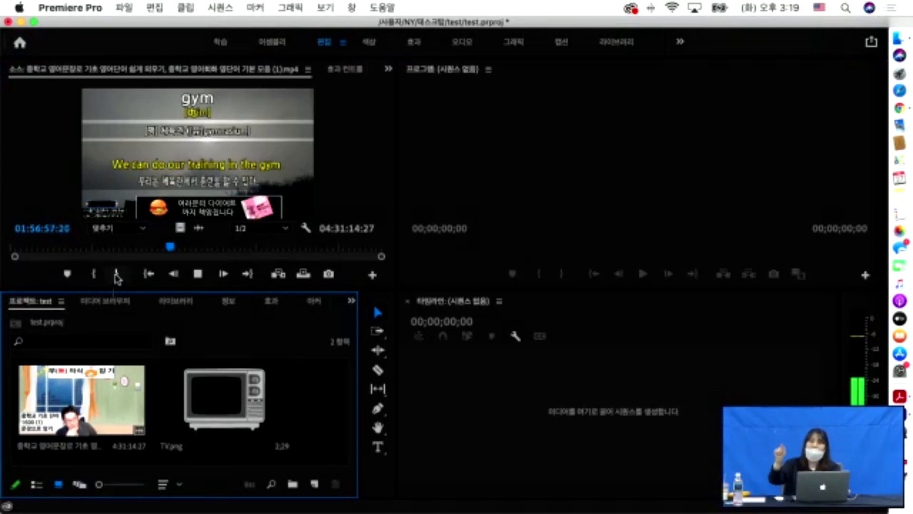
key("grave")
key("grave")
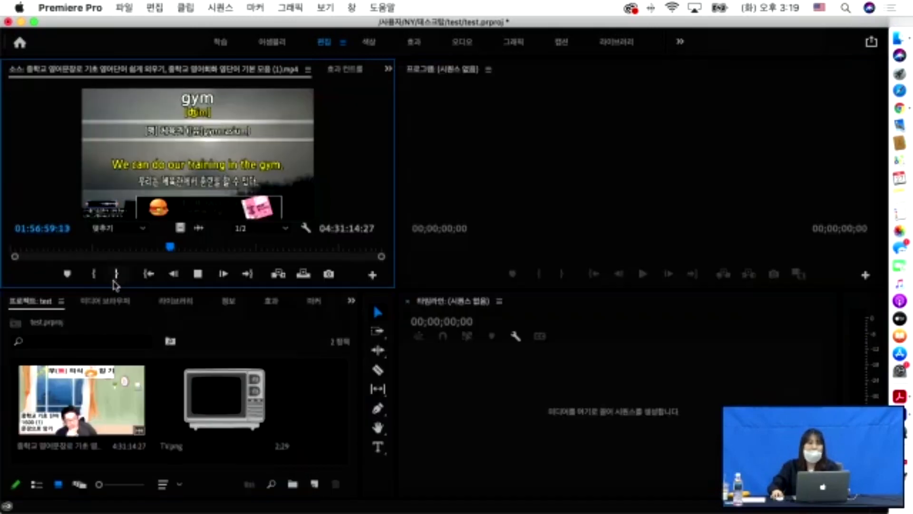
left_click(306, 338)
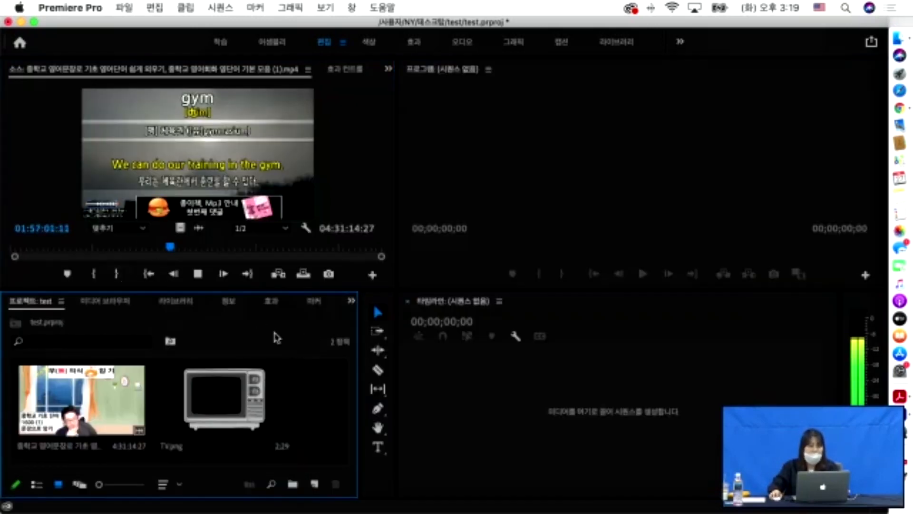
key("grave")
key("grave")
key("grave")
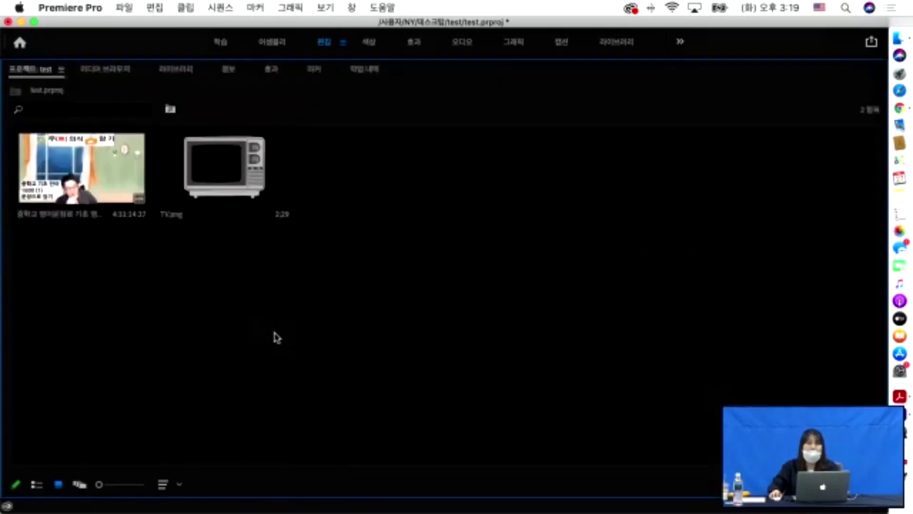
key("grave")
key("grave")
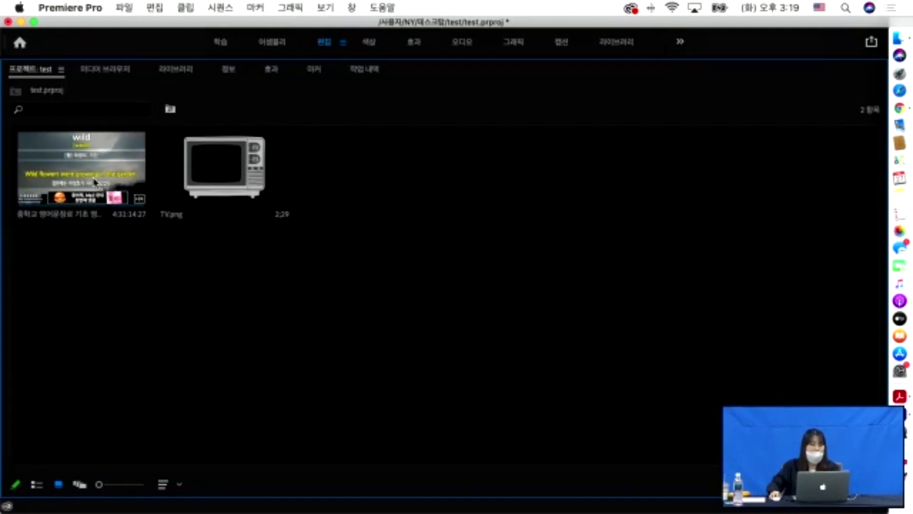
key("grave")
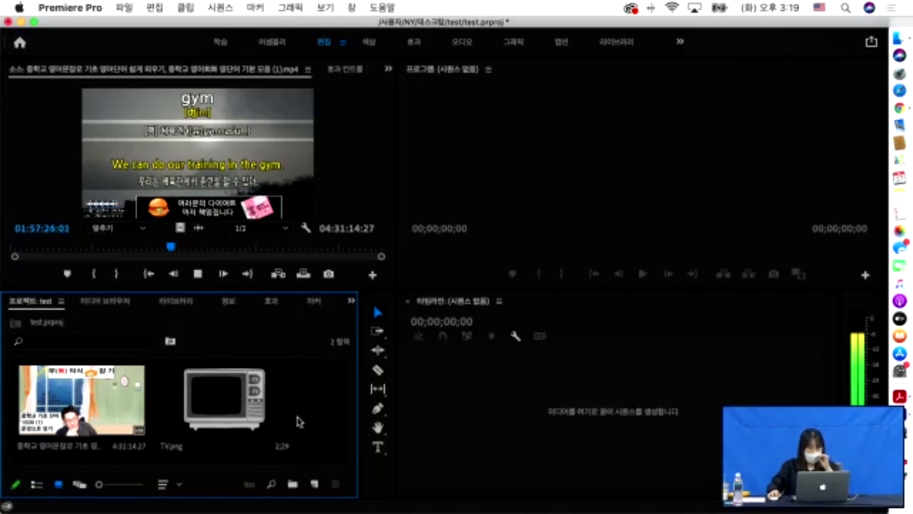
- Import 파티클 라인_00000.png from the 시퀀스 folder as a single 5:00 image-sequence clip
double_click(323, 412)
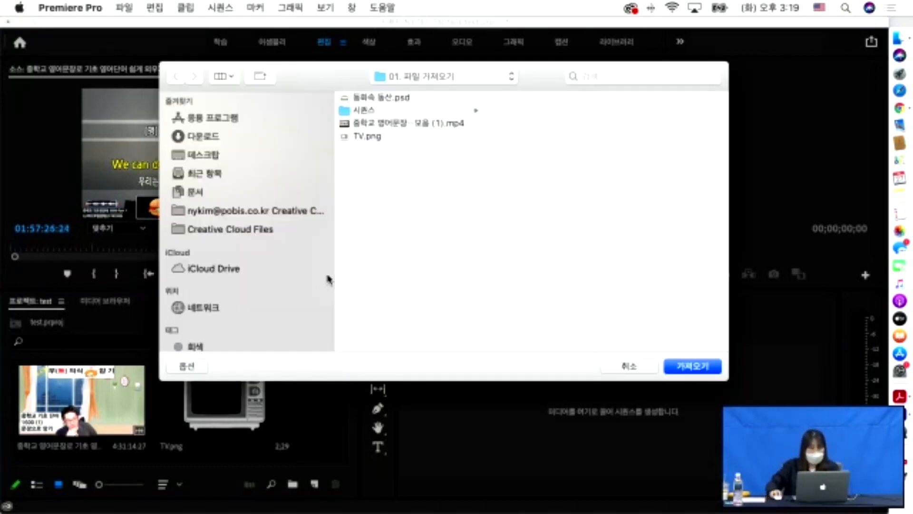
left_click(362, 113)
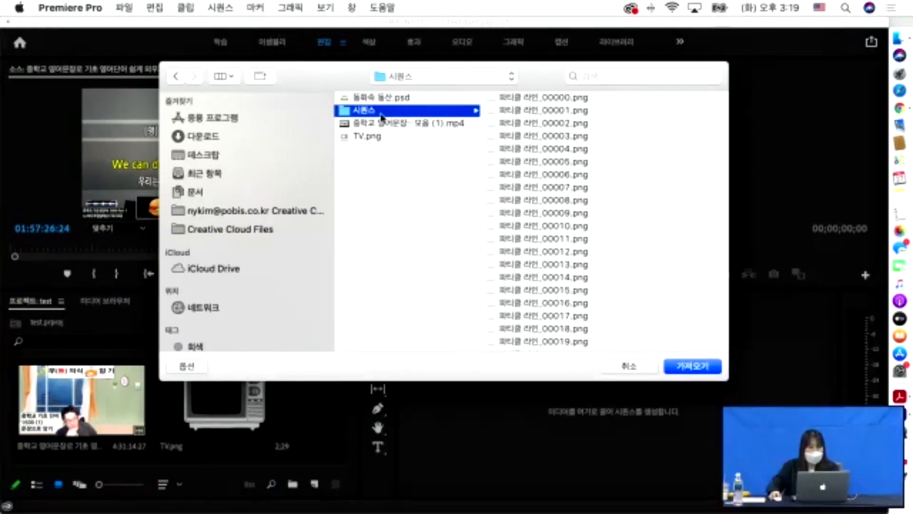
left_click(526, 97)
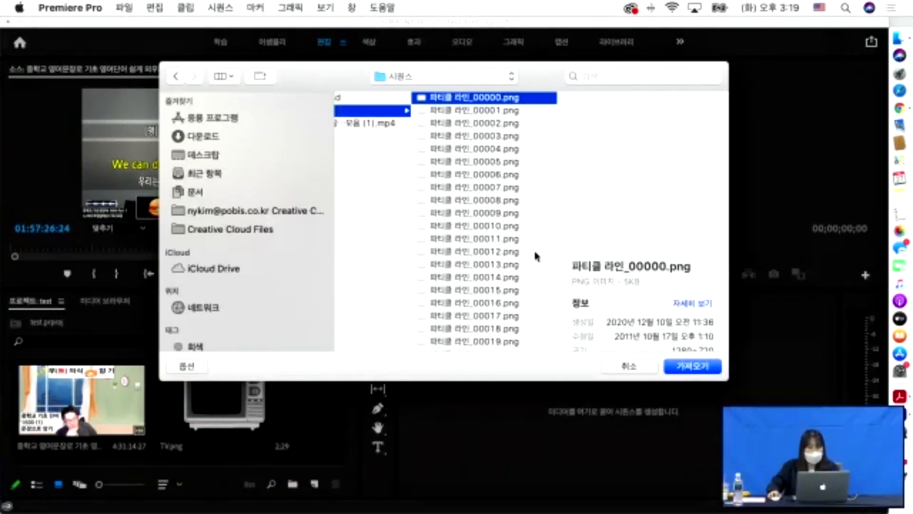
left_click(193, 367)
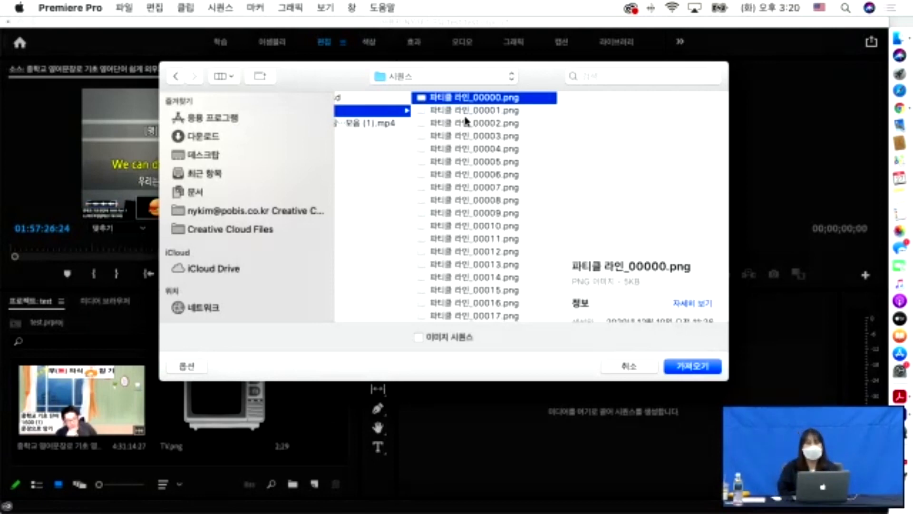
scroll(464, 122, "left", 3)
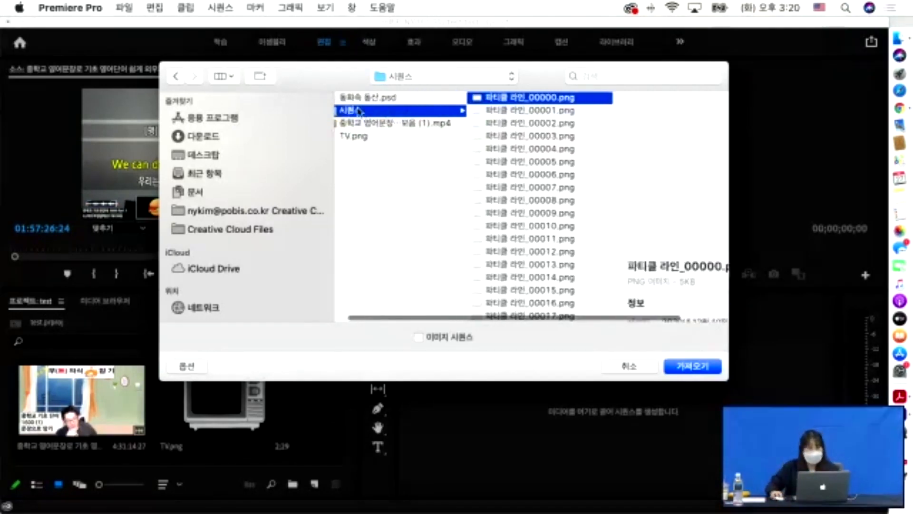
scroll(540, 100, "right", 3)
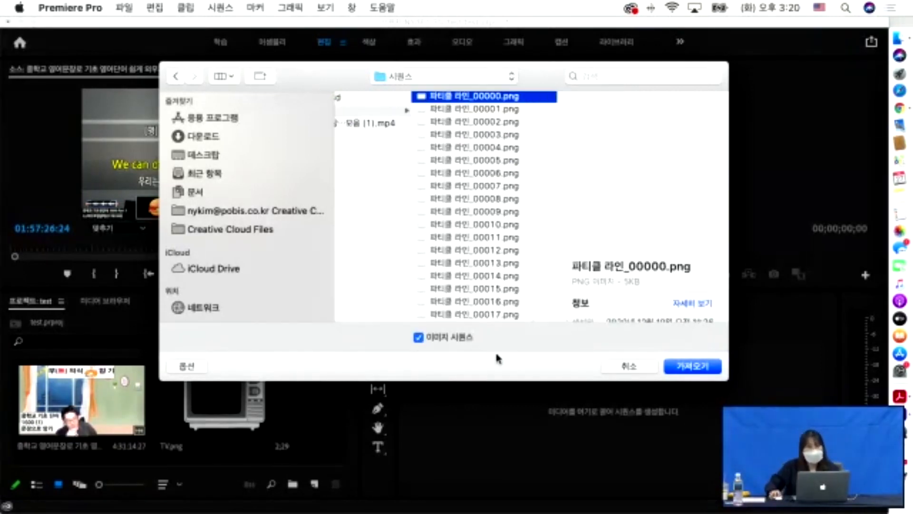
left_click(690, 369)
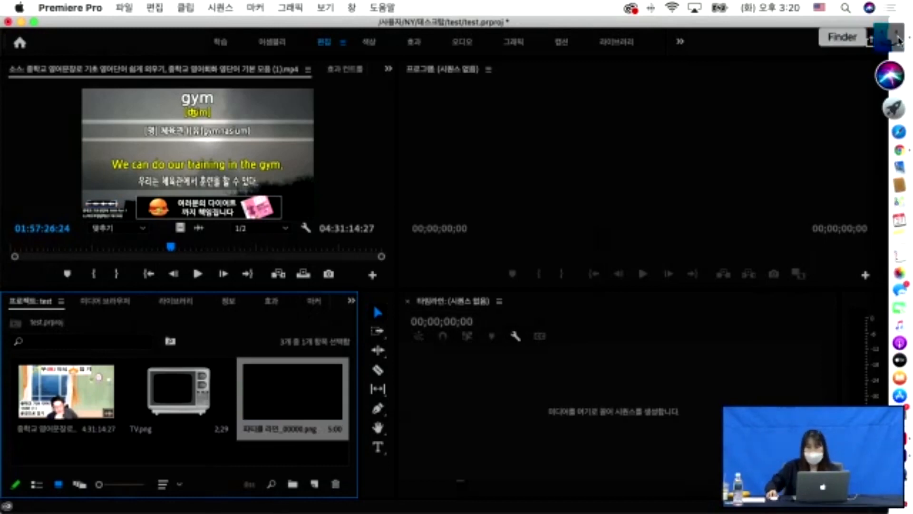
left_click(899, 37)
- Browse the numbered 파티클 라인 PNG frames in Finder's 시퀀스 folder, then minimize the window
left_click(492, 136)
left_click(522, 123)
key("Down")
key("Down")
key("Down")
key("Down")
key("Down")
key("Down")
key("Down")
key("Down")
key("Down")
key("Down")
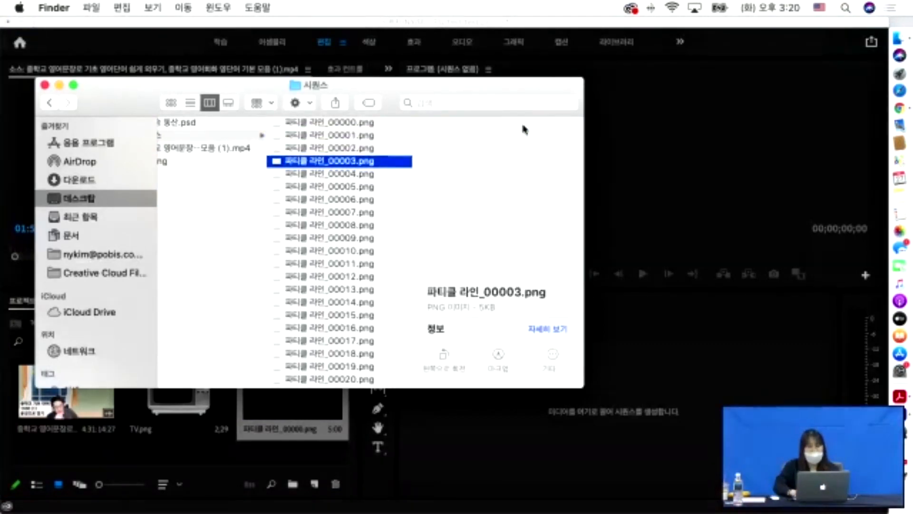
key("Down")
key("Down")
key("Down")
key("Down")
key("Down")
key("Down")
key("Down")
key("Down")
key("Down")
key("Down")
key("Down")
key("Down")
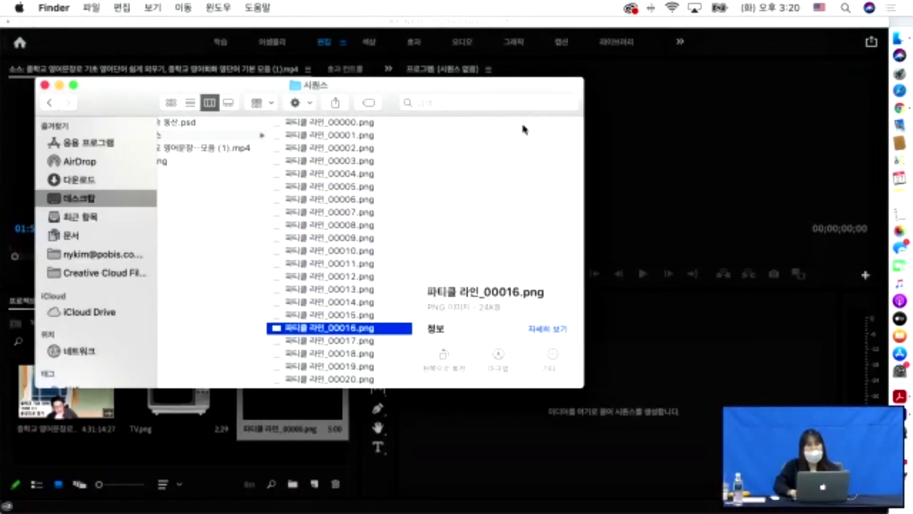
key("Down")
key("Down")
key("Down")
key("Down")
key("Down")
key("Down")
key("Down")
key("Down")
key("Down")
key("Down")
key("Down")
key("Down")
key("Down")
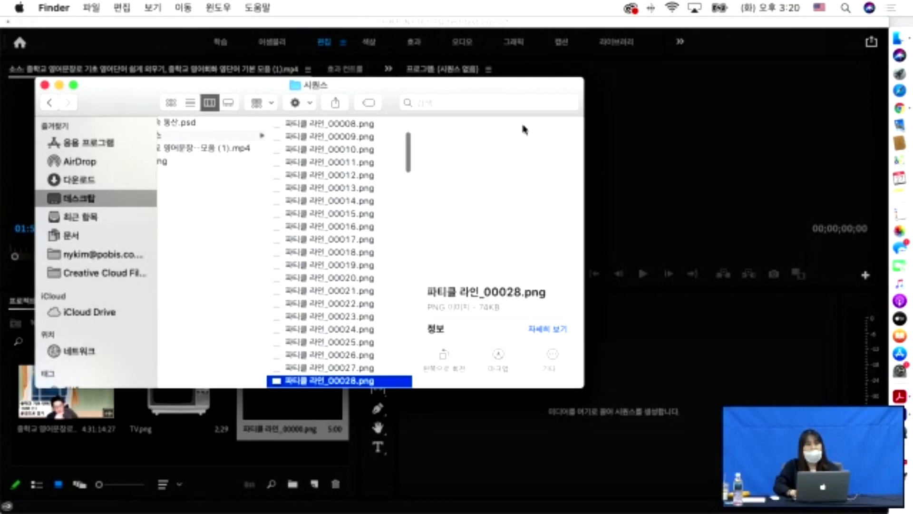
key("Down")
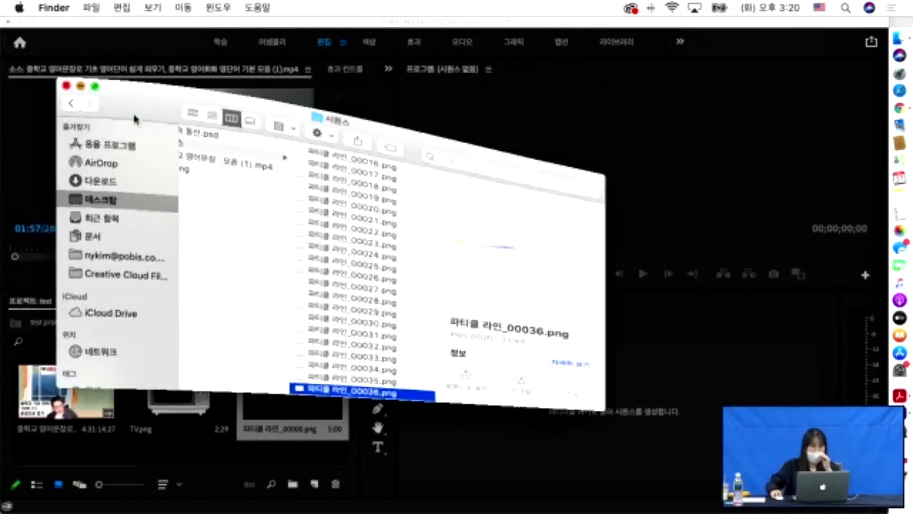
left_click(59, 85)
- Scrub through the 파티클 라인_00000.png animation in the Source monitor, then reopen the import browser
left_click(295, 409)
double_click(302, 402)
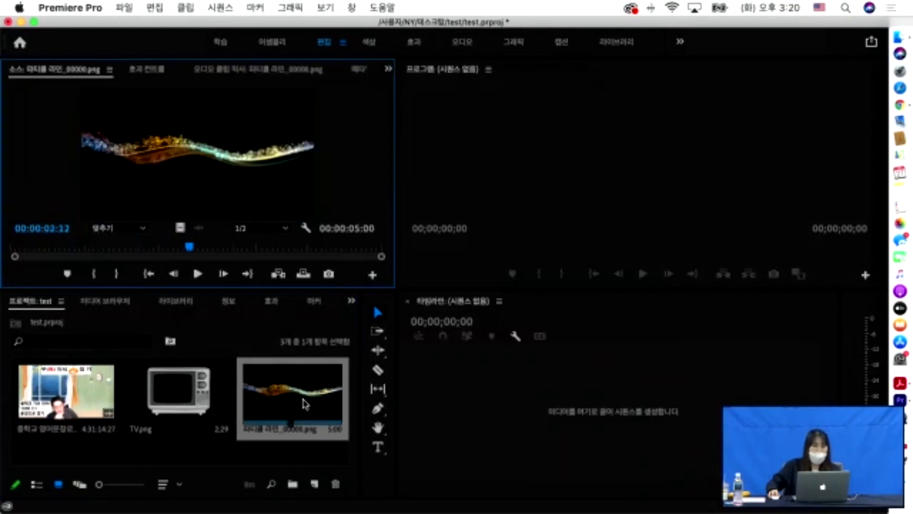
left_click_drag(186, 249, 333, 266)
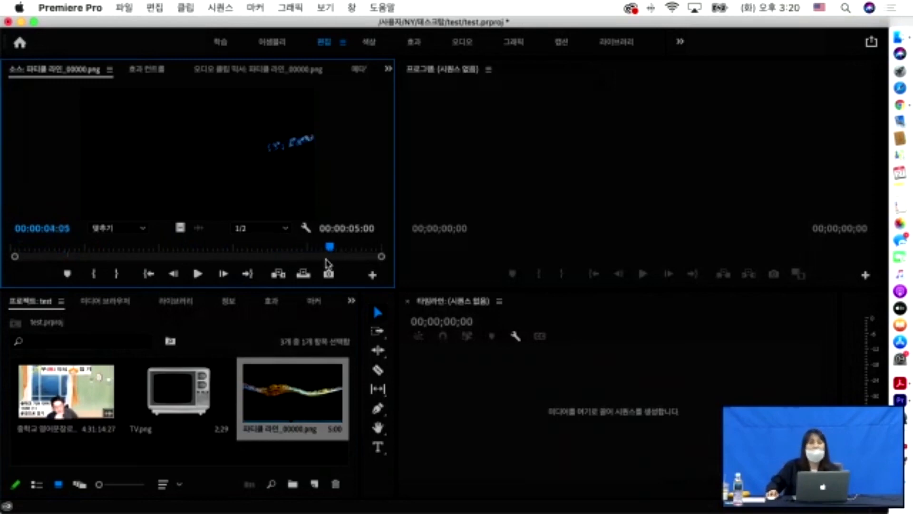
left_click_drag(314, 255, 264, 257)
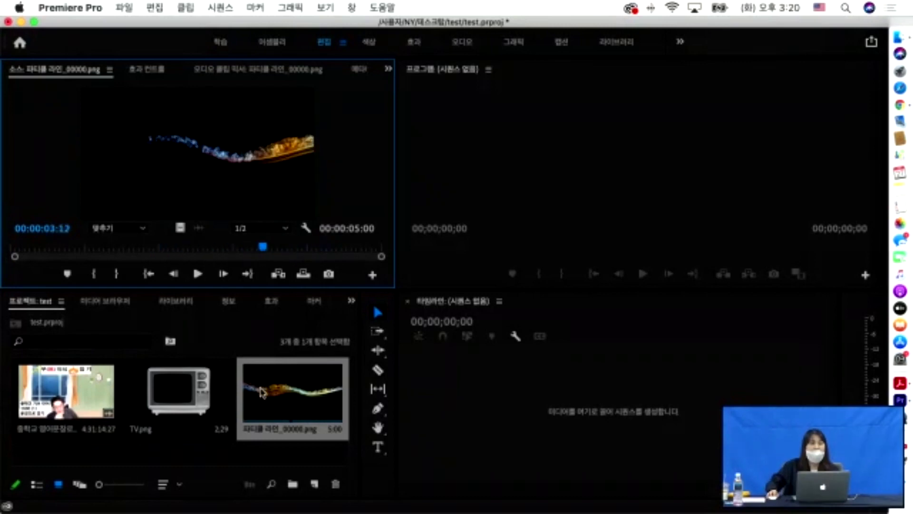
double_click(220, 461)
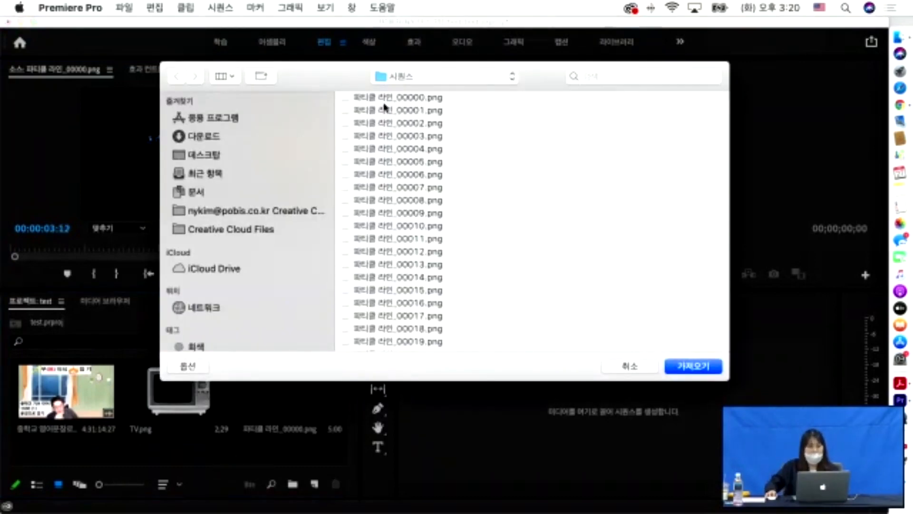
- Choose 동화속 동산.psd from the 01. 파일 가져오기 folder for import
left_click(450, 78)
left_click(442, 95)
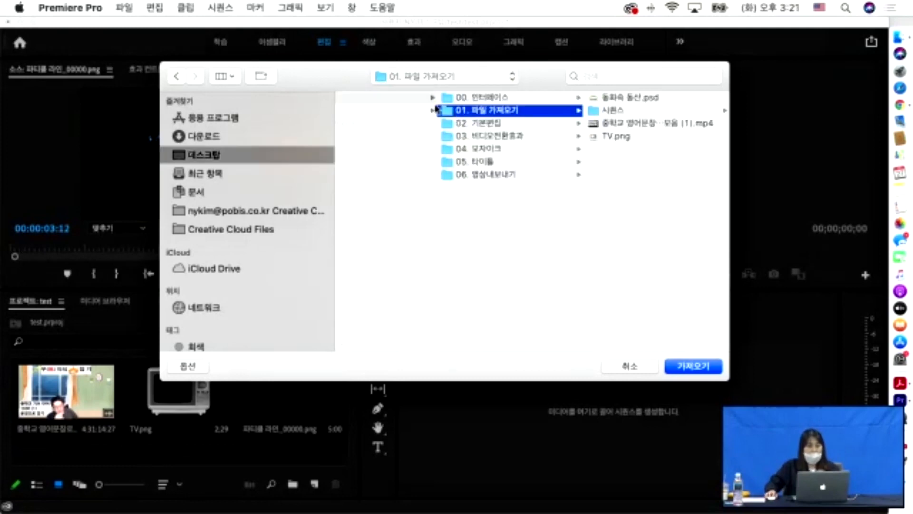
left_click(614, 98)
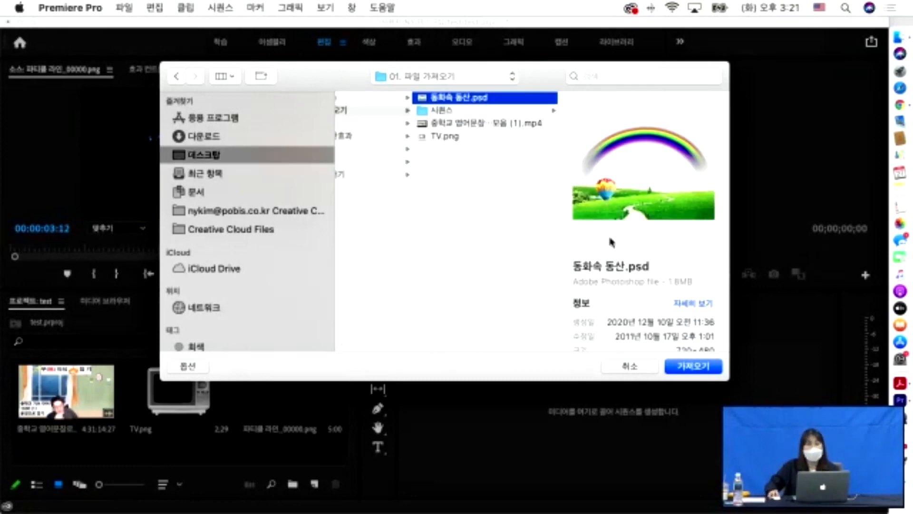
left_click(688, 369)
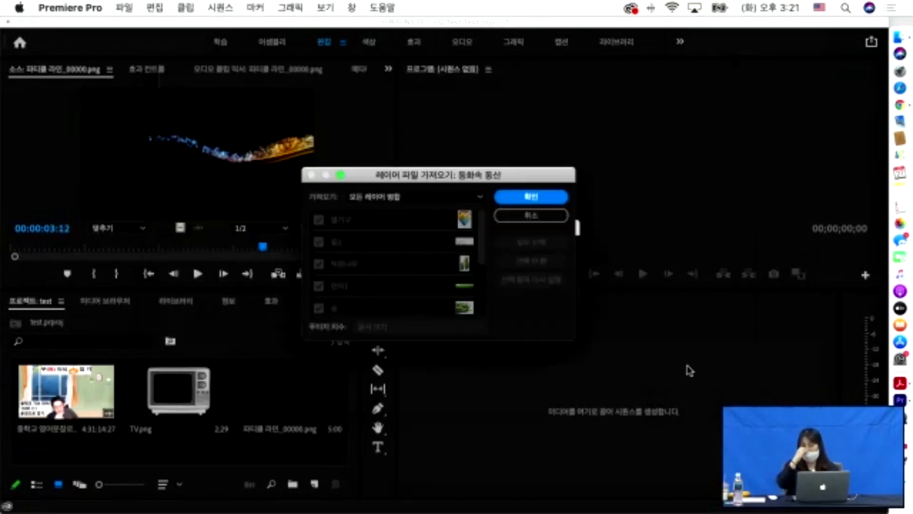
- Set the layer import option to 개별 레이어 and confirm the import
left_click_drag(443, 181, 483, 104)
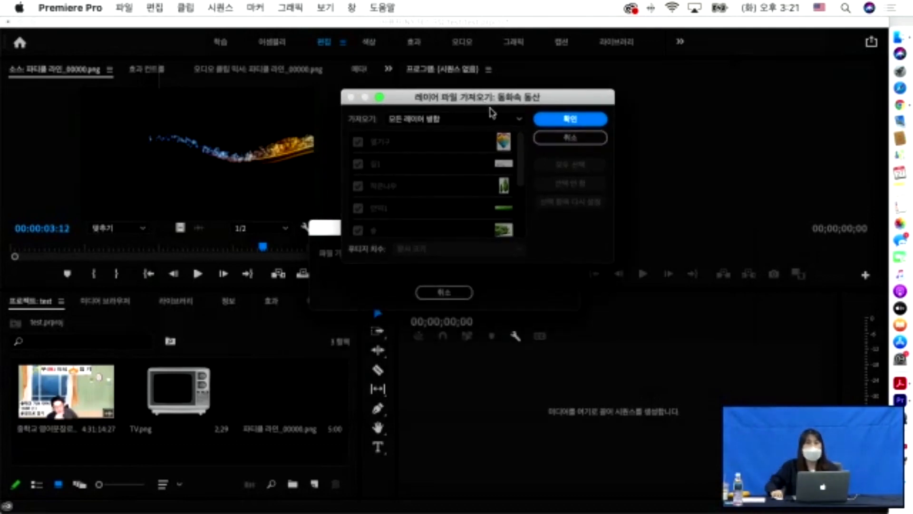
left_click(518, 122)
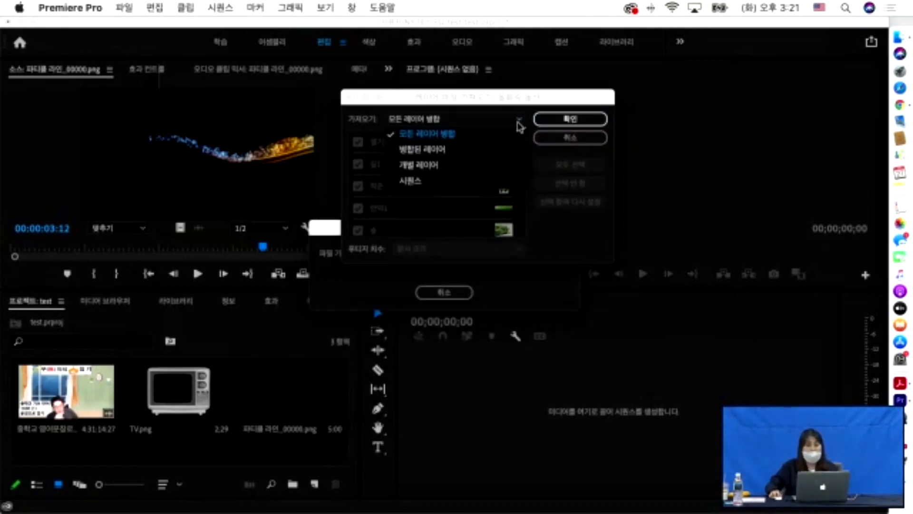
left_click(444, 165)
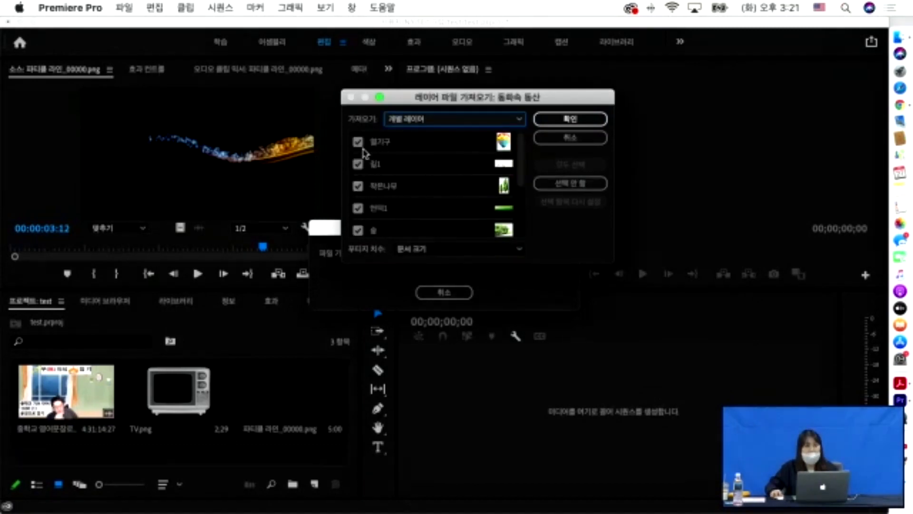
left_click(464, 124)
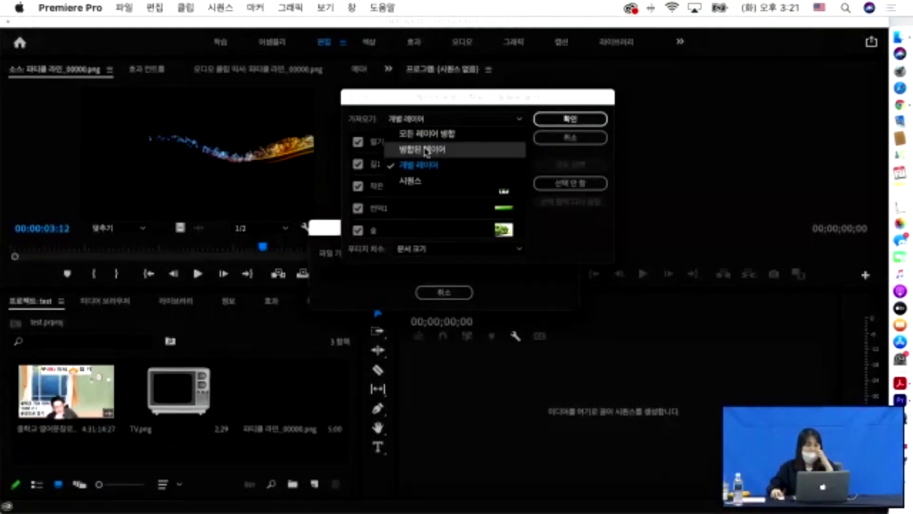
left_click(570, 124)
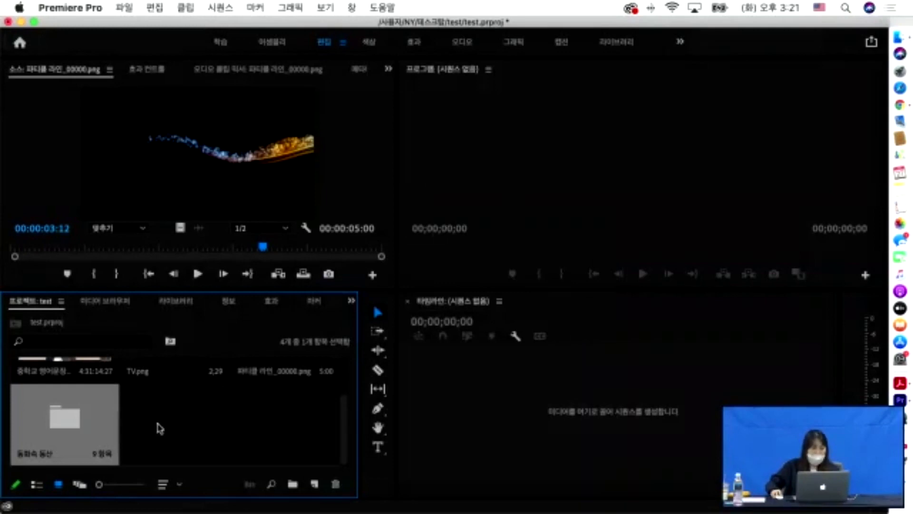
- Review the nine PSD layers in the 동화속 동산 bin at full size, then add a new bin inside it
double_click(114, 424)
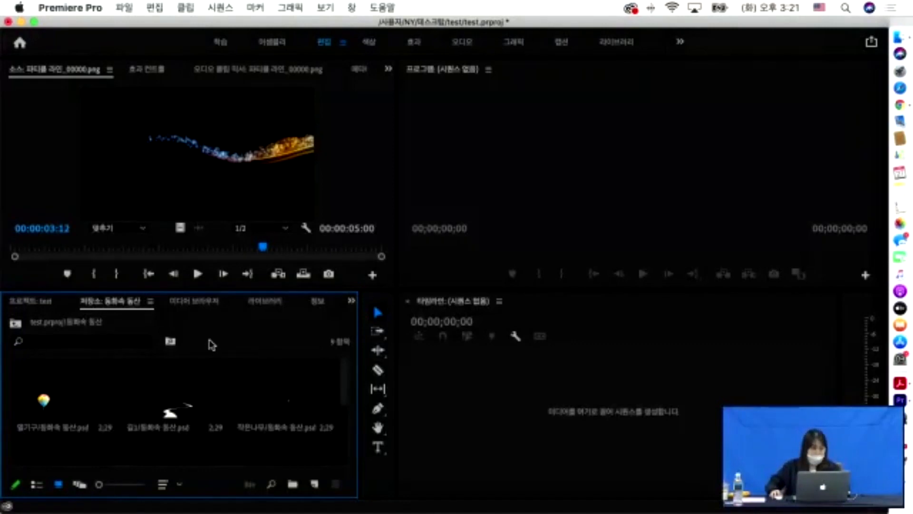
key("grave")
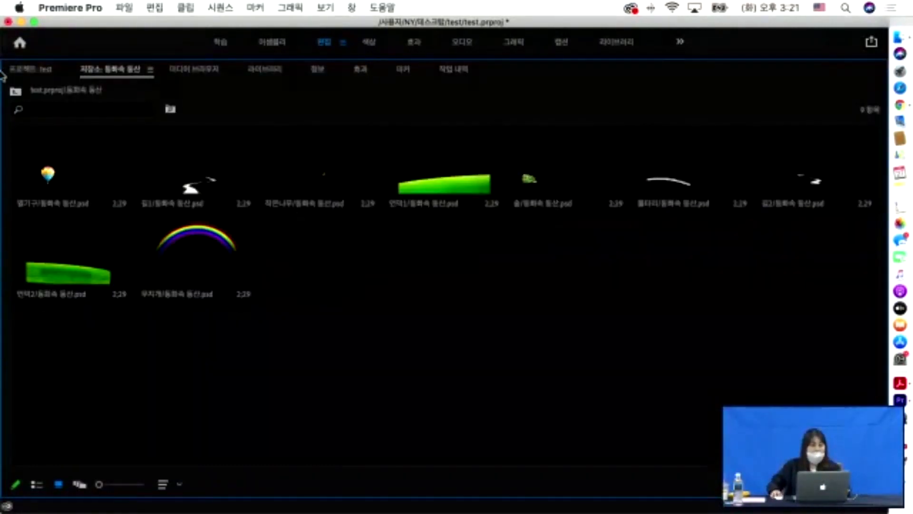
left_click(15, 91)
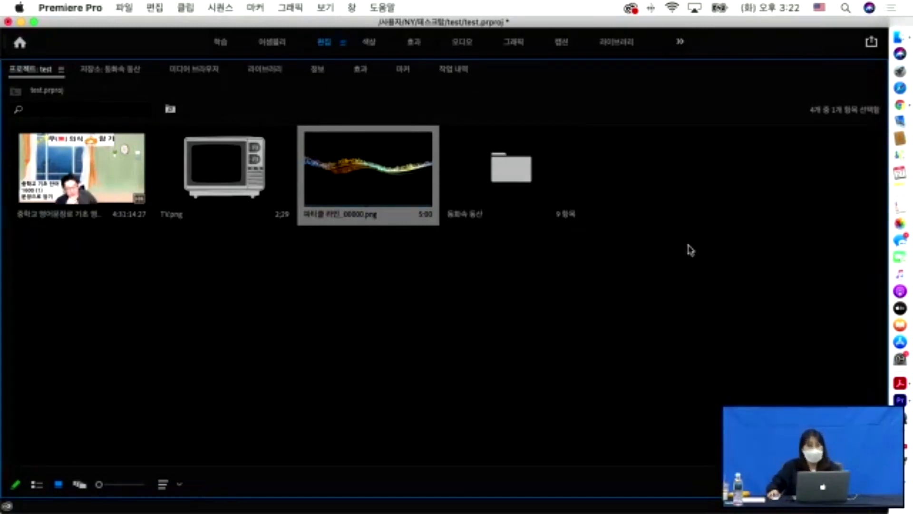
left_click(528, 189)
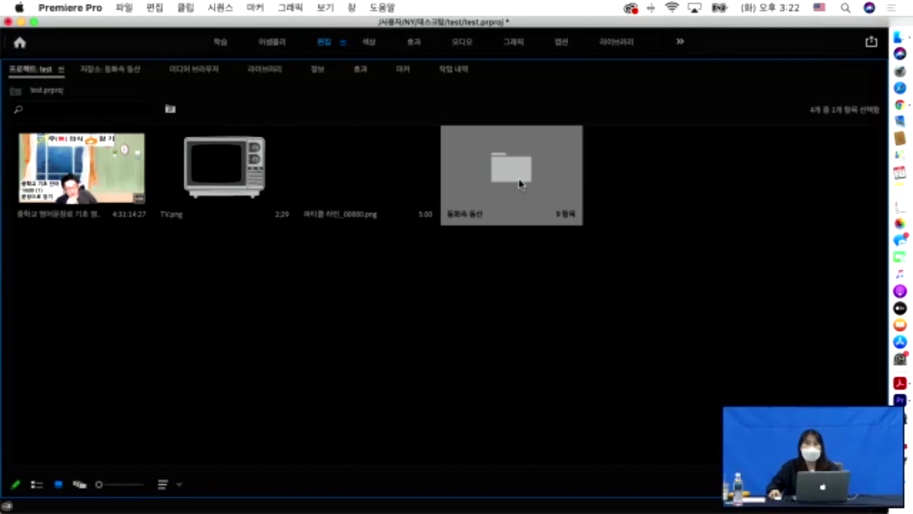
double_click(521, 185)
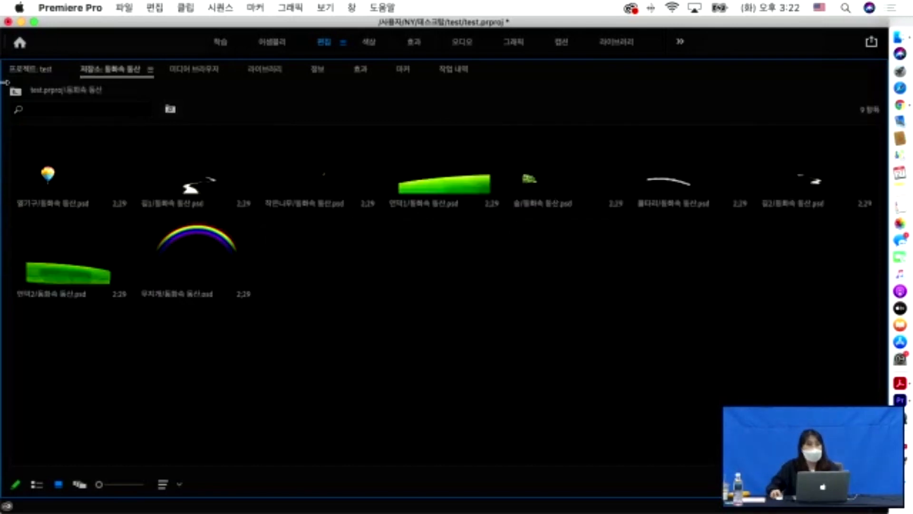
left_click(17, 92)
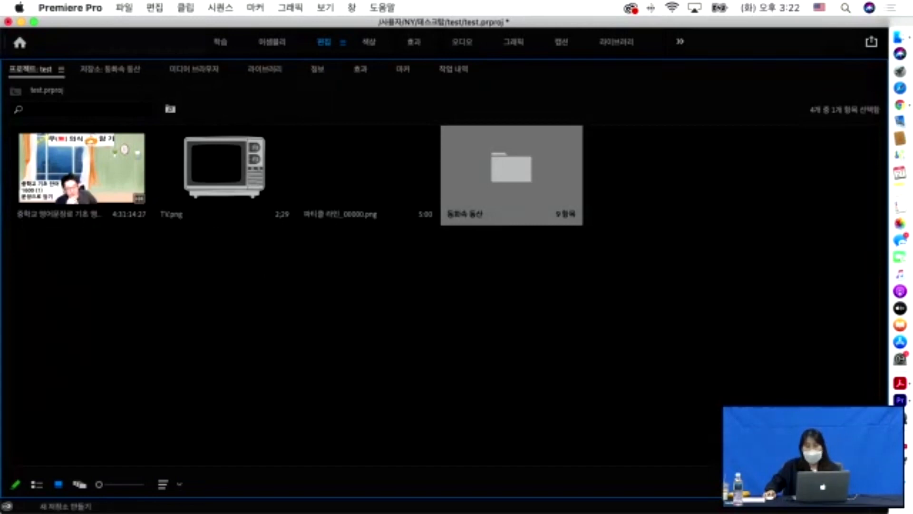
left_click(837, 484)
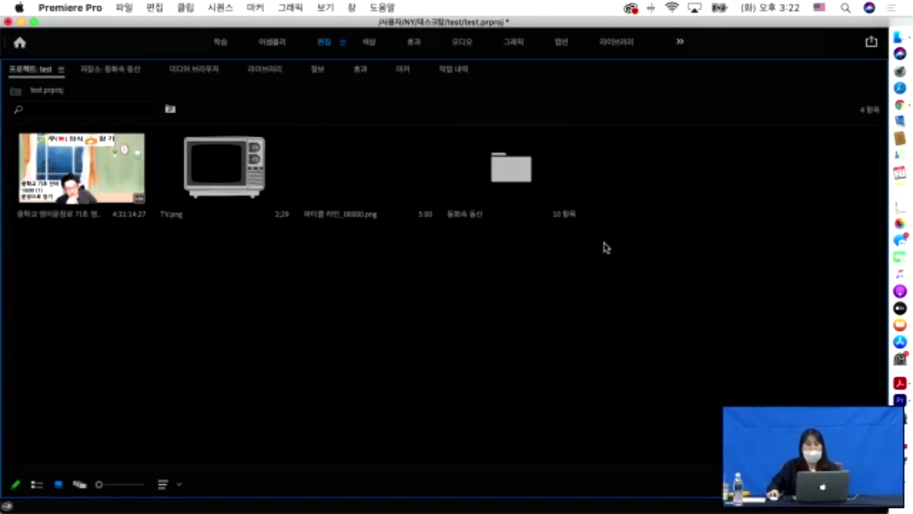
key("grave")
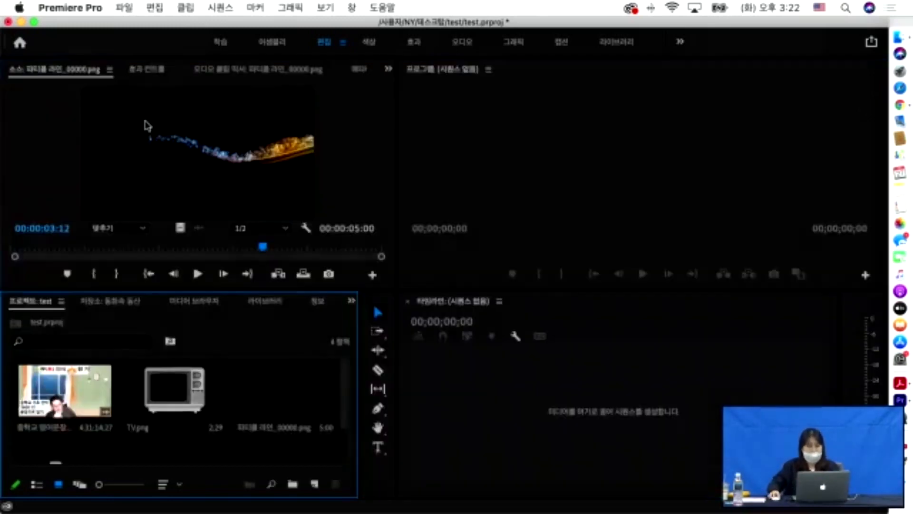
- Play the lecture mp4 clip in the Source monitor
double_click(74, 391)
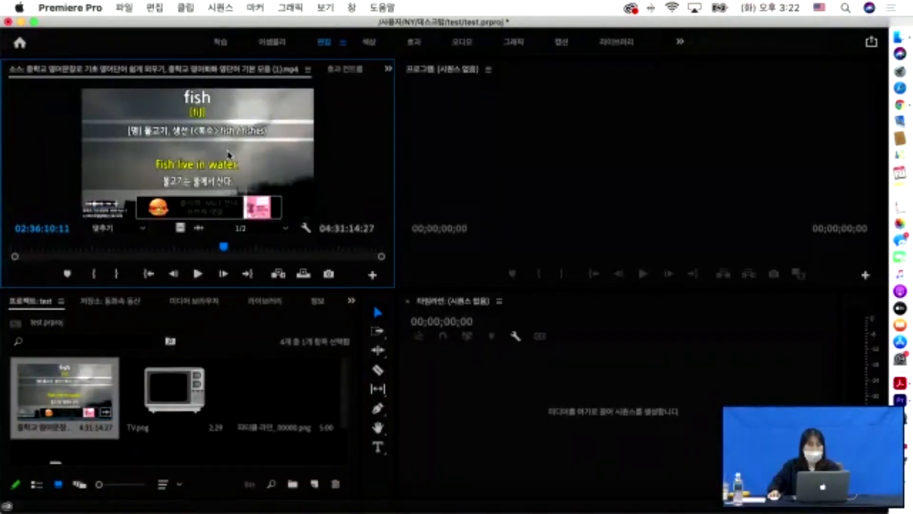
key("space")
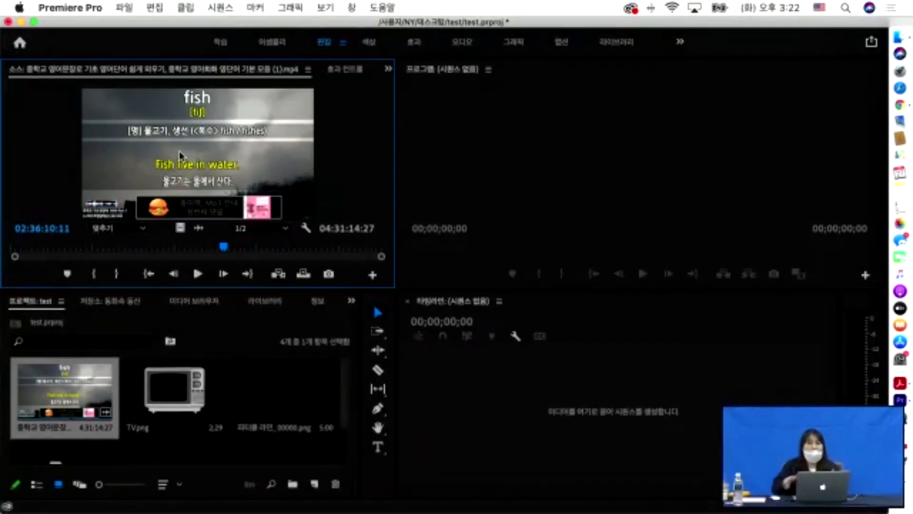
left_click(589, 426)
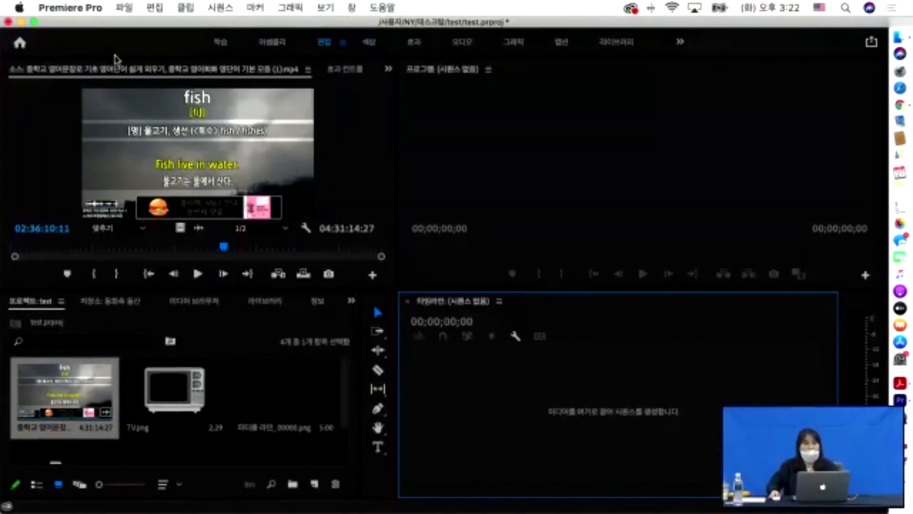
left_click(125, 8)
mouse_move(148, 26)
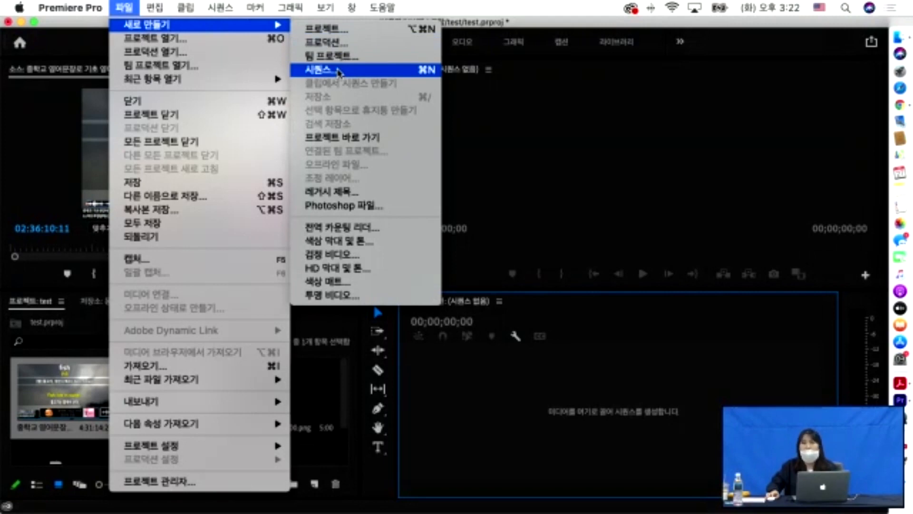
left_click(338, 72)
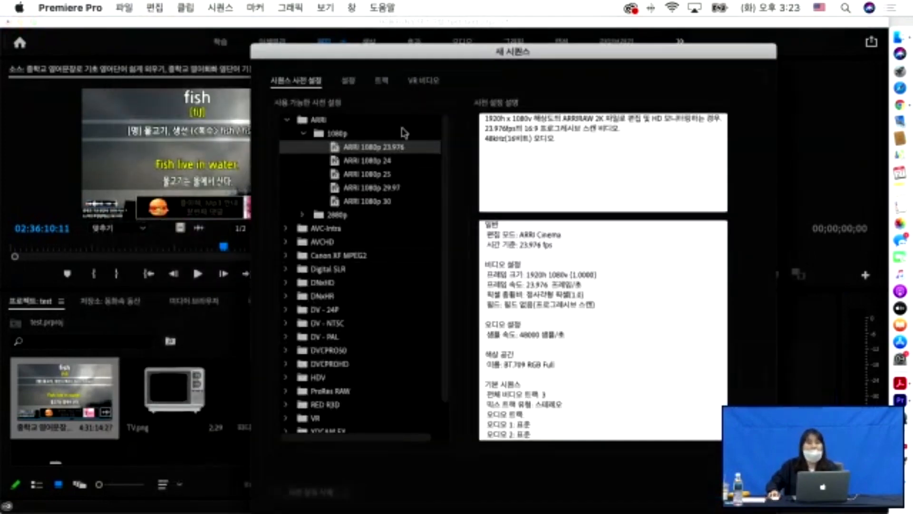
left_click(374, 161)
left_click(368, 185)
left_click(362, 202)
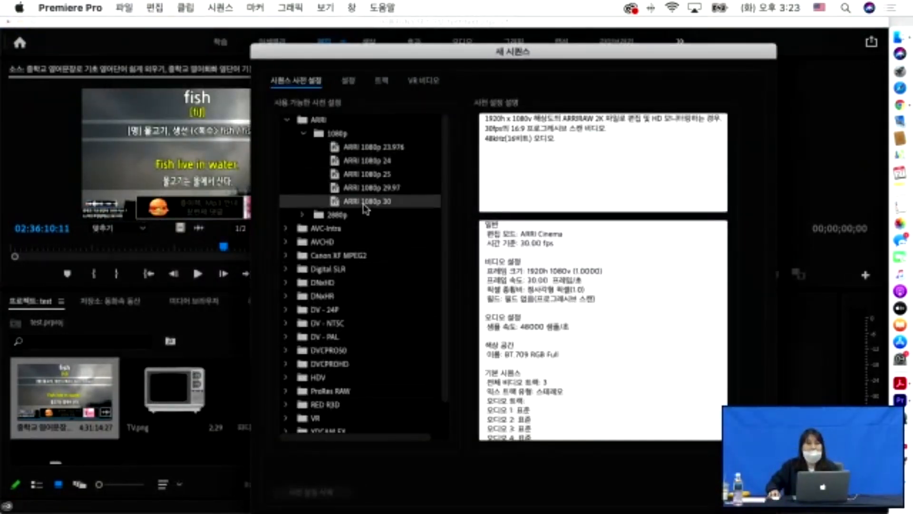
left_click(339, 243)
left_click(339, 267)
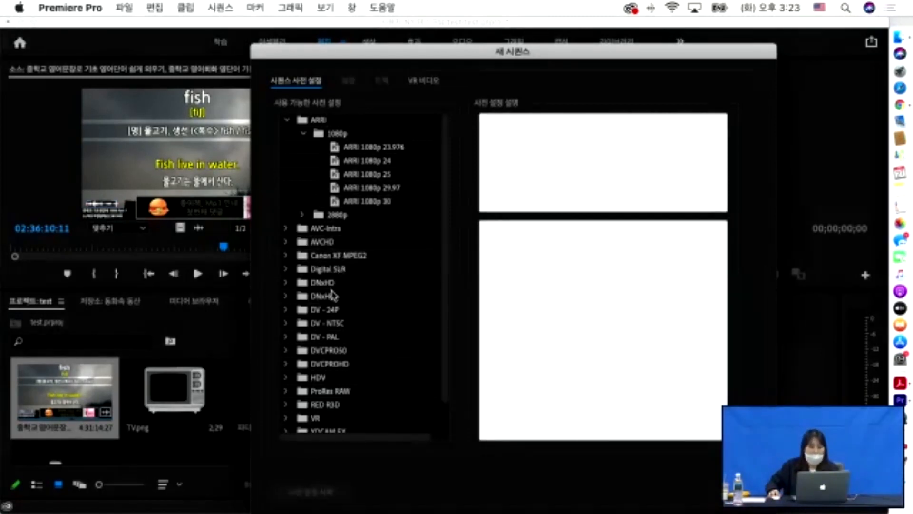
left_click(330, 323)
scroll(331, 325, "down", 1)
scroll(331, 325, "down", 1)
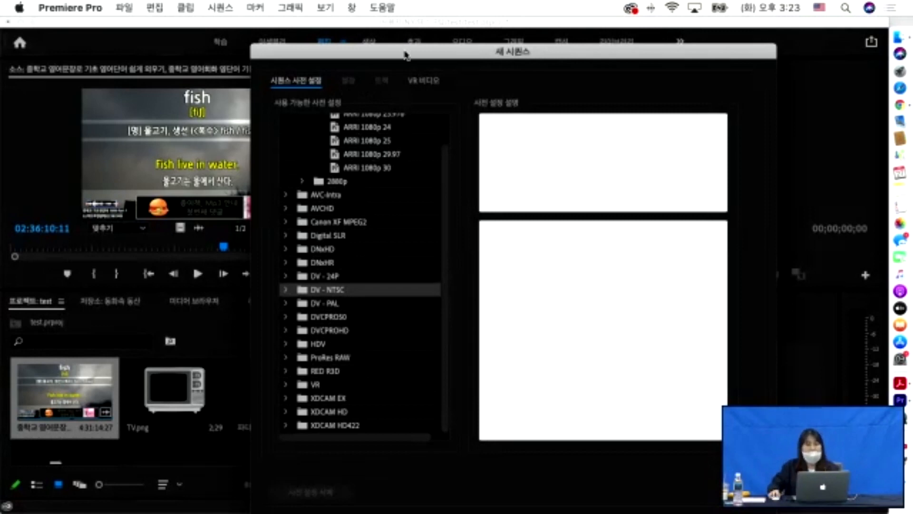
left_click_drag(408, 50, 347, 11)
left_click_drag(469, 21, 439, 17)
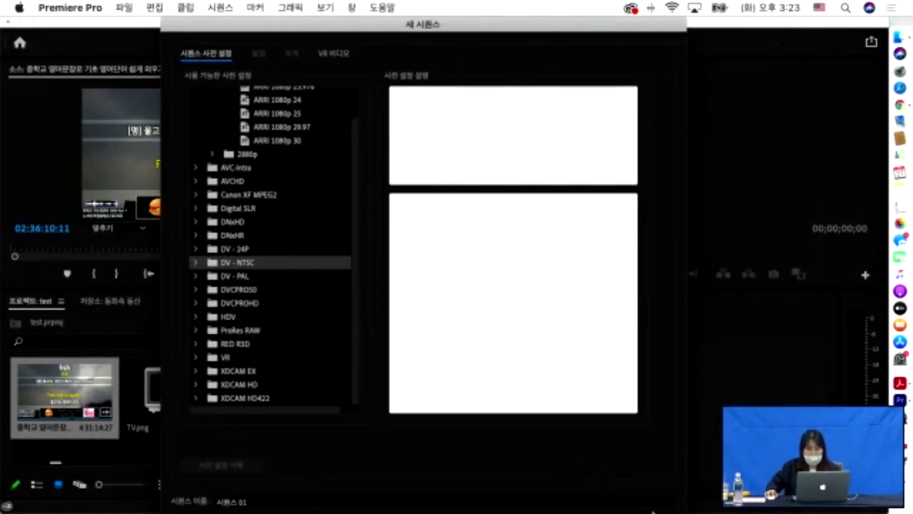
left_click(653, 511)
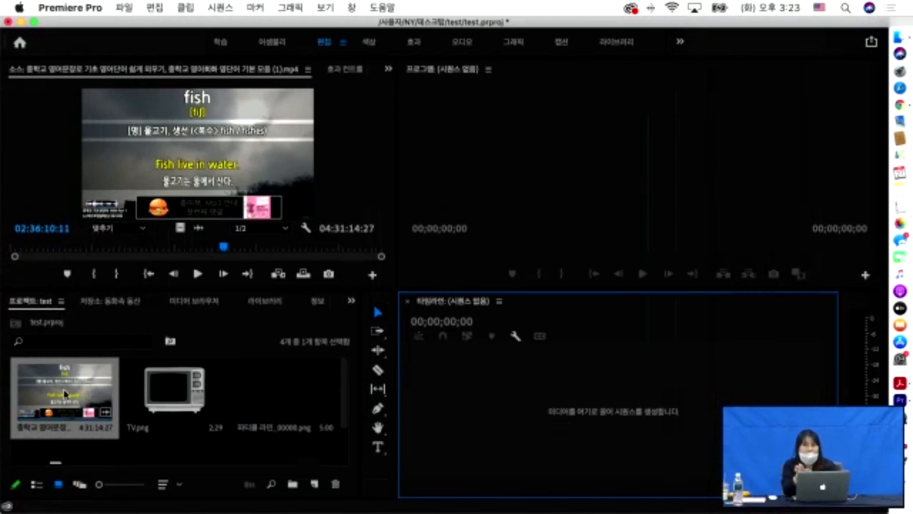
- Build a sequence from the lecture clip on V1 and A1, then enlarge the panels
left_click(227, 451)
scroll(228, 451, "down", 3)
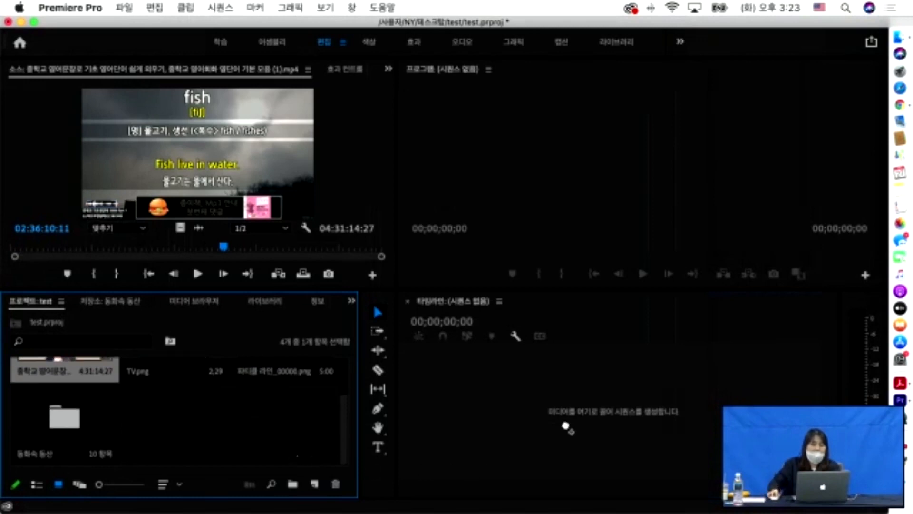
left_click_drag(573, 416, 574, 417)
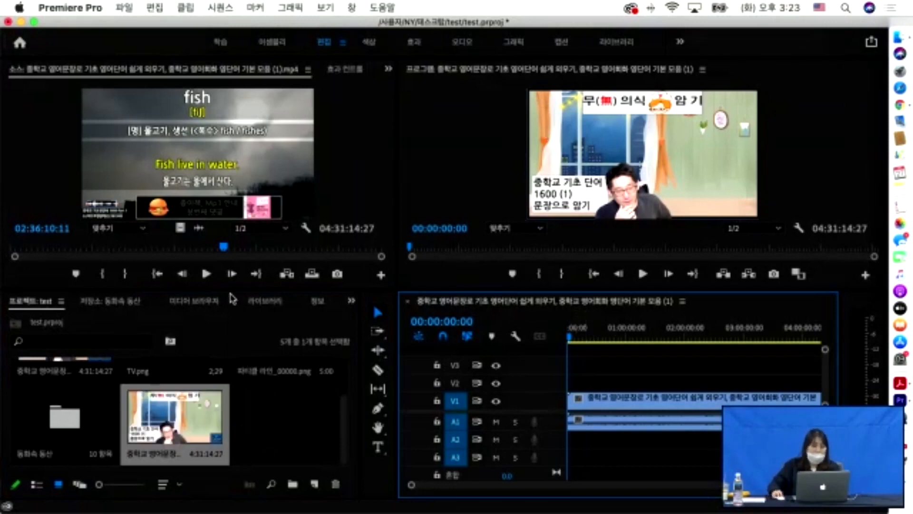
left_click_drag(231, 289, 231, 142)
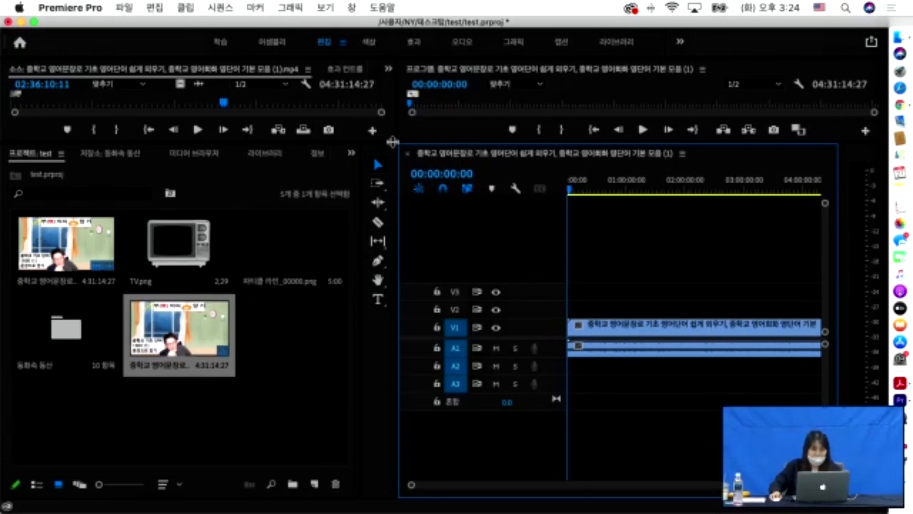
- Trim the lecture clip's start to 00:06:33:14 and slide it back toward the sequence start
left_click_drag(390, 142, 390, 346)
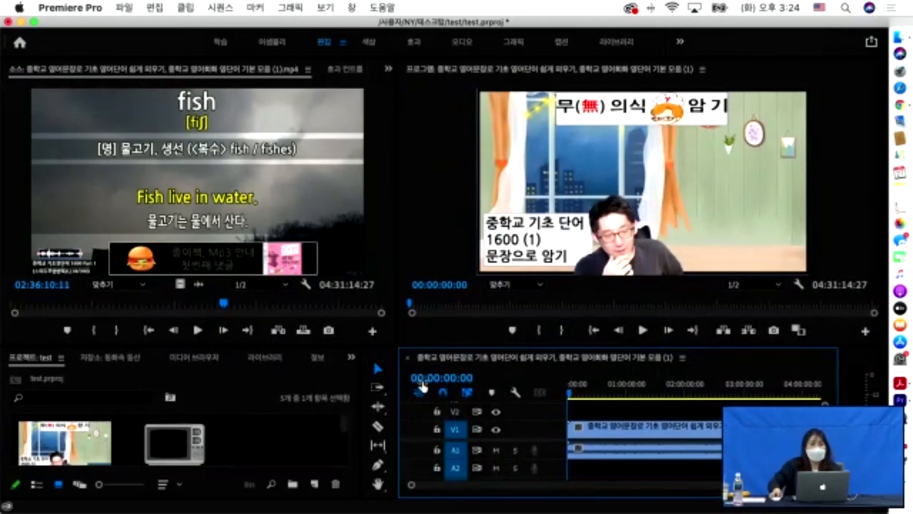
mouse_move(572, 399)
left_mouse_down()
mouse_move(595, 397)
mouse_move(576, 396)
left_mouse_up()
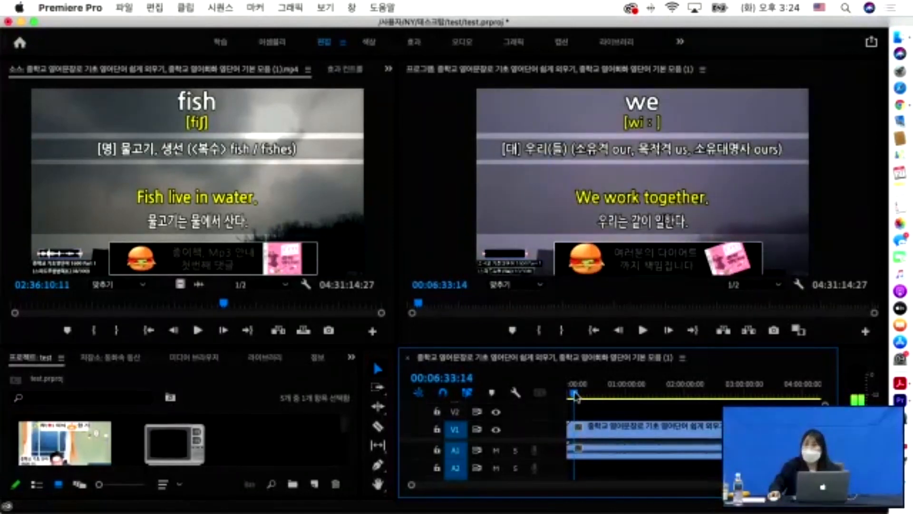
left_click_drag(575, 395, 569, 397)
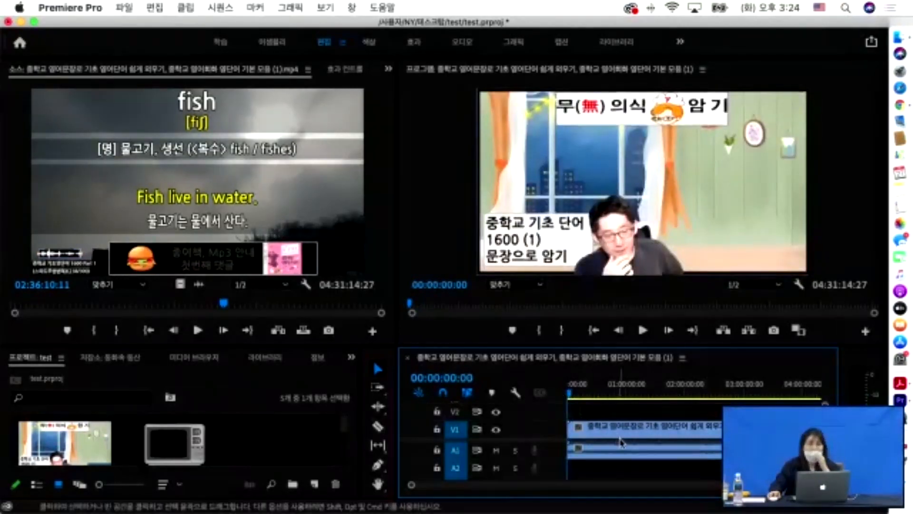
left_click_drag(615, 439, 582, 431)
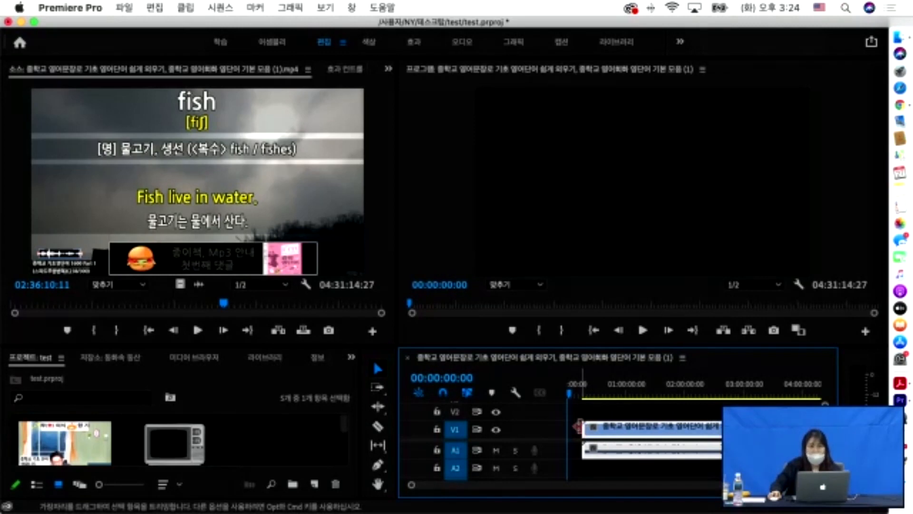
left_click_drag(592, 438, 574, 437)
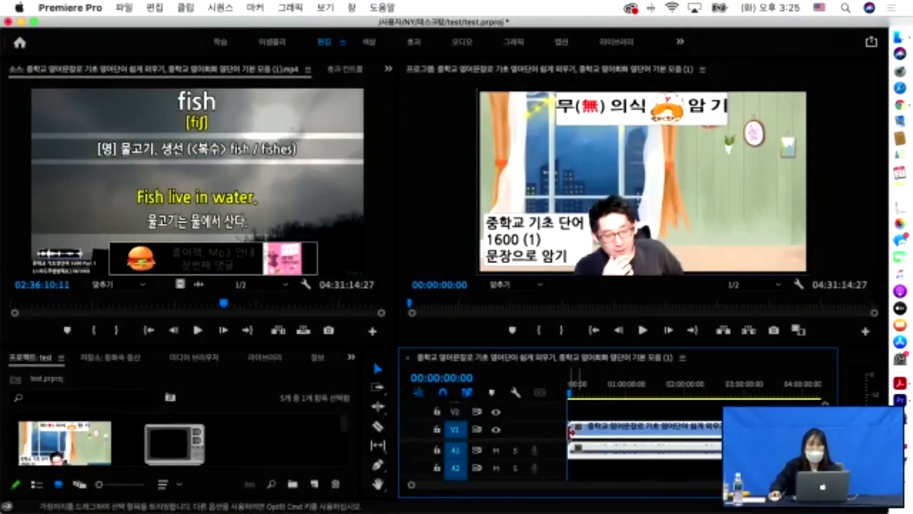
left_click_drag(571, 431, 573, 431)
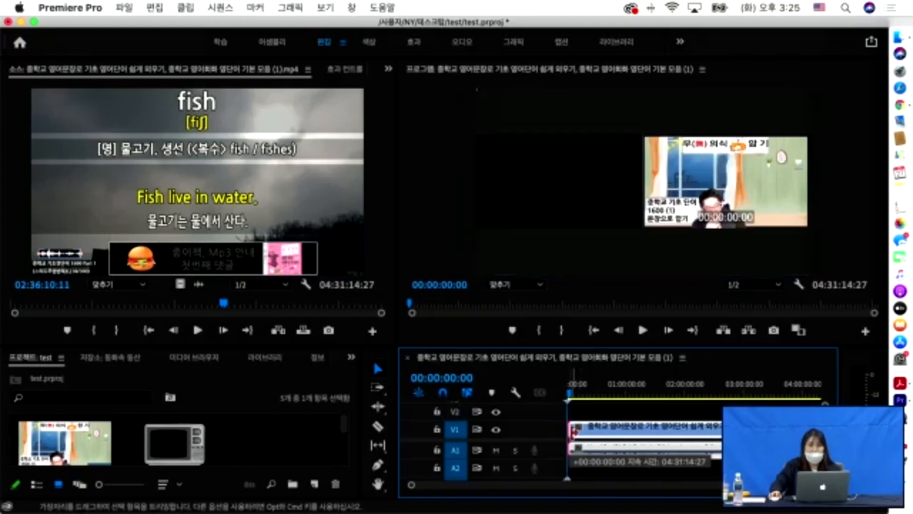
left_click_drag(574, 431, 589, 432)
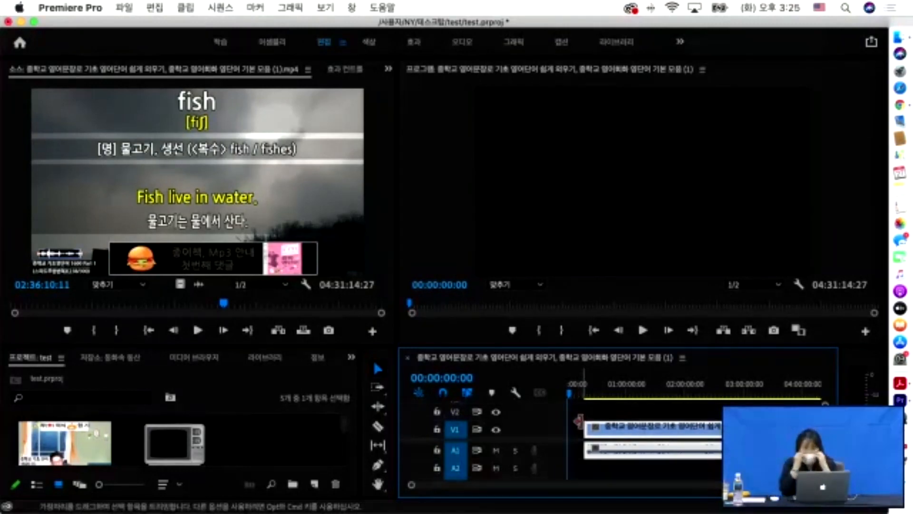
left_click_drag(604, 434, 576, 429)
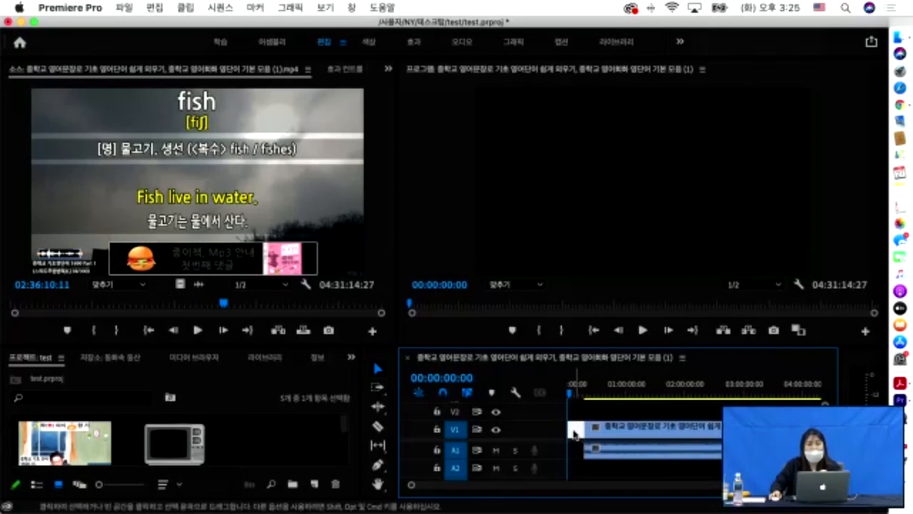
- Ripple-delete the empty gap at the timeline start and play back the result
left_click(576, 434)
right_click(575, 434)
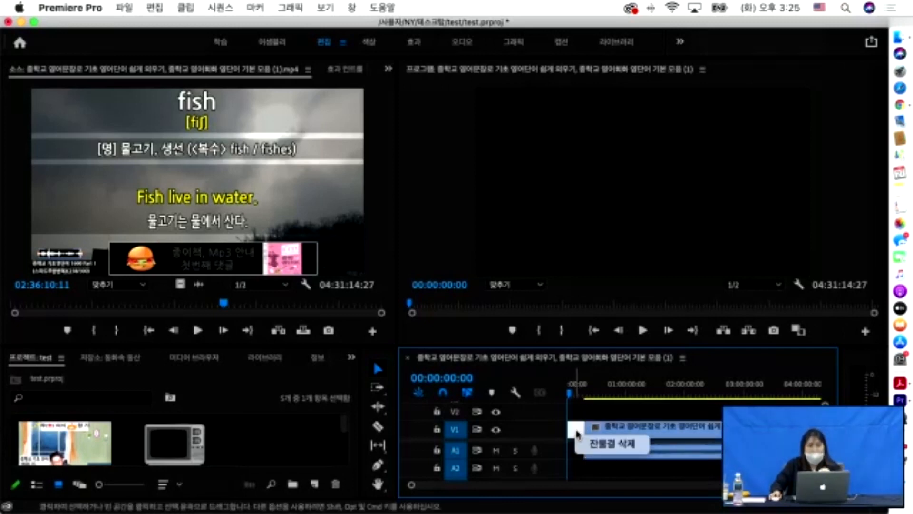
left_click(592, 444)
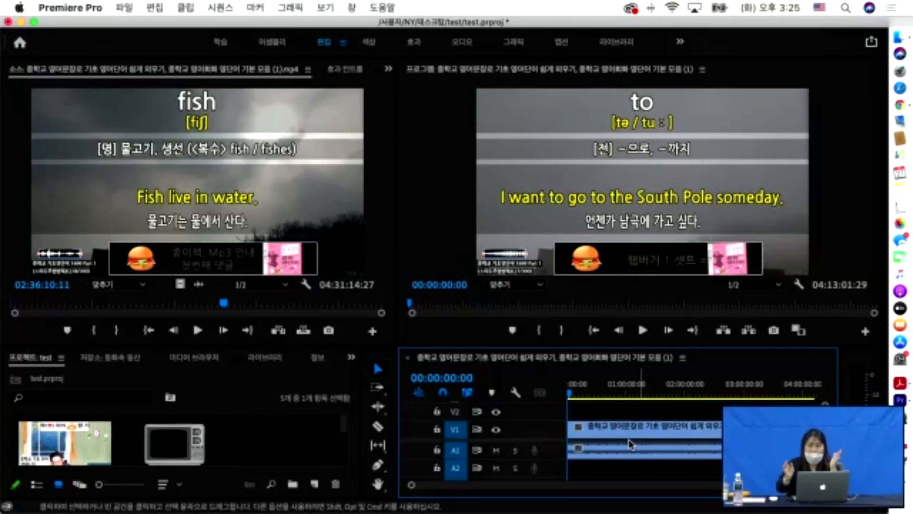
key("space")
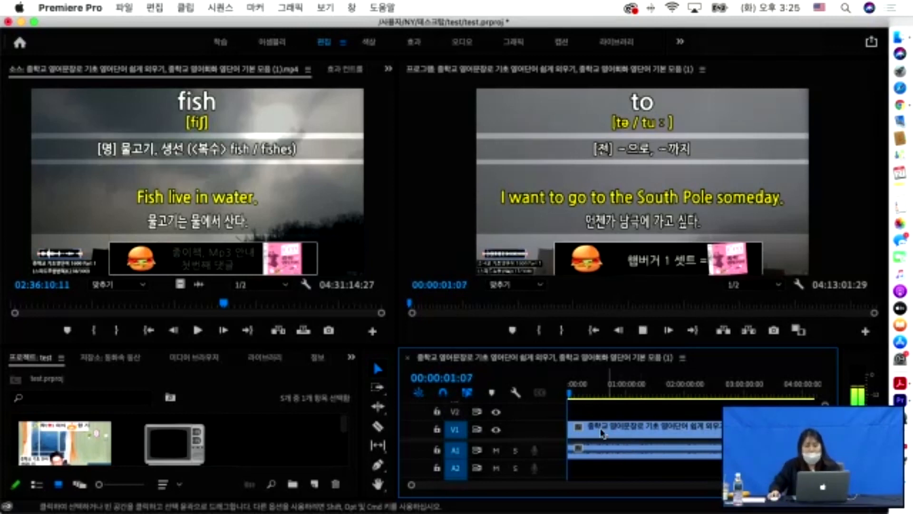
key("space")
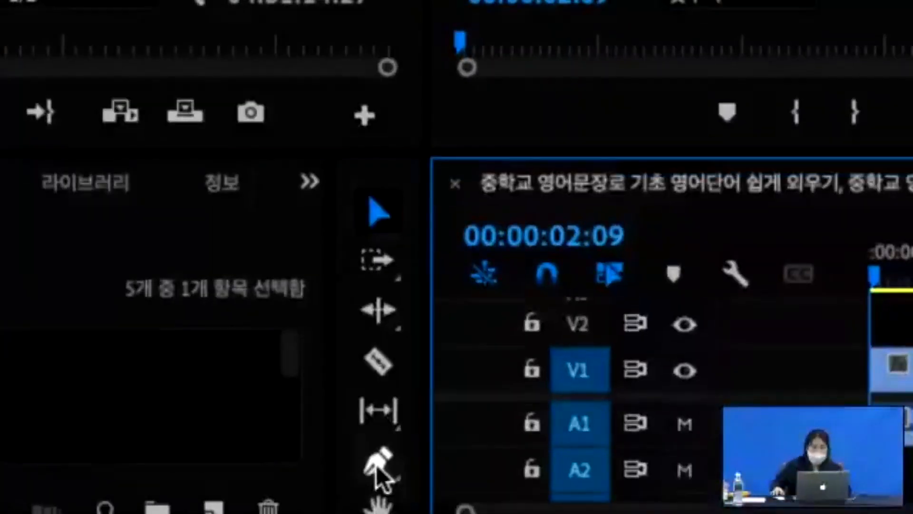
left_click(376, 468)
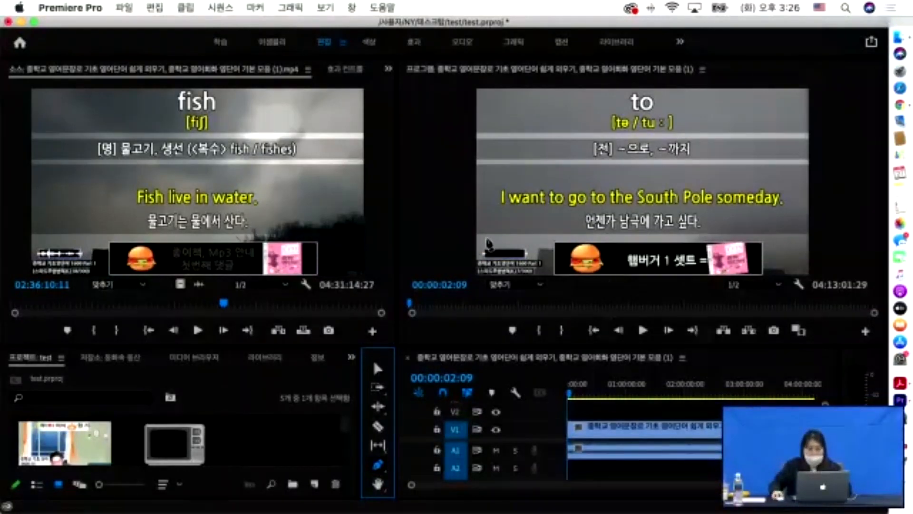
- Draw a four-corner grey rectangle with the Pen tool over the bottom ad banner
left_click(477, 236)
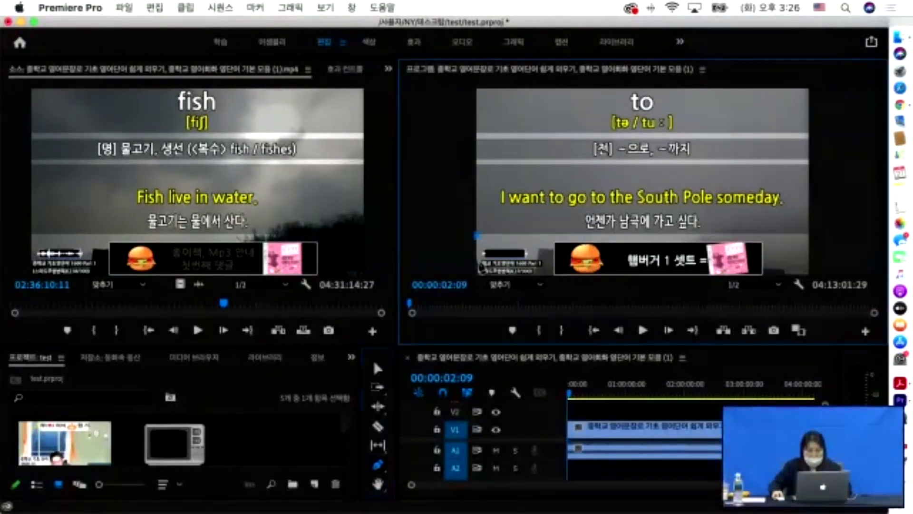
left_click(476, 274)
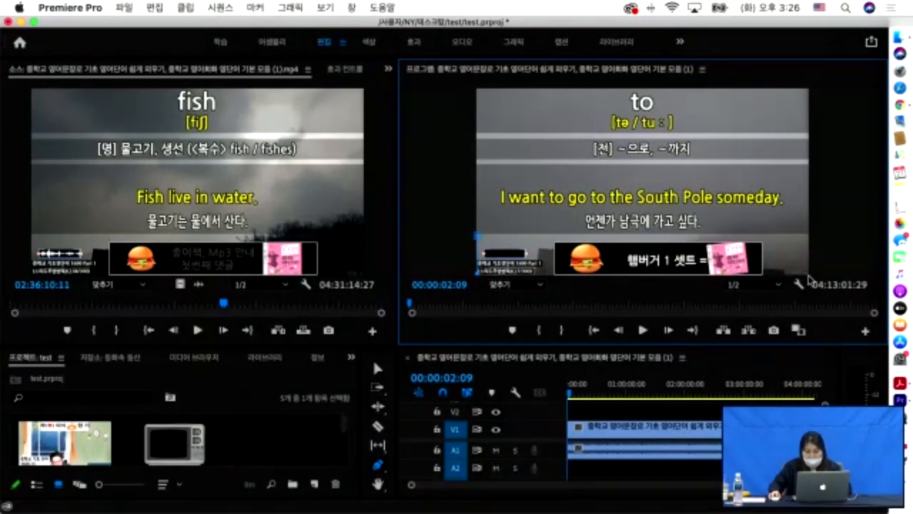
left_click(808, 274)
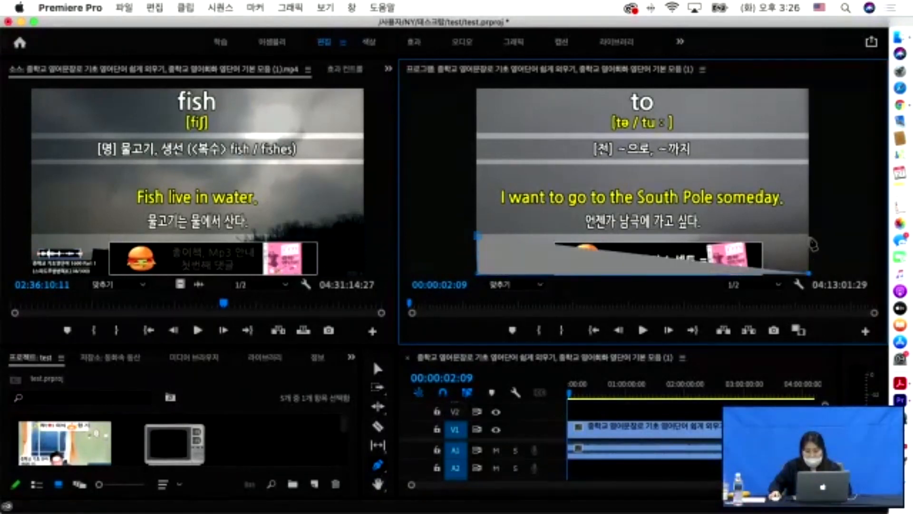
left_click(810, 236)
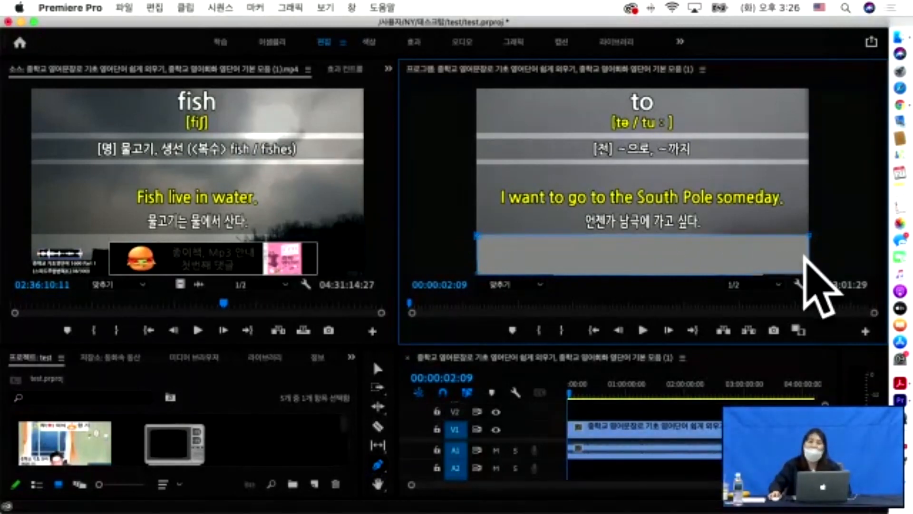
left_click(765, 256)
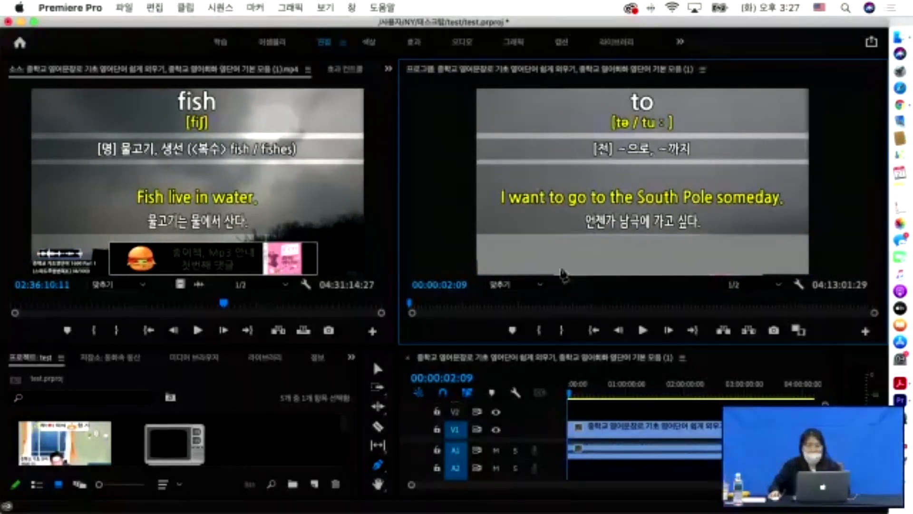
left_click(376, 369)
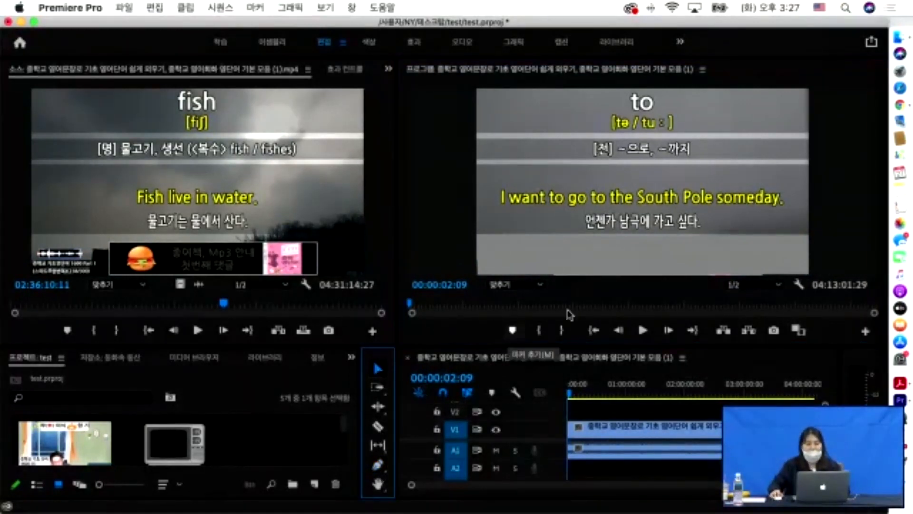
- Widen the grey cover box slightly to the right so it fully hides the bottom banner
left_click(578, 265)
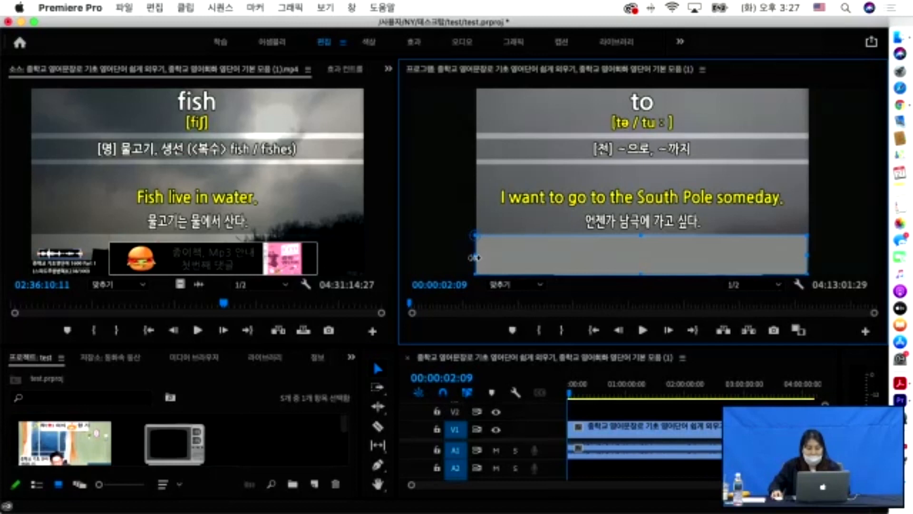
left_click_drag(807, 255, 810, 255)
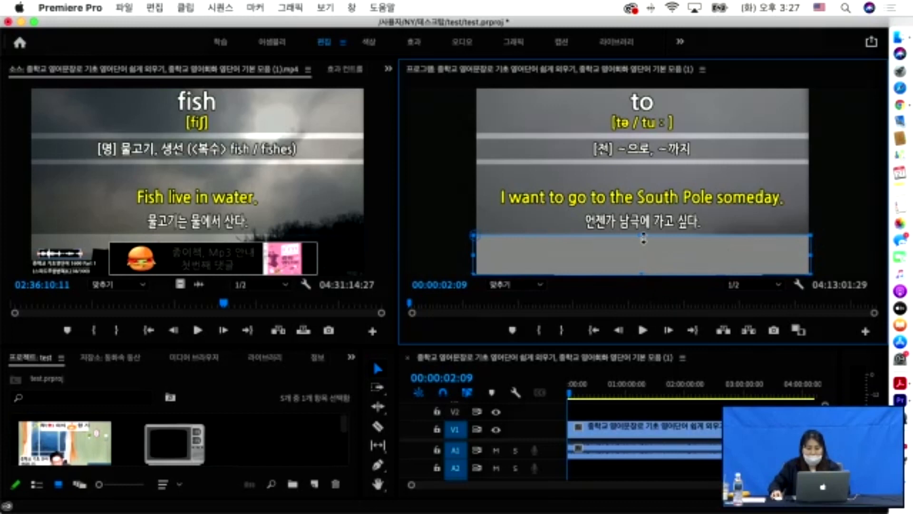
left_click(420, 179)
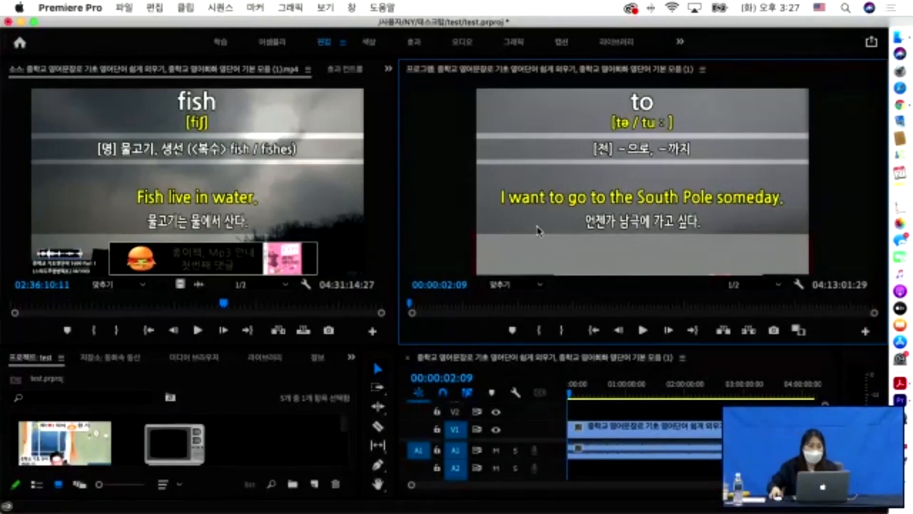
- Search the Effects panel for 자르기 and drop the Crop effect onto the V1 lecture clip
left_click(350, 359)
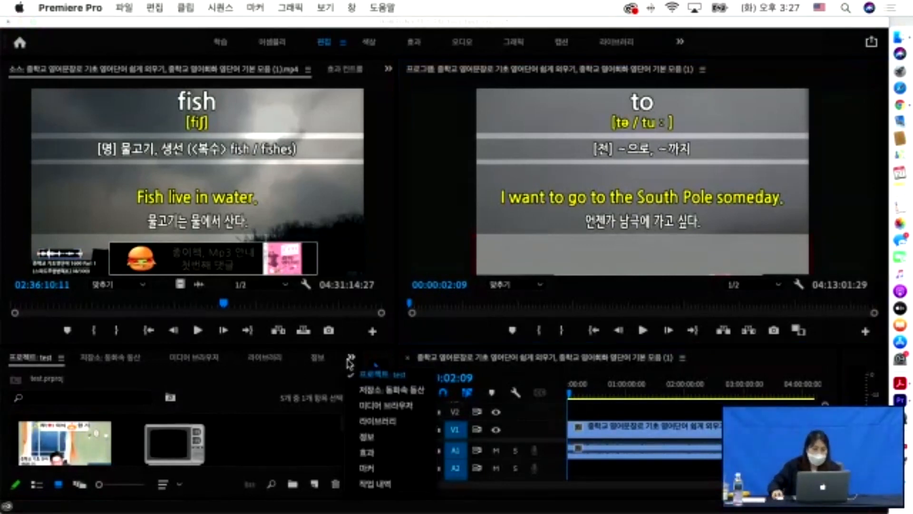
left_click(160, 357)
scroll(157, 359, "down", 4)
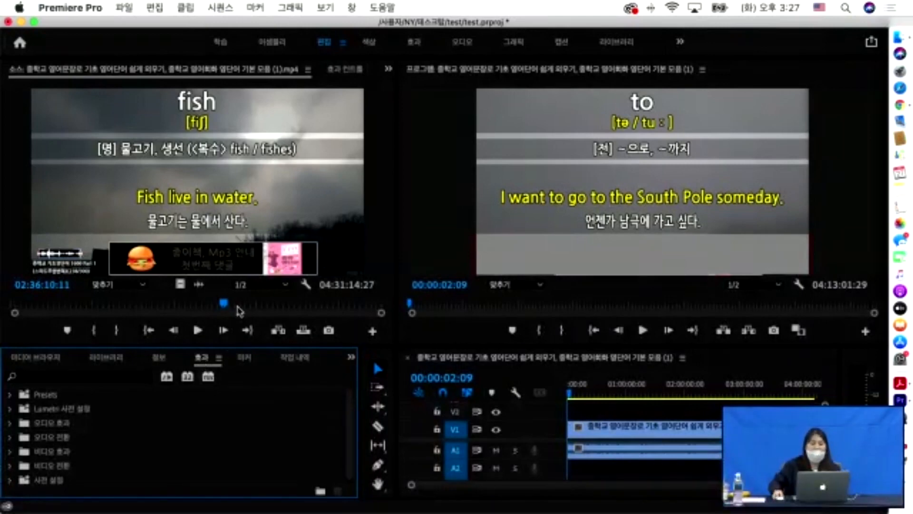
left_click_drag(244, 342, 245, 319)
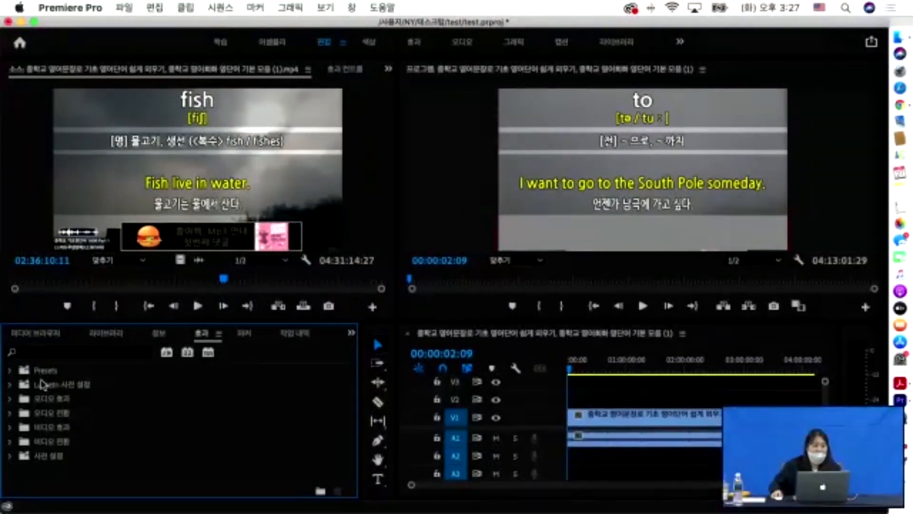
left_click(55, 356)
type("wi")
key("ctrl+space")
type("자르기")
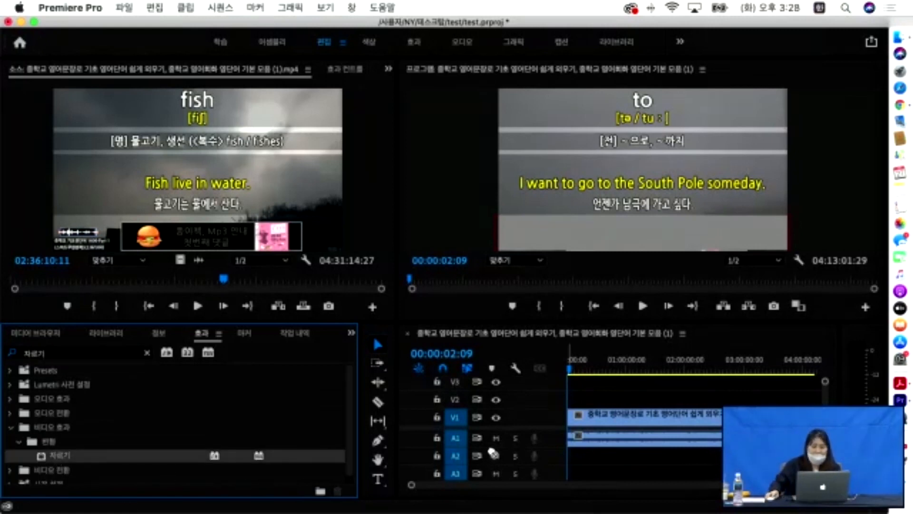
left_click_drag(535, 450, 604, 420)
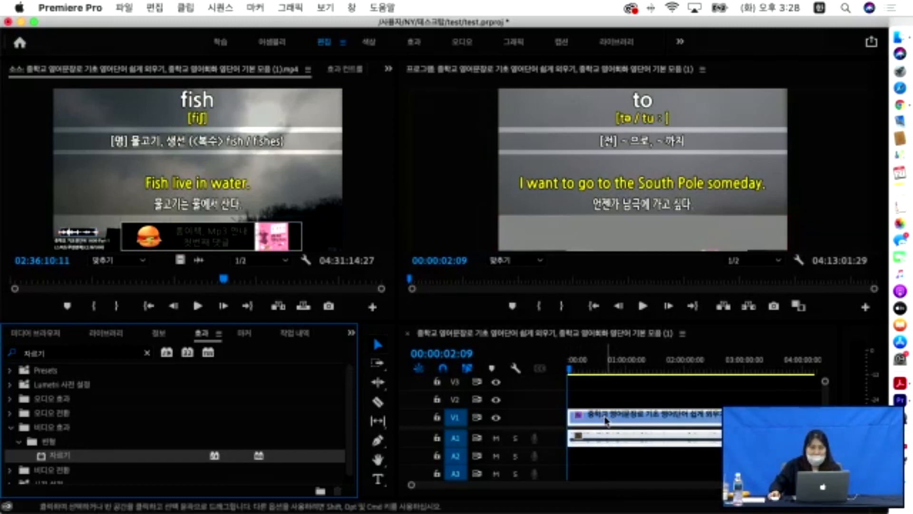
left_click(606, 418)
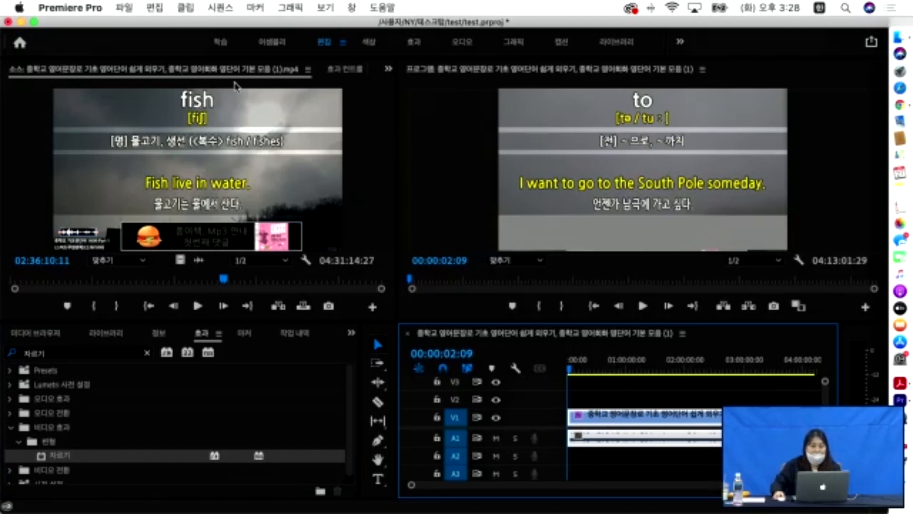
- Drag the Crop effect's bottom edge up in the Program Monitor to crop 22.8%
left_click(349, 72)
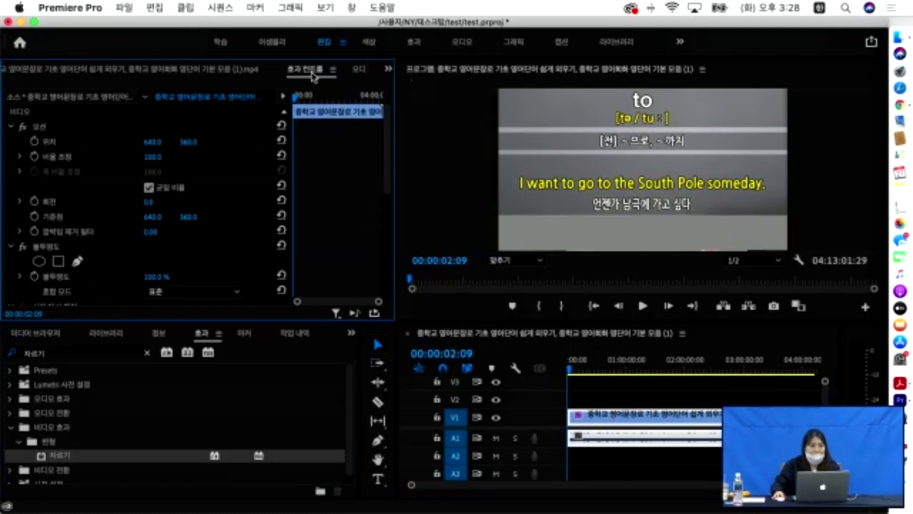
scroll(190, 216, "down", 6)
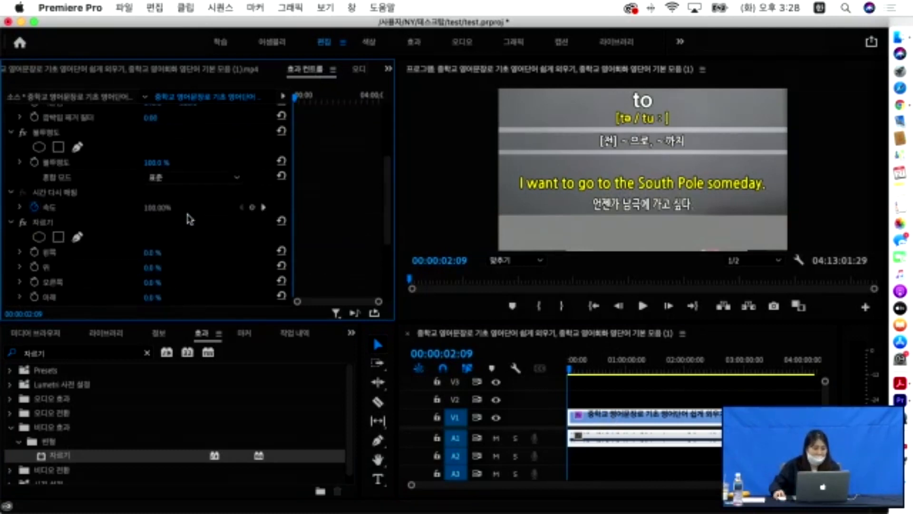
scroll(190, 219, "down", 3)
left_click(52, 179)
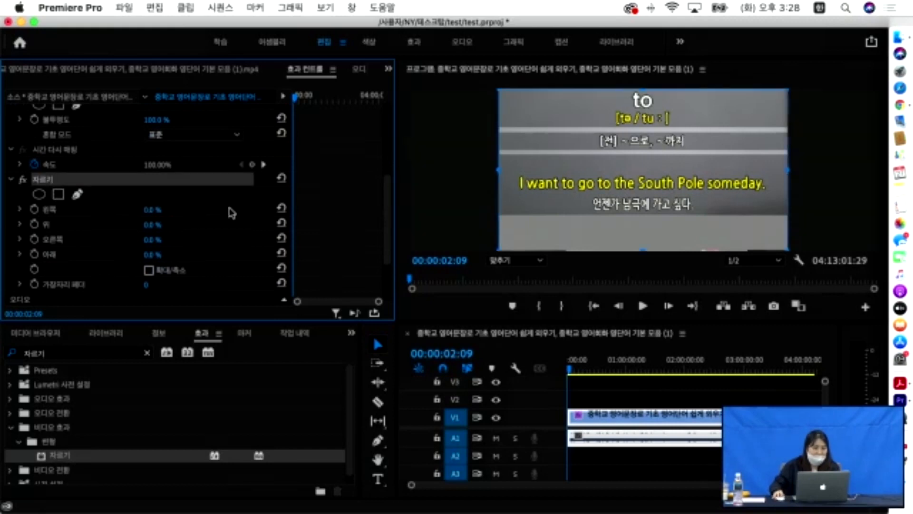
left_click(646, 248)
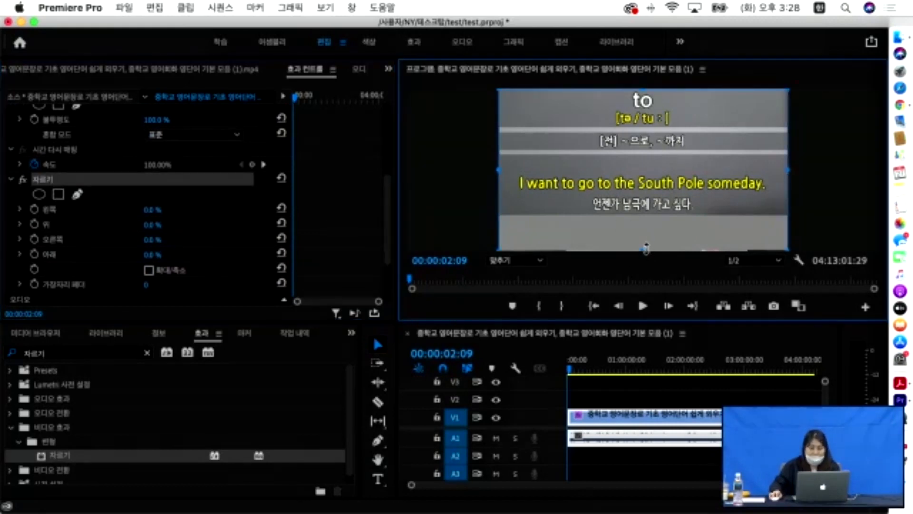
left_click_drag(644, 246, 644, 214)
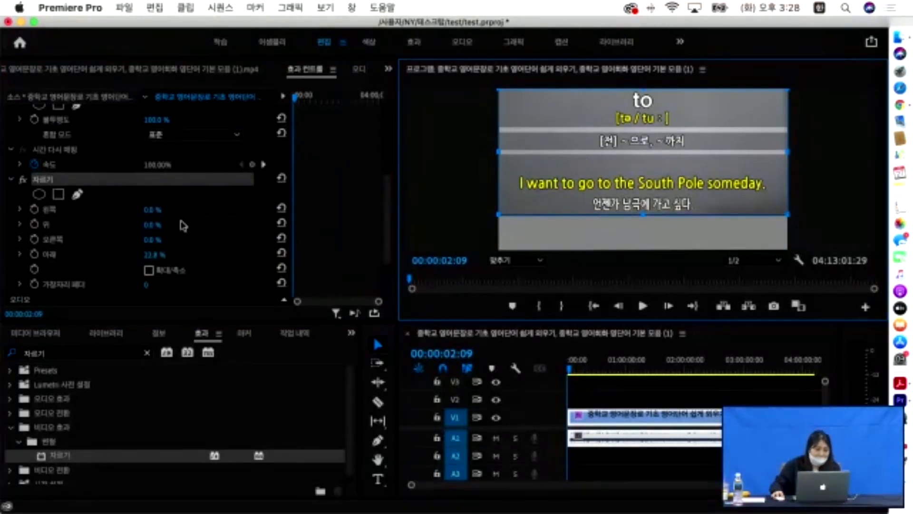
- Reselect the Crop effect and play back the cropped lecture clip
scroll(120, 216, "down", 2)
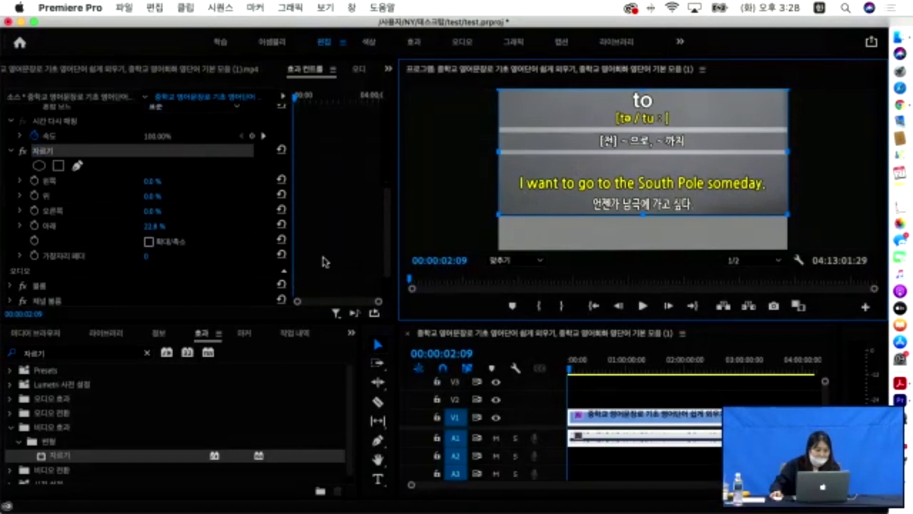
left_click(46, 154)
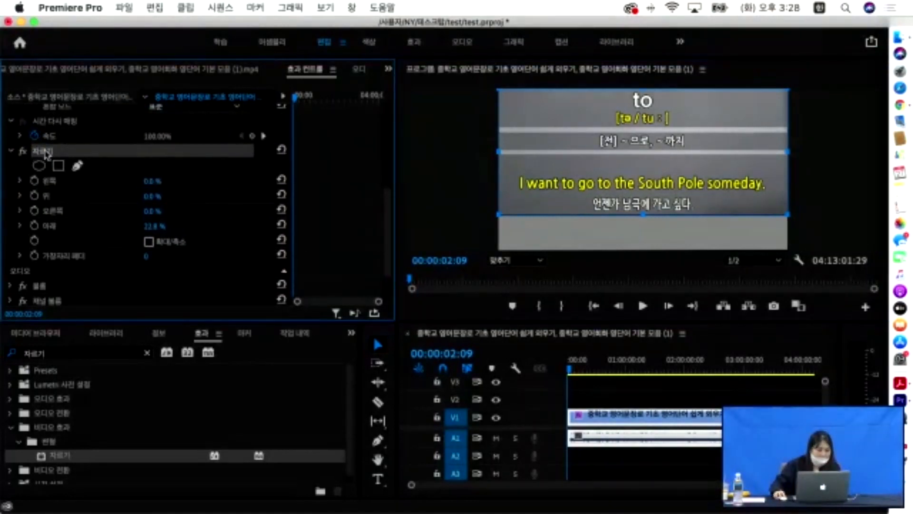
key("space")
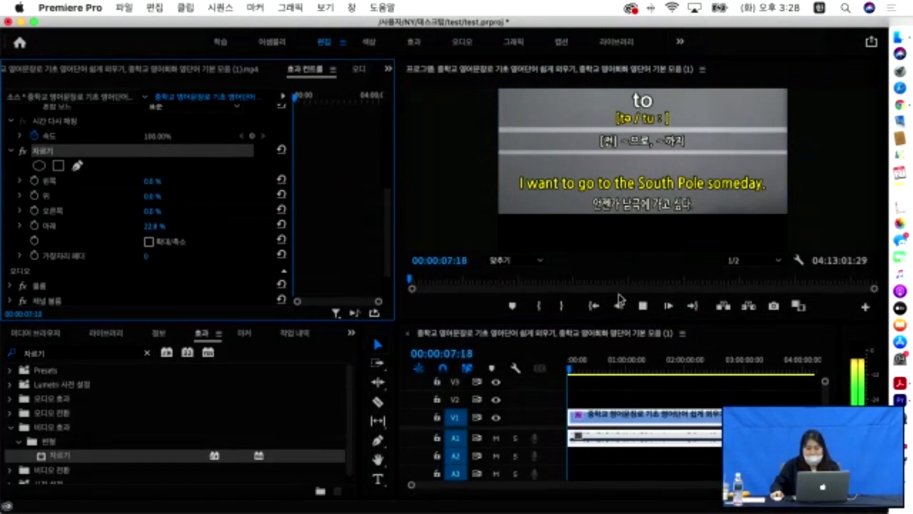
- Stop playback and nudge the video picture slightly within the program frame
left_click(562, 230)
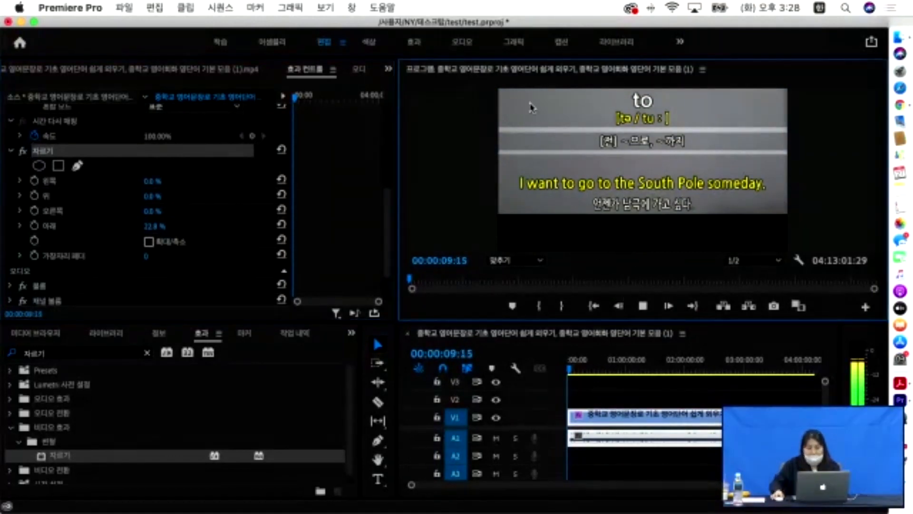
left_click(573, 159)
mouse_move(573, 160)
left_mouse_down()
mouse_move(573, 177)
mouse_move(575, 150)
left_mouse_up()
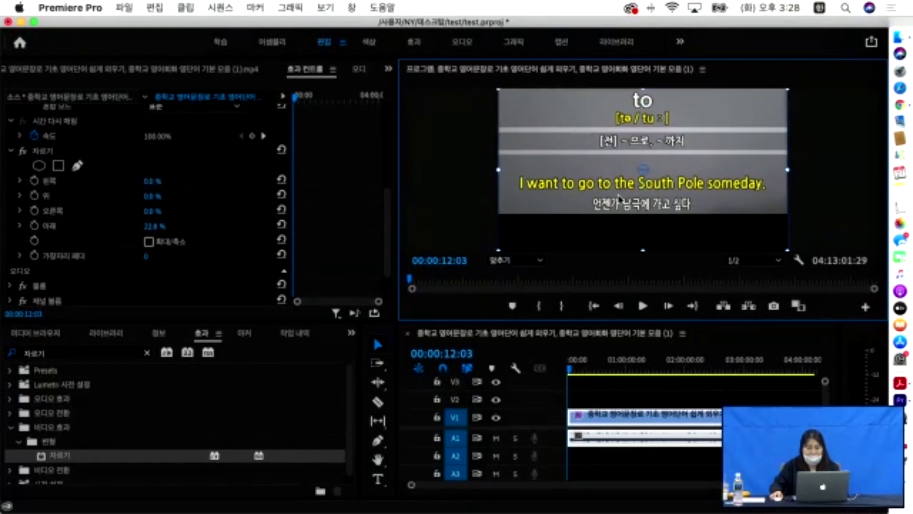
- Return to the sequence start and undo the crop so Bottom is back at 0.0%
left_click(578, 385)
key("Home")
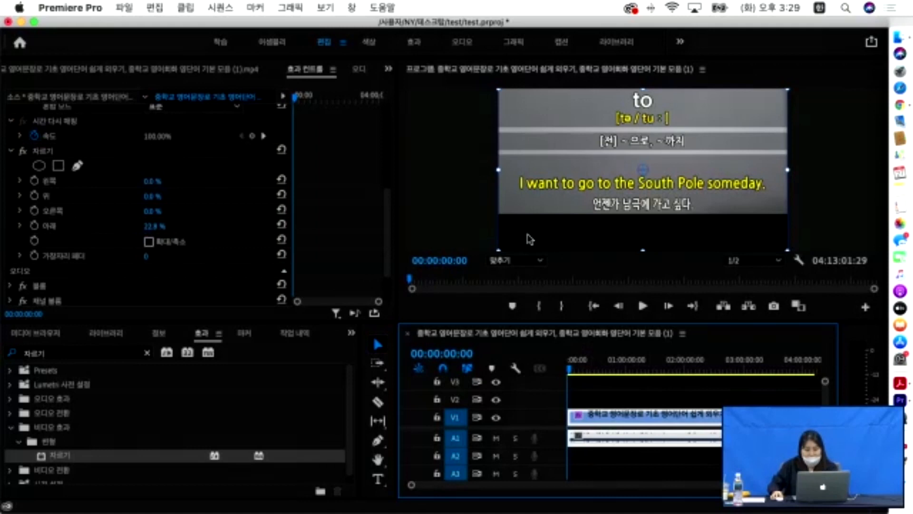
key("super+z")
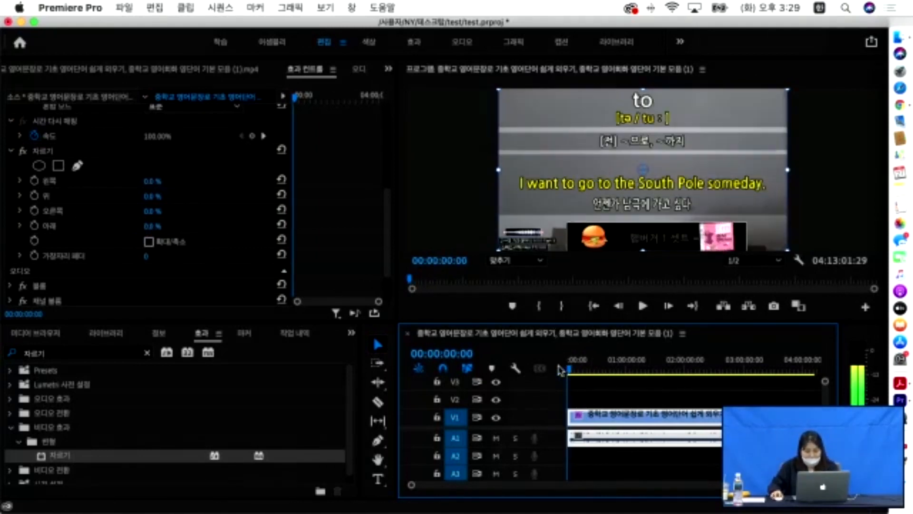
left_click_drag(570, 369, 515, 361)
left_click(377, 440)
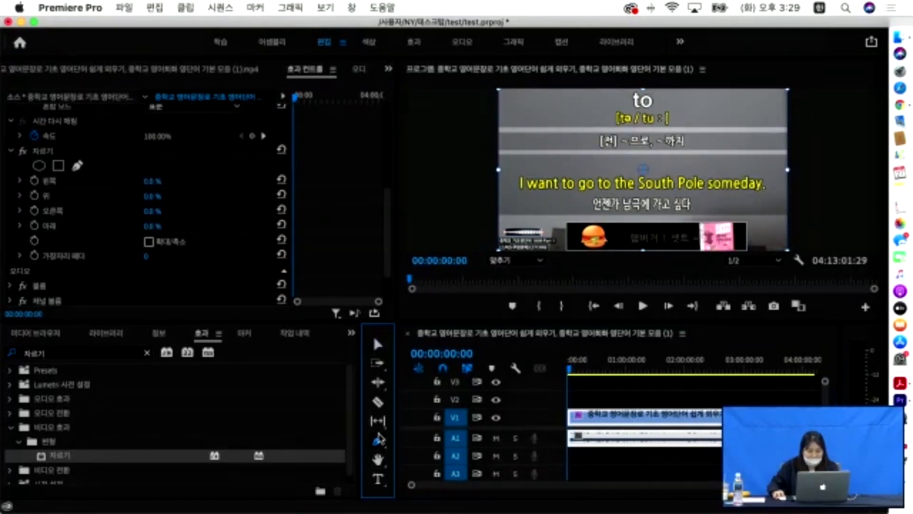
- Draw a closed four-corner grey rectangle with the Pen tool over the bottom banner strip
left_click(501, 220)
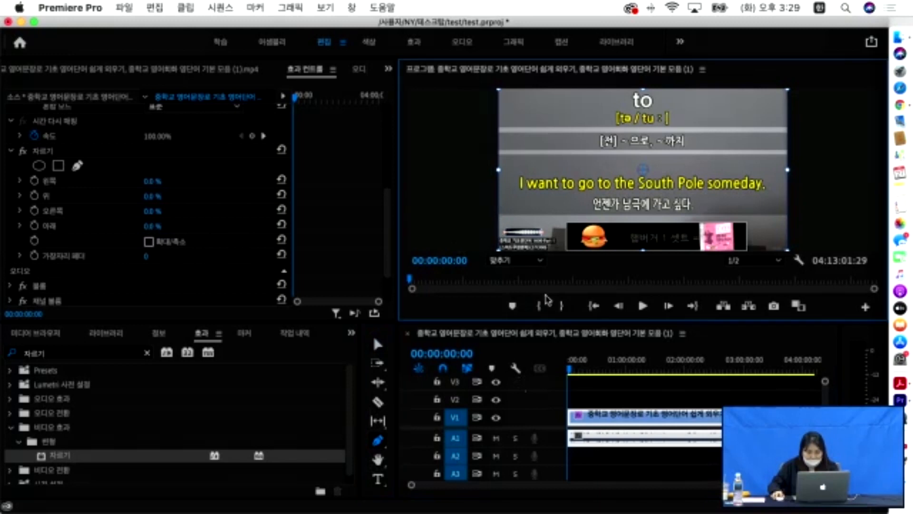
left_click(465, 235)
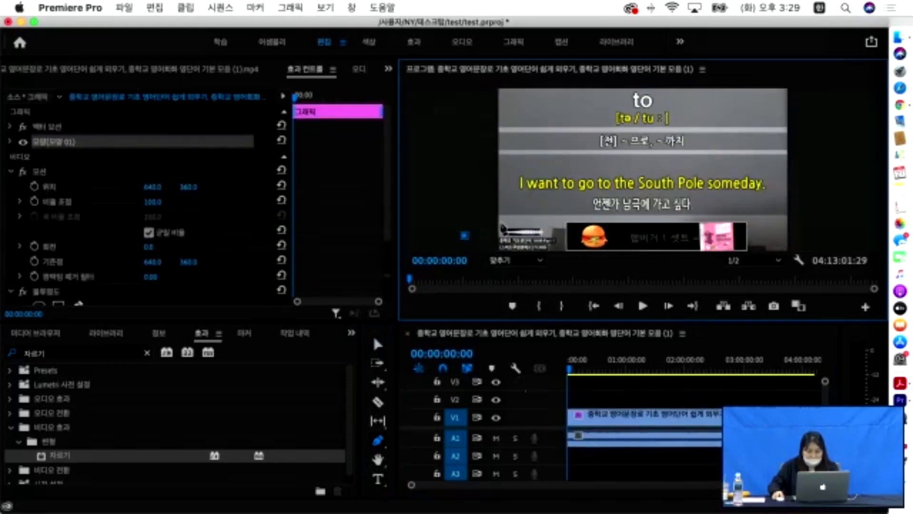
left_click(499, 216)
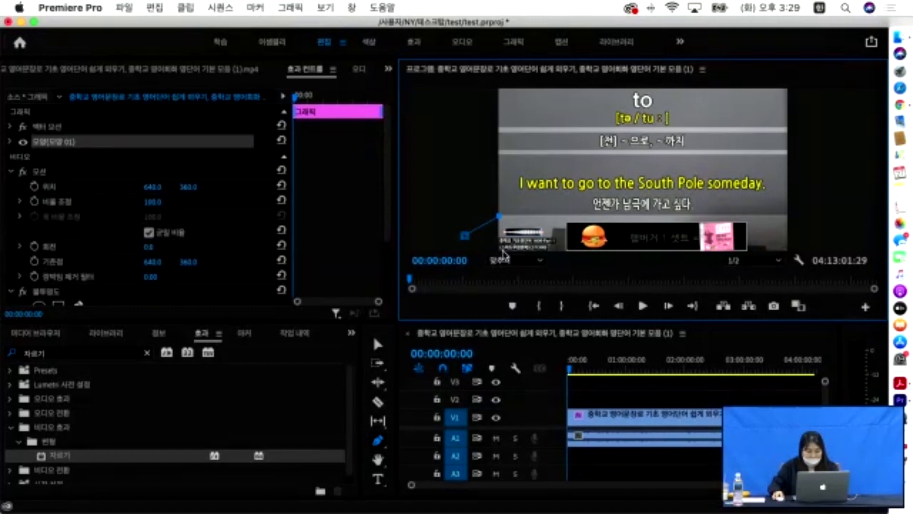
key("Escape")
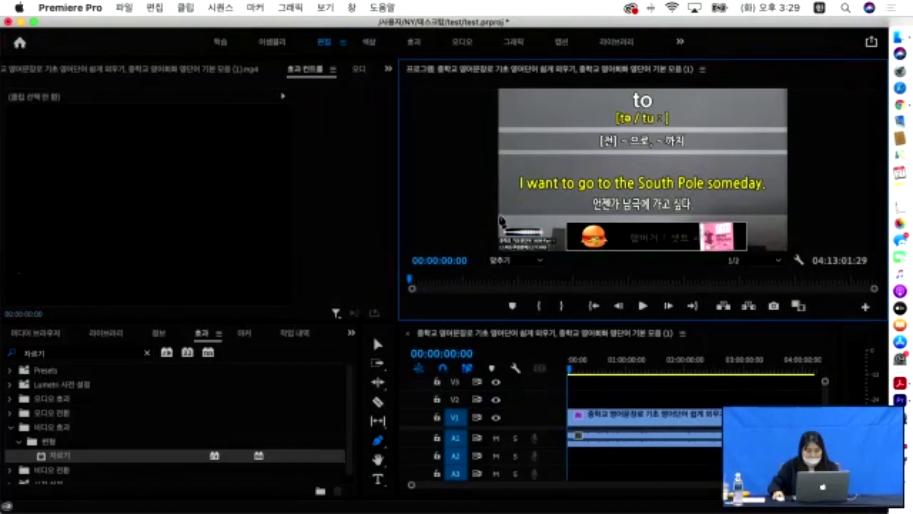
left_click(499, 216)
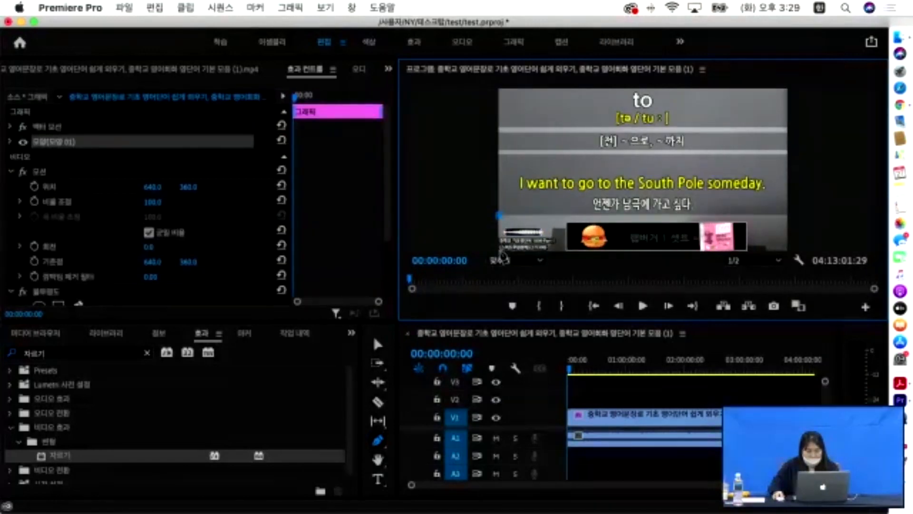
left_click(787, 249)
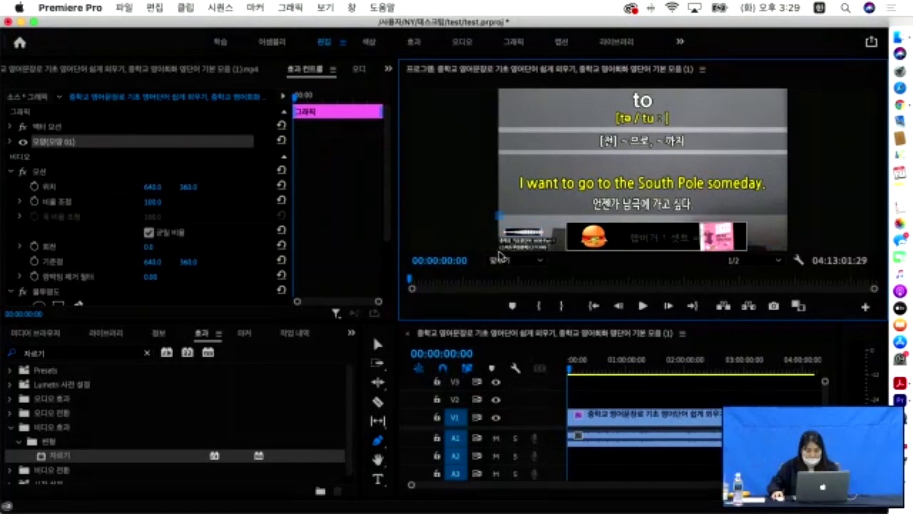
key("grave")
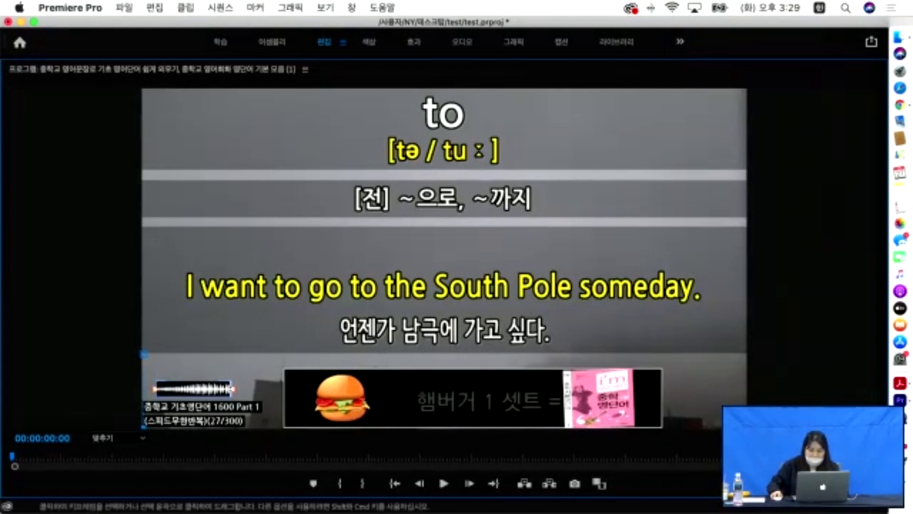
left_click(746, 427)
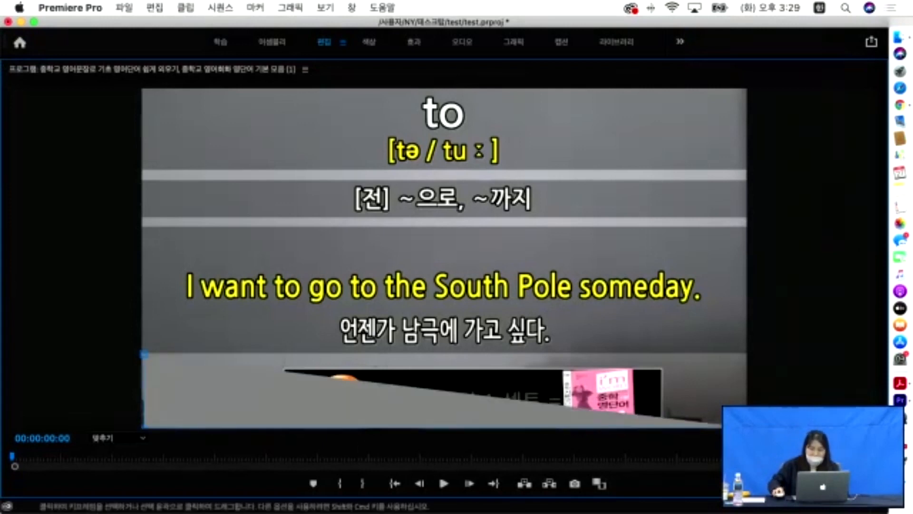
left_click(745, 355)
left_click(143, 354)
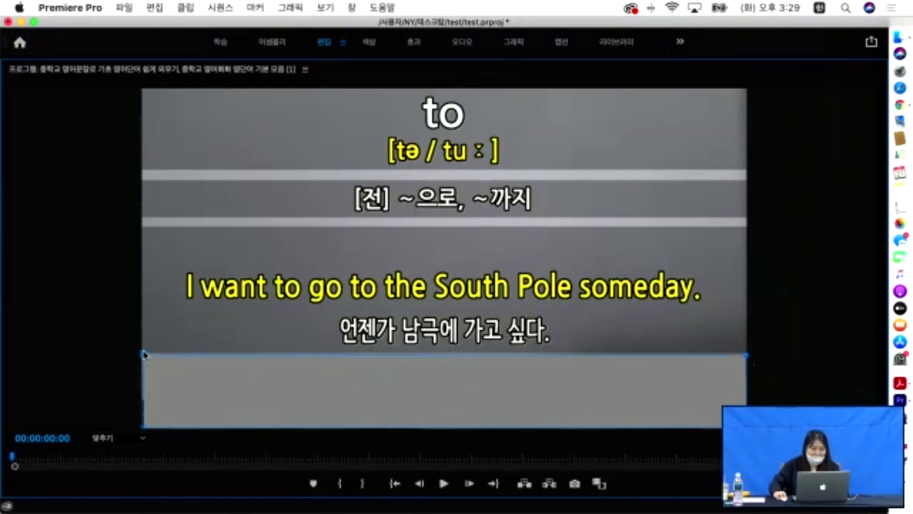
double_click(326, 67)
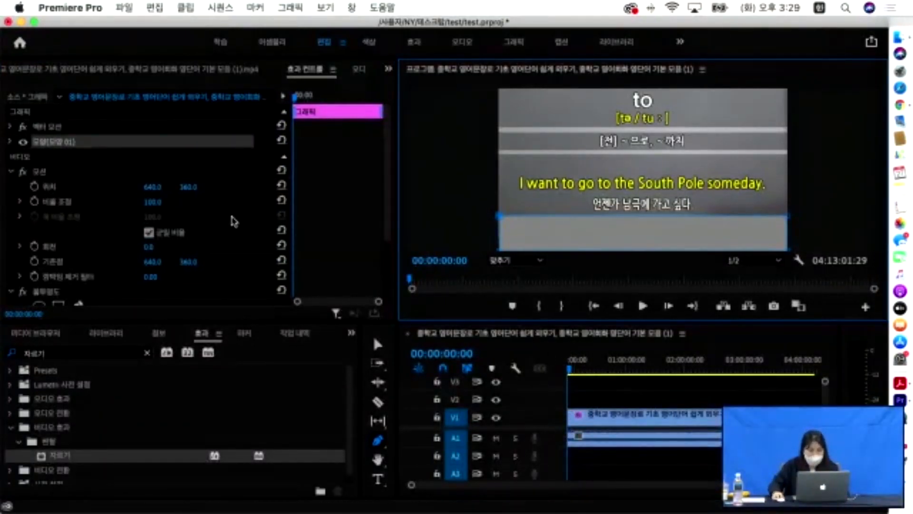
left_click(378, 345)
- Target track V2 and paste the grey cover graphic onto it
left_click(536, 254)
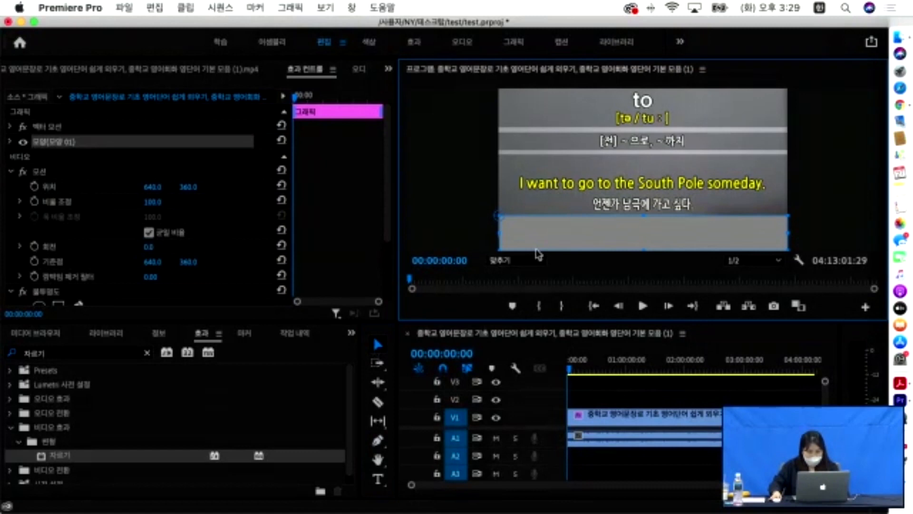
left_click(574, 401)
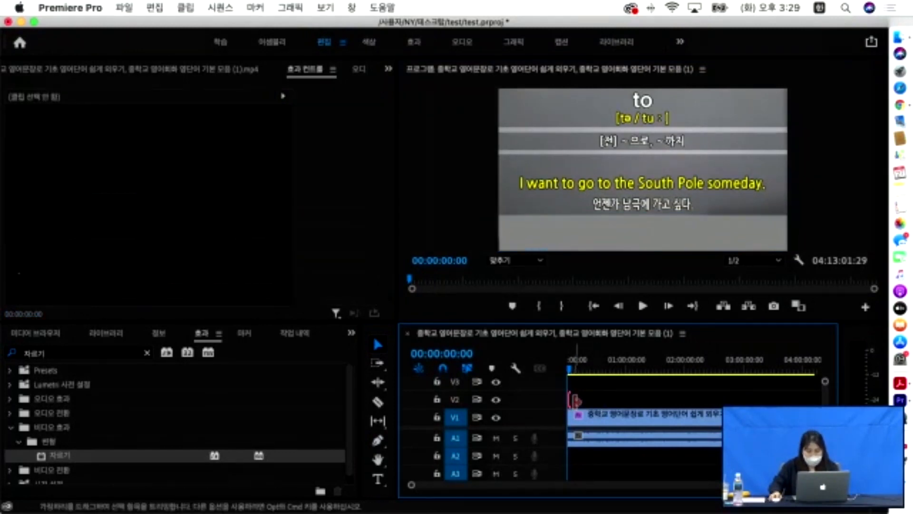
left_click(455, 399)
left_click(454, 417)
key("super+v")
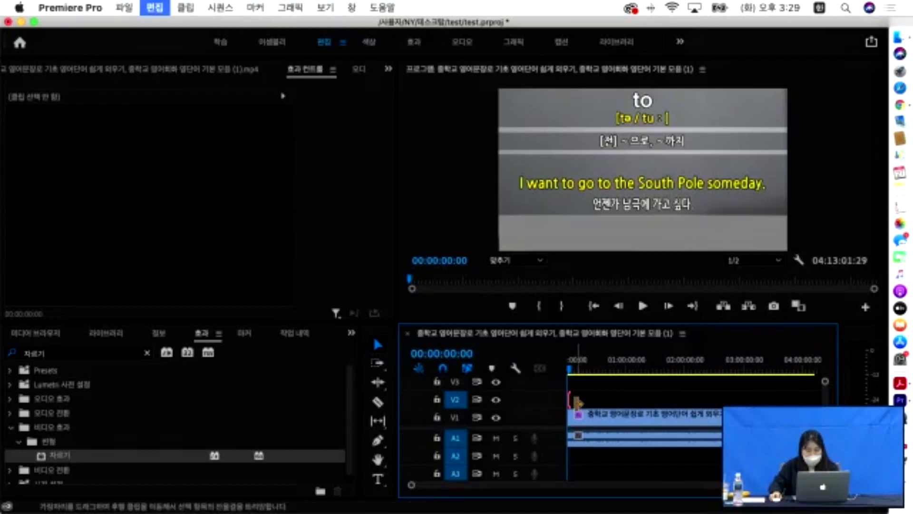
- Stretch the V2 graphic clip across the whole lecture clip and scrub to confirm coverage
left_click_drag(572, 399, 801, 400)
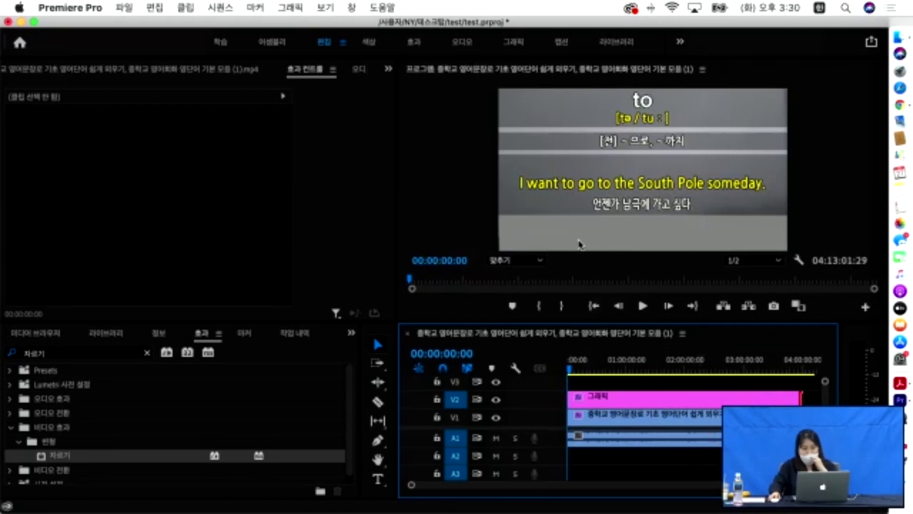
left_click(579, 244)
left_click_drag(795, 399, 587, 373)
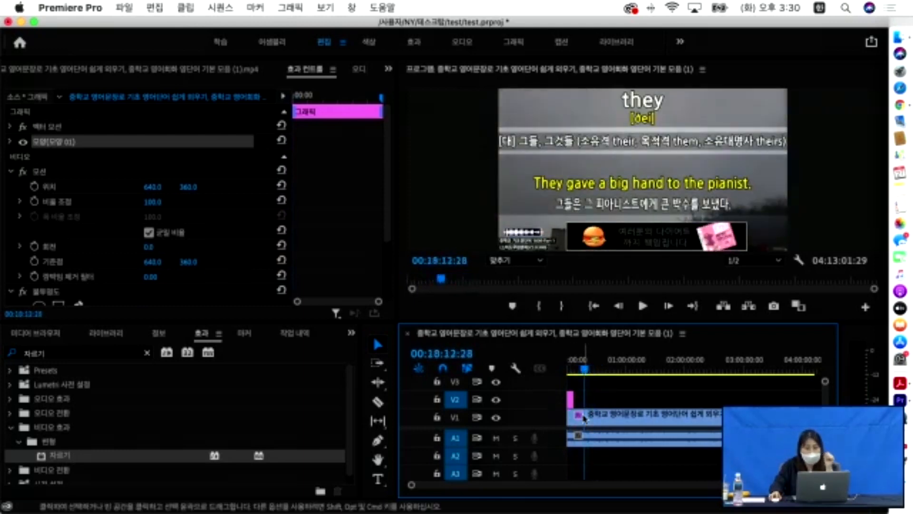
left_click_drag(572, 399, 813, 400)
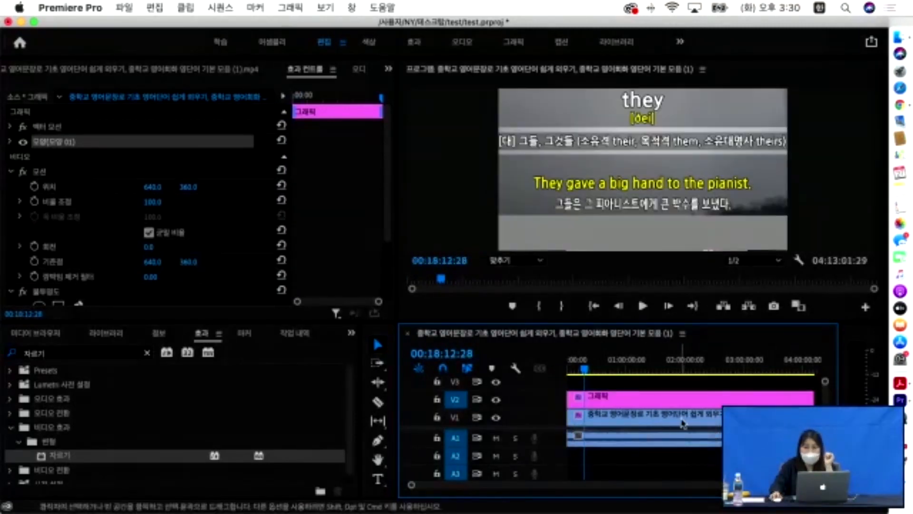
mouse_move(586, 367)
left_mouse_down()
mouse_move(576, 367)
mouse_move(815, 369)
mouse_move(603, 369)
left_mouse_up()
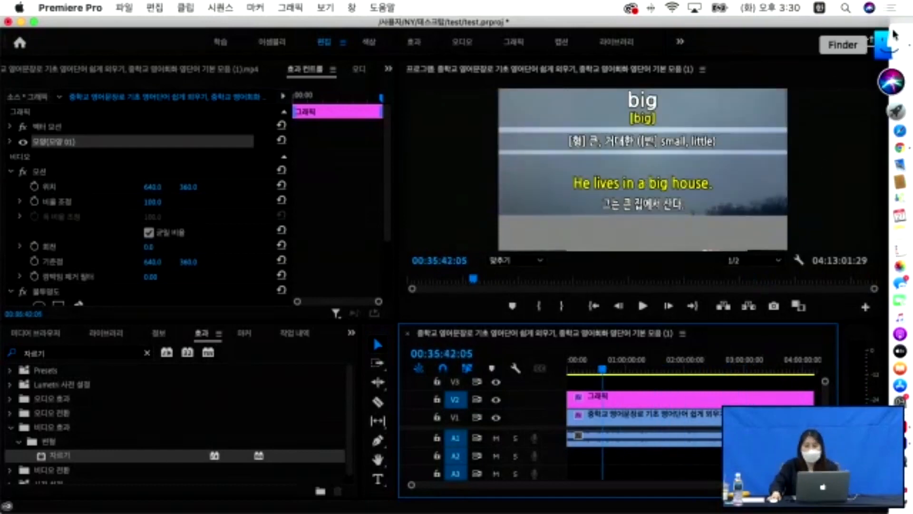
left_click(889, 41)
scroll(212, 172, "left", 10)
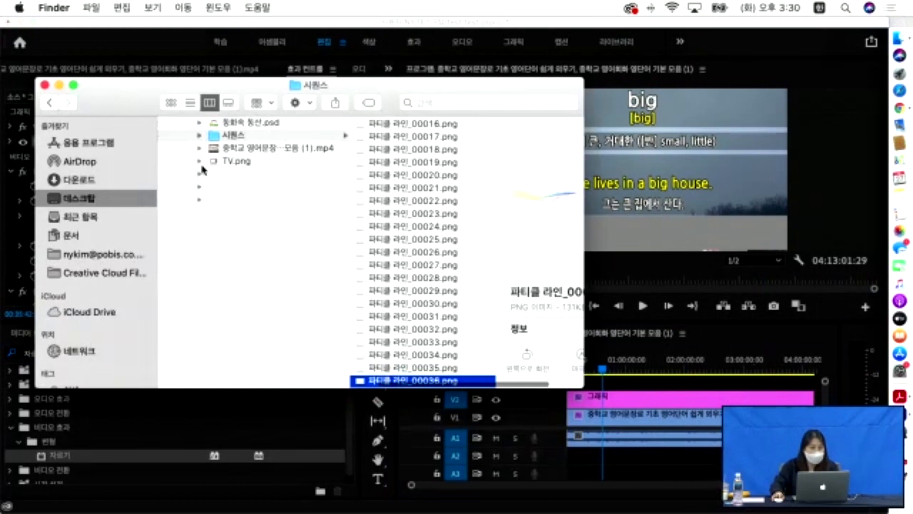
left_click(236, 135)
left_click(234, 149)
left_click(238, 135)
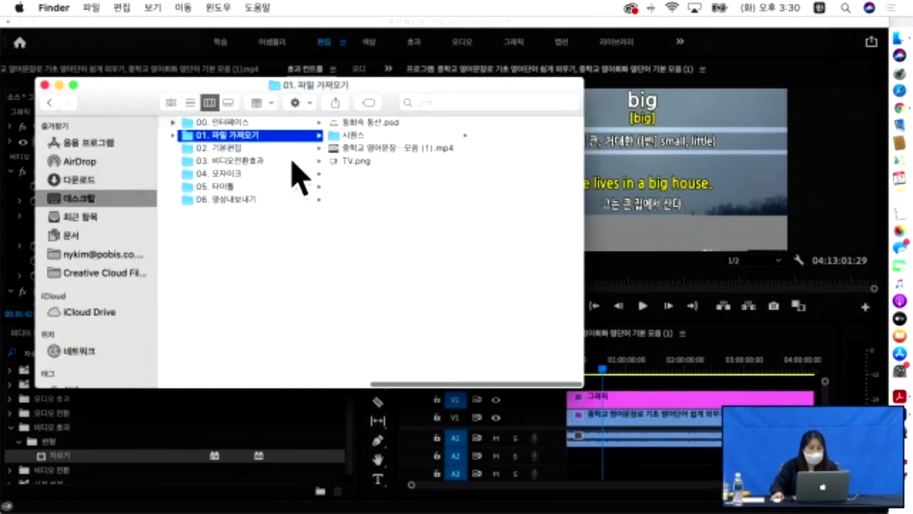
left_click(231, 150)
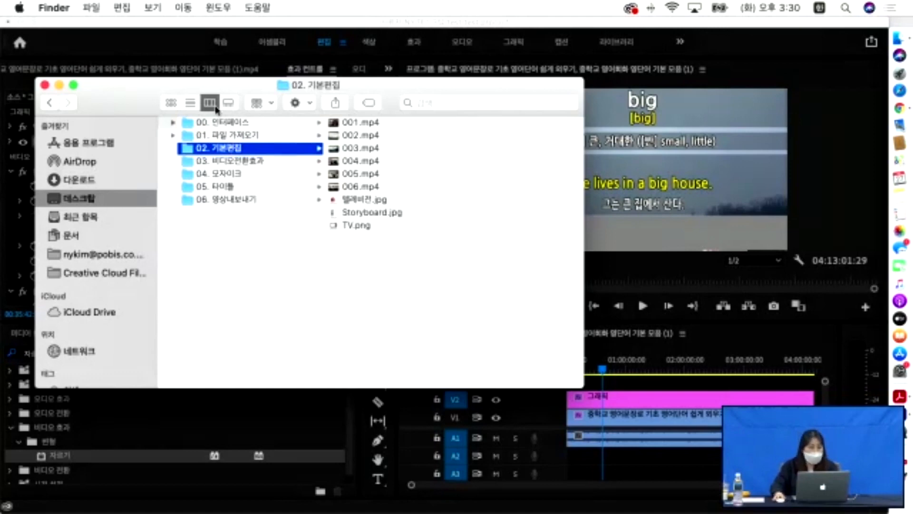
left_click(59, 85)
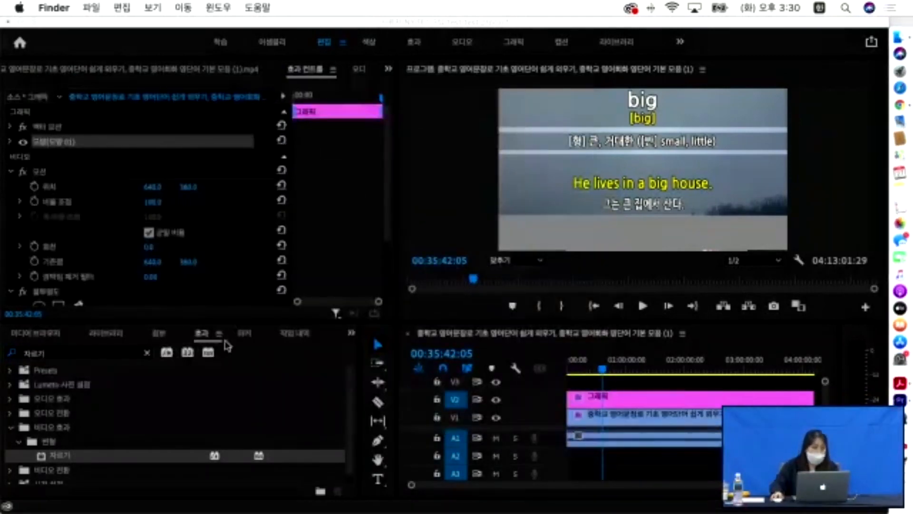
- Select all five items, including the lecture clip, TV.png and 파티클 라인, and delete them
left_click(93, 342)
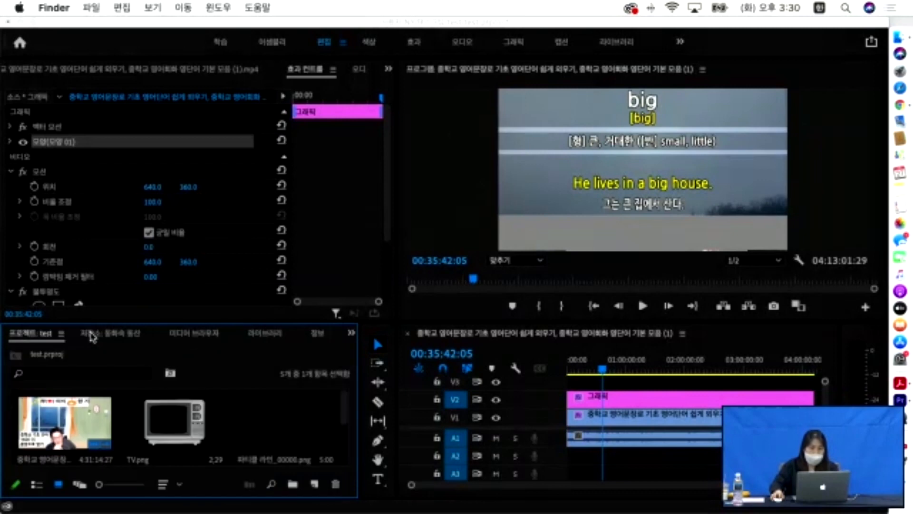
left_click(113, 422)
left_click_drag(253, 323, 258, 271)
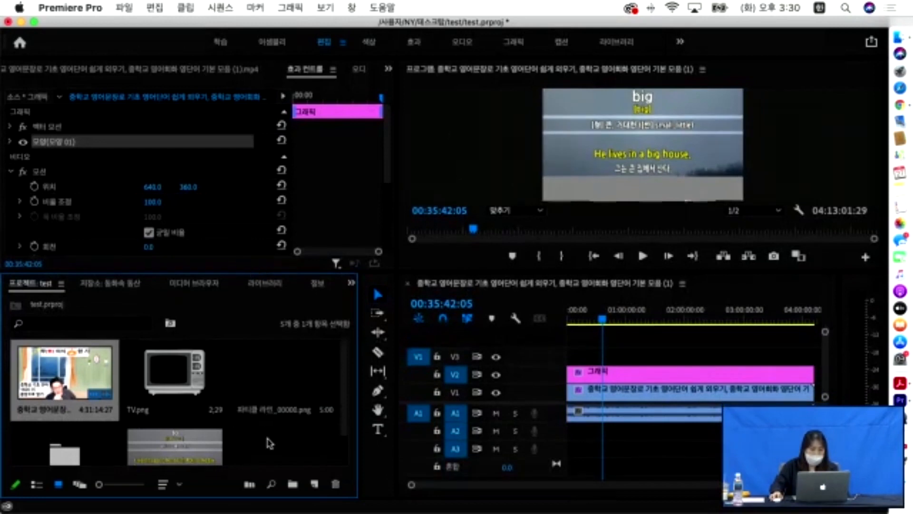
left_click(269, 440)
left_click_drag(295, 455, 47, 366)
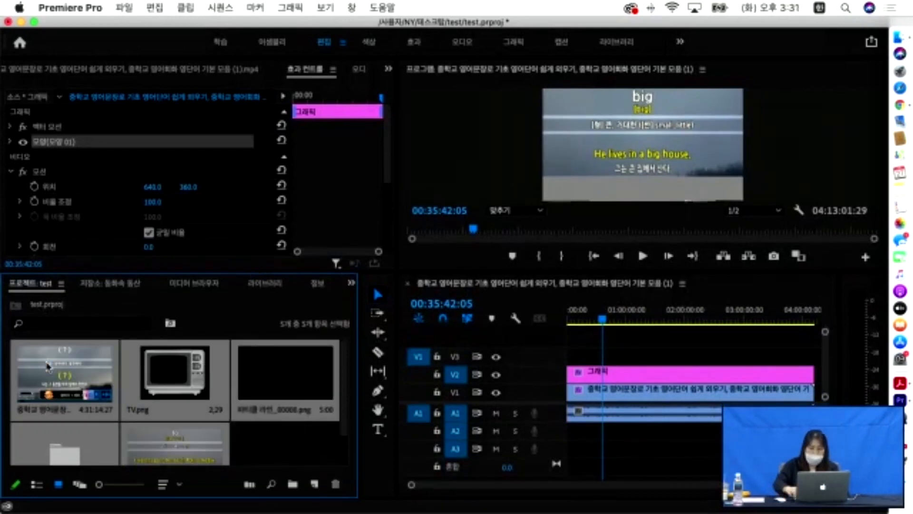
key("Delete")
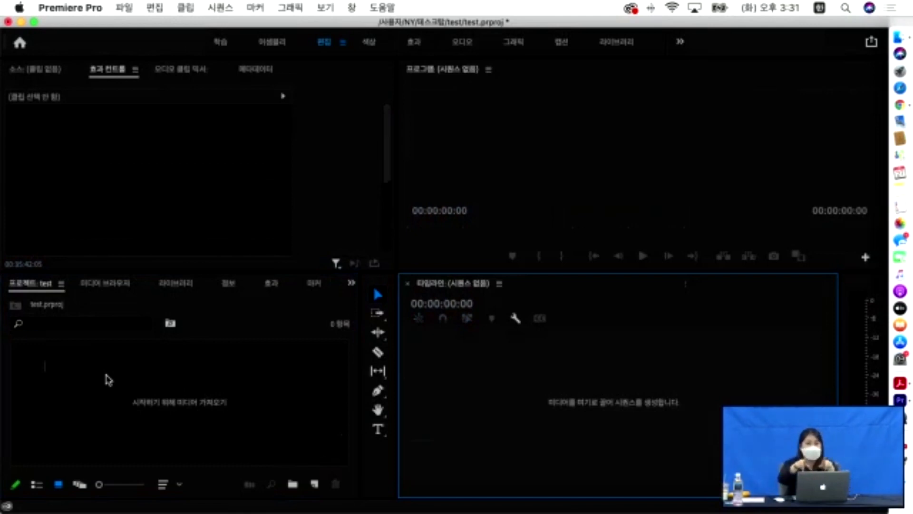
- Import 001.mp4–006.mp4 from 1. 기초 > 02. 기본편집 into the empty project
double_click(95, 419)
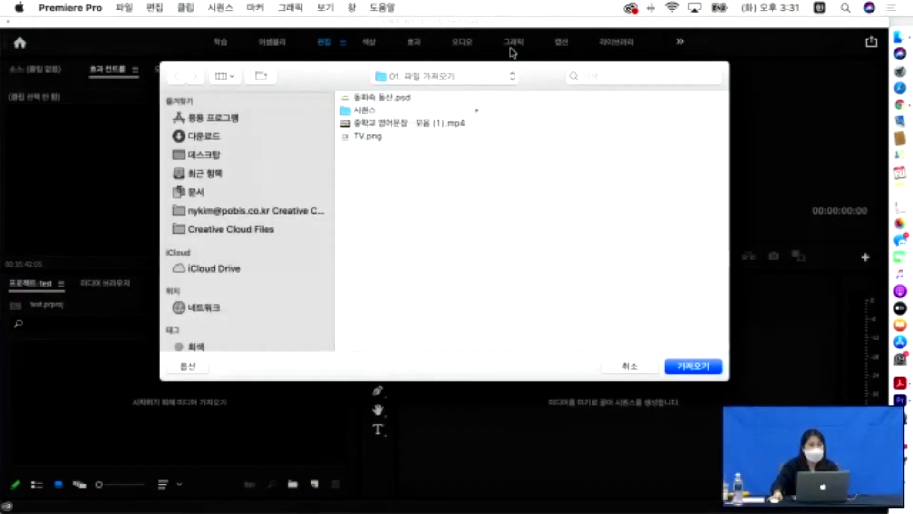
left_click(491, 80)
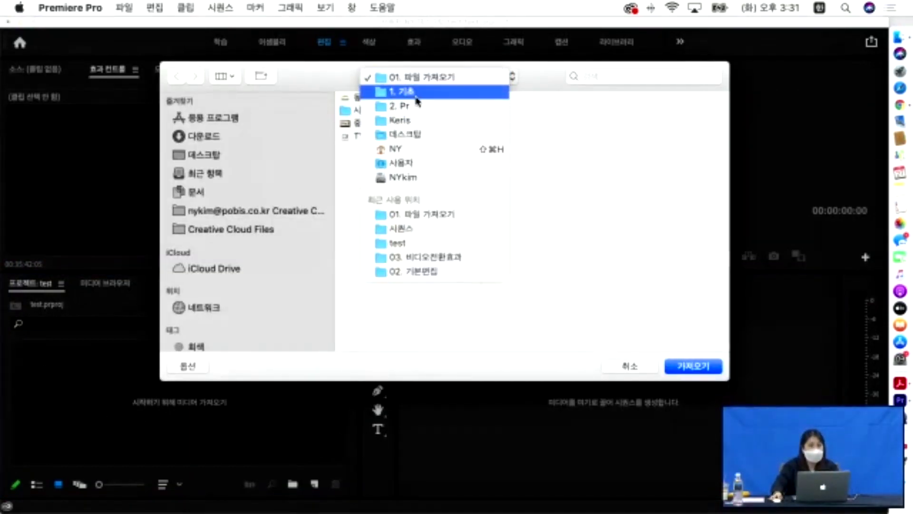
left_click(396, 88)
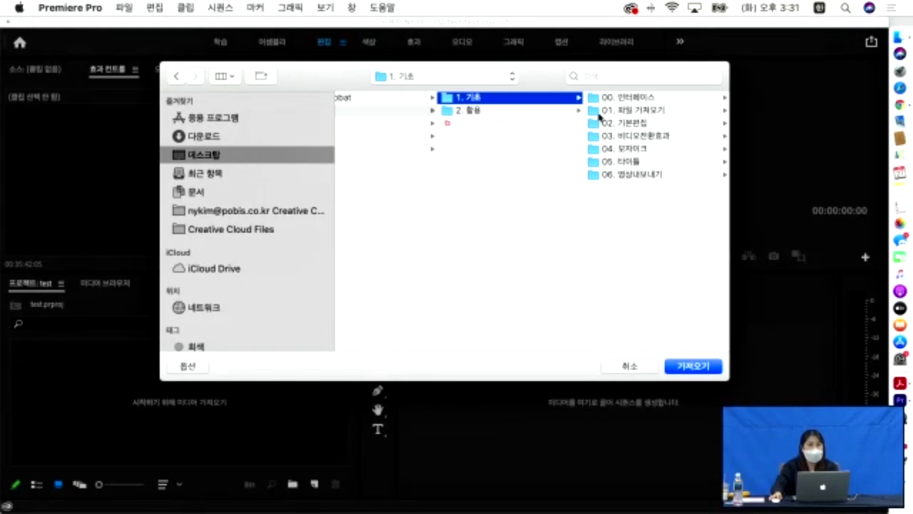
left_click(618, 124)
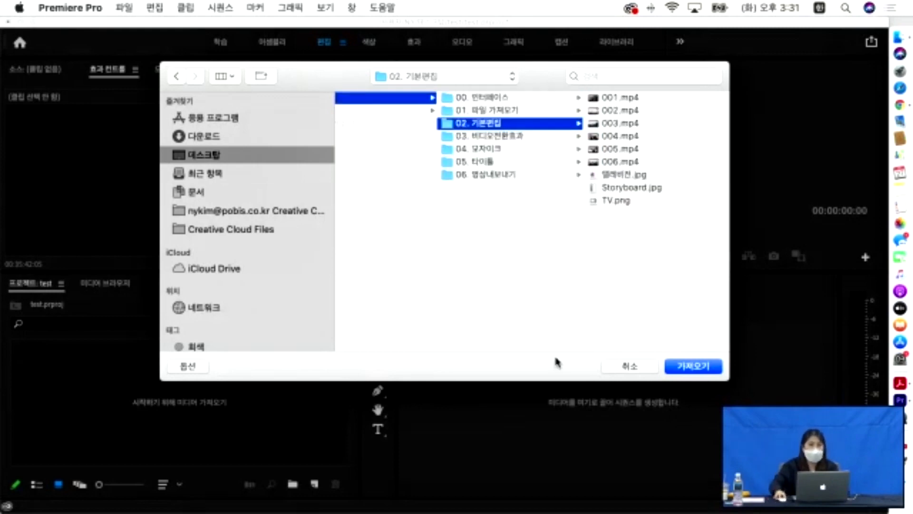
left_click(623, 98)
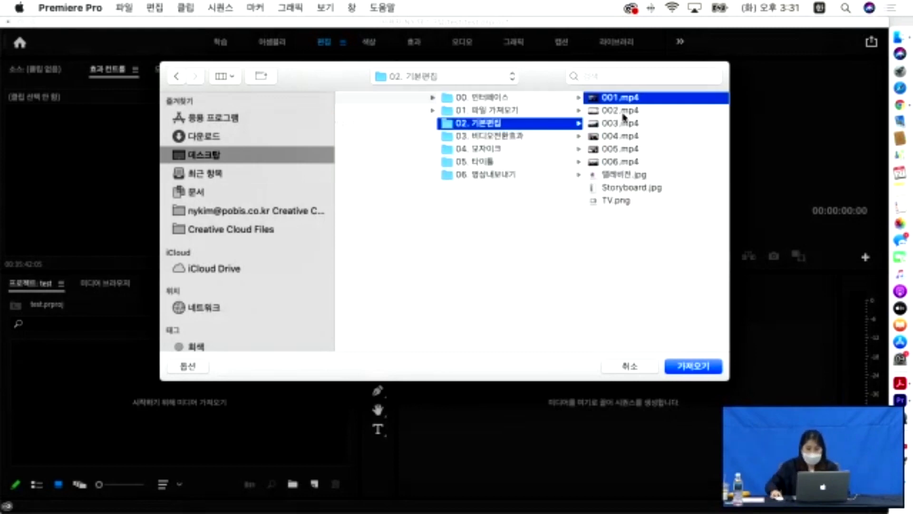
left_click(693, 366)
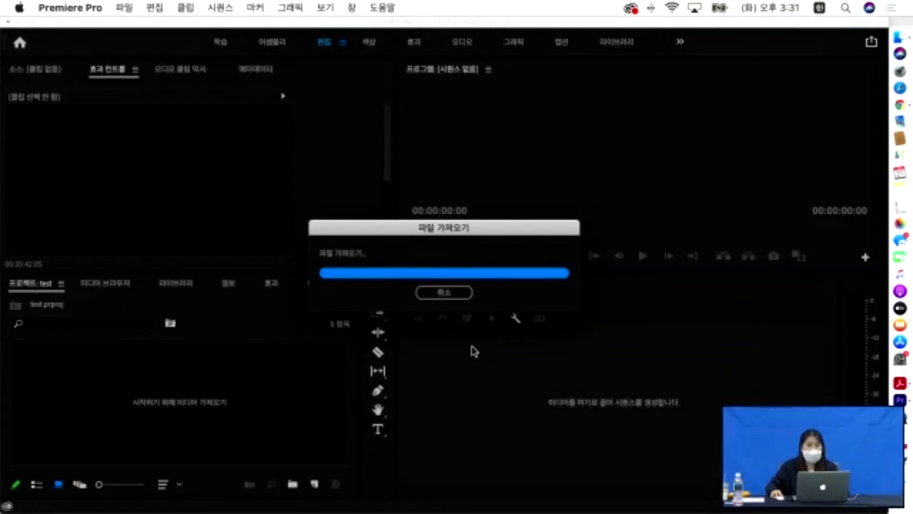
scroll(216, 404, "up", 2)
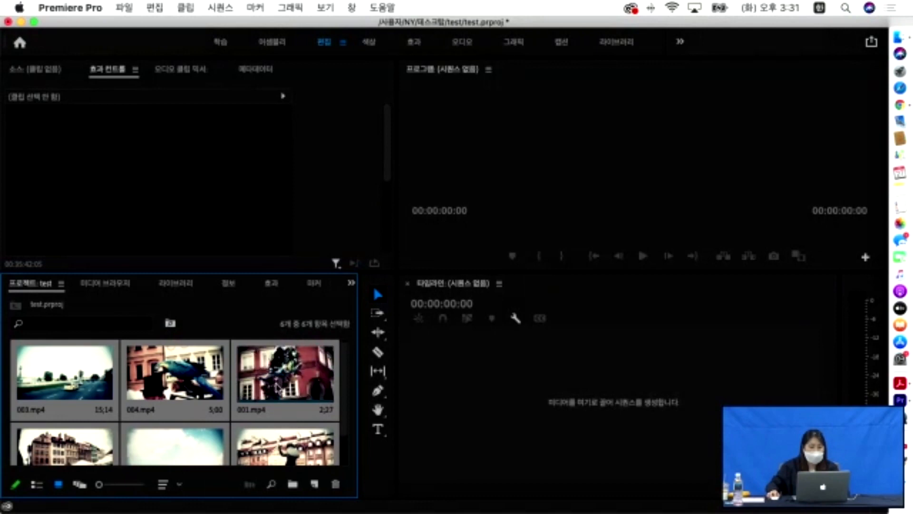
- Open 003.mp4 in the Source monitor, clear all its markers, and move to about 4 seconds
double_click(53, 370)
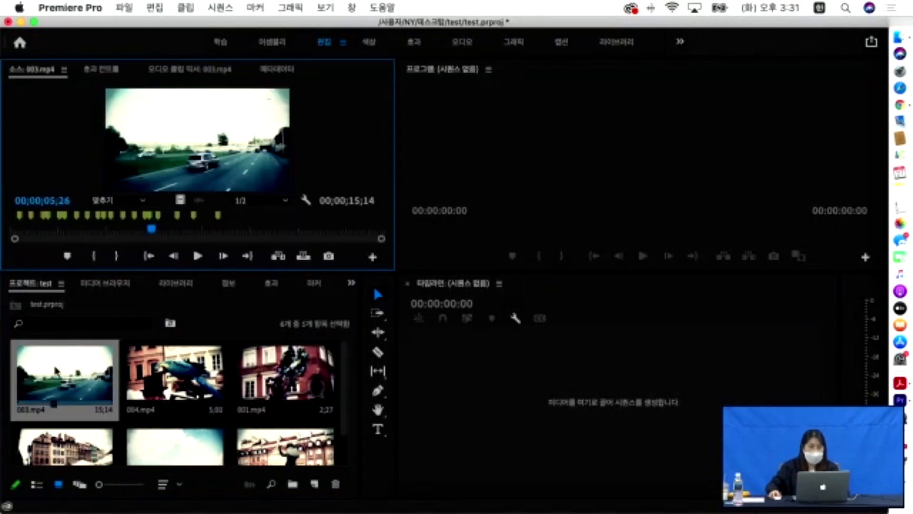
right_click(207, 221)
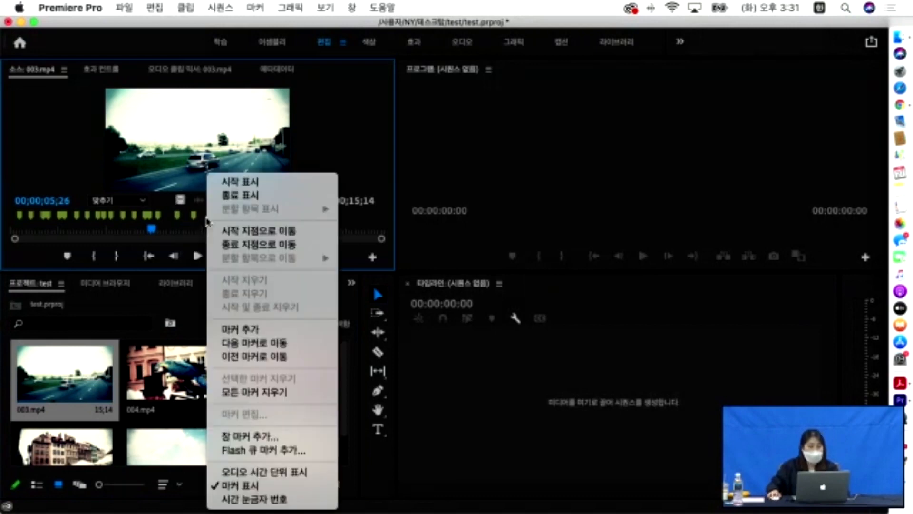
left_click(241, 392)
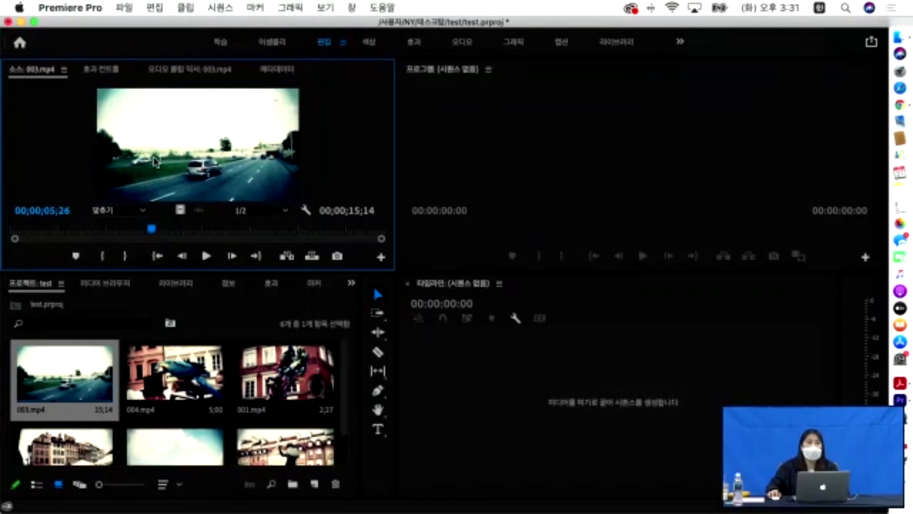
left_click_drag(152, 229, 123, 229)
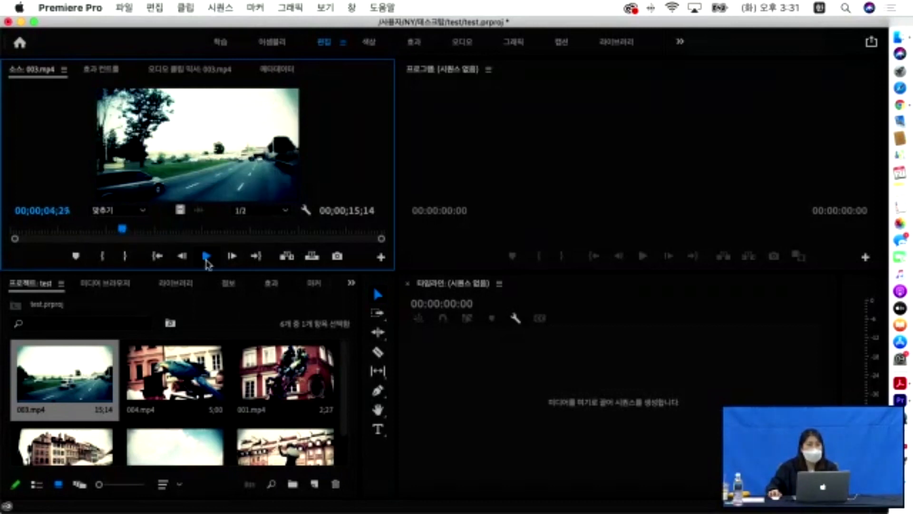
- Play and pause 003.mp4 repeatedly to preview it, stopping at about 2 seconds
left_click(206, 257)
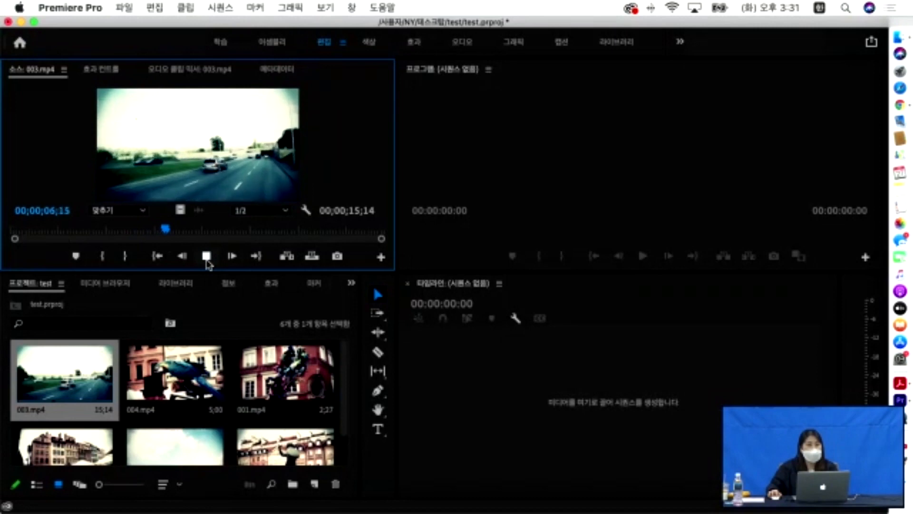
left_click(207, 257)
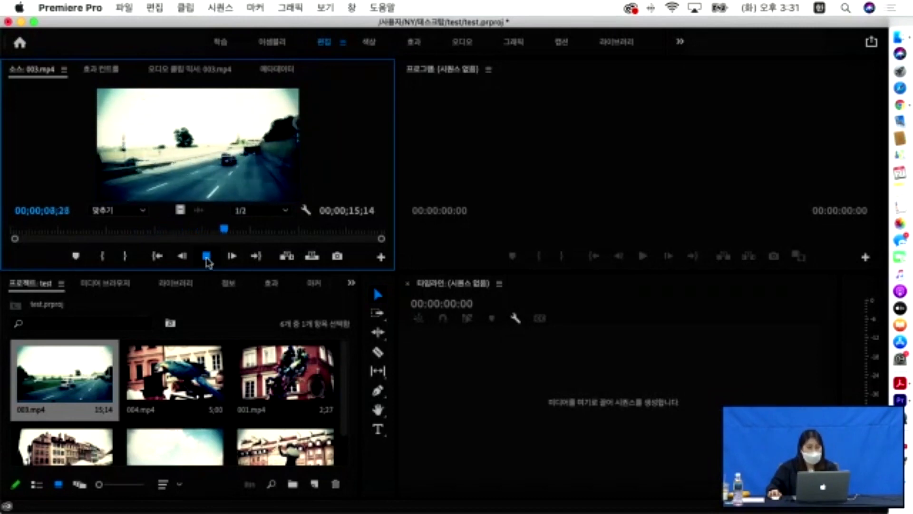
left_click(207, 256)
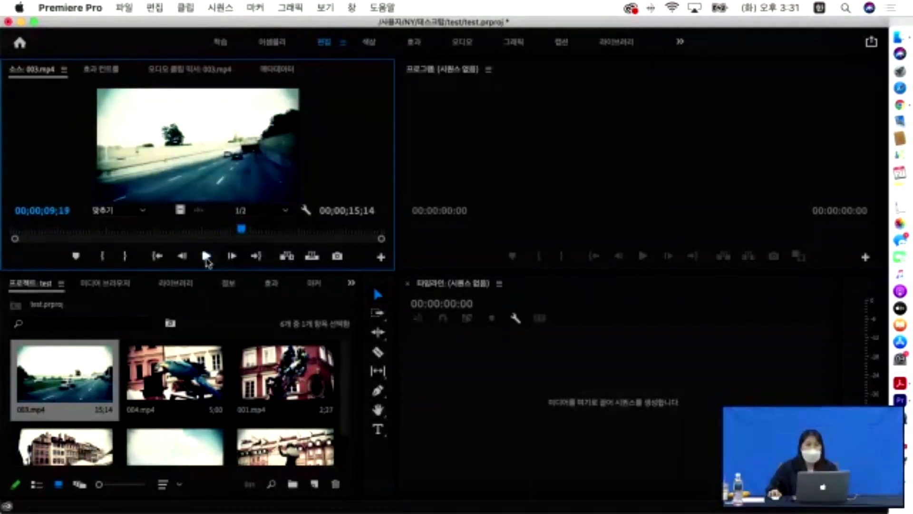
left_click(206, 257)
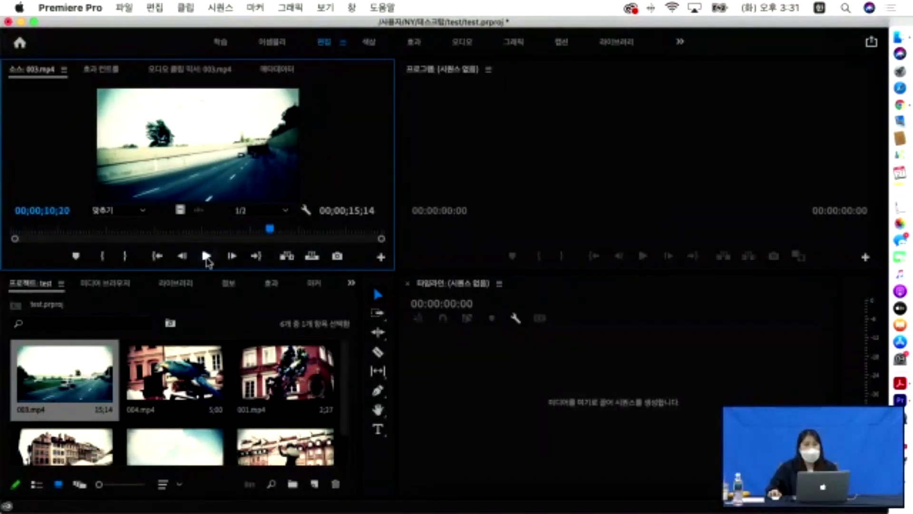
left_click(206, 257)
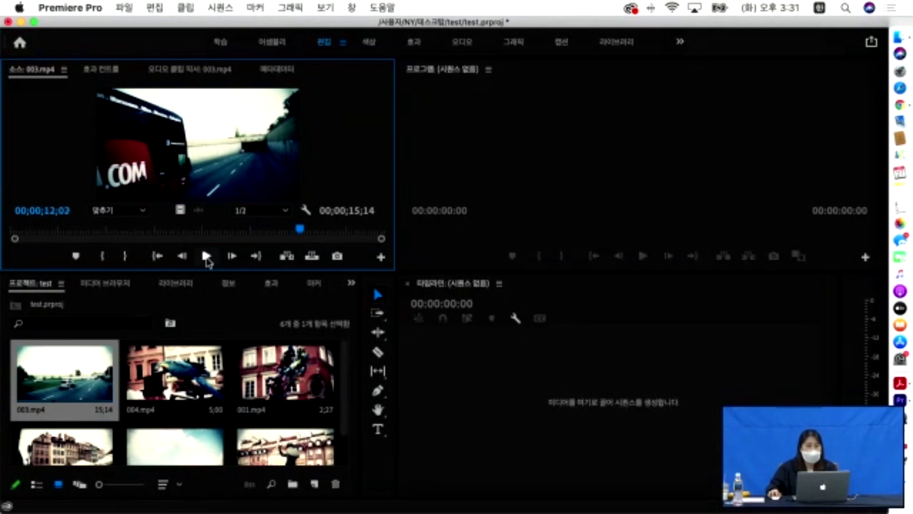
left_click(206, 257)
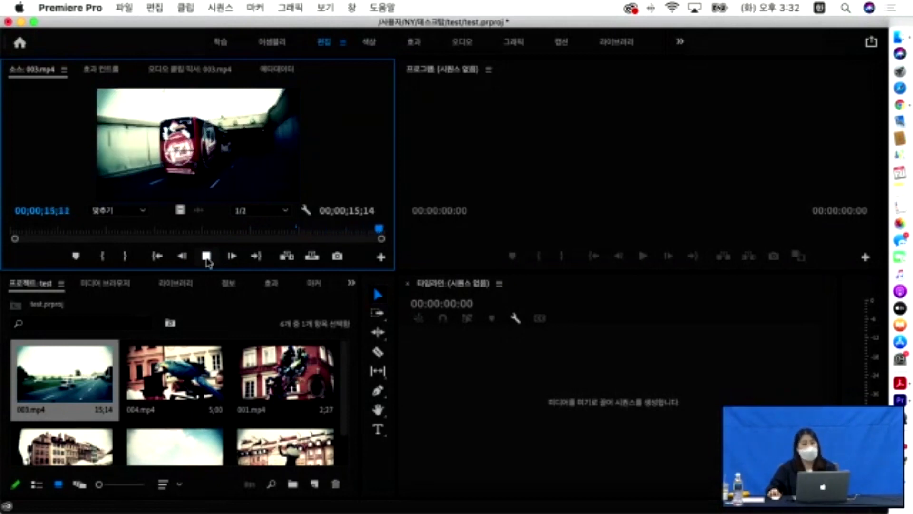
left_click(206, 256)
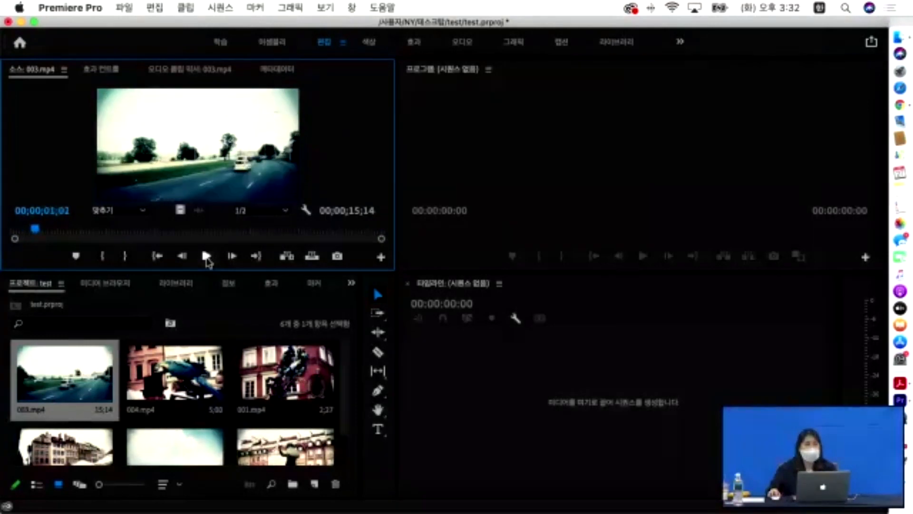
left_click(206, 257)
left_click(206, 256)
left_click(206, 257)
left_click(207, 256)
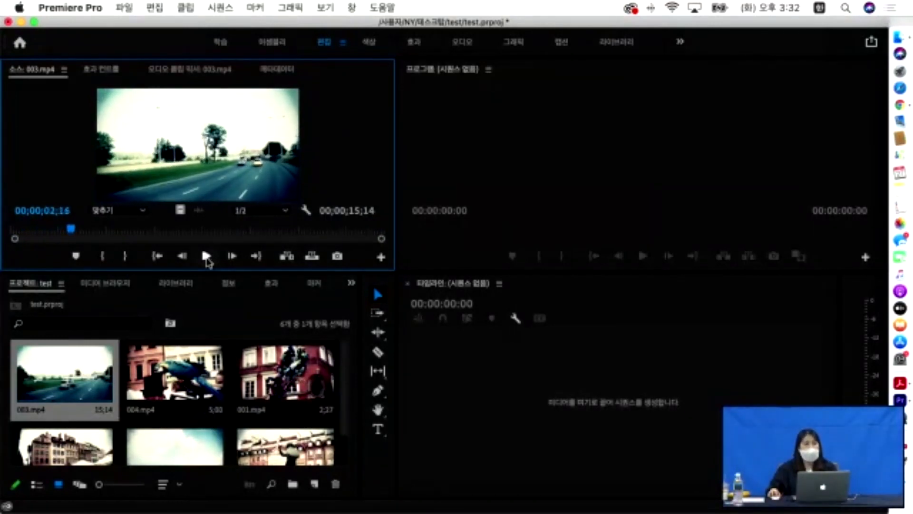
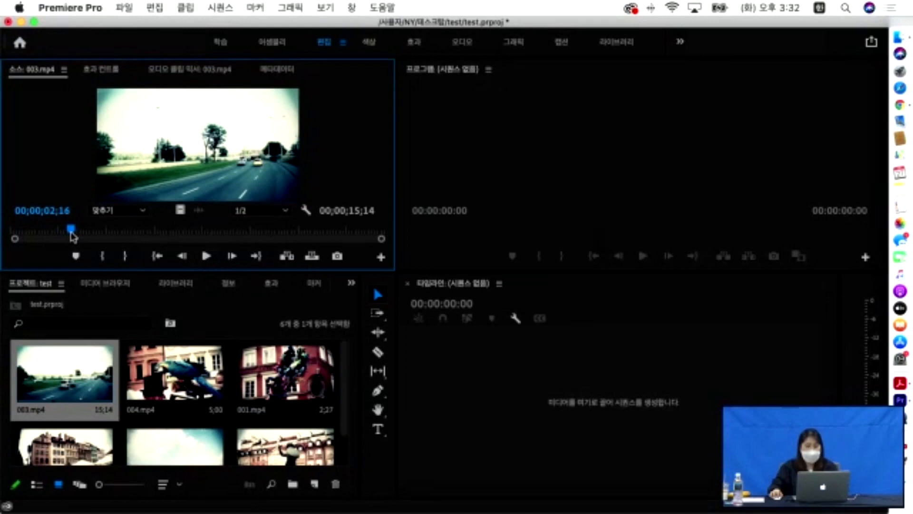
- Mark an In point on 003.mp4 at 02;16 in the Source monitor
key("i")
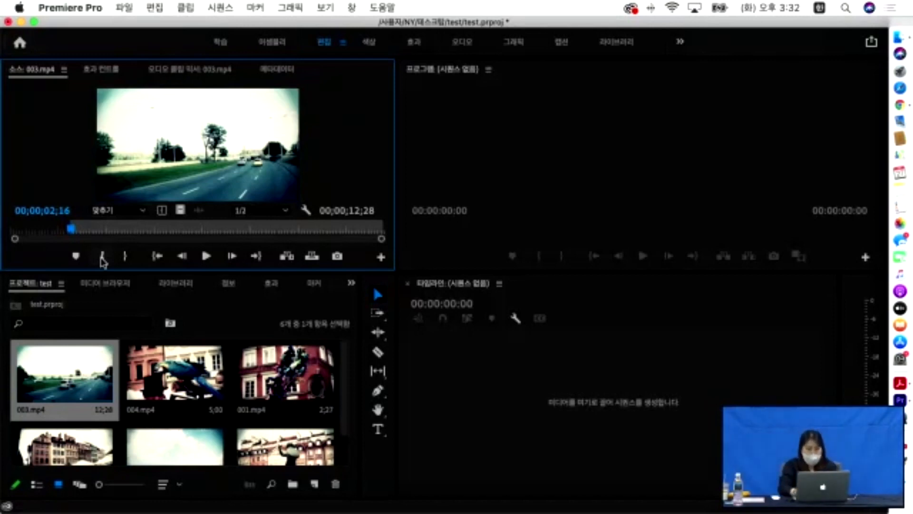
- Preview 003.mp4 from its In point and extend the end of the marked range
left_click(102, 257)
key("space")
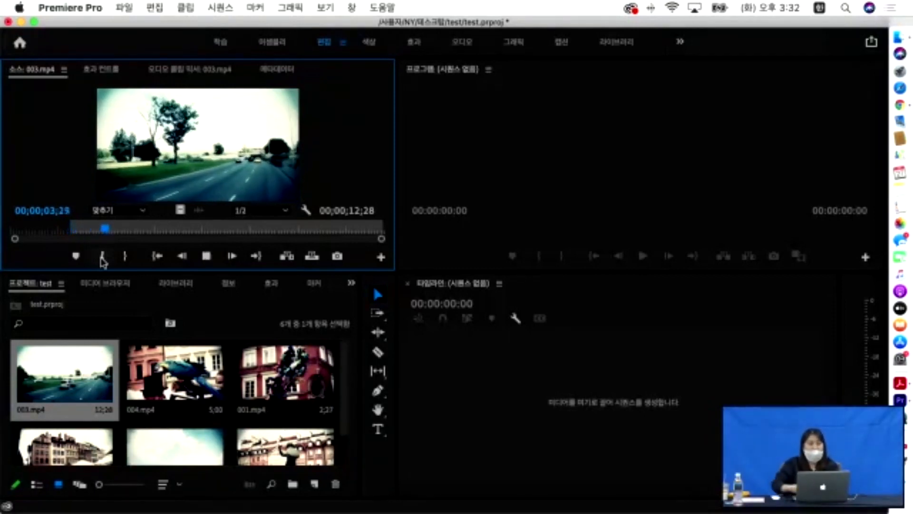
left_click(126, 258)
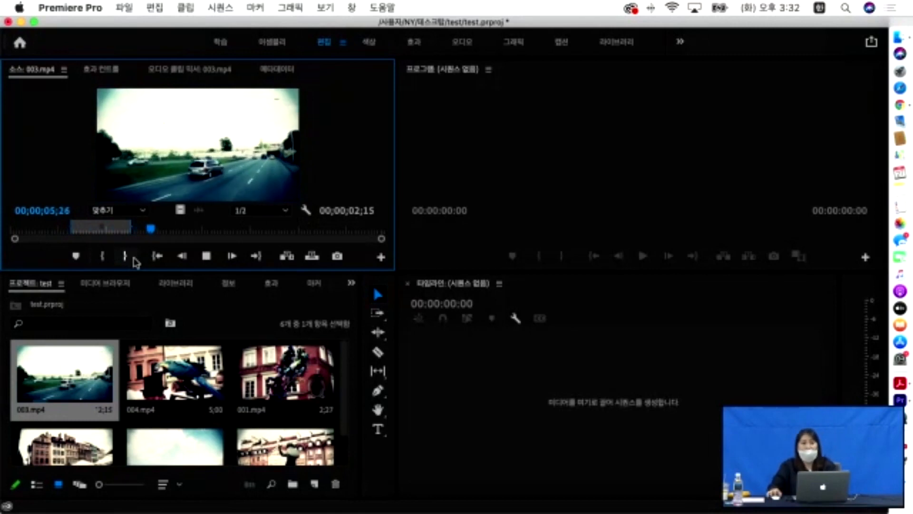
left_click_drag(160, 230, 92, 232)
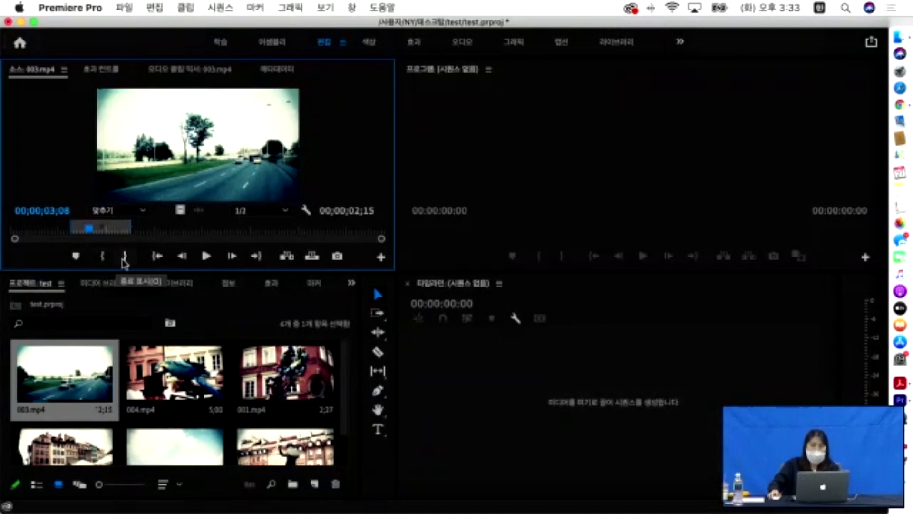
left_click_drag(131, 227, 257, 231)
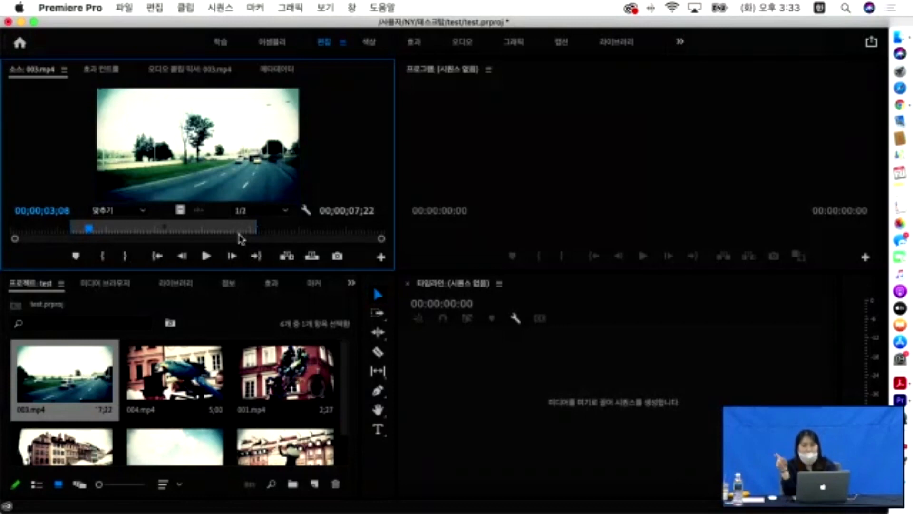
- During playback, mark a new In point at 04;20 and Out point at 09;02
key("space")
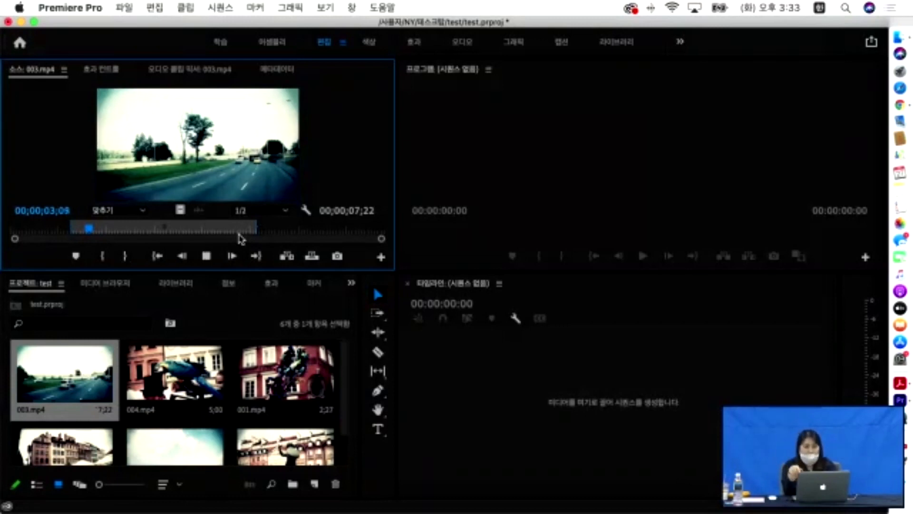
key("space")
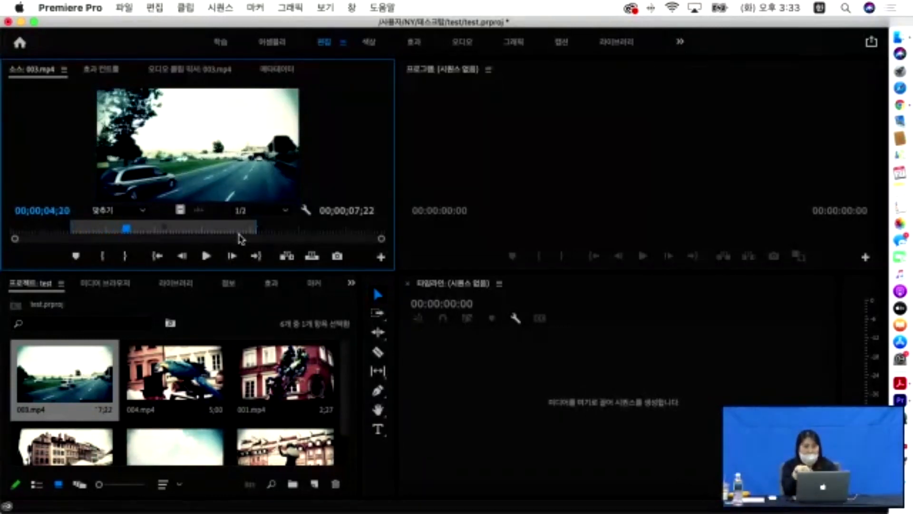
key("i")
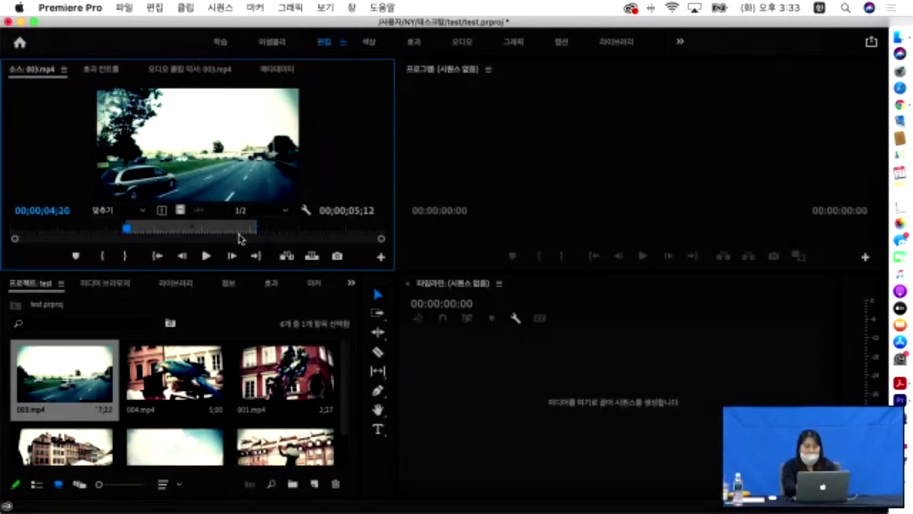
key("space")
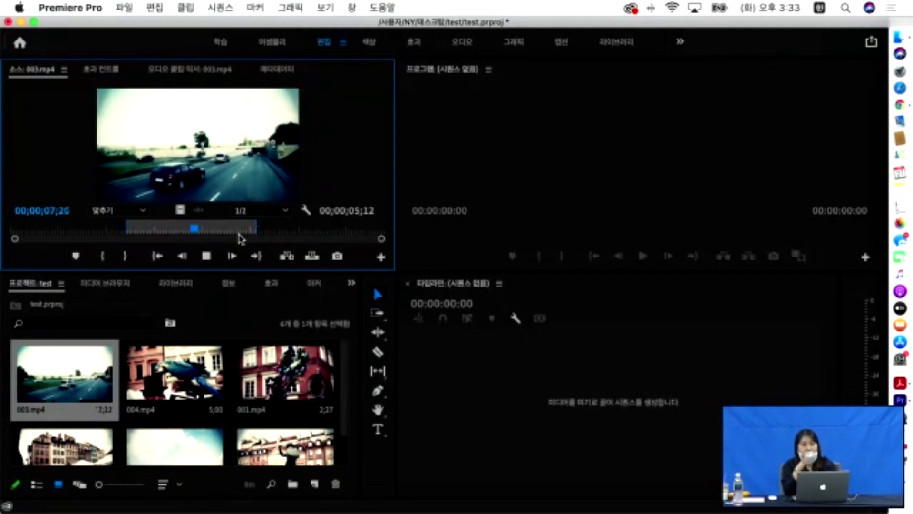
key("space")
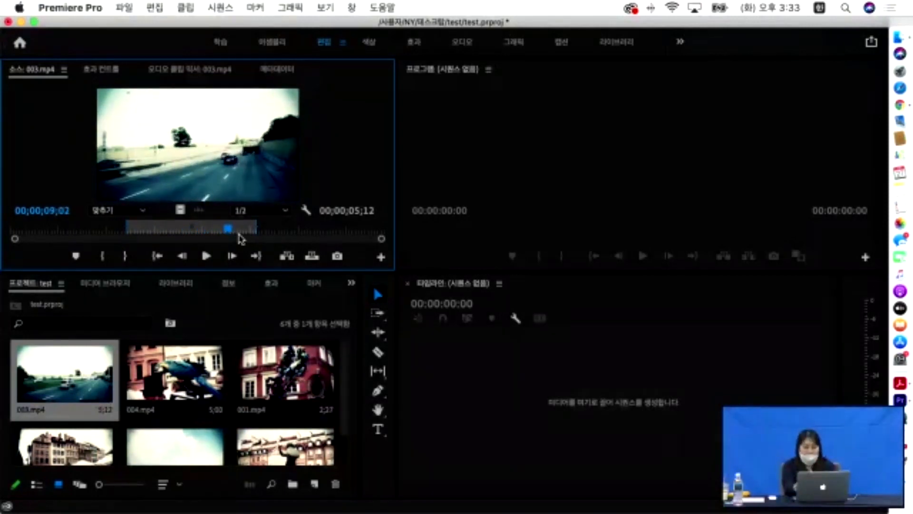
key("o")
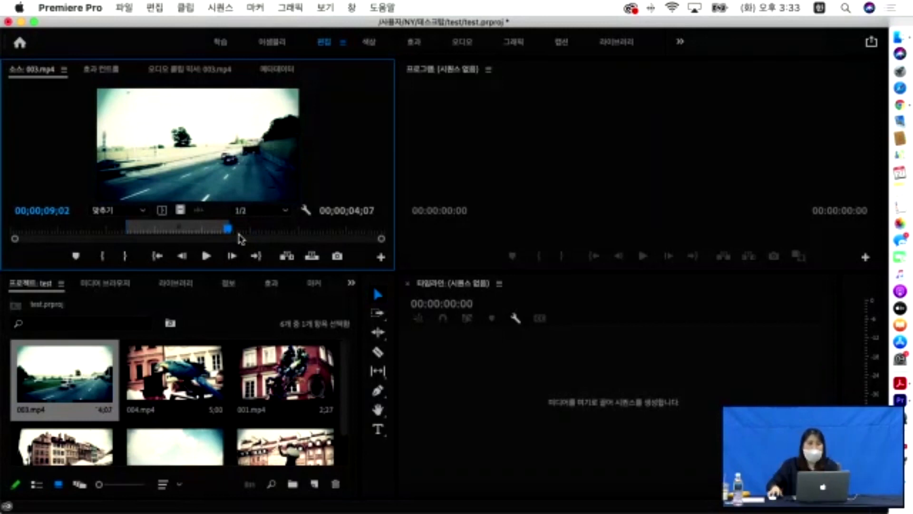
- Load 004.mp4 and mark its In at 37;24 and Out at 40;14
double_click(183, 349)
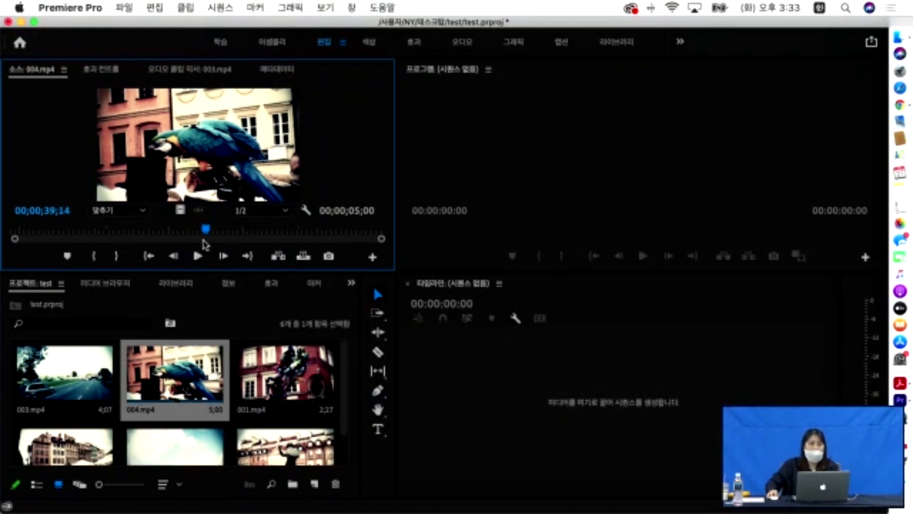
left_click_drag(209, 232, 4, 232)
key("space")
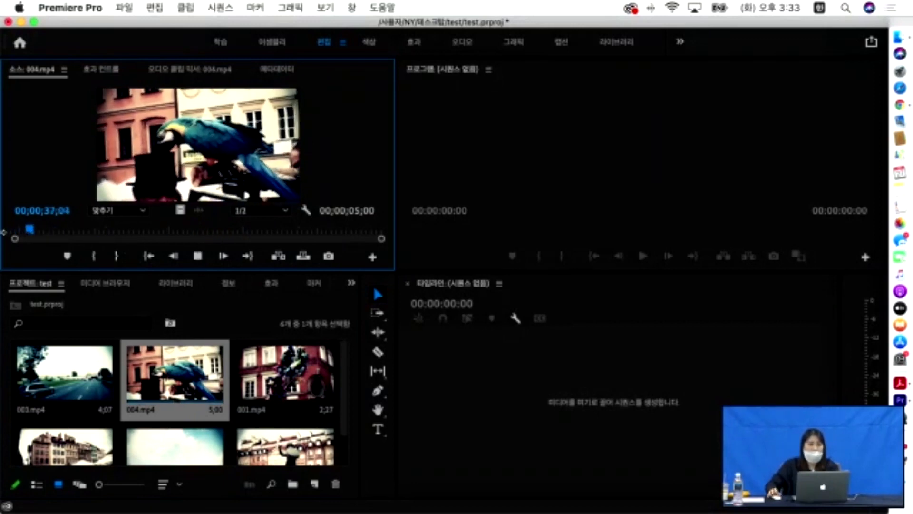
key("space")
key("i")
key("space")
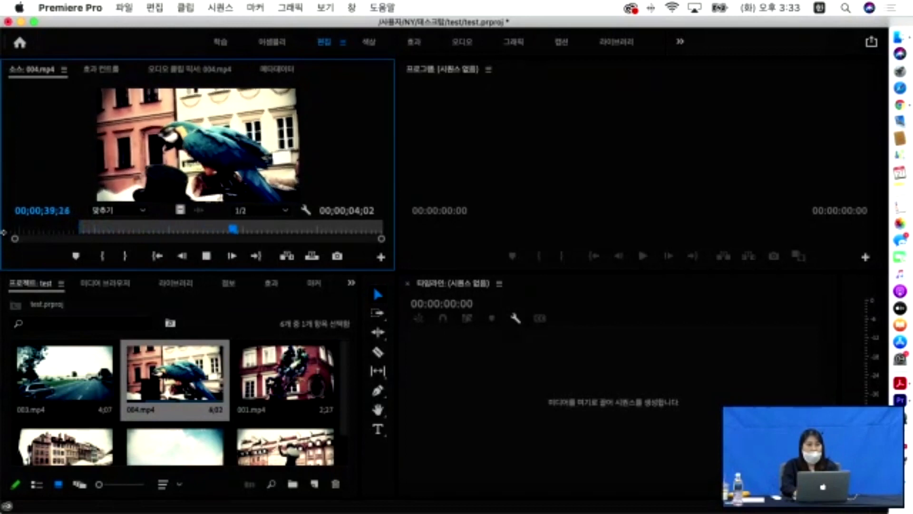
key("space")
key("o")
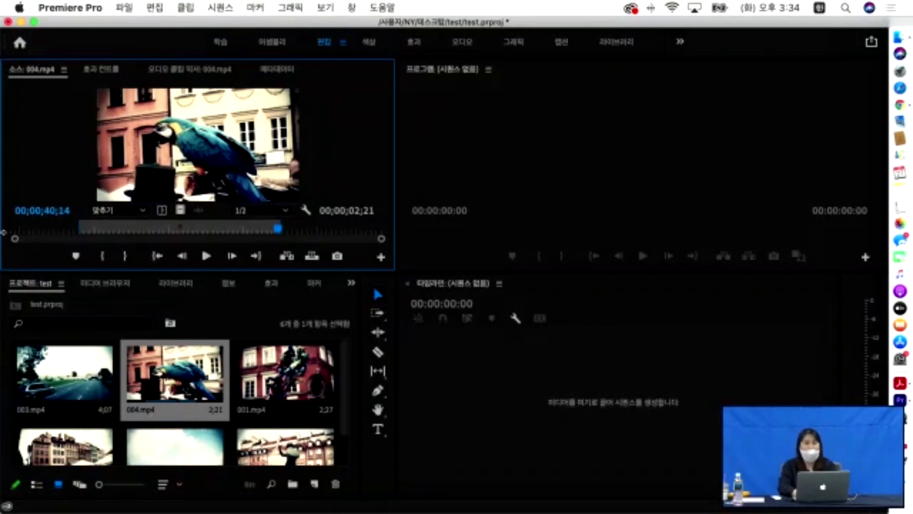
- Preview 001.mp4 in the Source monitor, then select 003.mp4 in the project
double_click(299, 377)
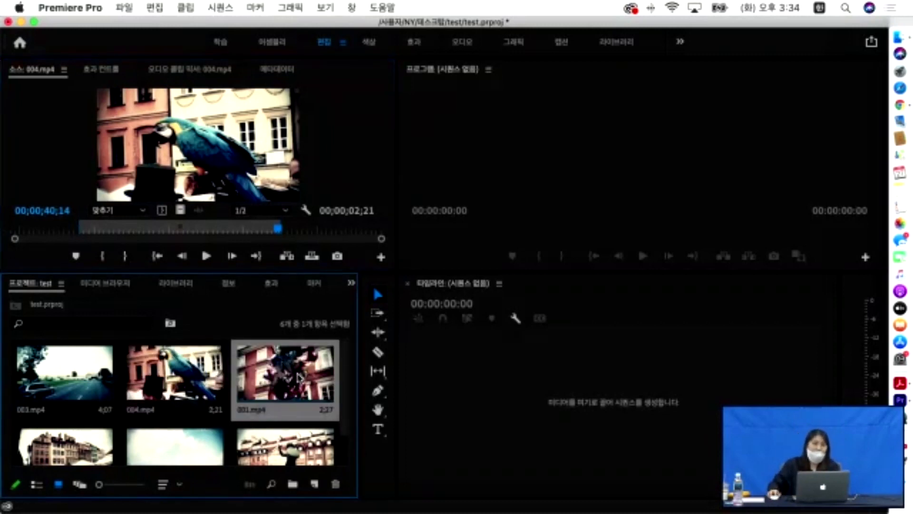
key("space")
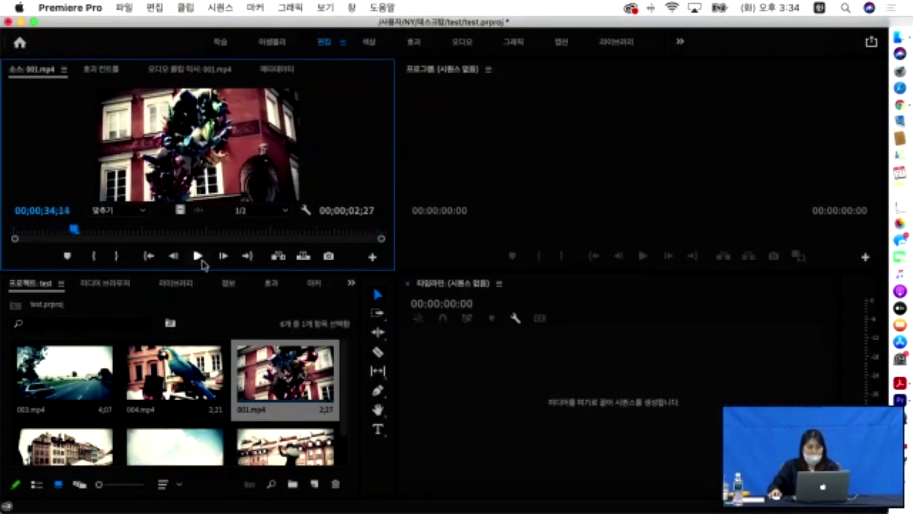
left_click(64, 376)
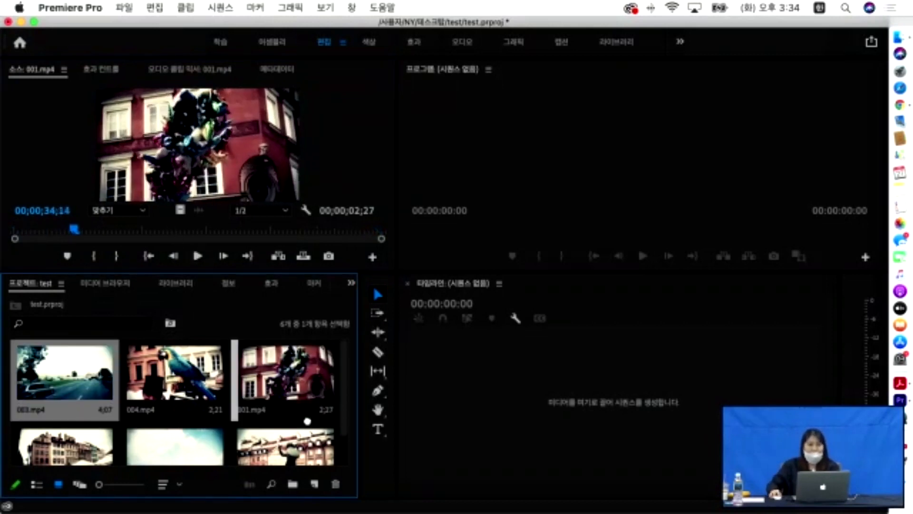
- Create sequence 003 from 003.mp4 and play it to 02;06
left_click_drag(621, 393, 621, 395)
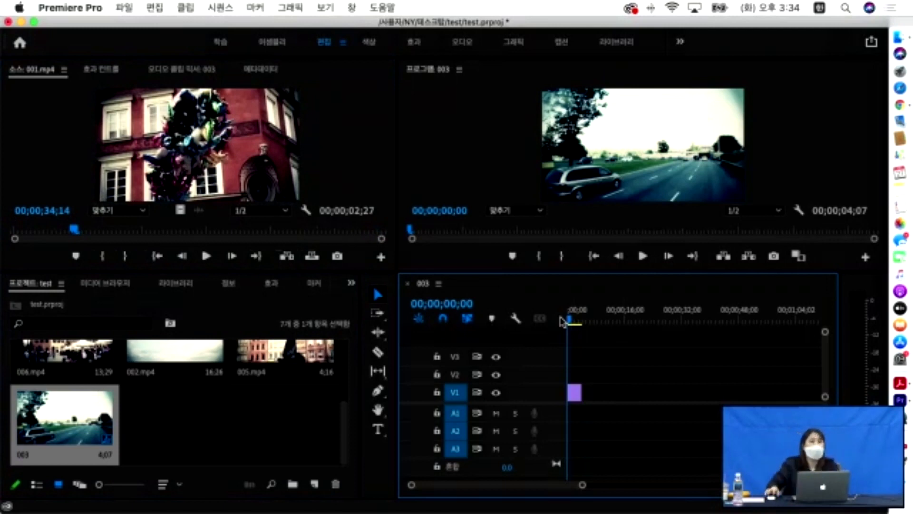
key("space")
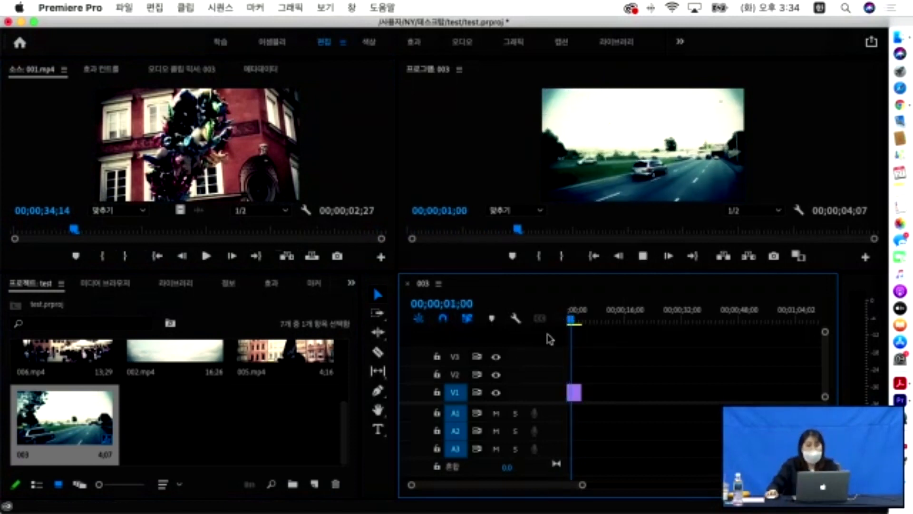
key("space")
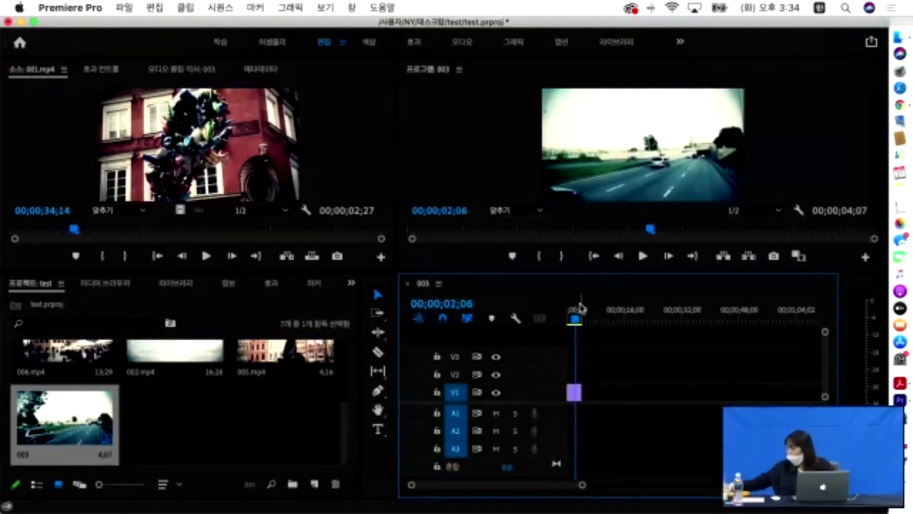
- Lengthen the 003.mp4 clip on V1 by dragging its end and start edges
scroll(583, 311, "right", 5)
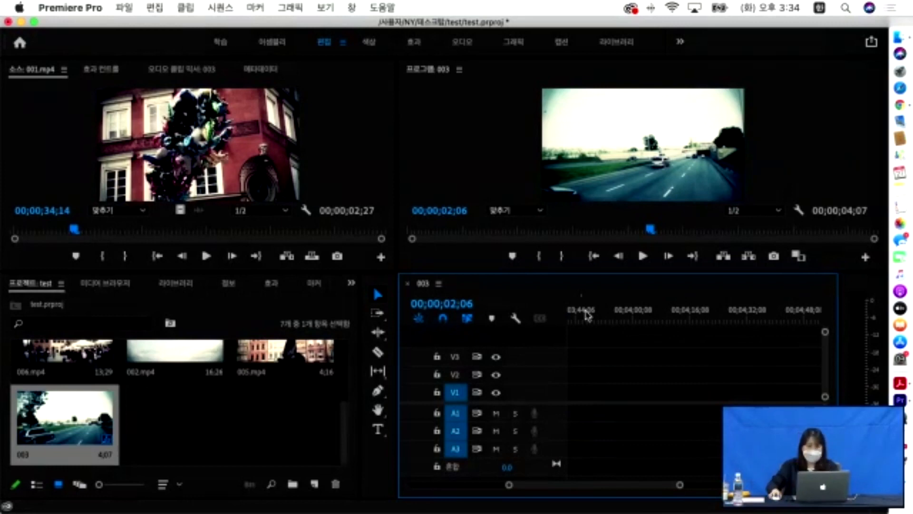
left_click_drag(550, 485, 442, 478)
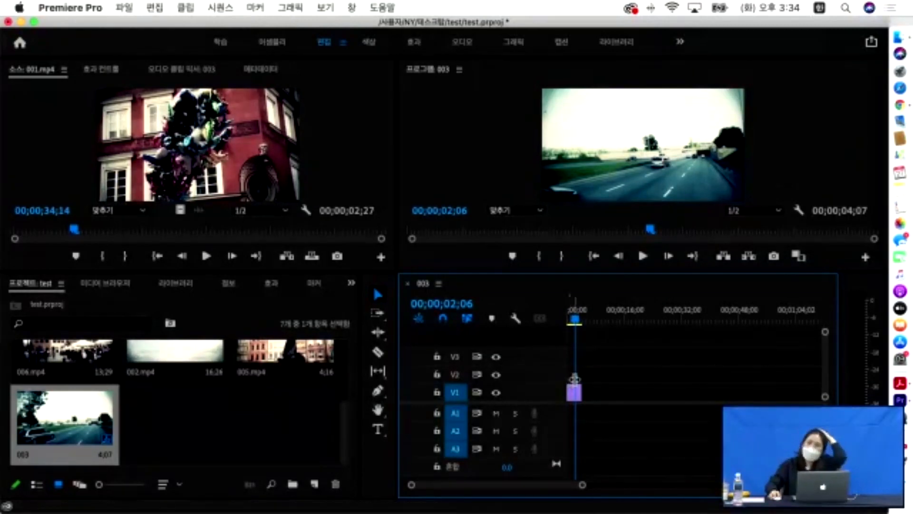
mouse_move(581, 391)
left_mouse_down()
mouse_move(618, 392)
mouse_move(578, 392)
left_mouse_up()
mouse_move(583, 392)
left_mouse_down()
mouse_move(633, 402)
mouse_move(589, 393)
left_mouse_up()
mouse_move(604, 395)
left_mouse_down()
mouse_move(610, 400)
mouse_move(589, 400)
left_mouse_up()
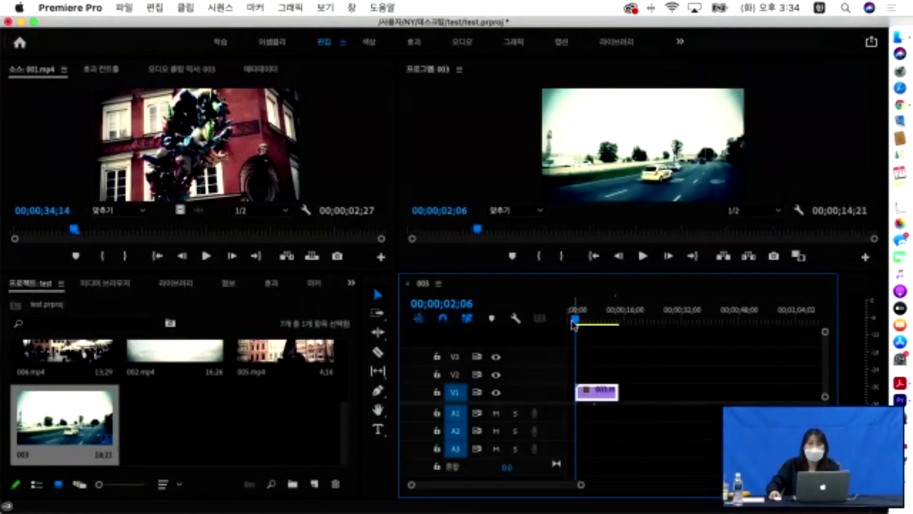
scroll(299, 354, "up", 2)
- Add 004.mp4, 001.mp4 and another clip to V1 after 003.mp4, making the sequence 27;16
left_click_drag(175, 374, 625, 406)
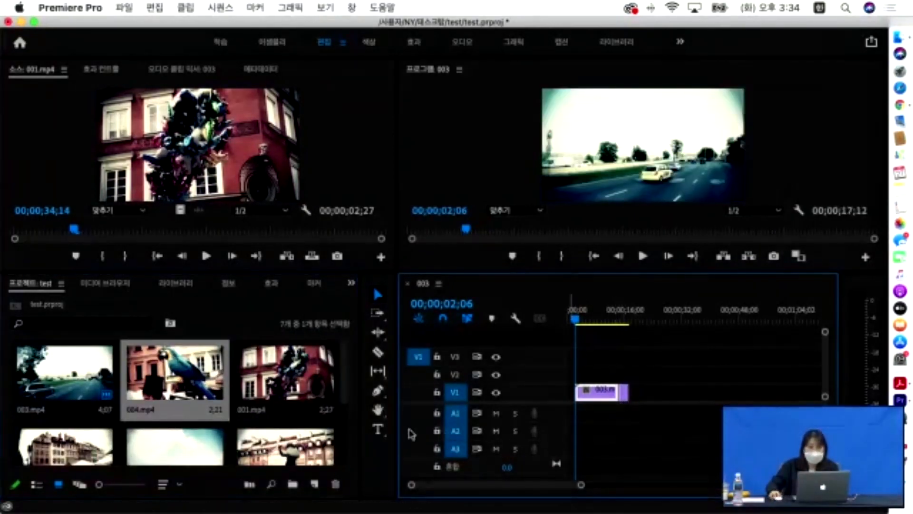
left_click_drag(286, 376, 636, 395)
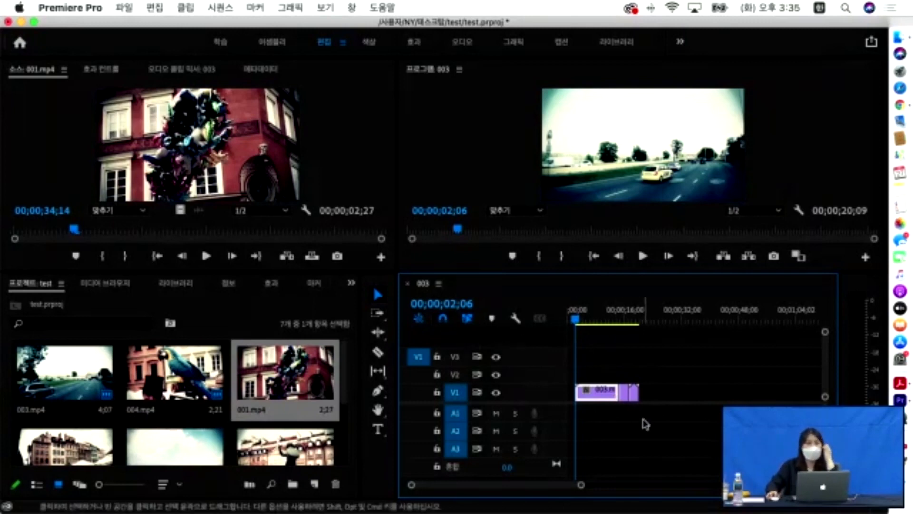
left_click_drag(174, 374, 640, 398)
left_click_drag(310, 441, 659, 398)
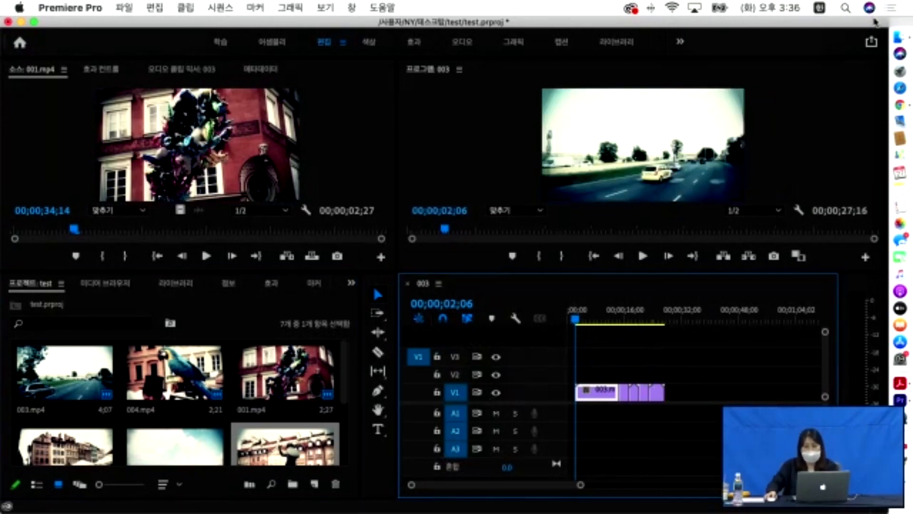
left_click(902, 36)
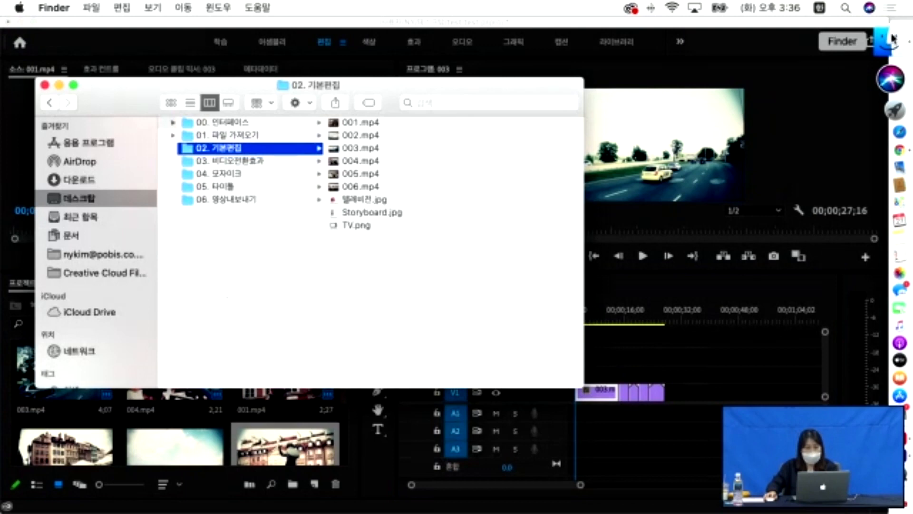
left_click(695, 350)
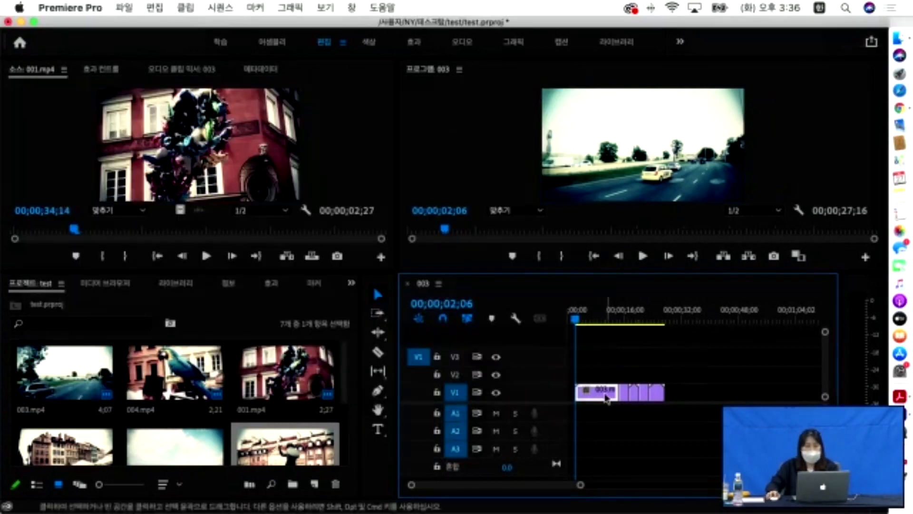
- Remove the gap before the first clip, trim the last clip, and put the playhead at 03;06
right_click(571, 393)
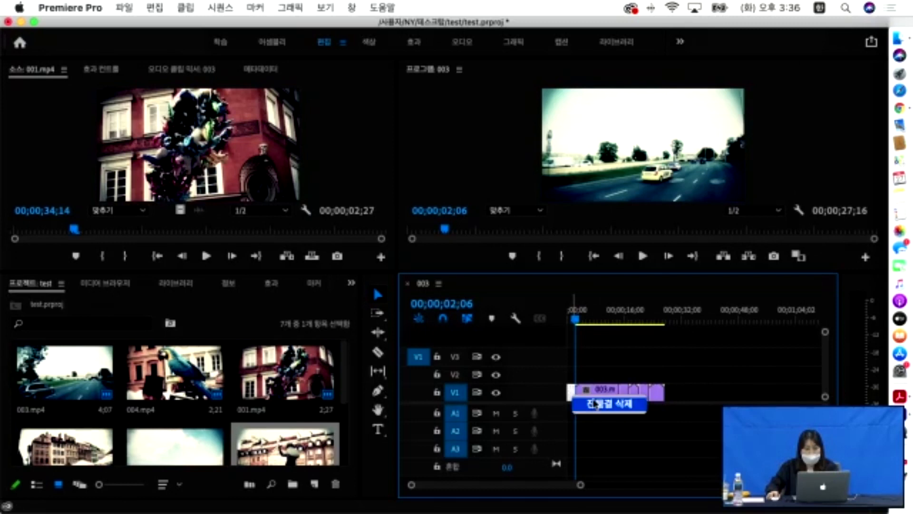
left_click(592, 403)
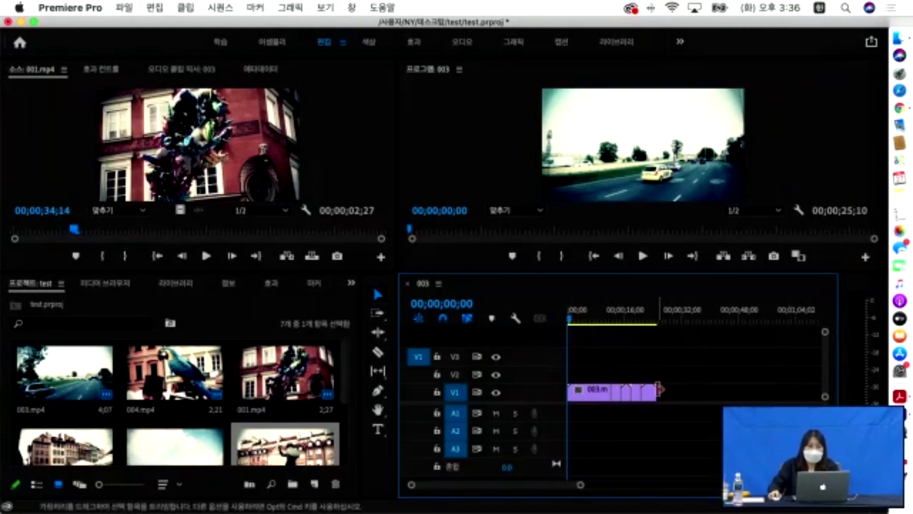
left_click_drag(655, 390, 675, 391)
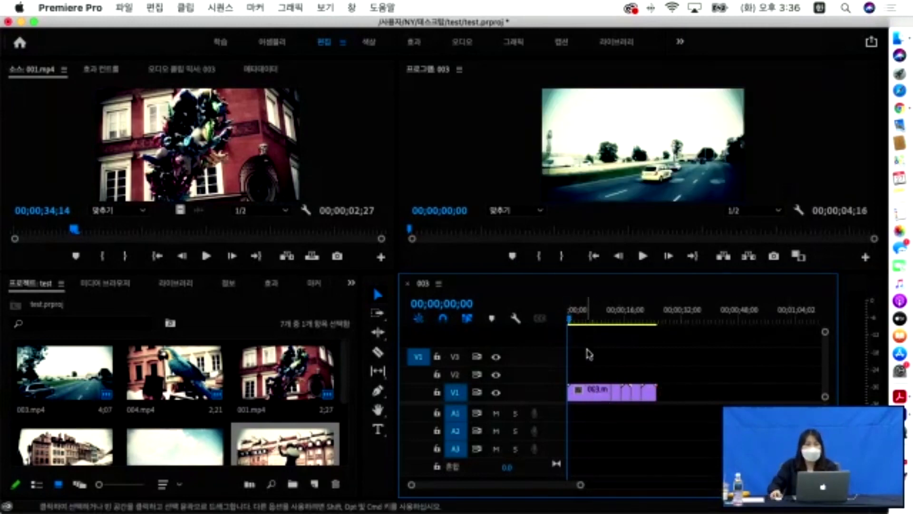
left_click_drag(569, 319, 583, 325)
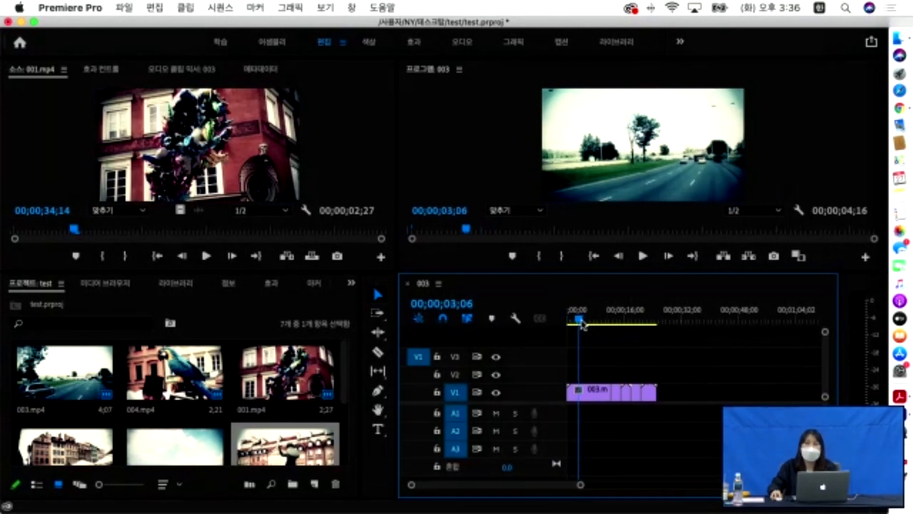
left_click(597, 398)
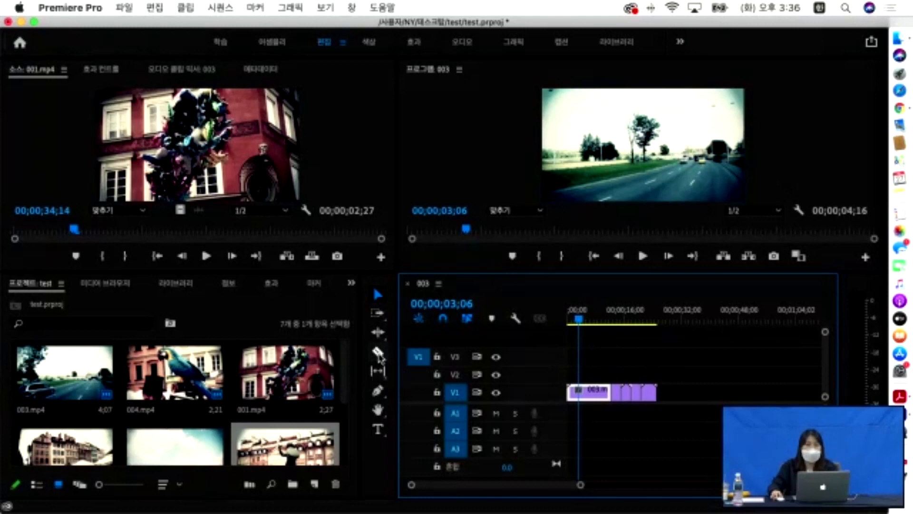
- With the Razor tool, cut the 003 clip at 3;06 and 5;00 and delete the middle piece
left_click(379, 352)
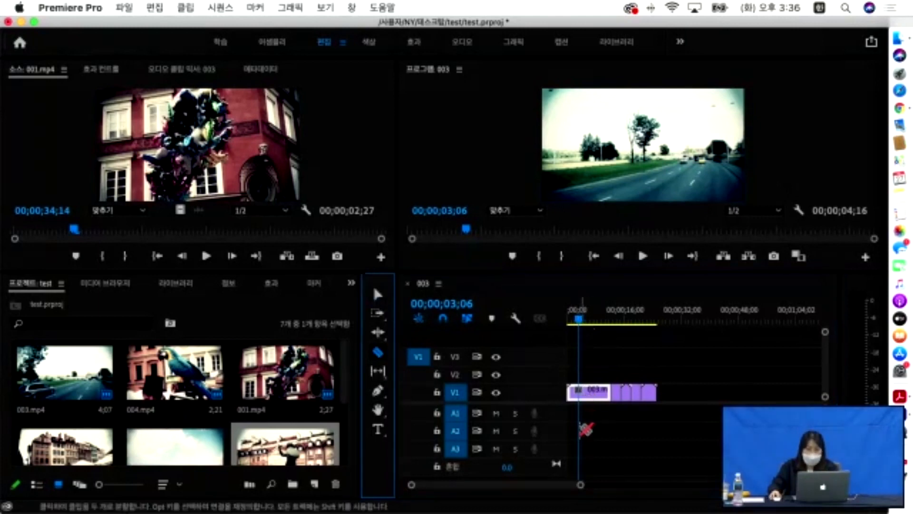
left_click(584, 391)
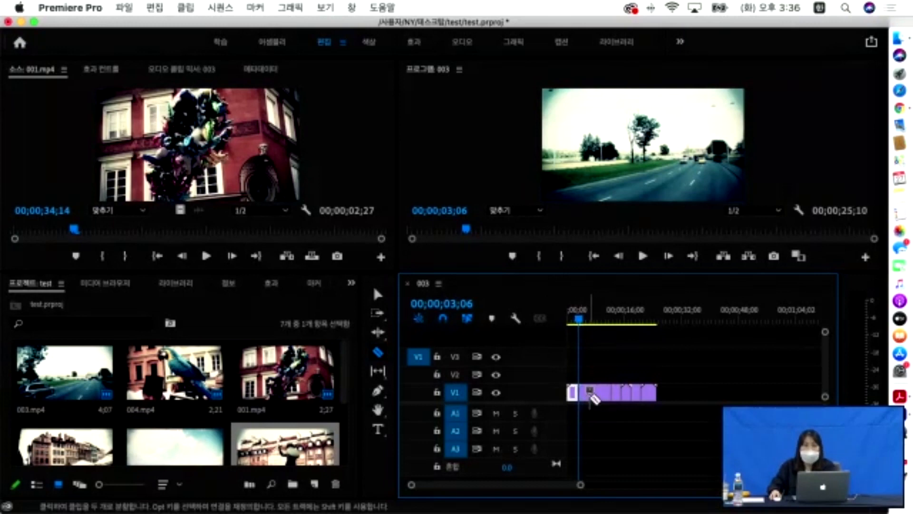
left_click(584, 320)
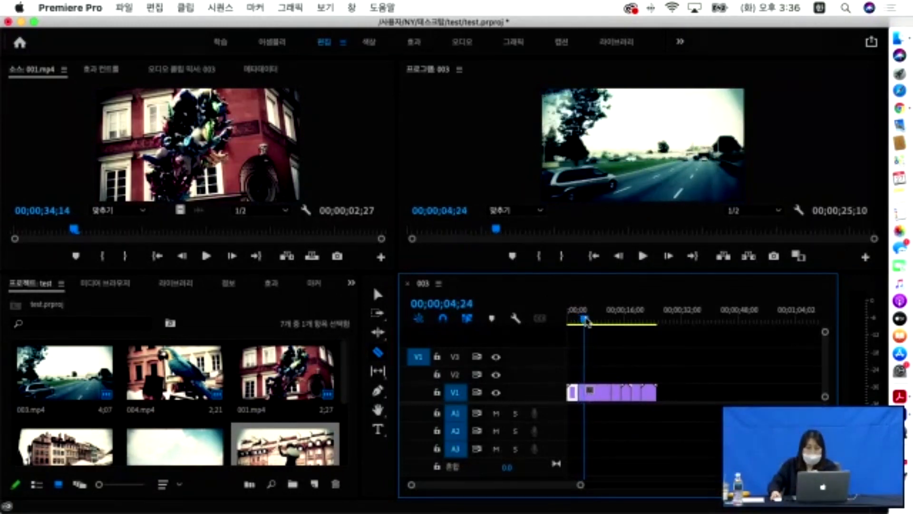
left_click_drag(586, 322, 589, 322)
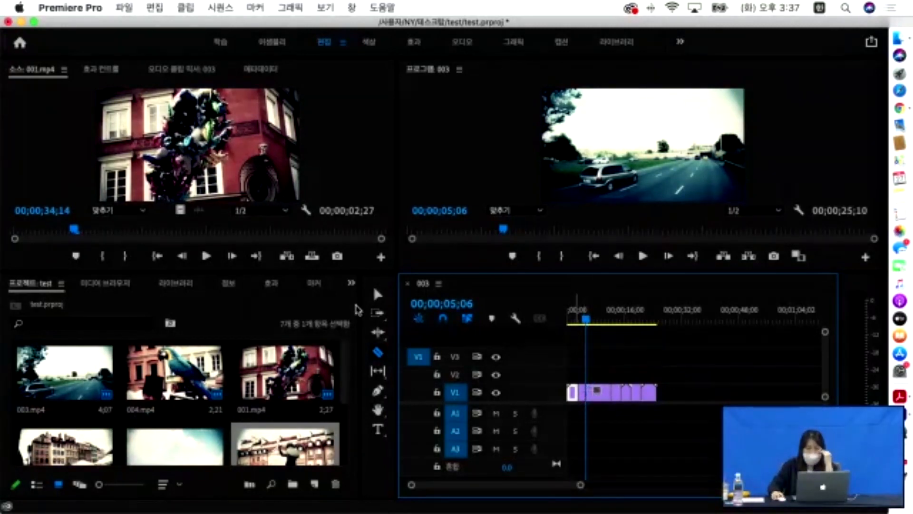
left_click(376, 297)
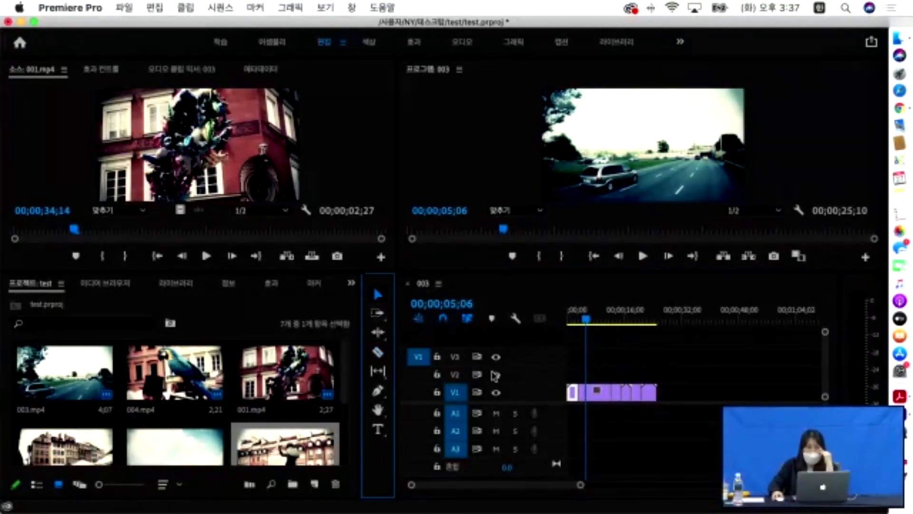
left_click(583, 398)
key("Delete")
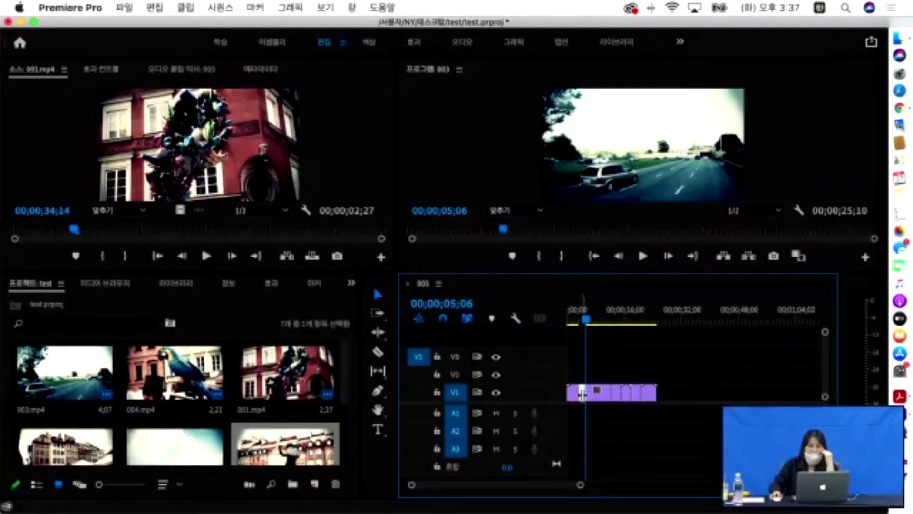
- Play the sequence from 01;12 to check the cut, leaving the gap in place
left_click(581, 406)
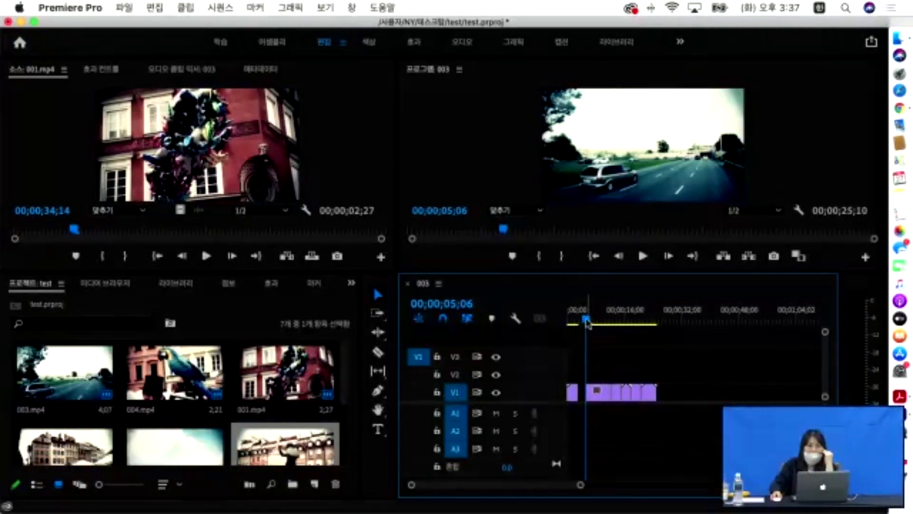
left_click_drag(588, 323, 574, 322)
key("space")
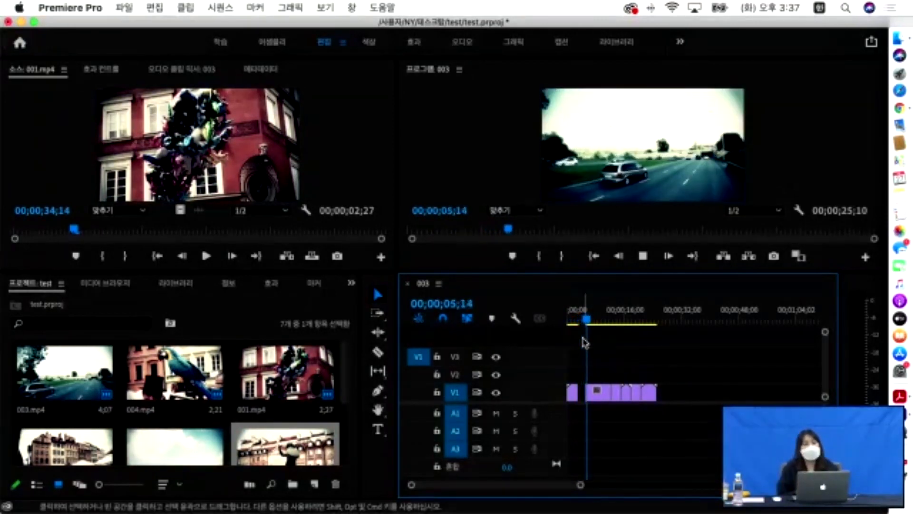
key("space")
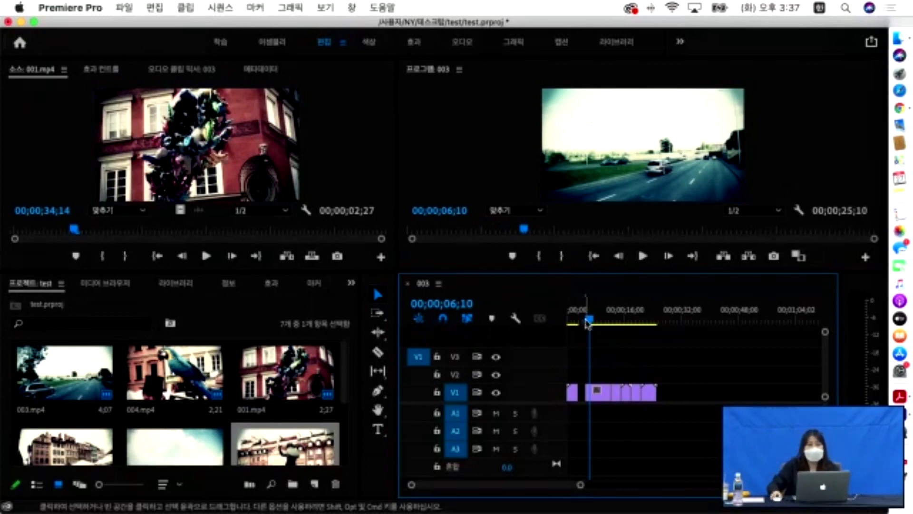
left_click(576, 322)
left_click_drag(576, 325, 572, 323)
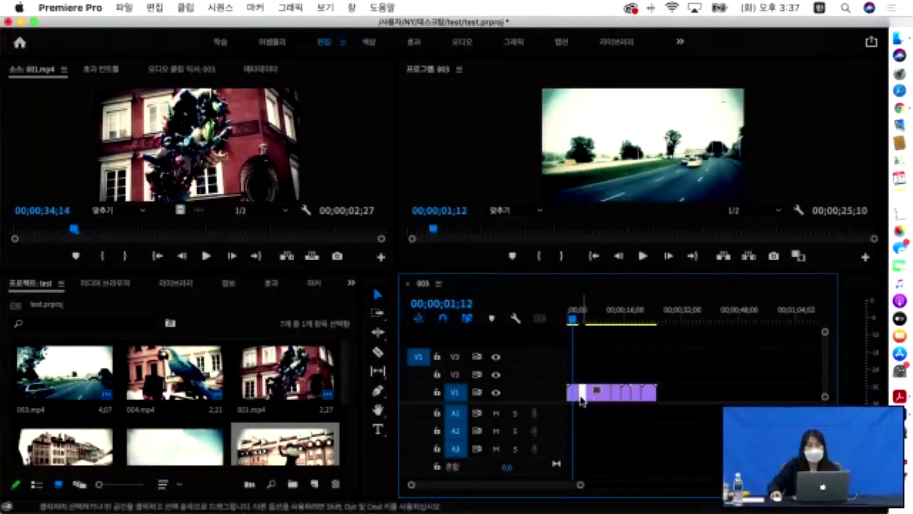
- Ripple delete the gap so the clips close up, bringing the sequence to 23;10
right_click(581, 401)
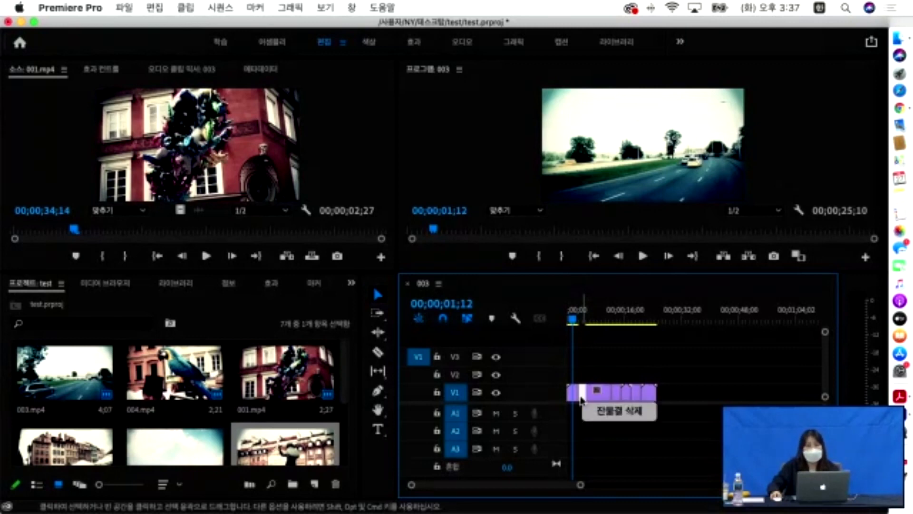
left_click(604, 411)
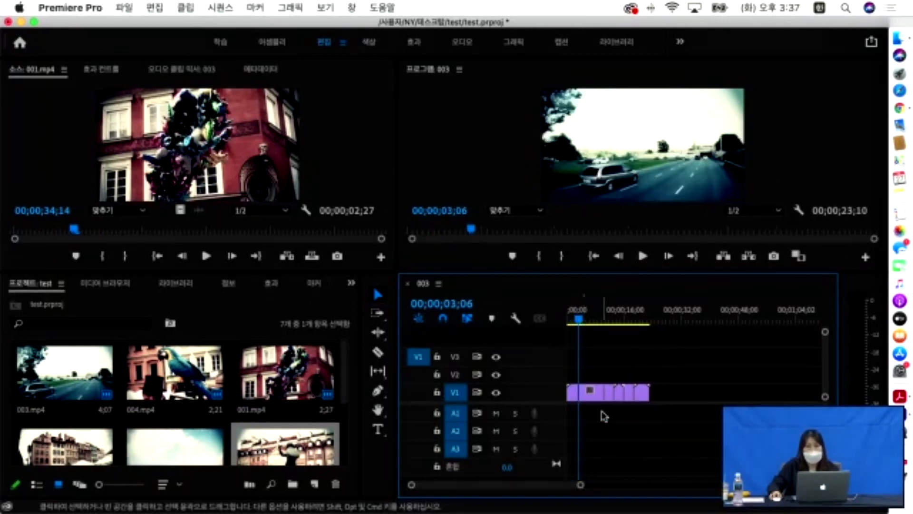
left_click(569, 319)
left_click_drag(569, 320, 590, 317)
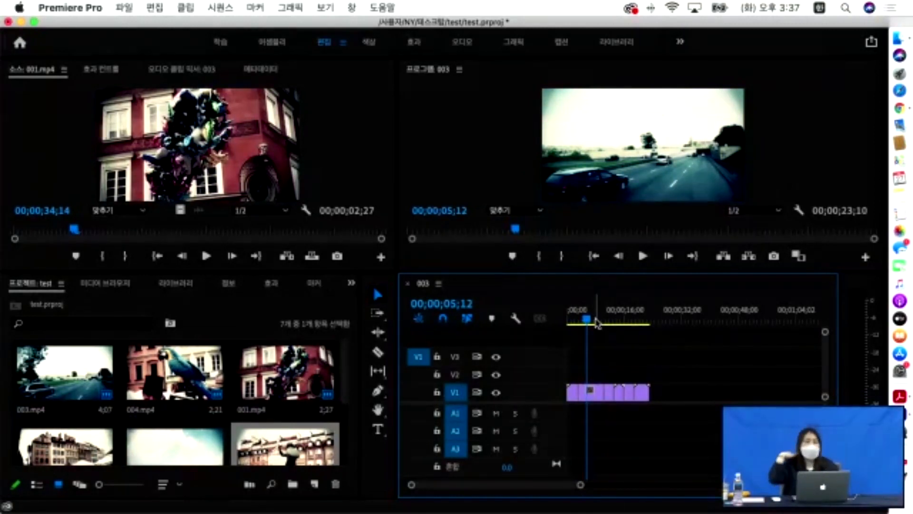
left_click_drag(587, 325, 585, 326)
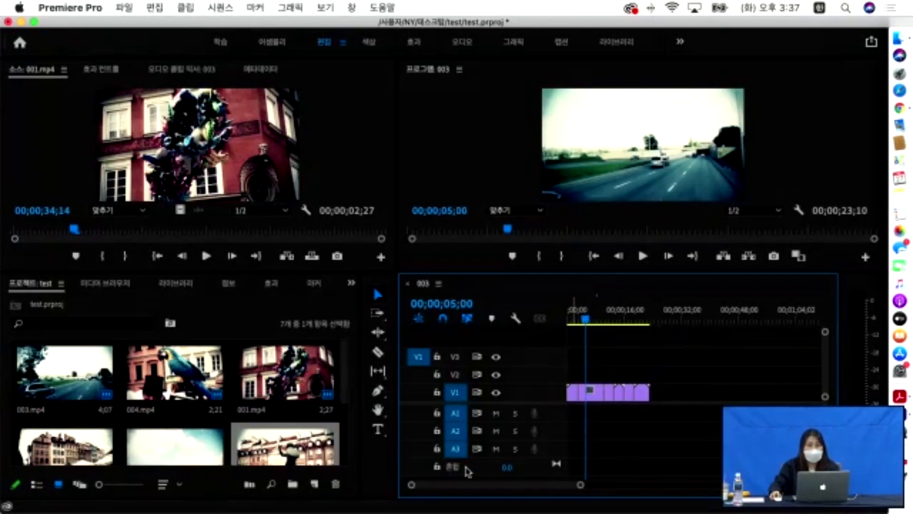
- Ripple delete the 1;24 piece starting at 3;06, undoing and redoing once
left_click(592, 398)
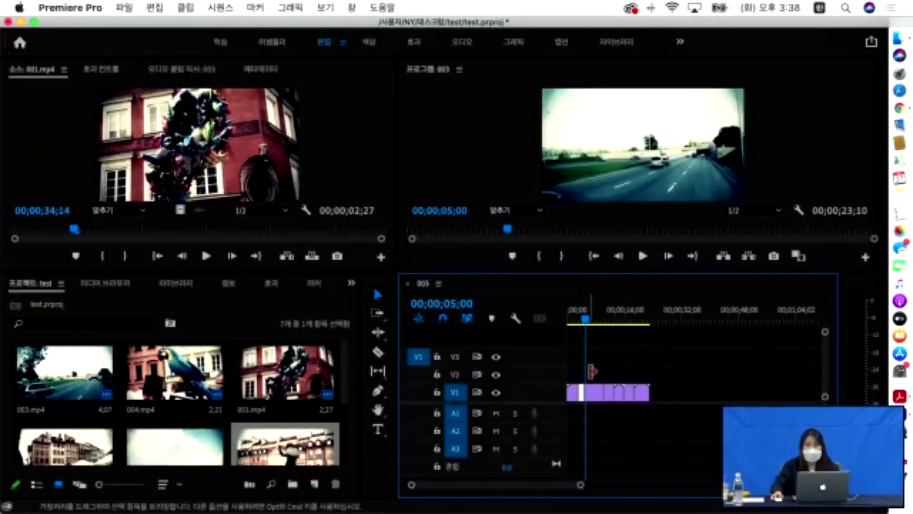
left_click(593, 325)
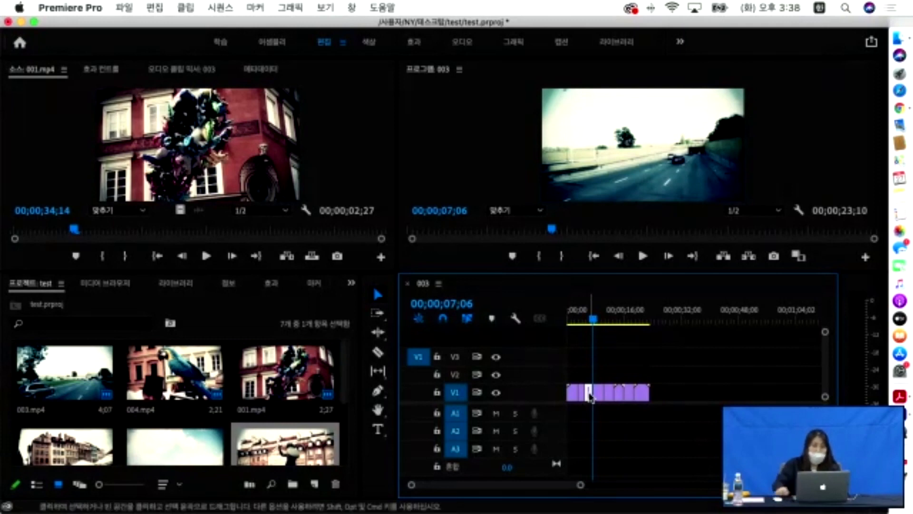
key("shift+Delete")
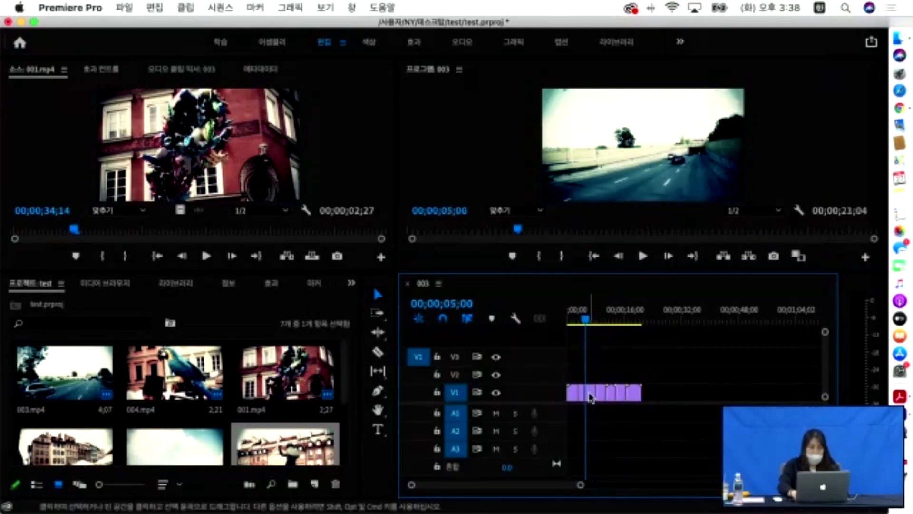
key("super+z")
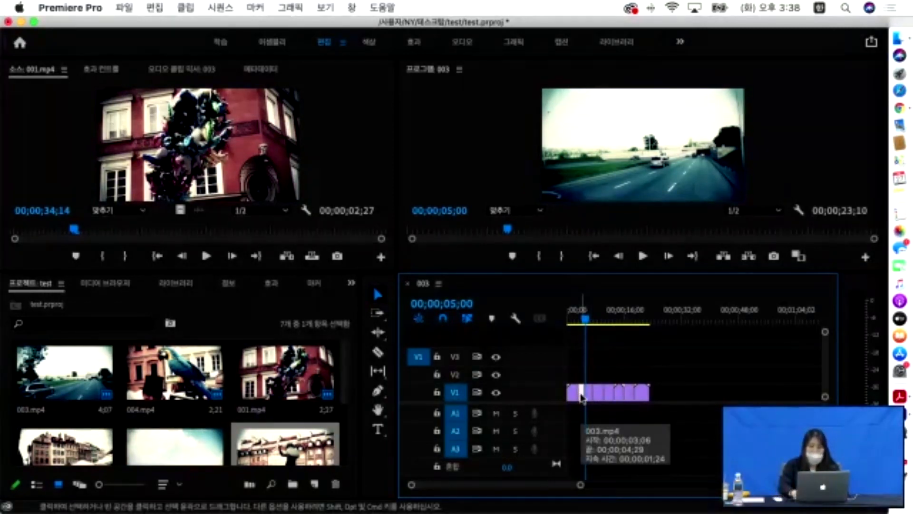
key("alt+BackSpace")
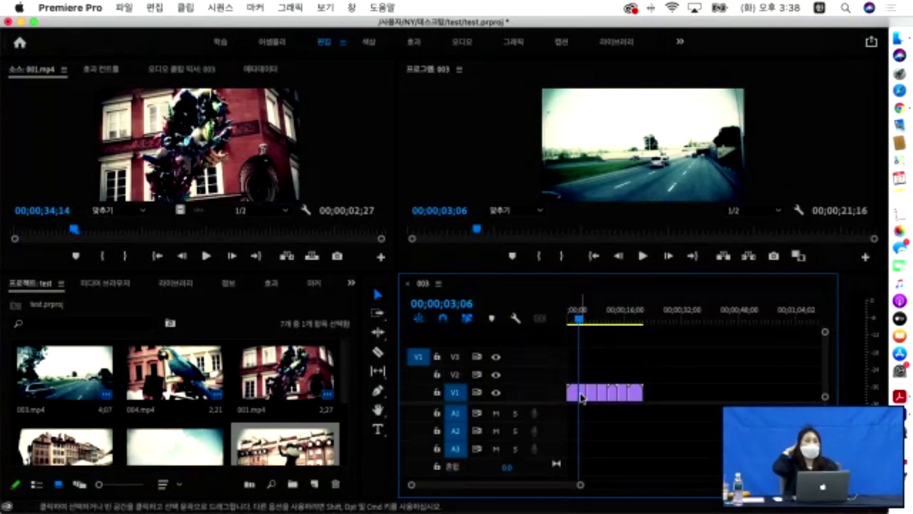
- Play back and scrub the sequence to review the 21;16 result
key("space")
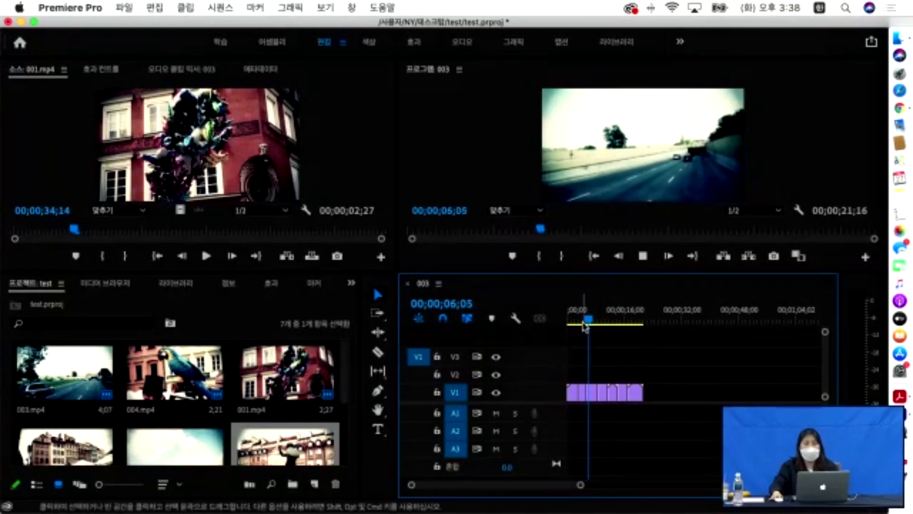
key("space")
mouse_move(587, 324)
left_mouse_down()
mouse_move(631, 326)
mouse_move(586, 323)
left_mouse_up()
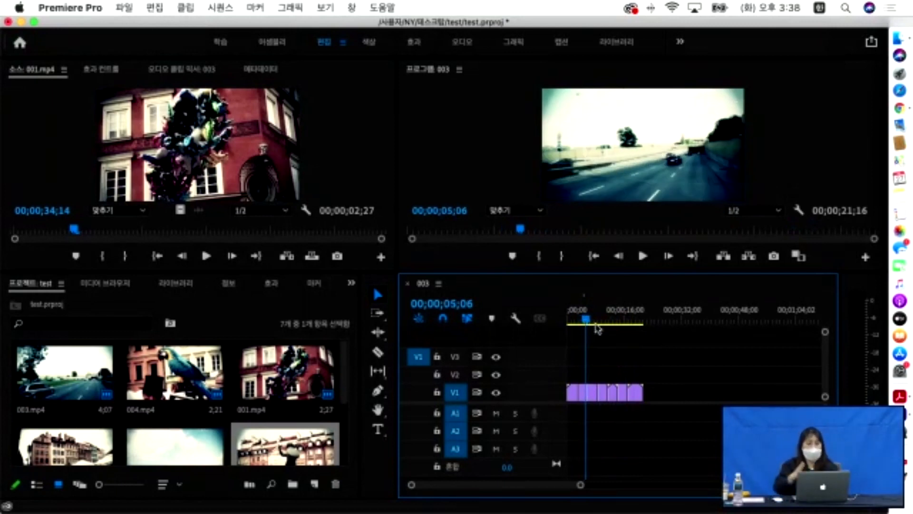
scroll(278, 416, "down", 2)
scroll(276, 423, "down", 2)
- Import TV.png from the 02. 기본편집 folder into the test project bin
double_click(293, 429)
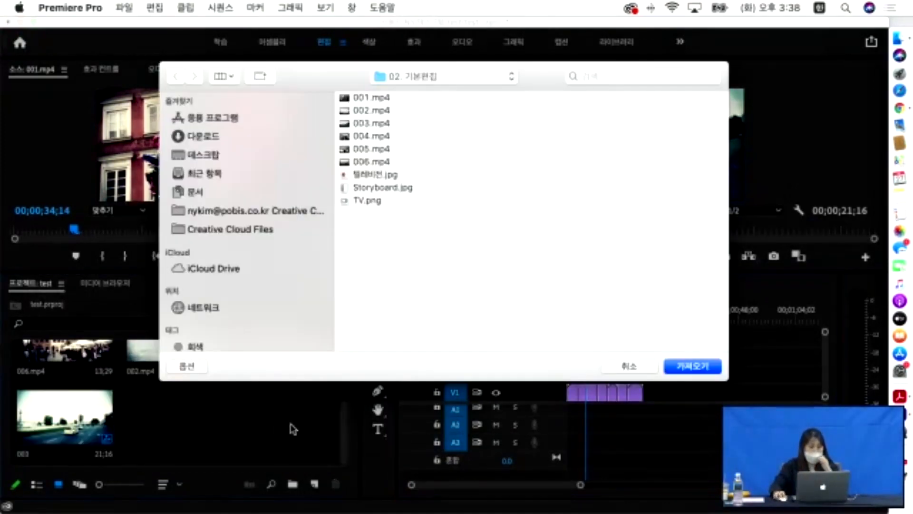
left_click(363, 202)
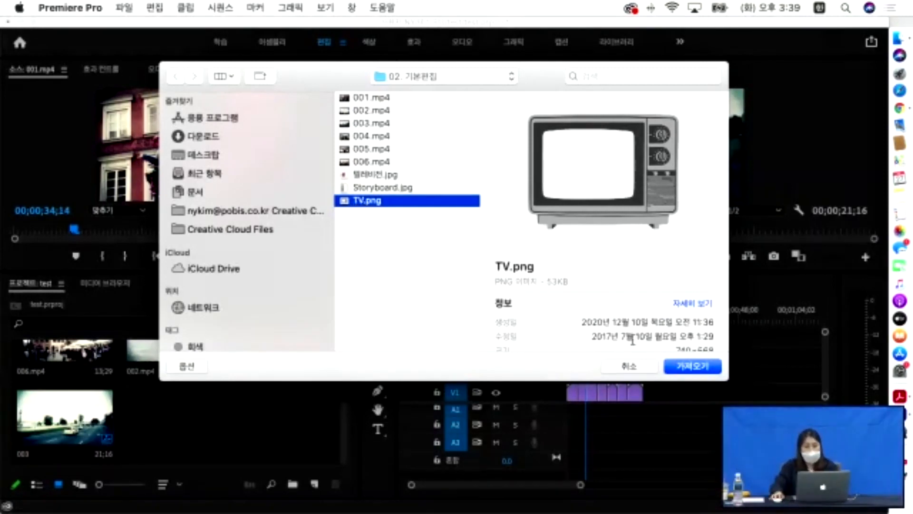
left_click(693, 367)
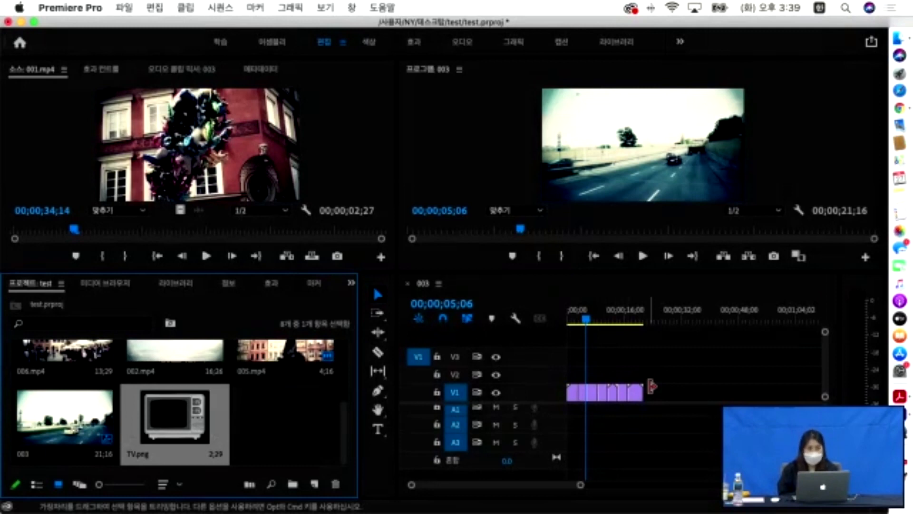
scroll(262, 428, "up", 5)
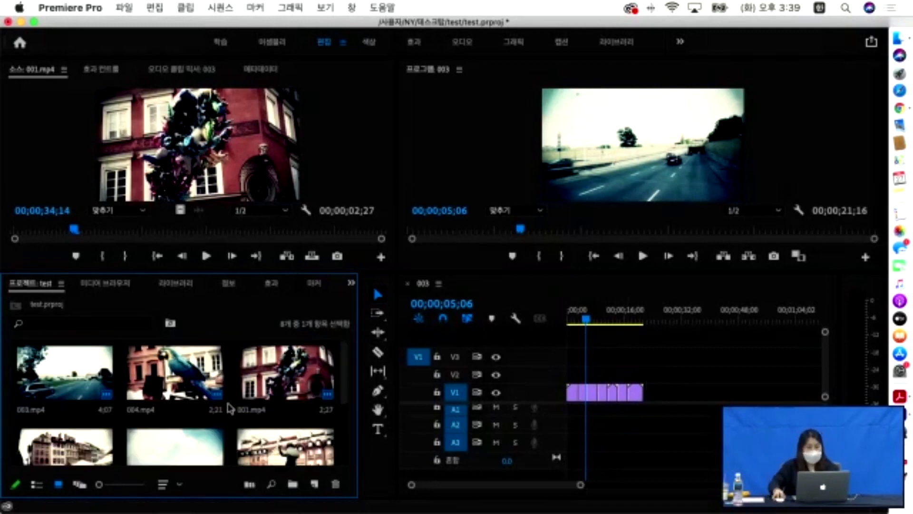
scroll(202, 436, "down", 5)
right_click(202, 422)
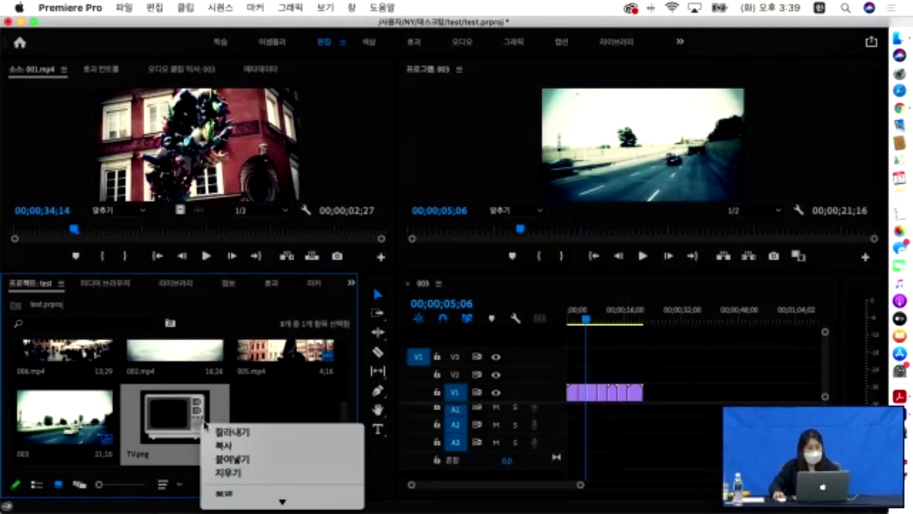
scroll(259, 490, "down", 5)
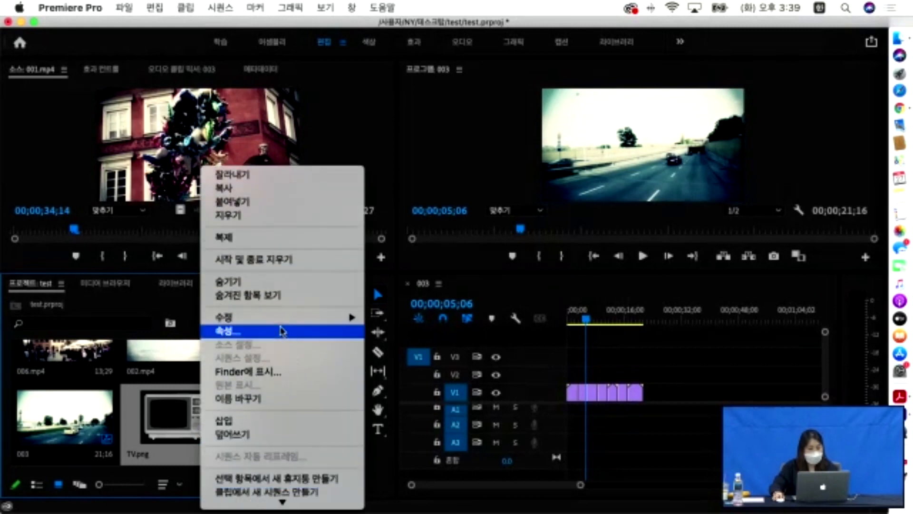
left_click(390, 488)
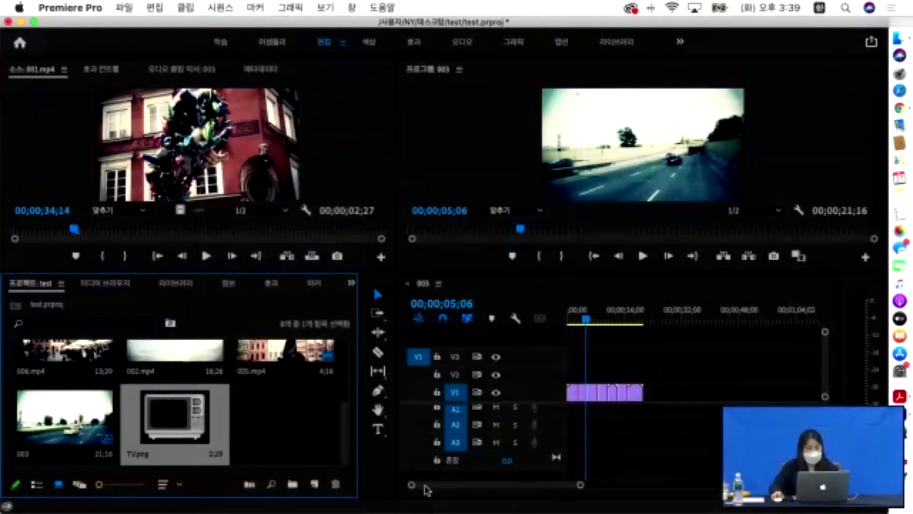
- Place TV.png on V2 and stretch it across the full 21;16 of video below
left_click_drag(210, 413, 575, 373)
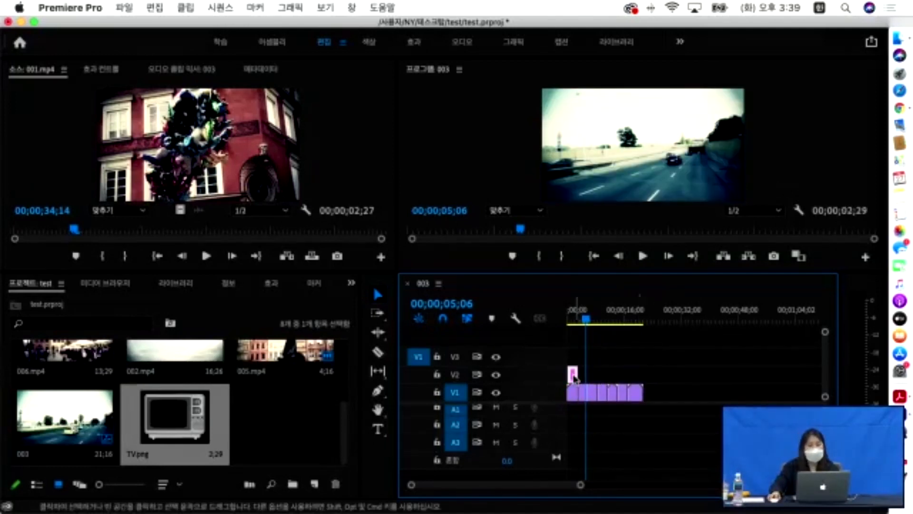
left_click_drag(584, 312, 562, 318)
key("space")
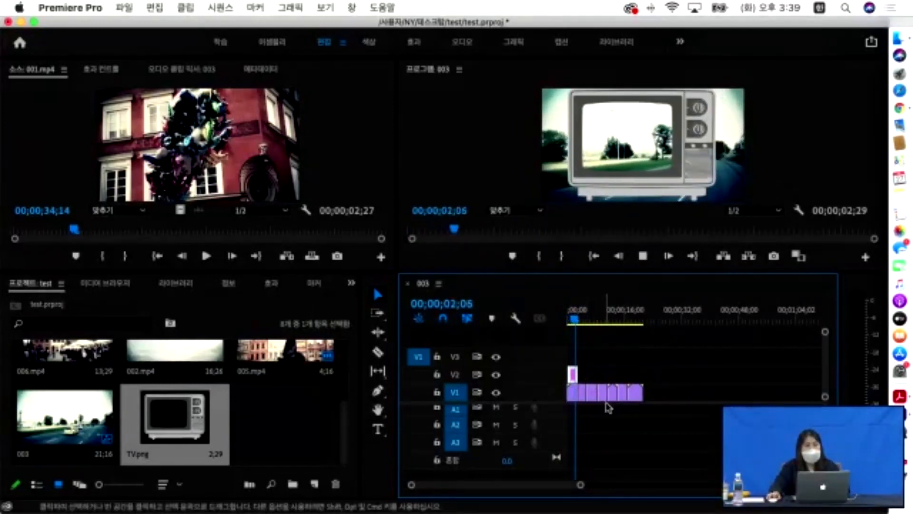
key("space")
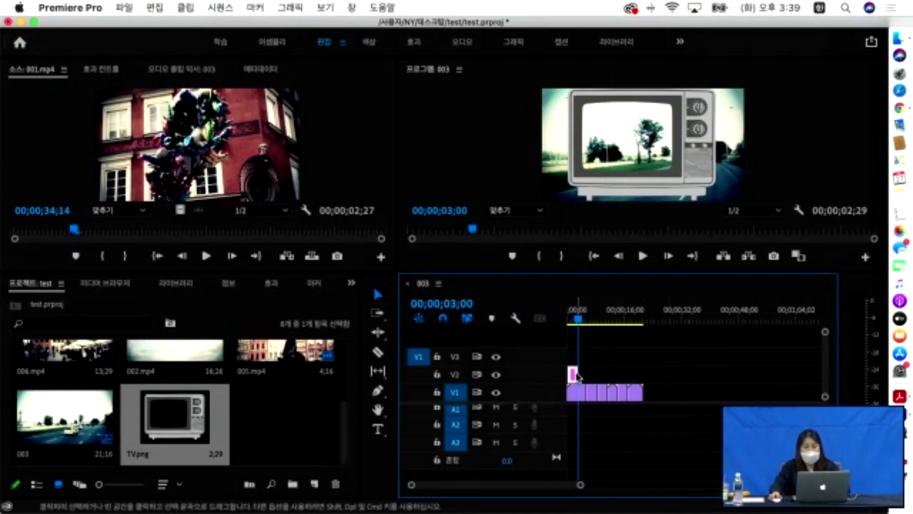
left_click_drag(578, 376, 638, 374)
left_click_drag(581, 320, 541, 317)
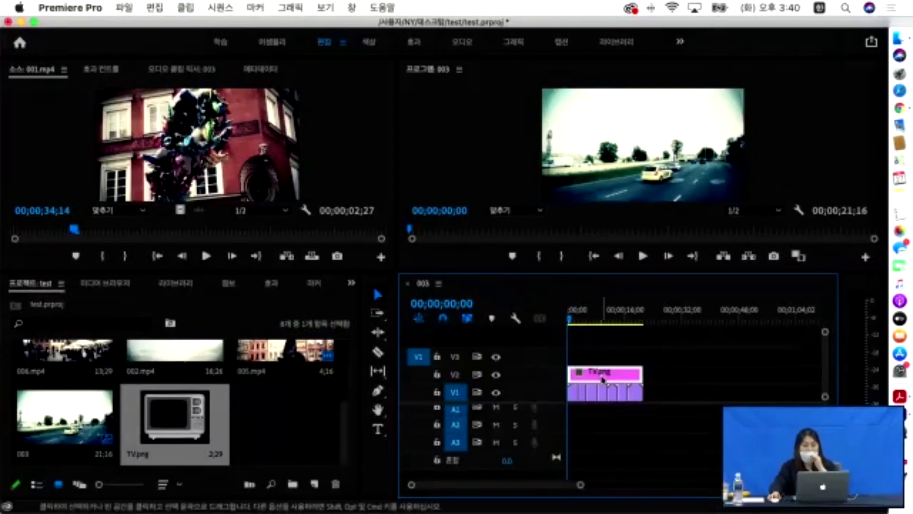
- In Preferences > Timeline, set Still Image Default Duration to 10 seconds and confirm
left_click(129, 68)
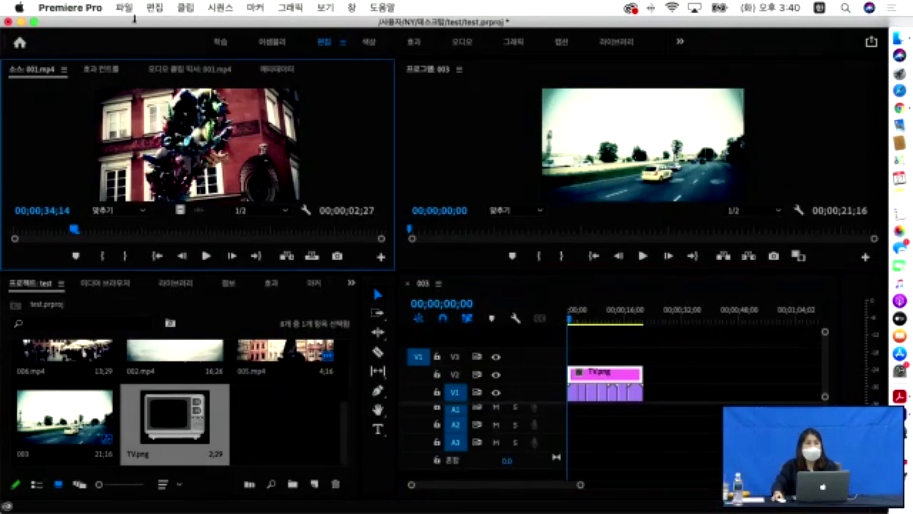
left_click(129, 8)
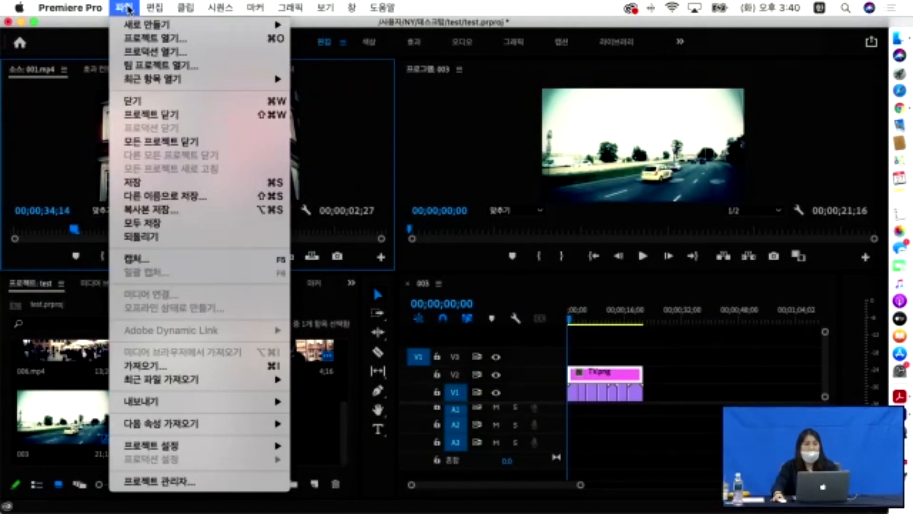
mouse_move(152, 9)
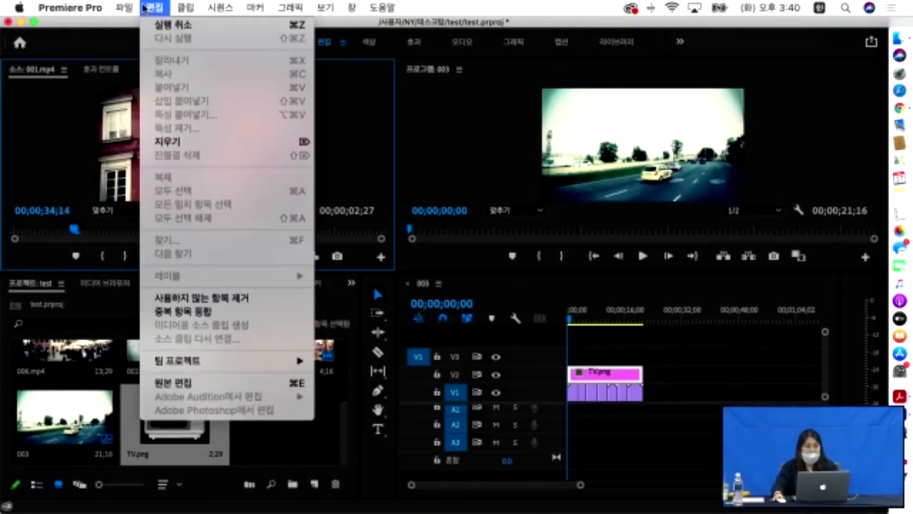
mouse_move(91, 7)
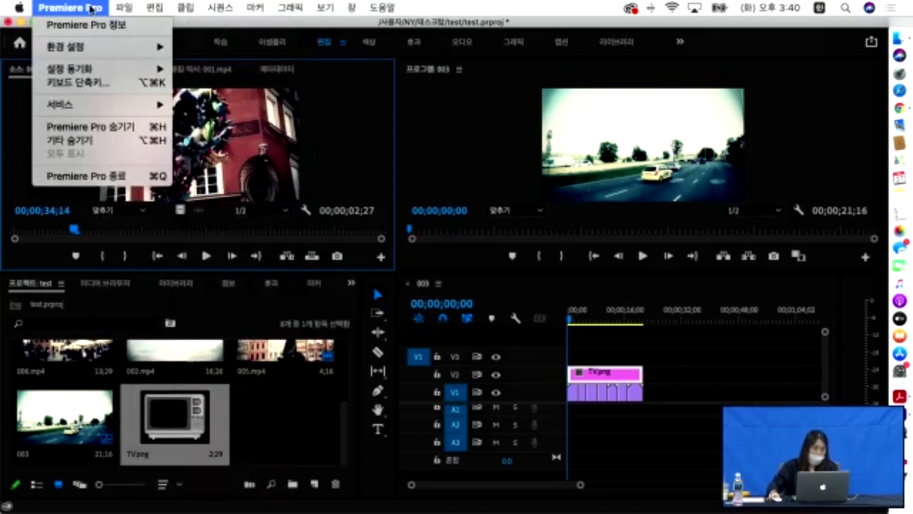
mouse_move(101, 49)
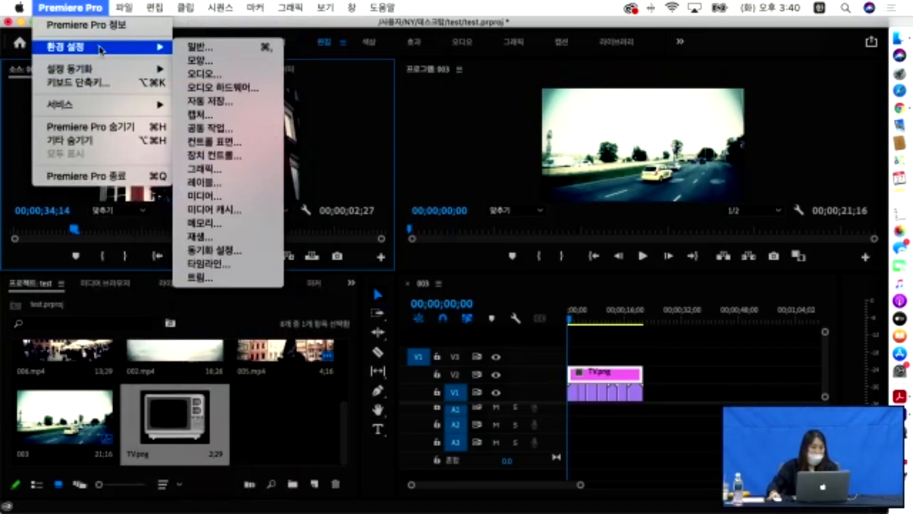
left_click(212, 48)
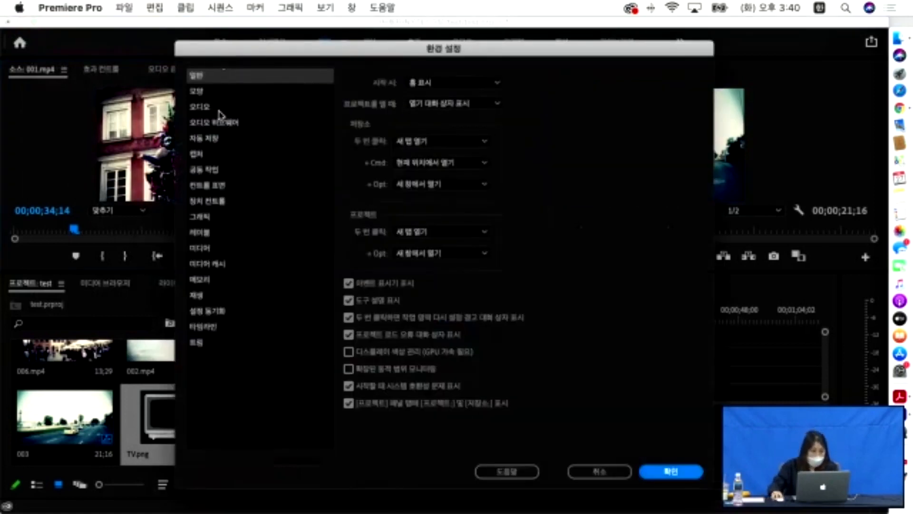
left_click(204, 92)
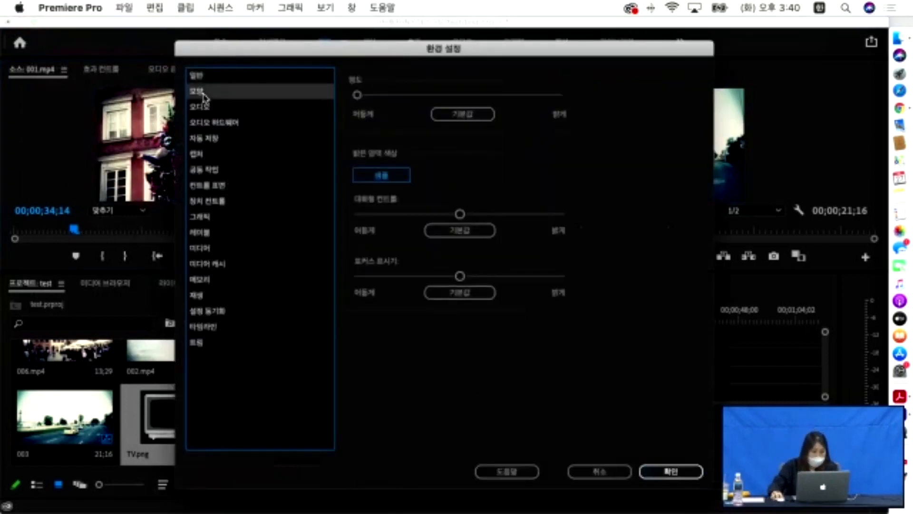
left_click(200, 80)
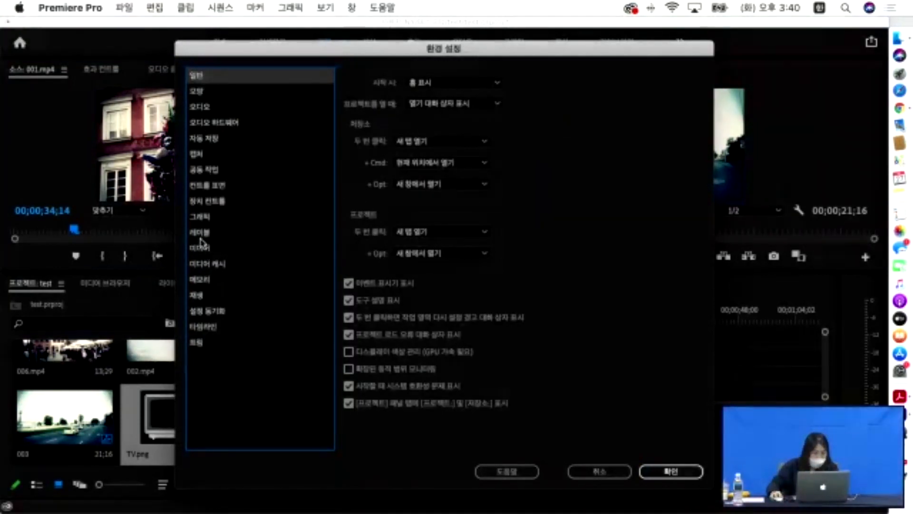
left_click(204, 328)
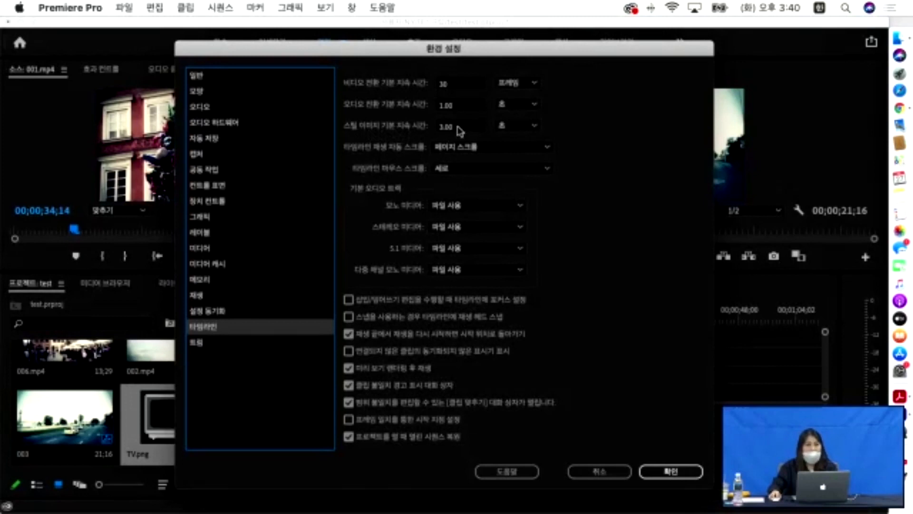
left_click(458, 126)
type("10")
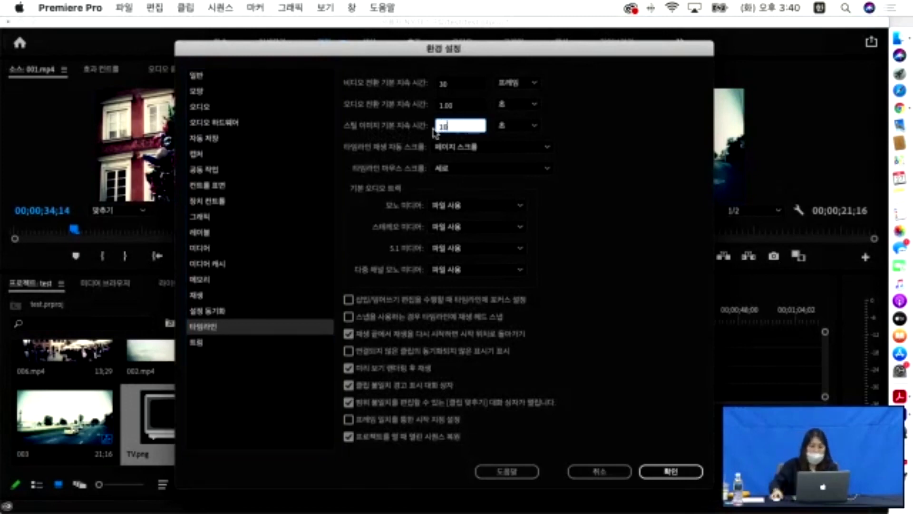
left_click(650, 473)
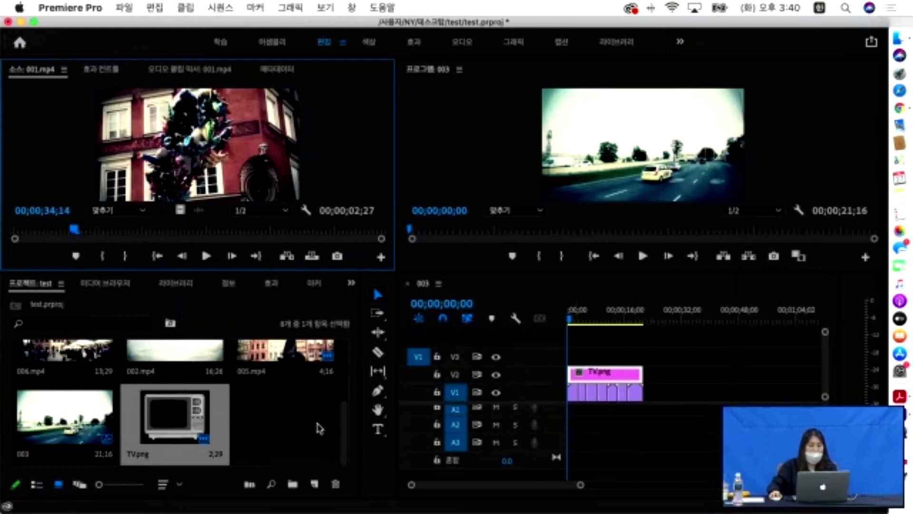
- Import TV.png into the project again as a new, longer still
double_click(301, 407)
left_click(369, 200)
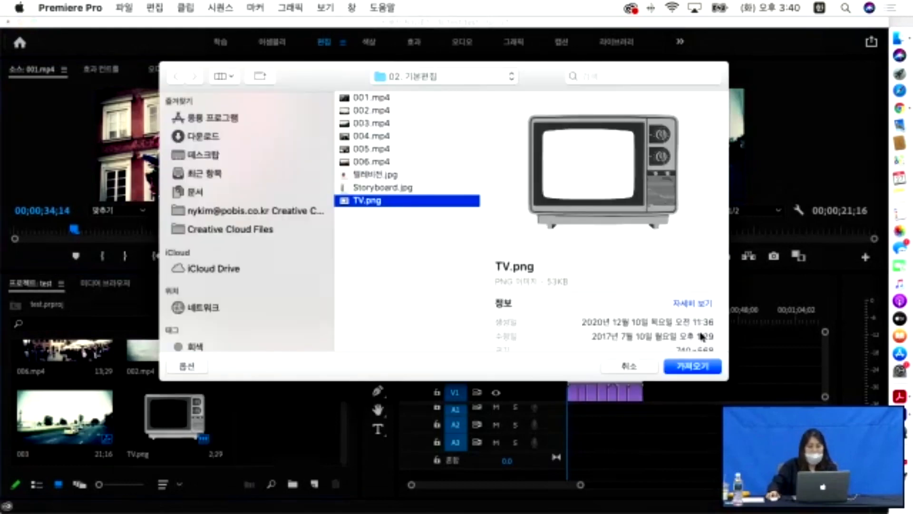
left_click(687, 366)
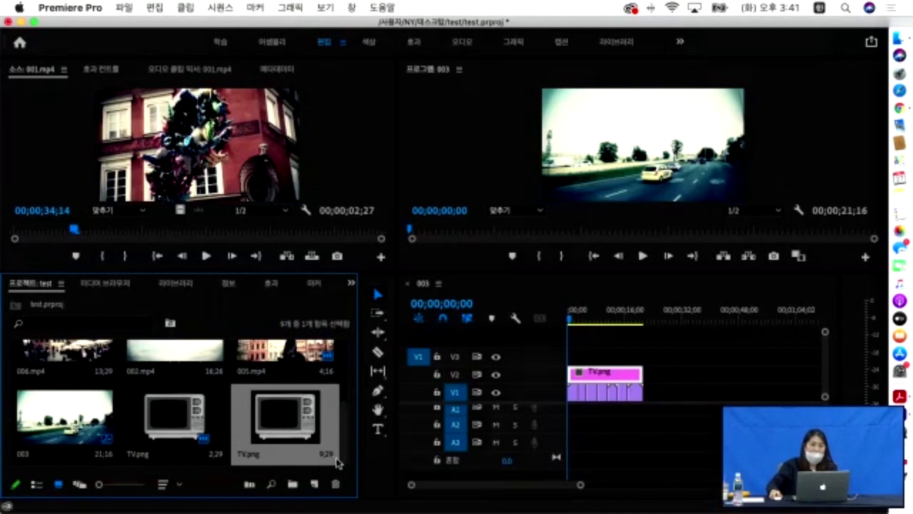
- Place a test TV.png copy on V3, lengthen it, then delete it
left_click_drag(374, 437, 563, 357)
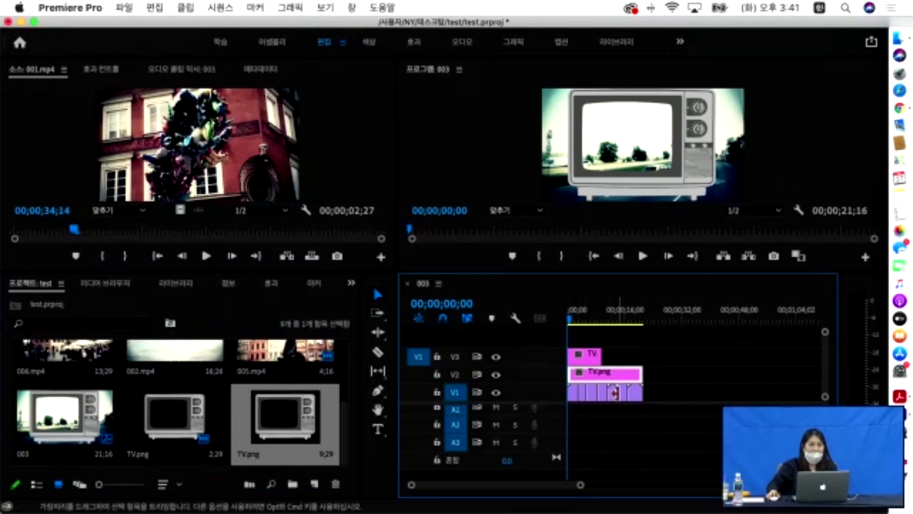
left_click_drag(172, 420, 573, 337)
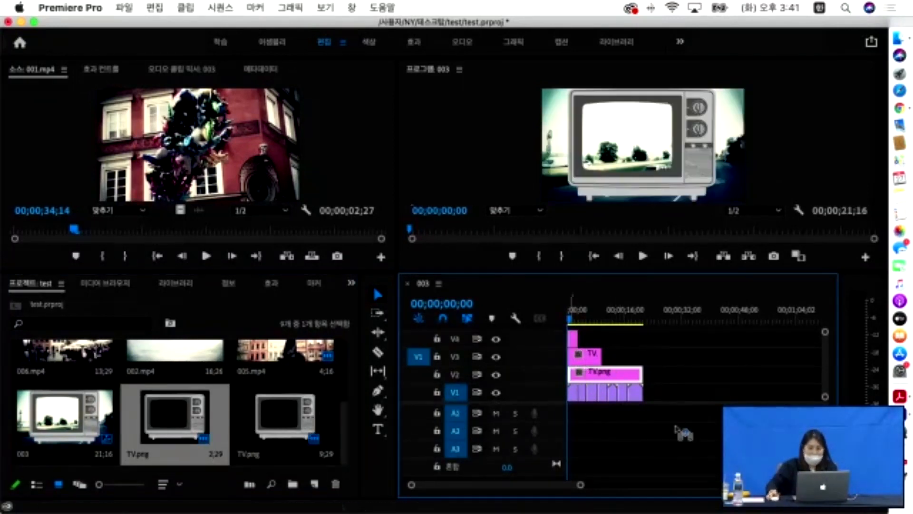
left_click(574, 350)
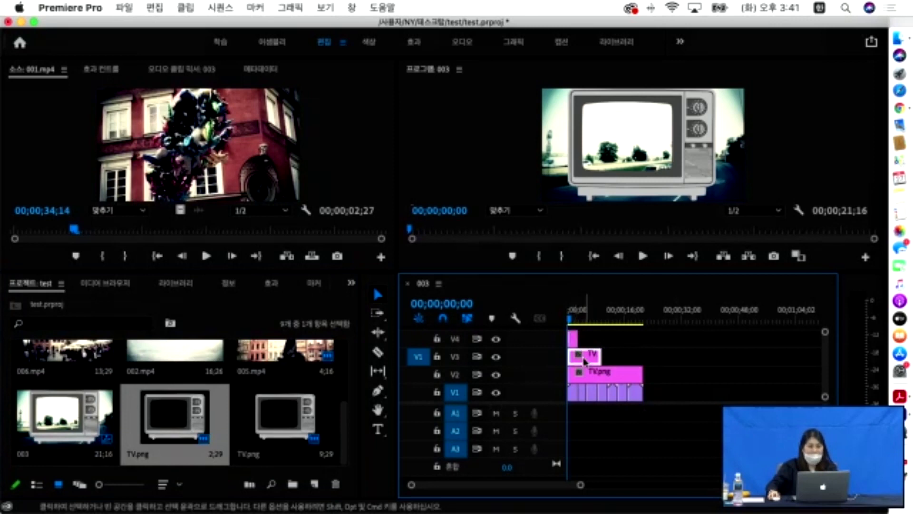
left_click_drag(605, 357, 636, 359)
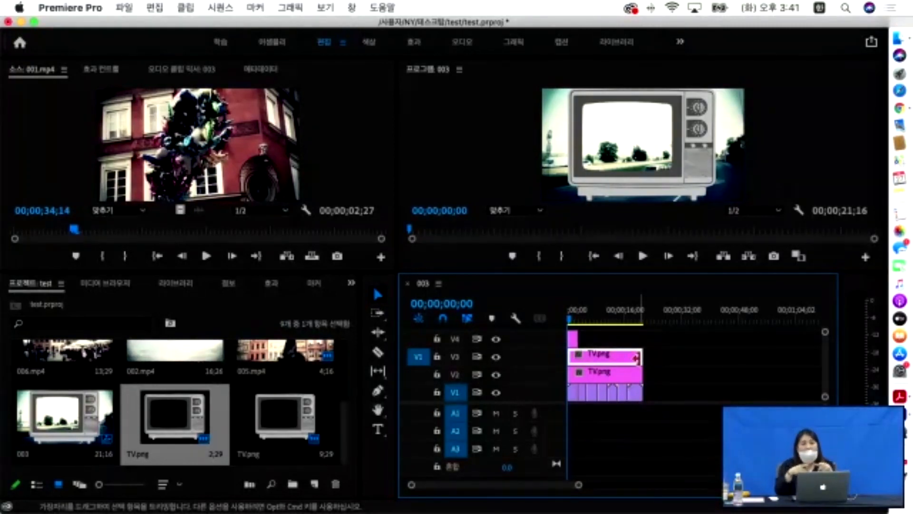
mouse_move(637, 357)
left_mouse_down()
mouse_move(778, 359)
mouse_move(642, 359)
left_mouse_up()
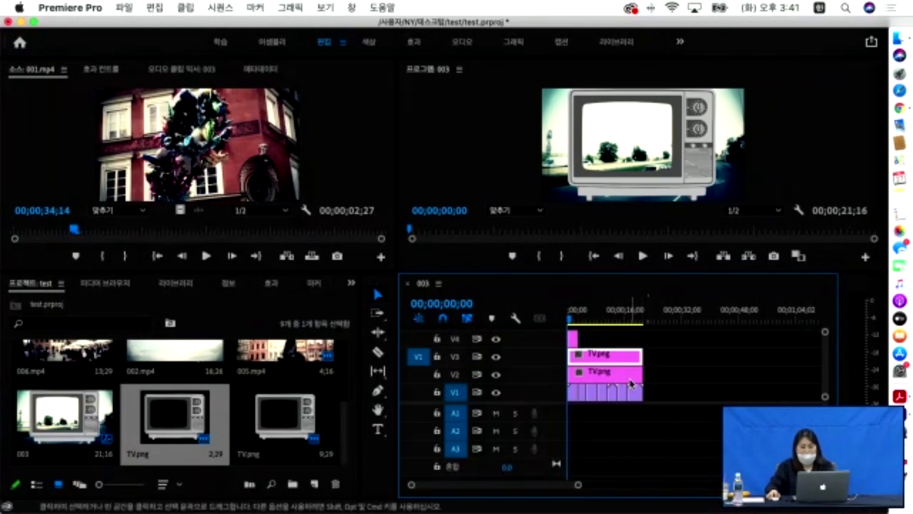
key("Delete")
- Scrub the first seconds of the sequence to preview the TV.png overlay on V2
left_click(599, 380)
mouse_move(575, 328)
left_mouse_down()
mouse_move(591, 327)
mouse_move(580, 328)
left_mouse_up()
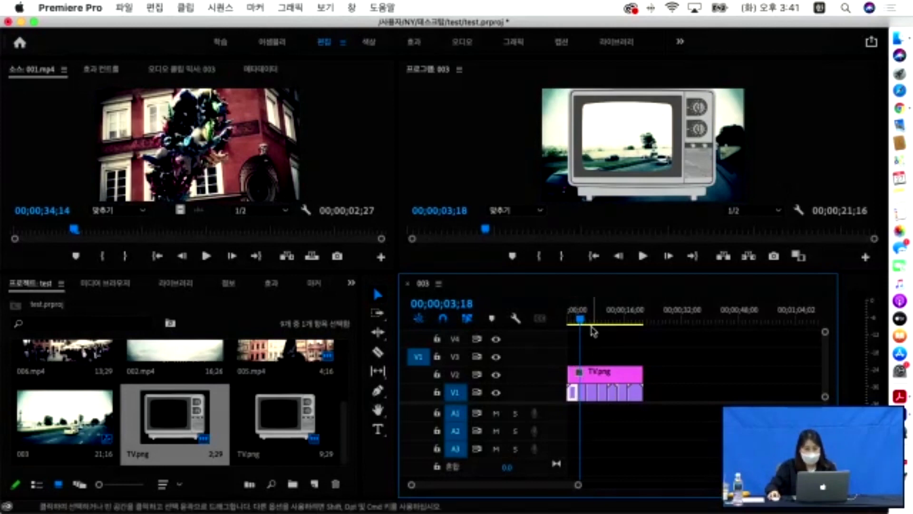
left_click(571, 317)
mouse_move(571, 316)
left_mouse_down()
mouse_move(615, 322)
mouse_move(563, 316)
left_mouse_up()
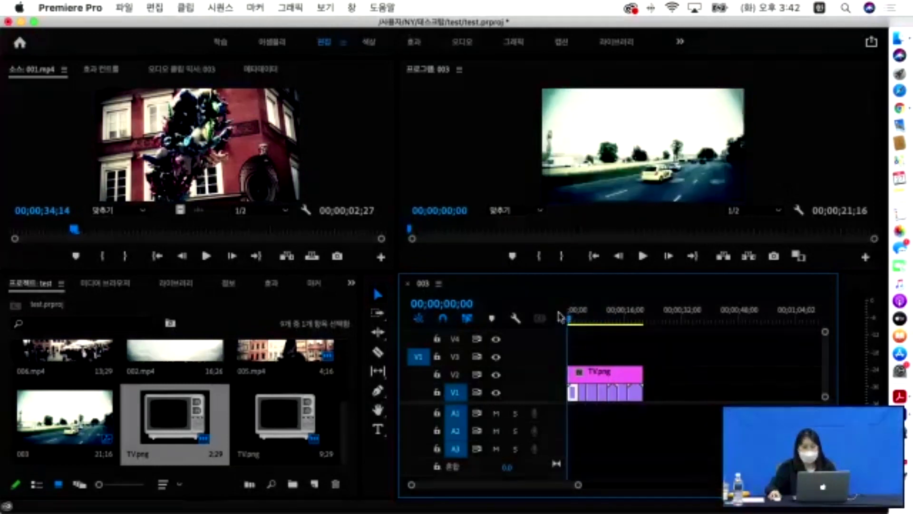
- Preview the sequence around 7 seconds and return the playhead to the start
left_click(124, 7)
mouse_move(148, 26)
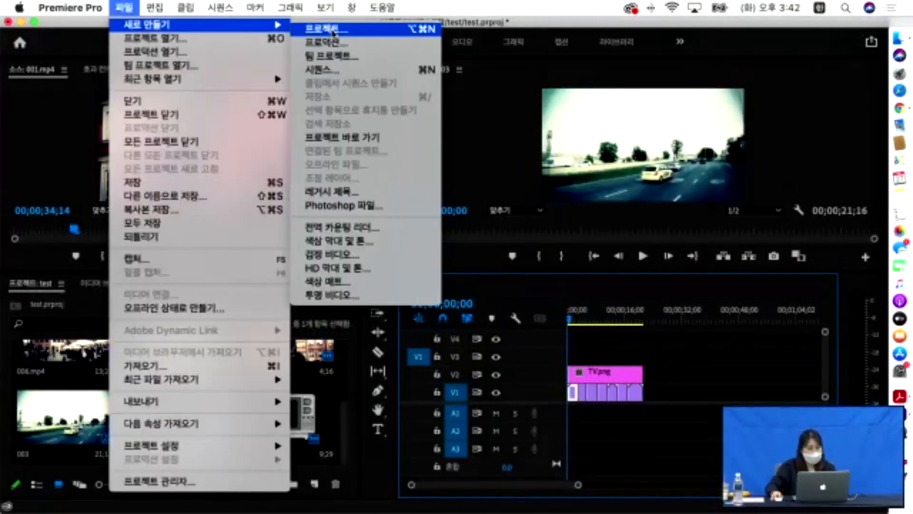
left_click(530, 299)
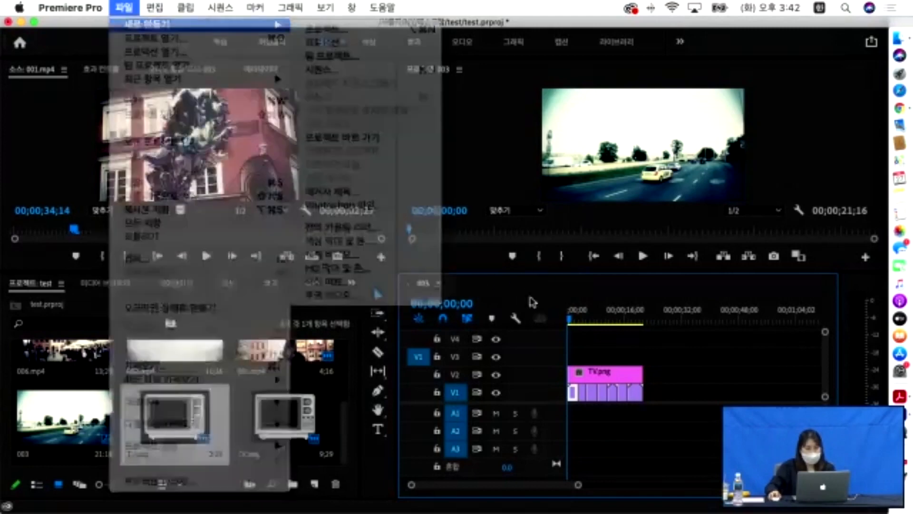
mouse_move(572, 318)
left_mouse_down()
mouse_move(593, 325)
mouse_move(586, 319)
left_mouse_up()
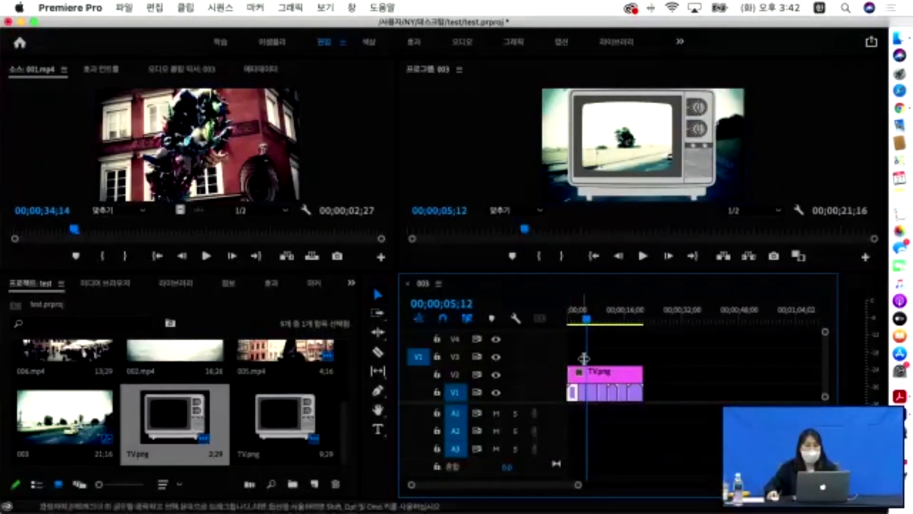
left_click_drag(587, 317, 550, 318)
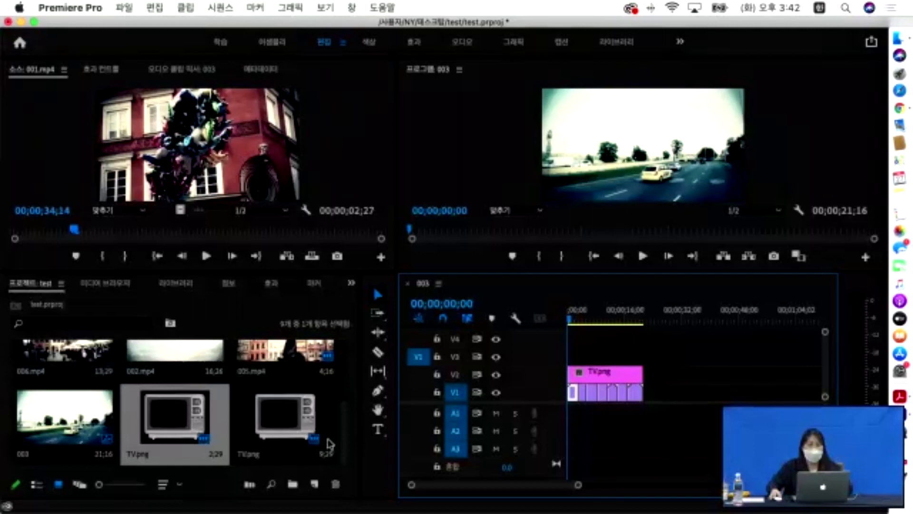
- Create a new sequence from the Project panel with the default preset and name 시퀀스 02
right_click(260, 320)
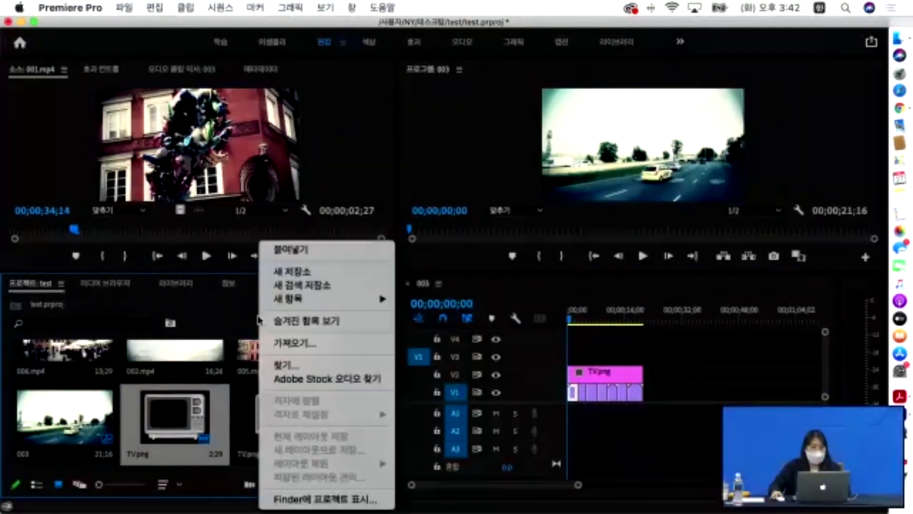
mouse_move(310, 301)
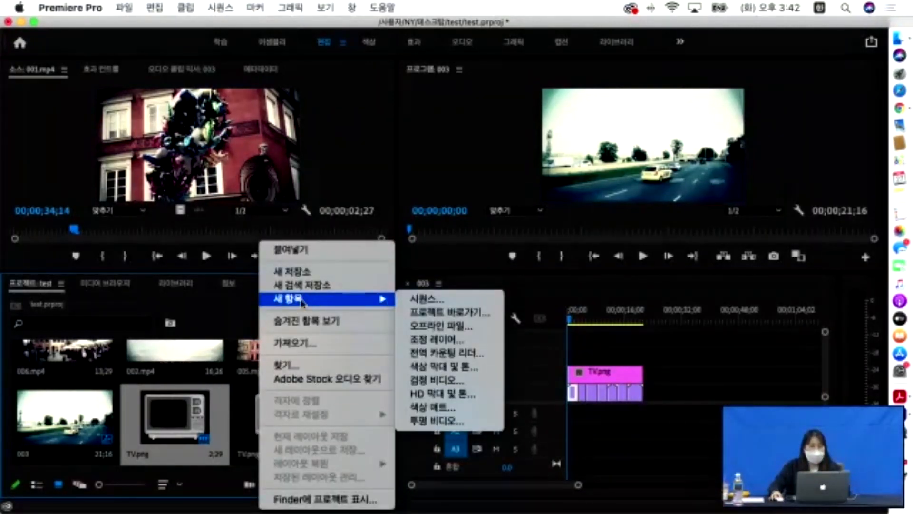
left_click(439, 299)
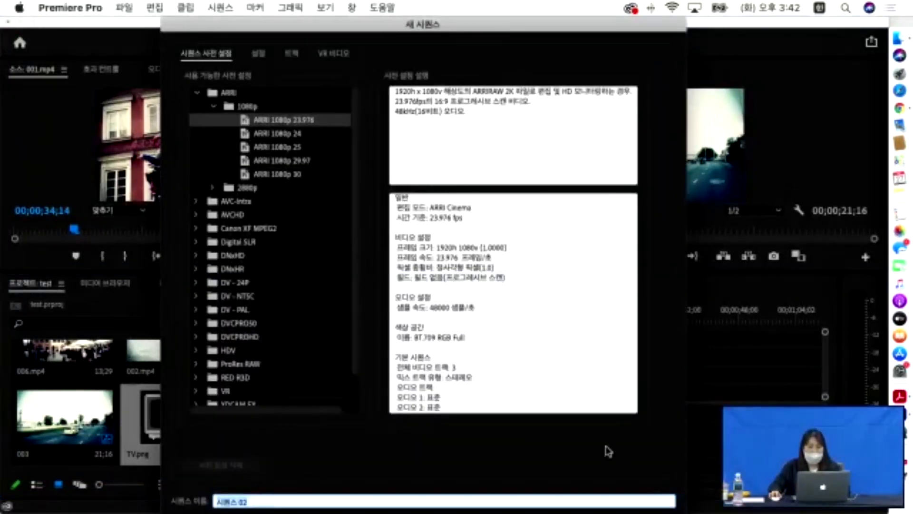
left_click_drag(470, 21, 417, 20)
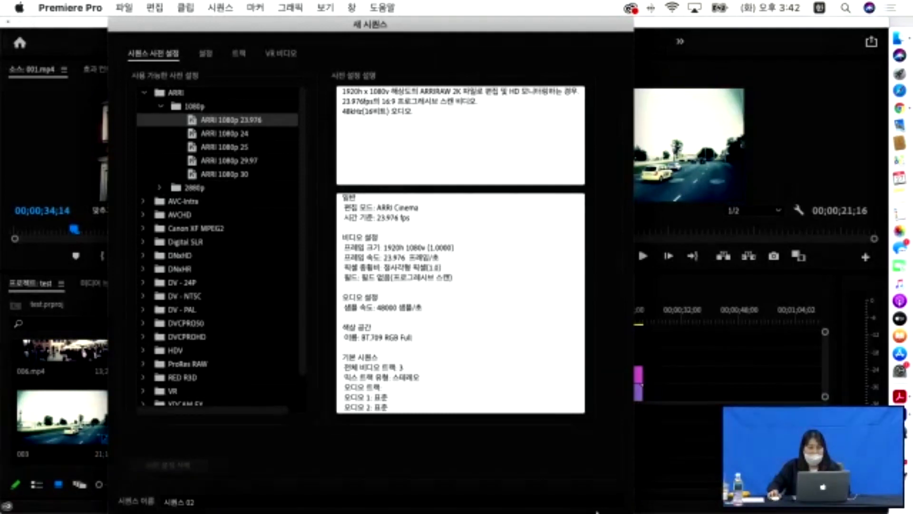
left_click(595, 504)
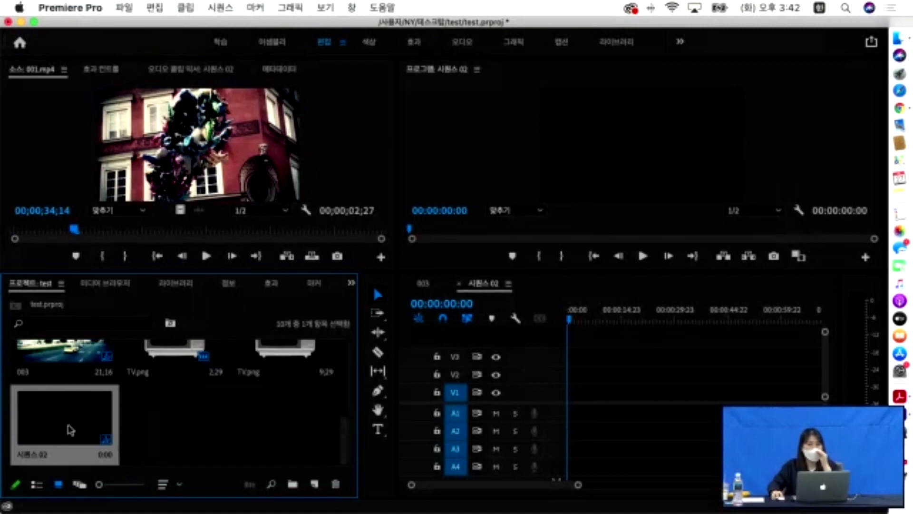
- Delete the TV.png clip from V2 of the 003 sequence
scroll(197, 444, "up", 5)
scroll(197, 444, "down", 3)
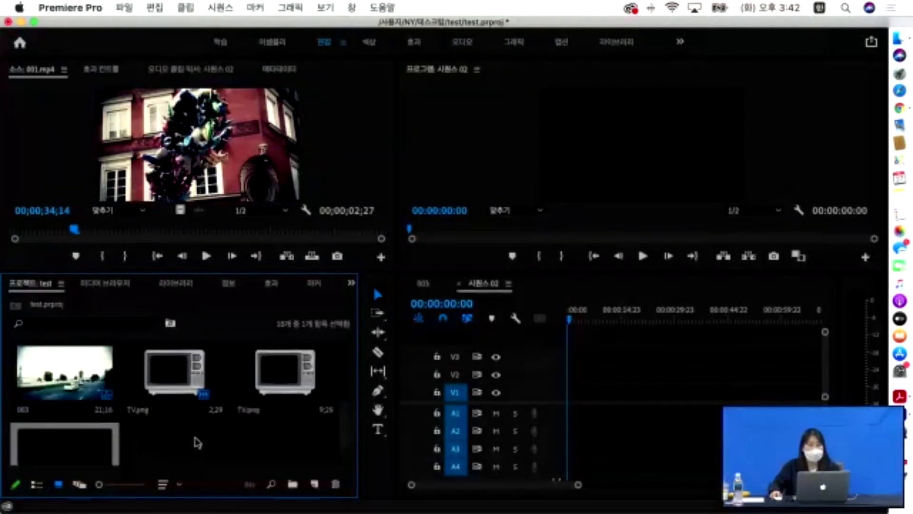
left_click(431, 295)
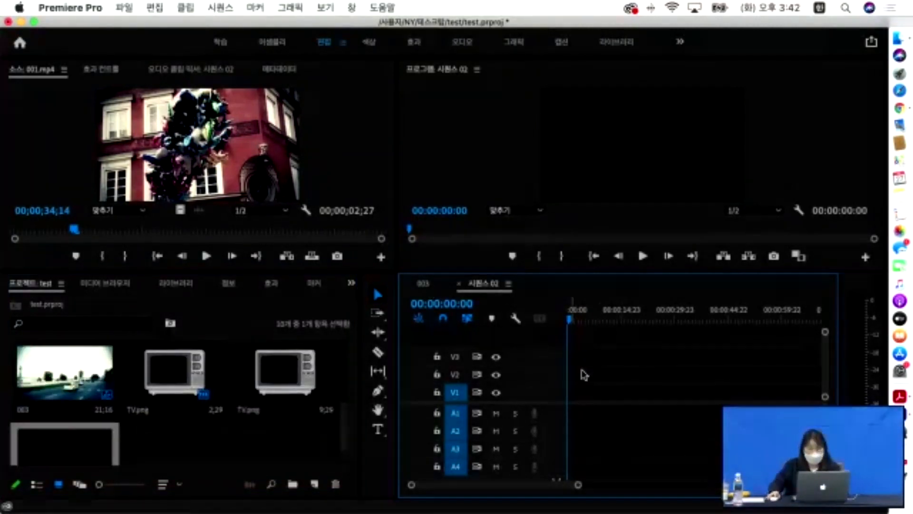
left_click(422, 284)
left_click(623, 375)
key("Delete")
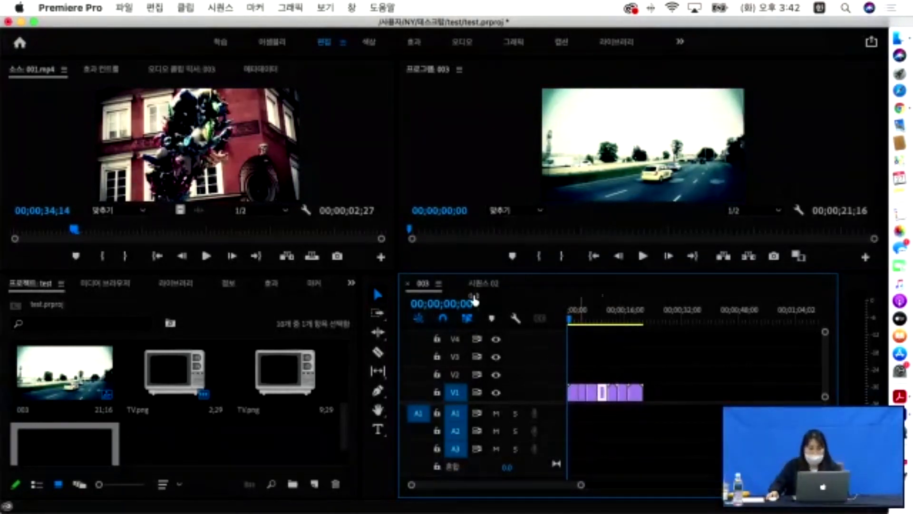
- Switch the timeline back to the empty 시퀀스 02
left_click(173, 437)
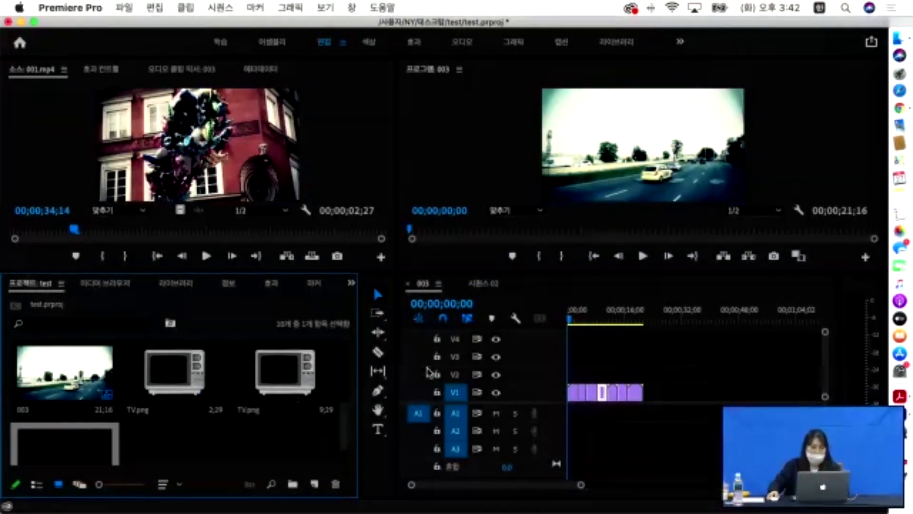
left_click(484, 284)
scroll(135, 430, "down", 2)
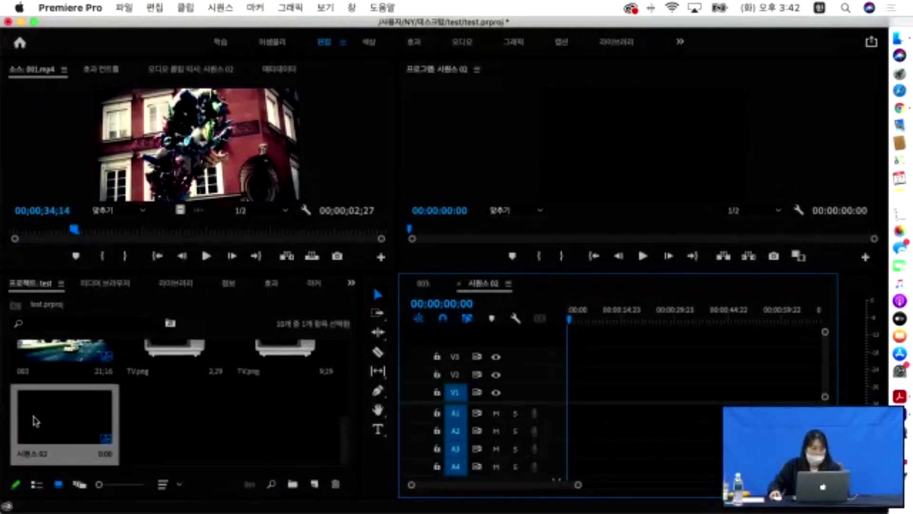
scroll(212, 430, "up", 3)
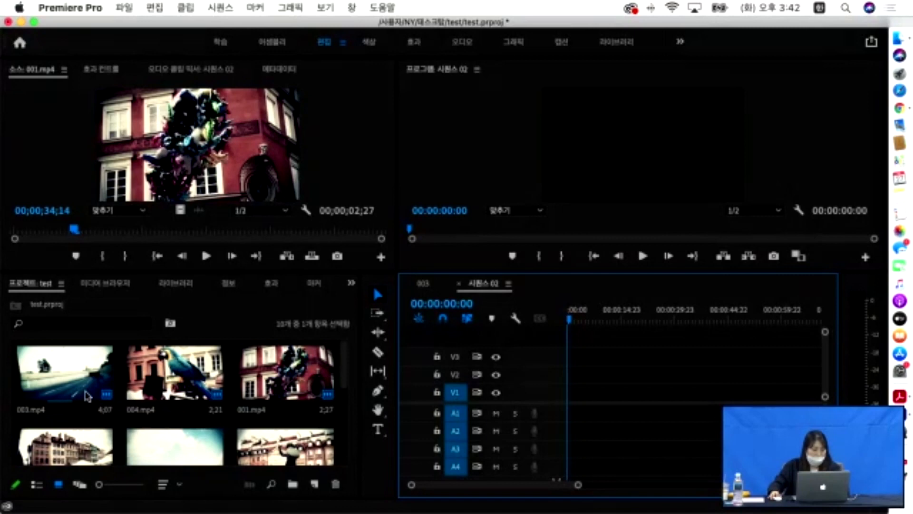
scroll(91, 395, "down", 3)
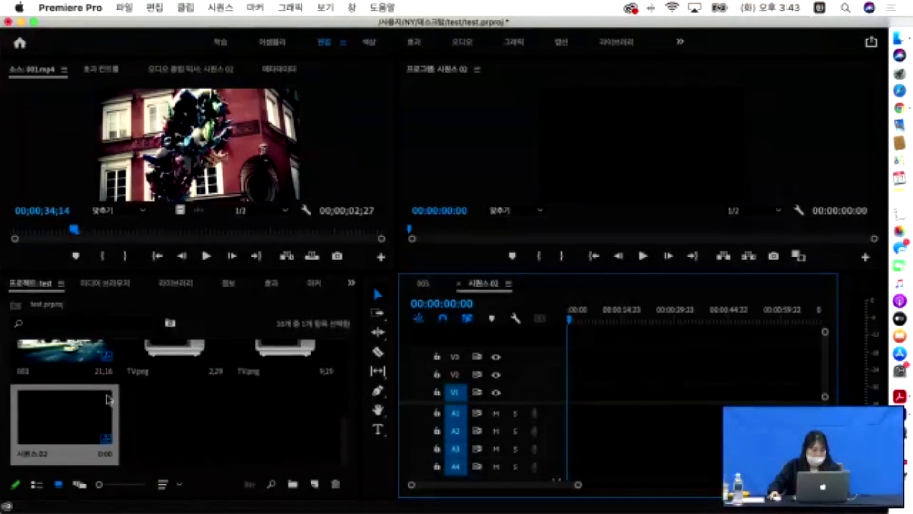
scroll(107, 398, "up", 2)
scroll(110, 398, "down", 3)
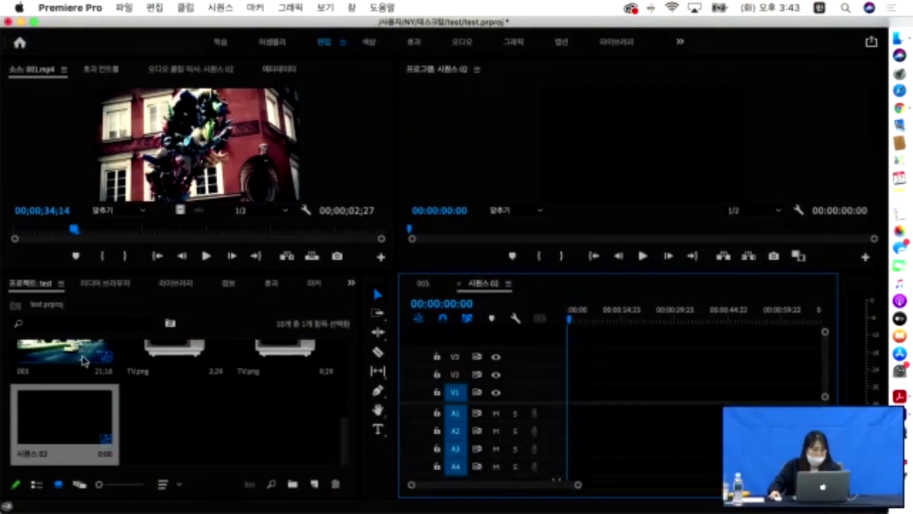
- Drop the 003 clip onto V1 of 시퀀스 02 and change the sequence to match the clip
left_click(80, 361)
left_click_drag(80, 361, 567, 398)
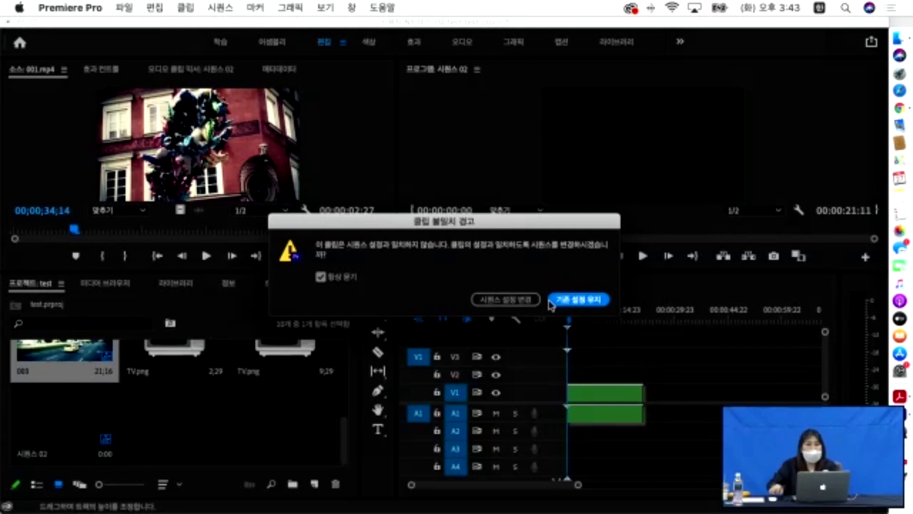
left_click(508, 300)
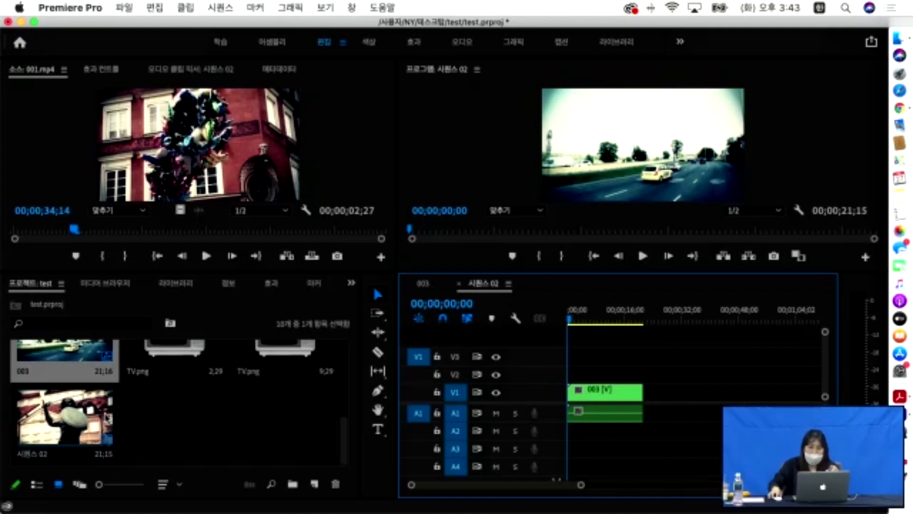
left_click(283, 365)
- Put TV.png on V2 above 003 and show 003's motion settings (position 436.0, 243.0, scale 100.0)
left_click_drag(283, 365, 642, 374)
left_click(556, 156)
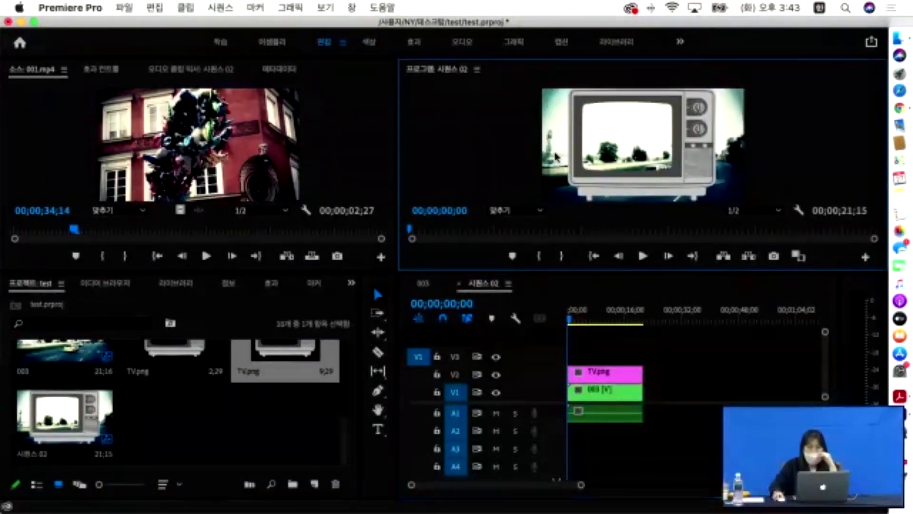
left_click(600, 393)
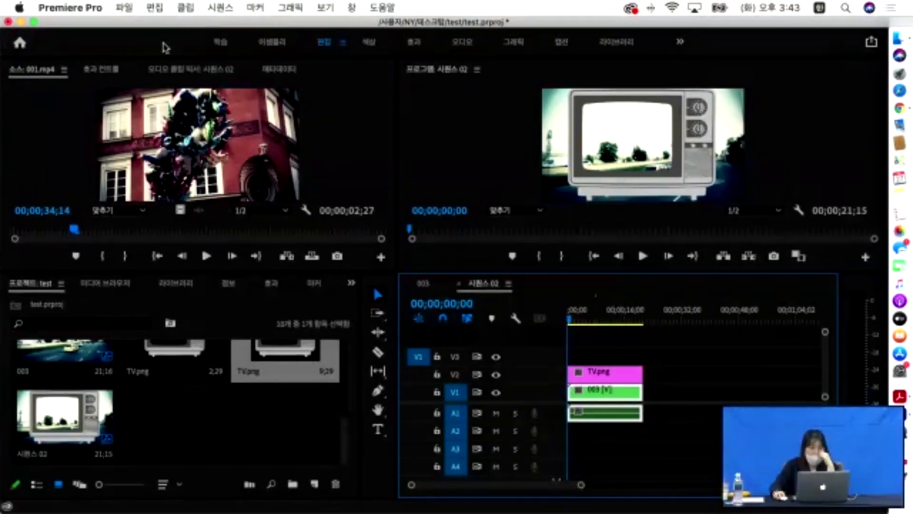
left_click(102, 70)
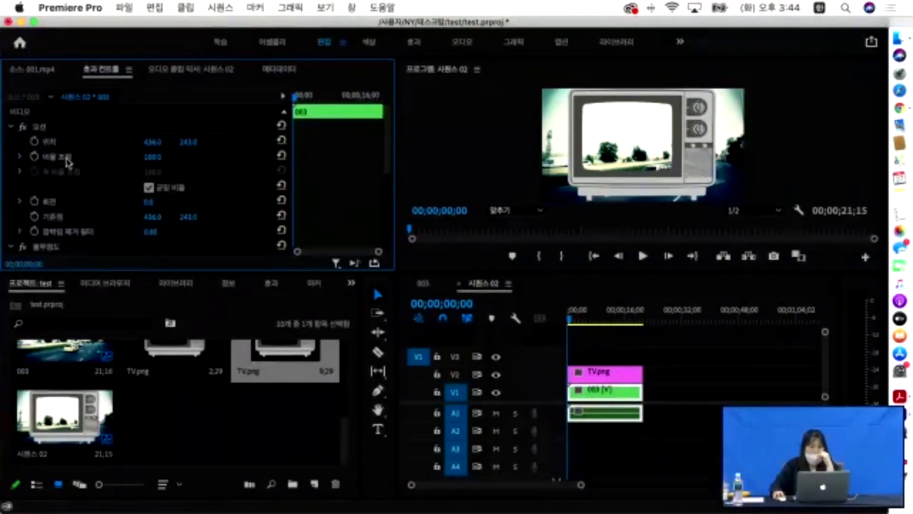
- Scale the 003 footage down to 71 and nudge it slightly
left_click_drag(153, 156, 140, 157)
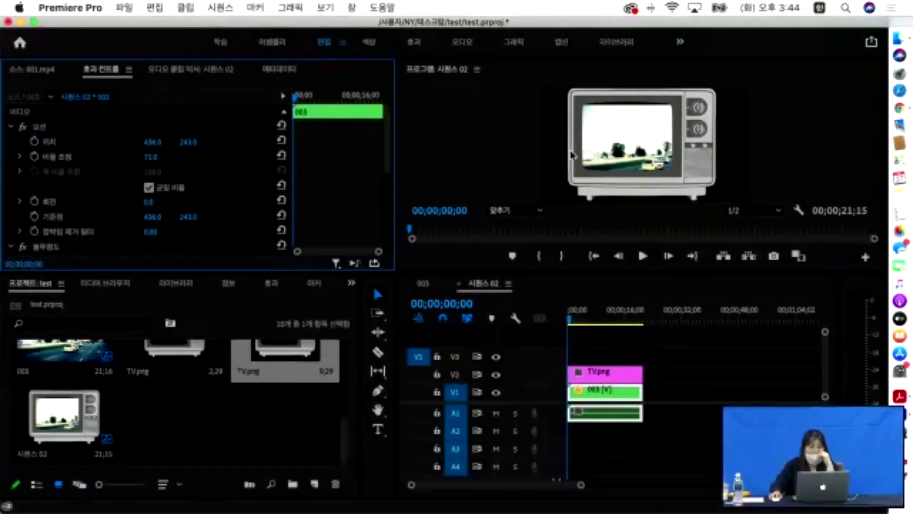
left_click(652, 165)
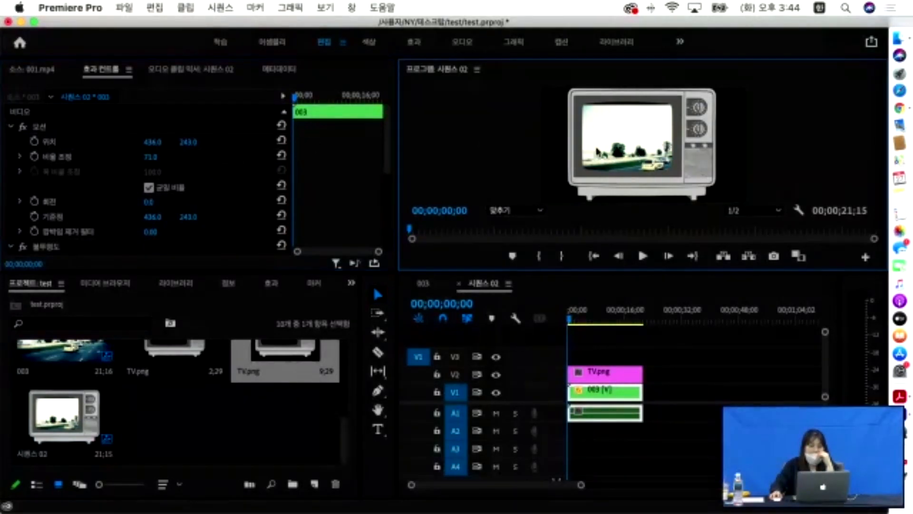
left_click_drag(188, 141, 185, 142)
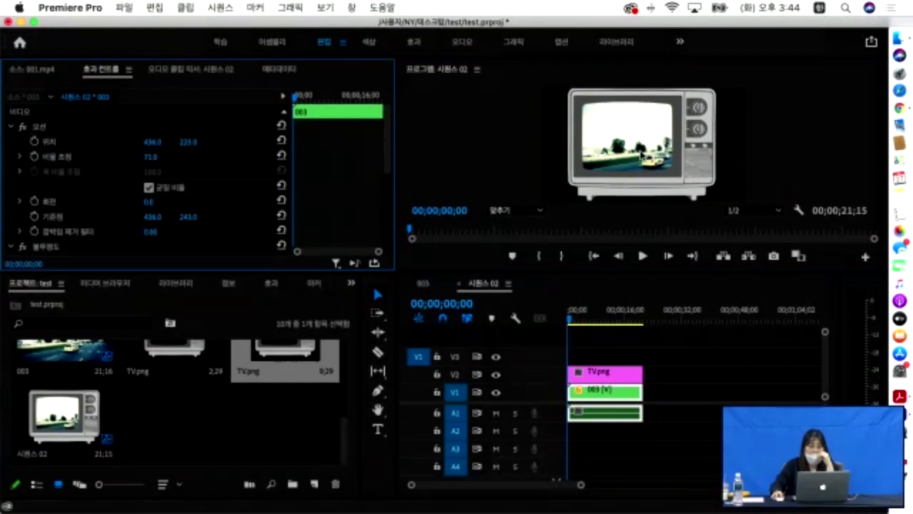
- Drag the TV frame in the Program monitor to 442.2, 278.8 and enlarge the monitor area
left_click(642, 145)
left_click_drag(642, 145, 671, 154)
left_click(589, 149)
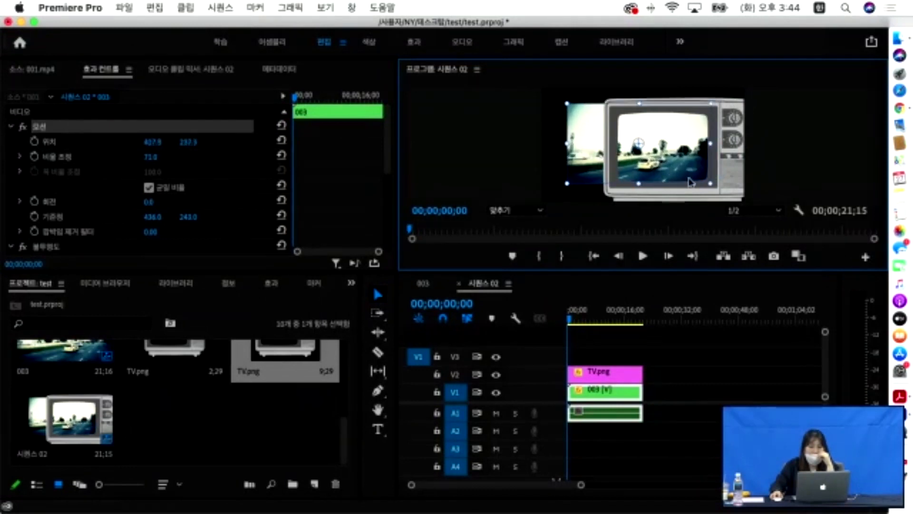
left_click(740, 186)
left_click_drag(739, 185, 701, 178)
left_click(611, 378)
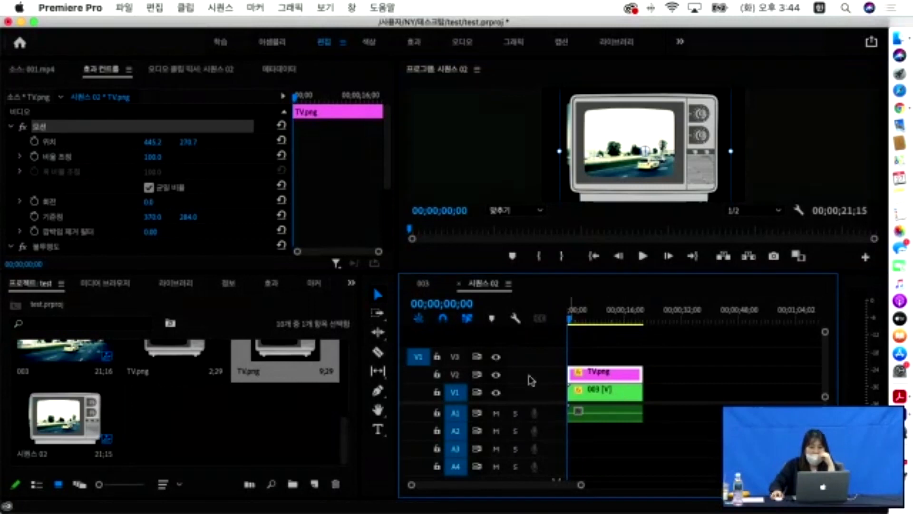
left_click_drag(706, 175, 706, 179)
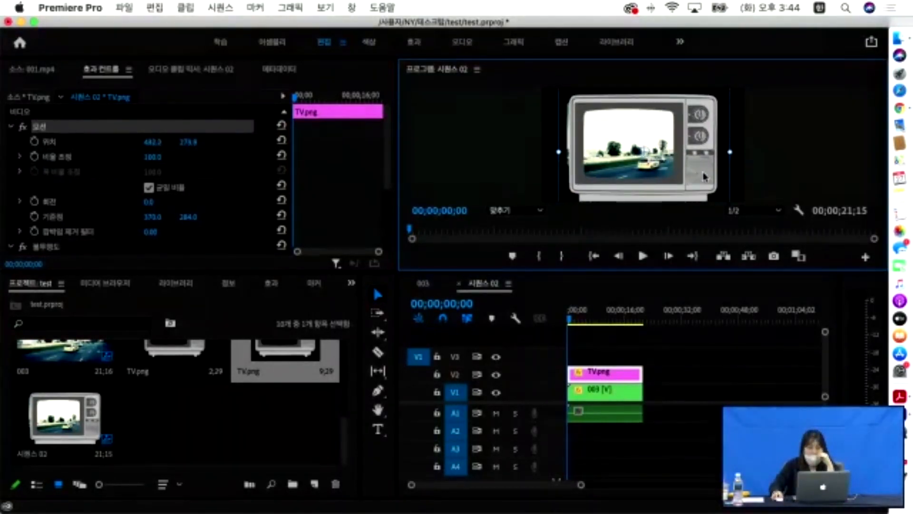
left_click_drag(624, 271, 620, 316)
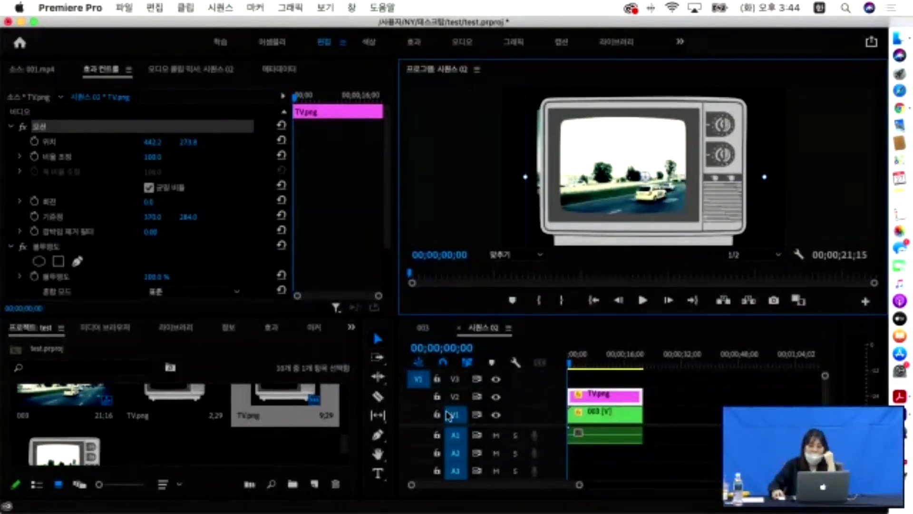
- Lock the TV frame's V2 track and unlock the V1 footage track
left_click(606, 422)
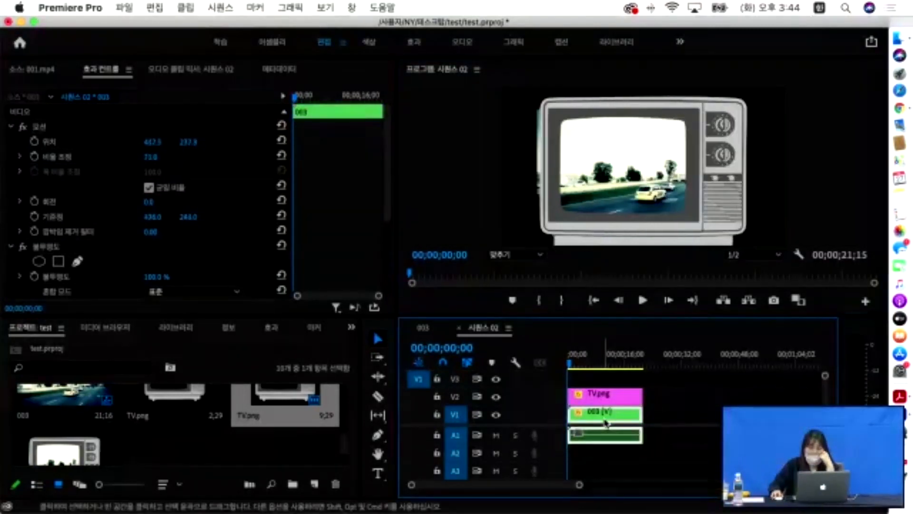
left_click(609, 395)
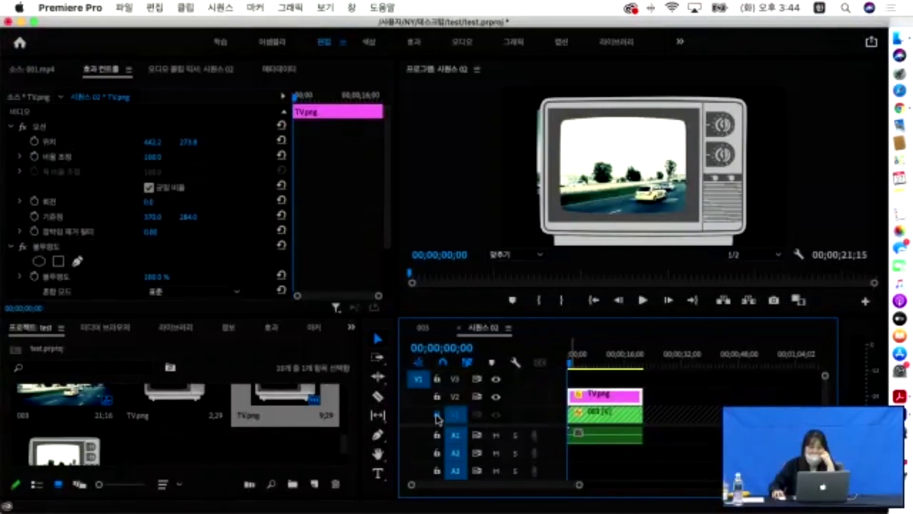
left_click(437, 414)
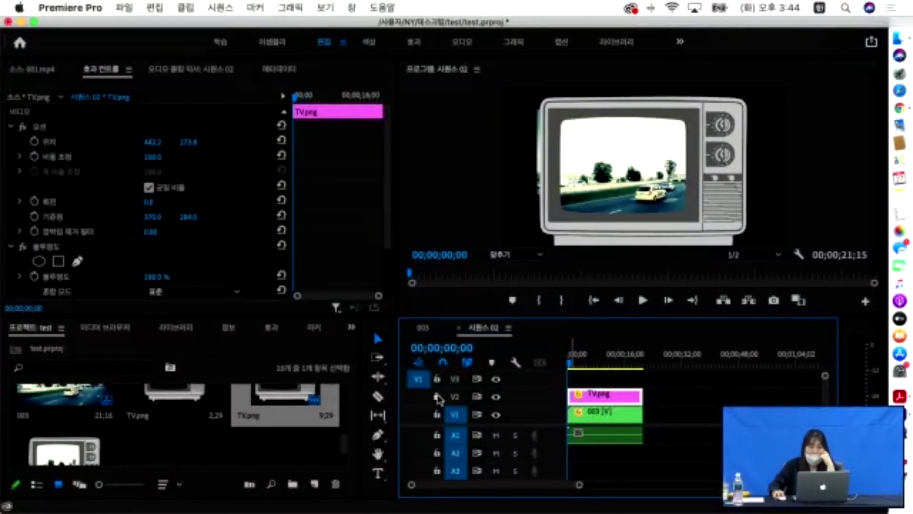
left_click(436, 396)
- Resize the 003 footage to 66.8 at position 421.1, 240.6 to fill the TV screen
left_click(604, 414)
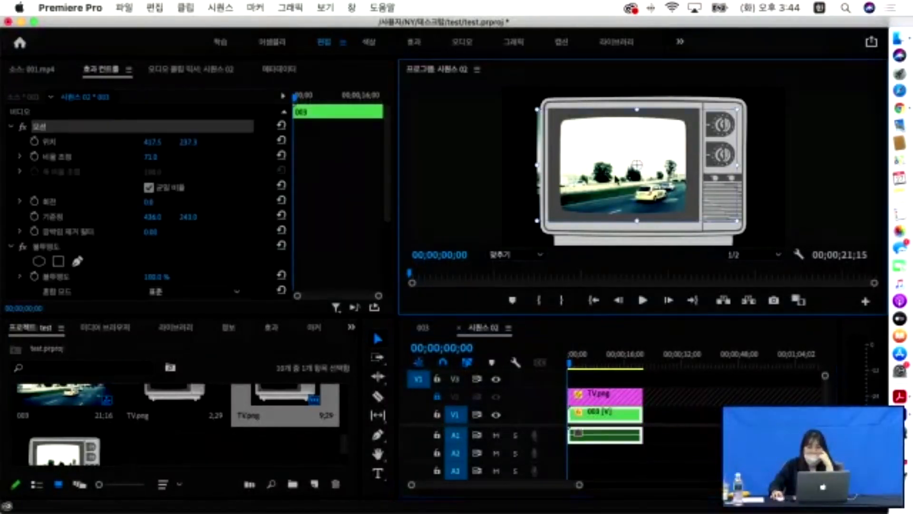
mouse_move(646, 169)
left_mouse_down()
mouse_move(653, 175)
mouse_move(640, 165)
left_mouse_up()
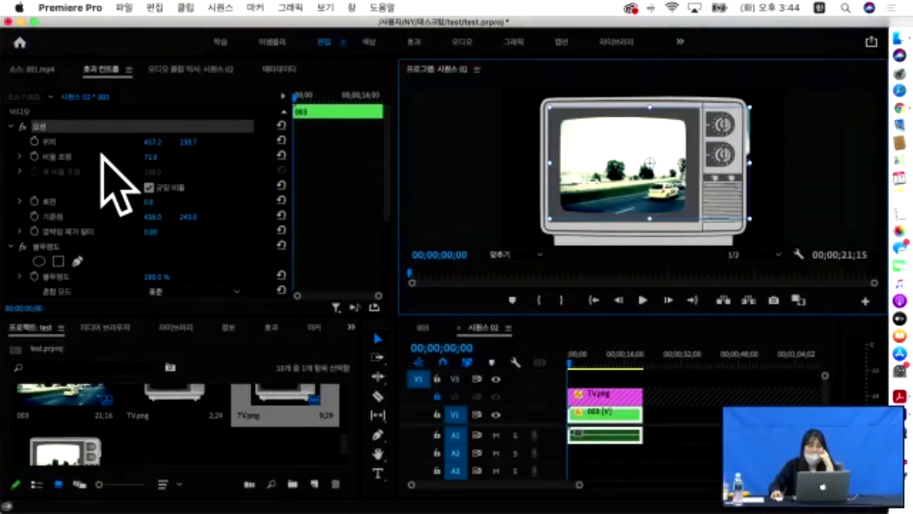
left_click_drag(191, 142, 141, 156)
left_click_drag(622, 182, 591, 182)
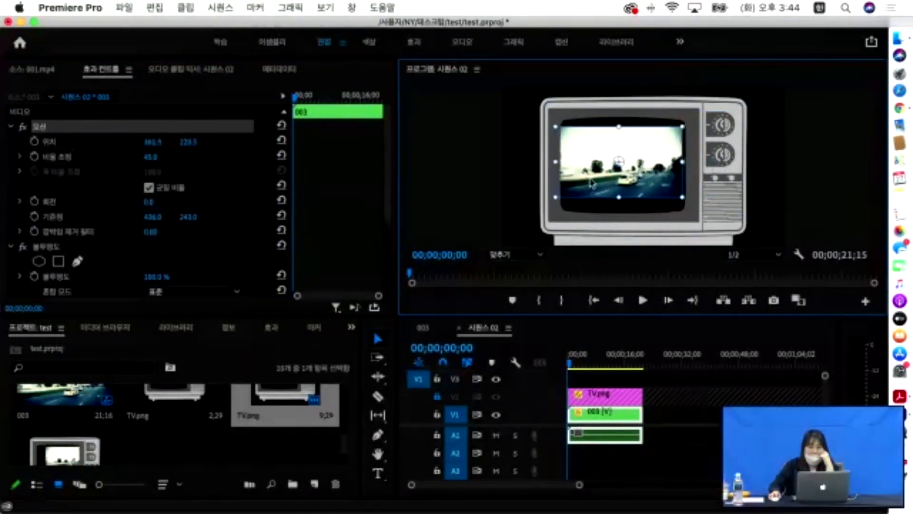
left_click_drag(680, 194, 679, 205)
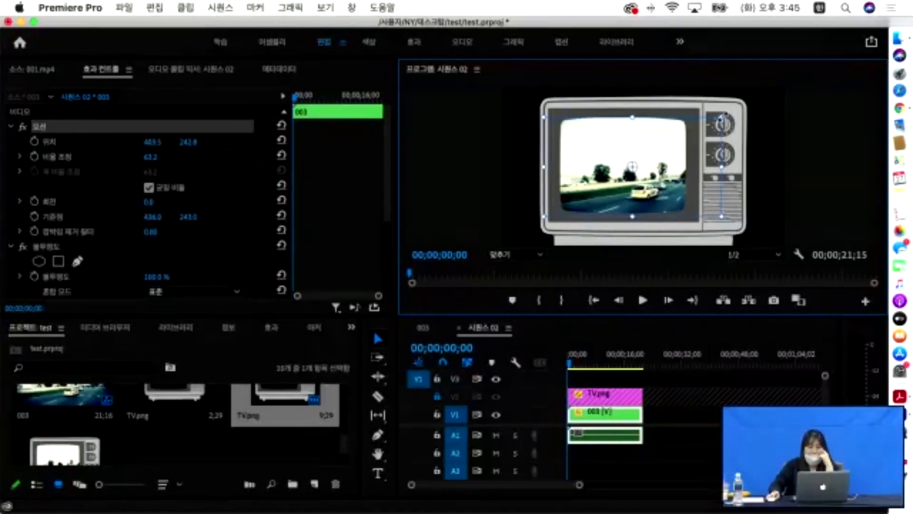
left_click_drag(721, 117, 732, 114)
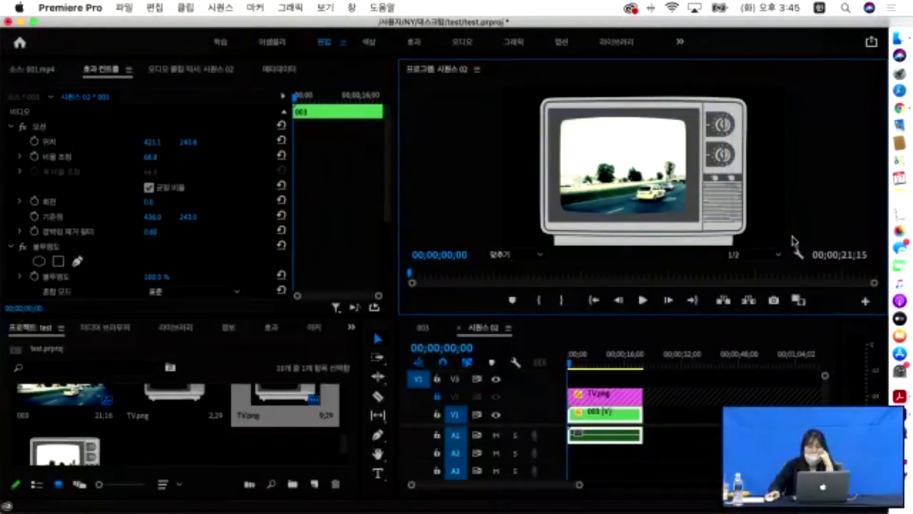
- Play the sequence briefly to preview the footage inside the TV, then stop
left_click(563, 367)
key("space")
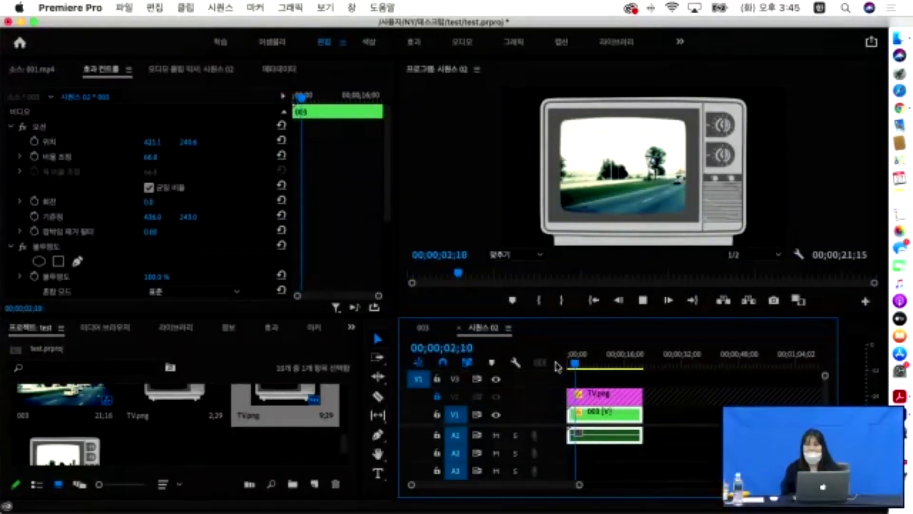
key("space")
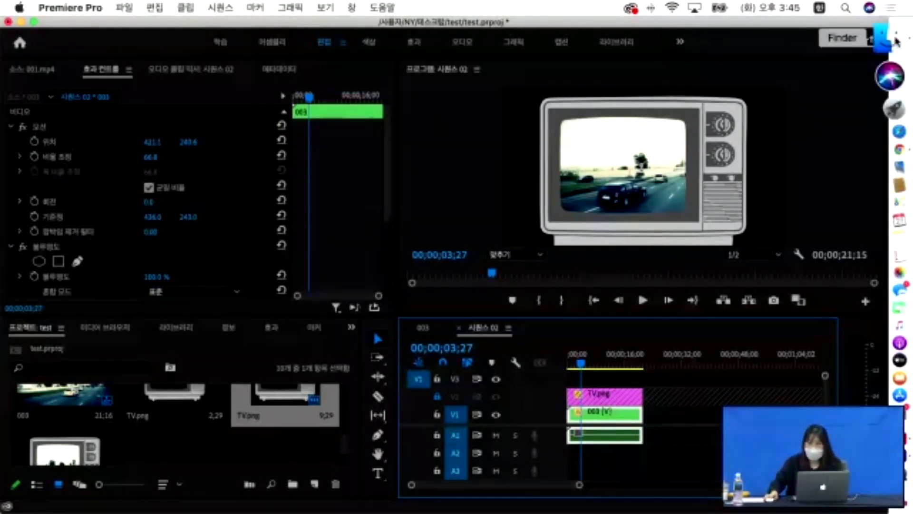
- Browse the 03. 비디오전환효과 folder in Finder, then switch Premiere Pro to the 003 sequence
left_click(879, 38)
key("Down")
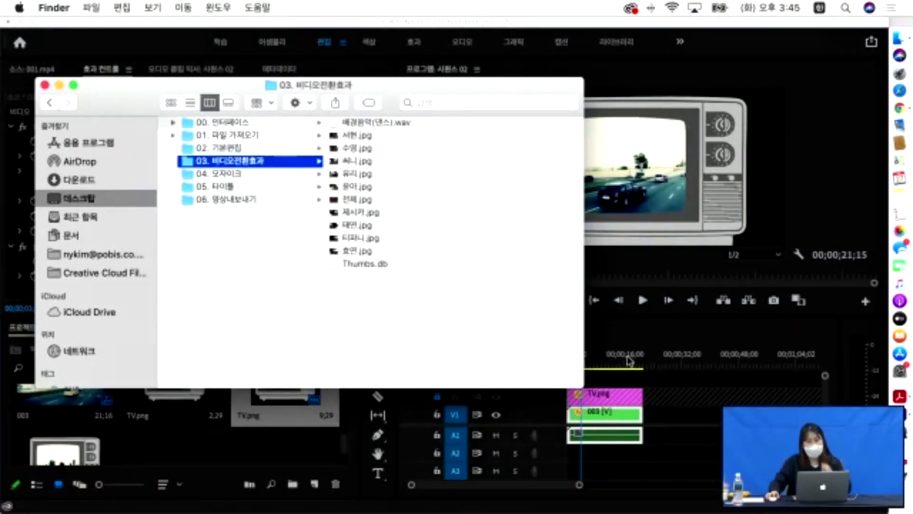
left_click(775, 193)
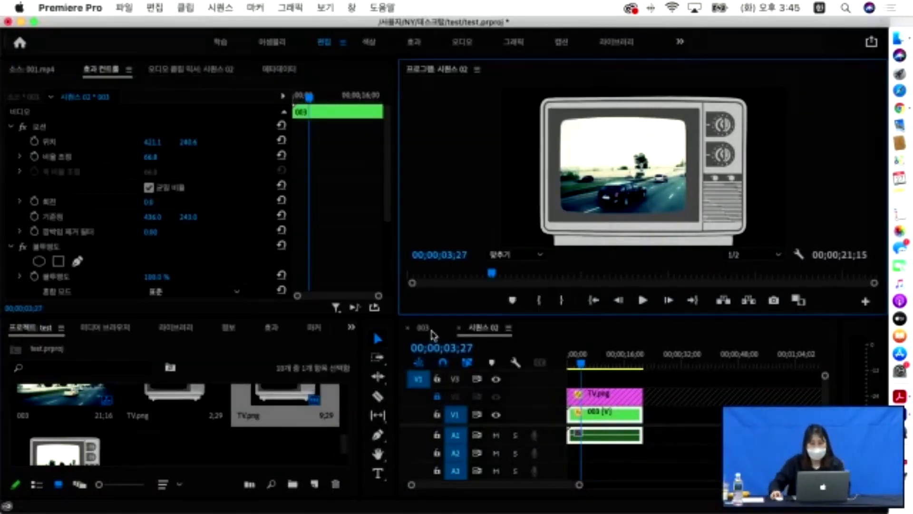
left_click(424, 328)
- Move the playhead to about three seconds and show the Effects list filtered by 자르기
mouse_move(570, 365)
left_mouse_down()
mouse_move(642, 365)
mouse_move(566, 368)
left_mouse_up()
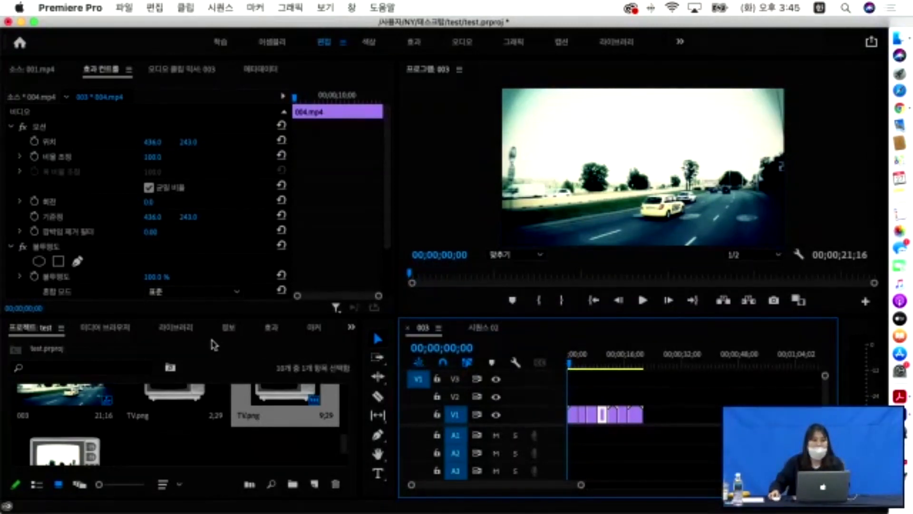
left_click(272, 329)
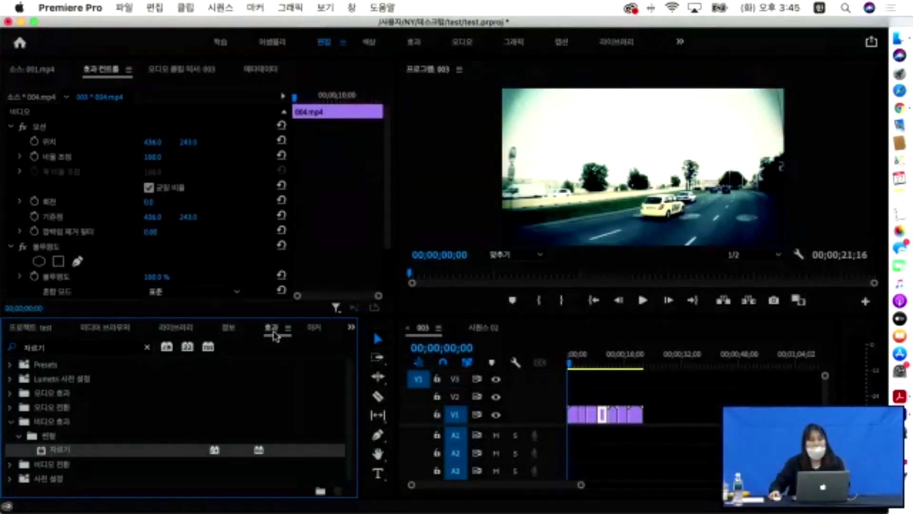
- Look through the Window menu's panel list and close it without changes
left_click(353, 7)
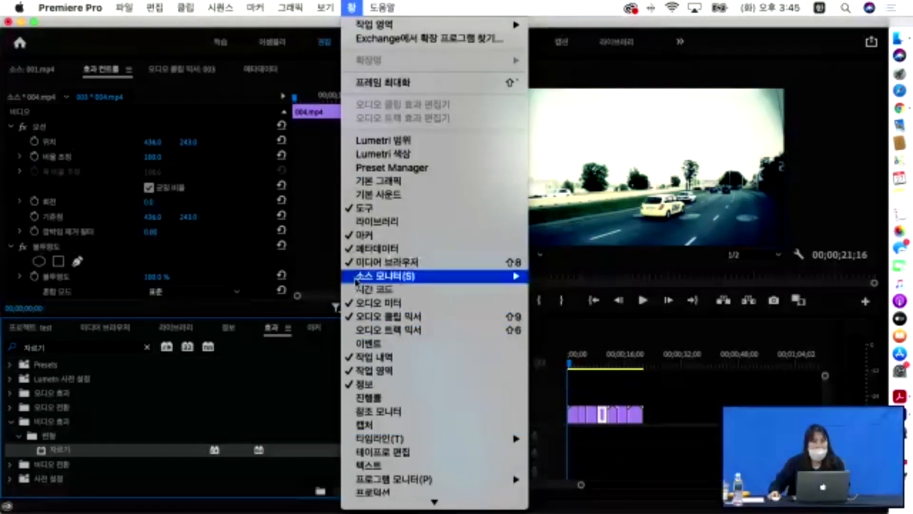
scroll(379, 325, "down", 3)
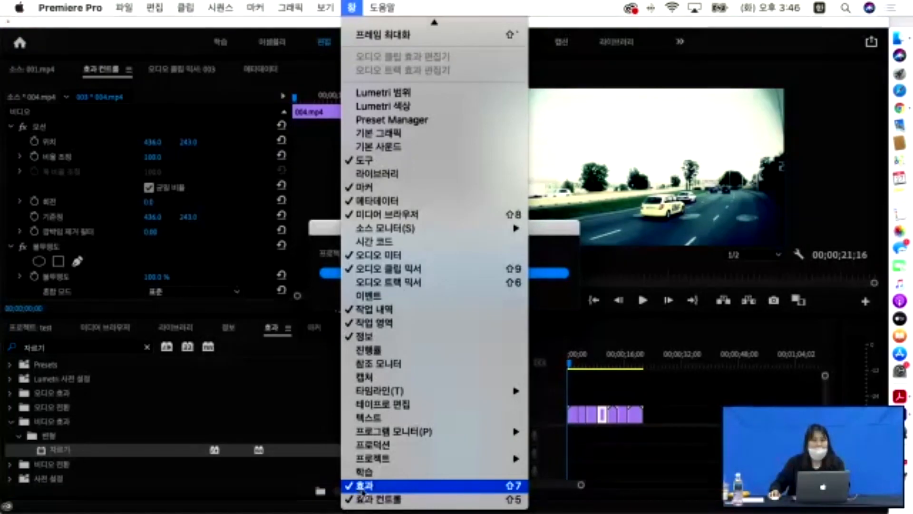
left_click(246, 352)
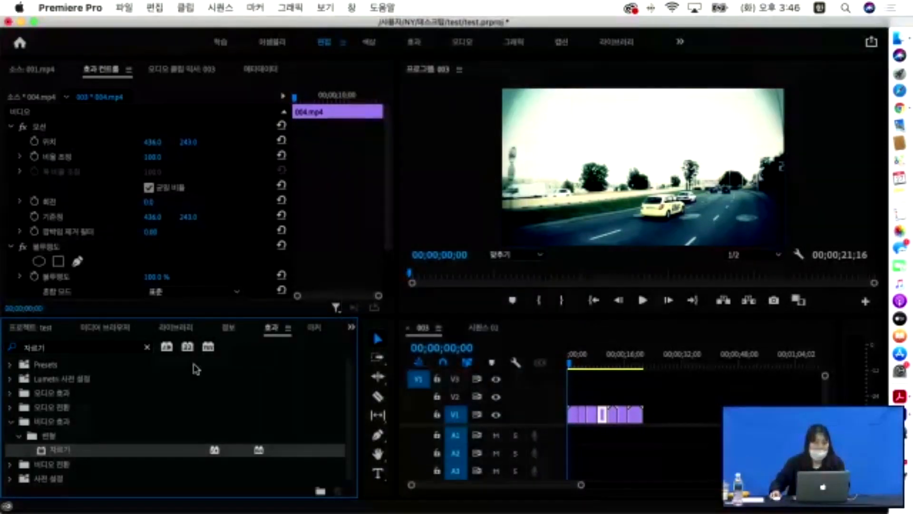
- Clear the 자르기 effects search and expand 비디오 전환 → 디졸브 to list 교차 디졸브
left_click(148, 347)
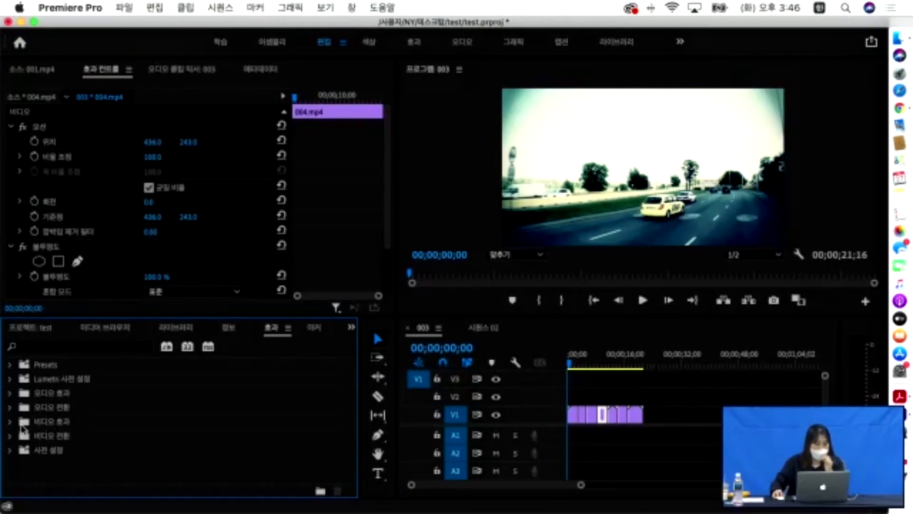
left_click(10, 436)
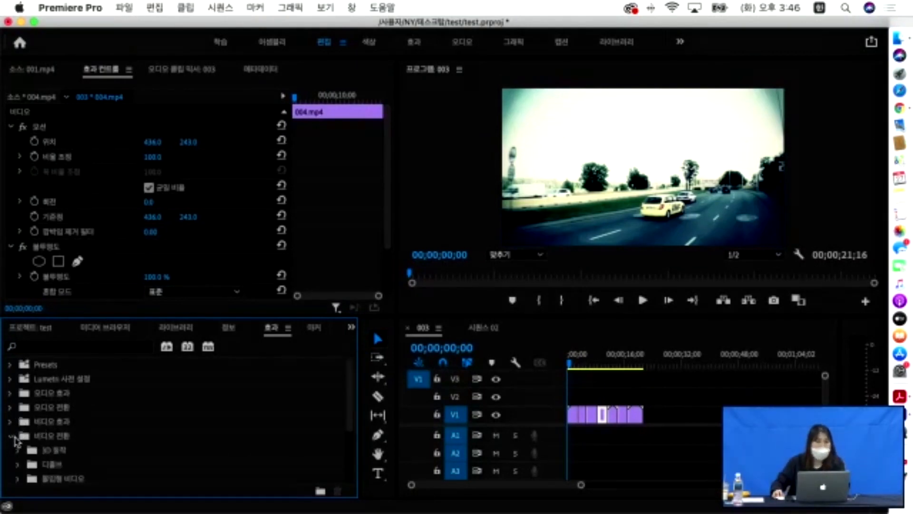
scroll(29, 431, "down", 5)
scroll(32, 401, "up", 2)
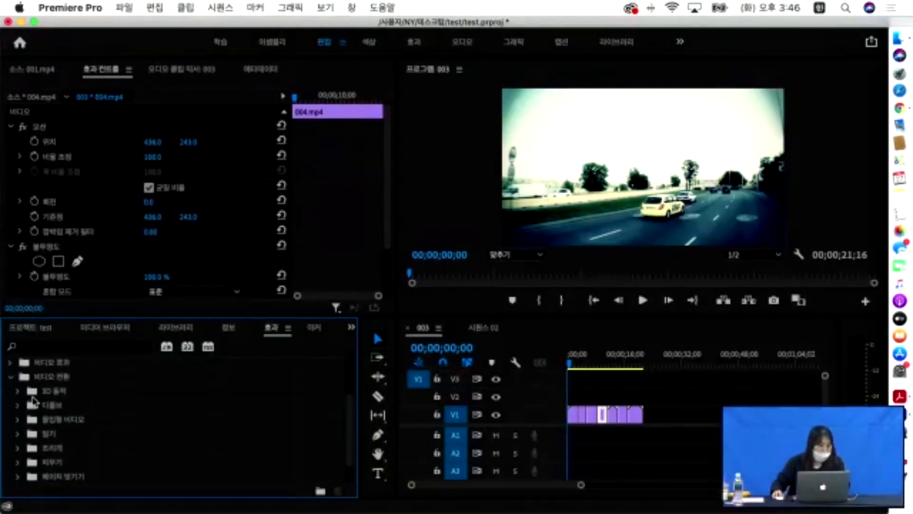
left_click(57, 394)
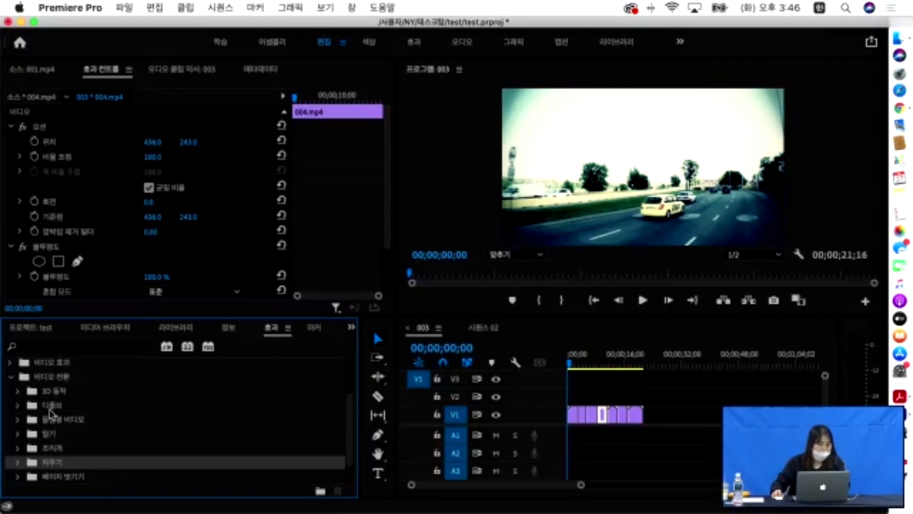
left_click(17, 404)
scroll(30, 412, "down", 1)
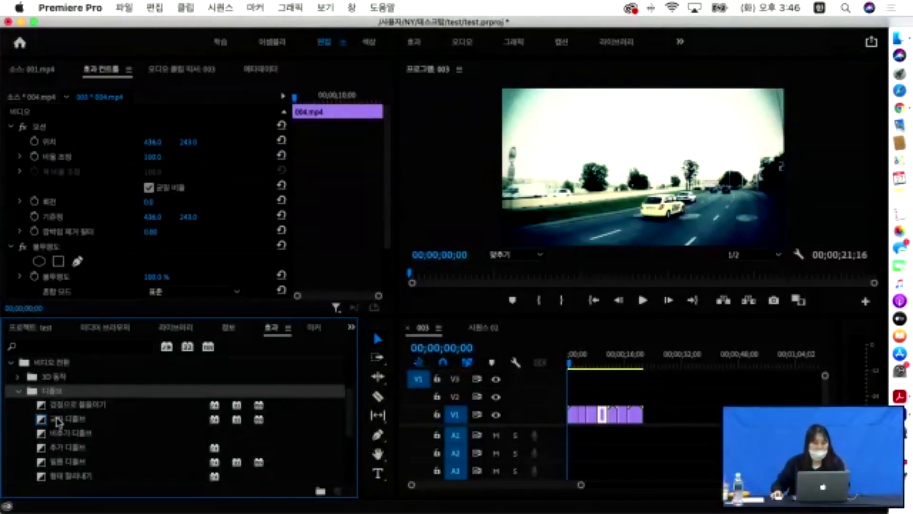
left_click_drag(57, 422, 210, 442)
- Place a 교차 디졸브 transition at the first V1 cut and preview it around 3 seconds
left_click_drag(512, 445, 588, 425)
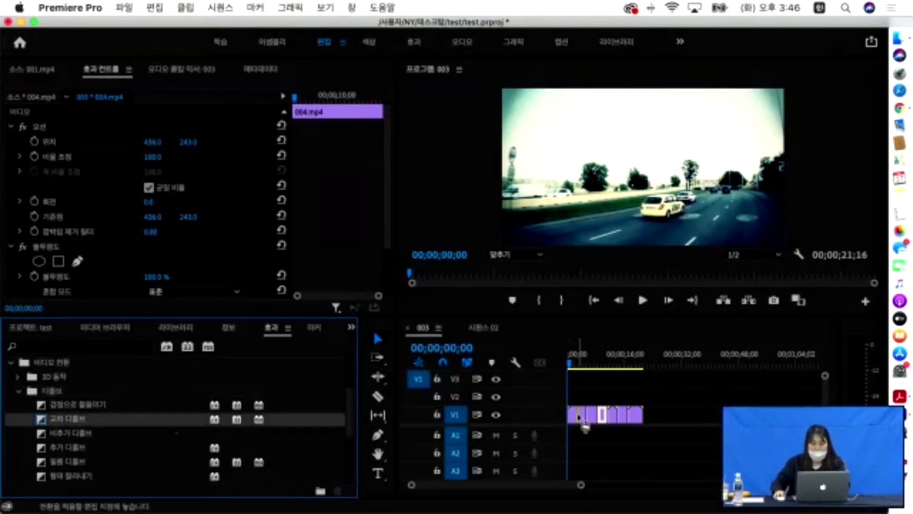
left_click_drag(585, 425, 584, 423)
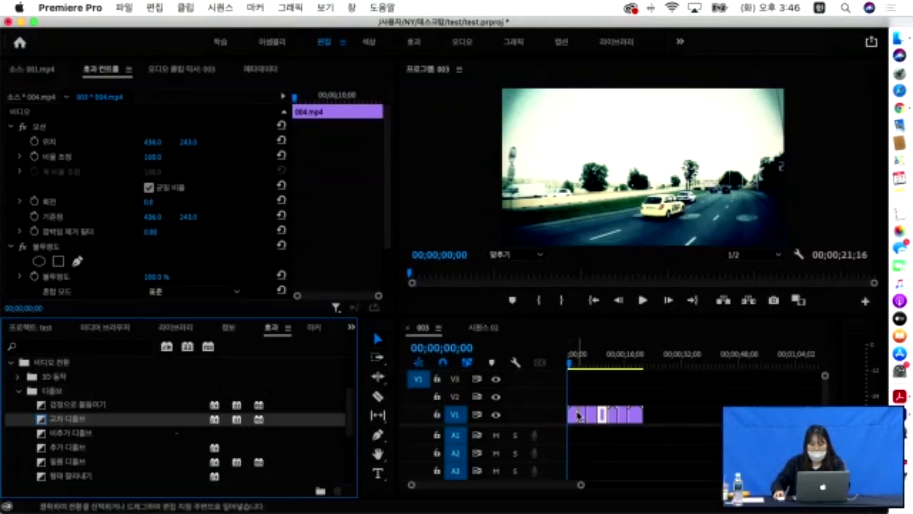
left_click_drag(581, 485, 559, 490)
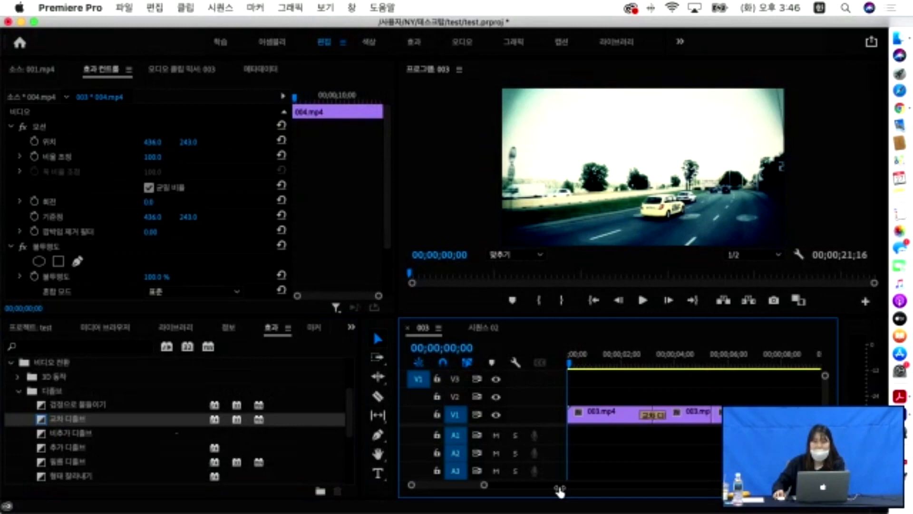
left_click(656, 418)
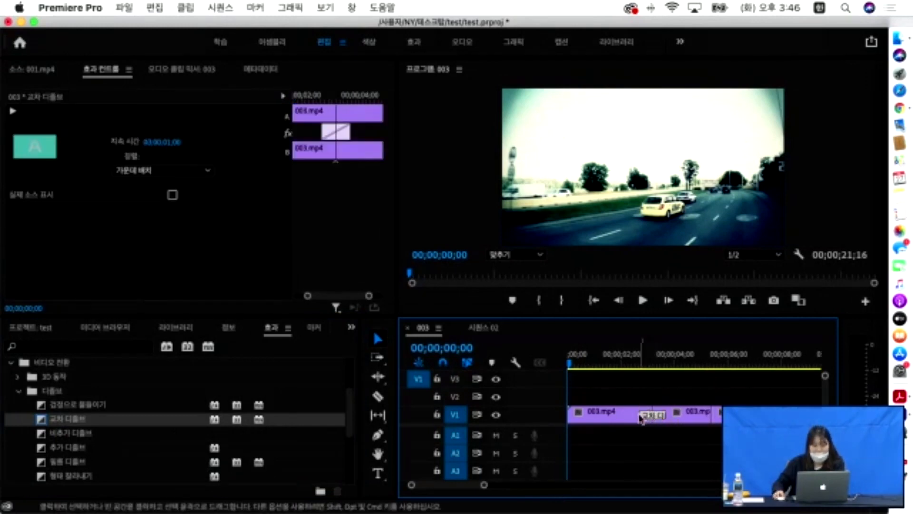
left_click(652, 418)
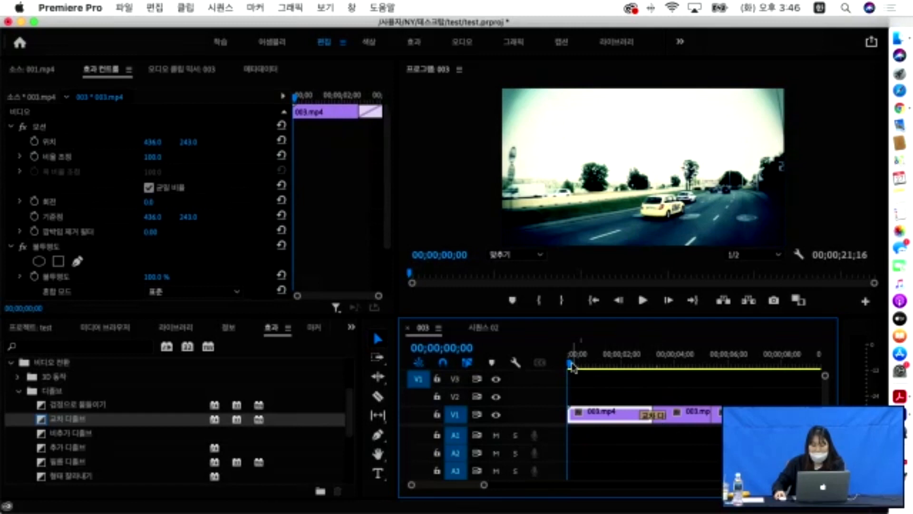
key("space")
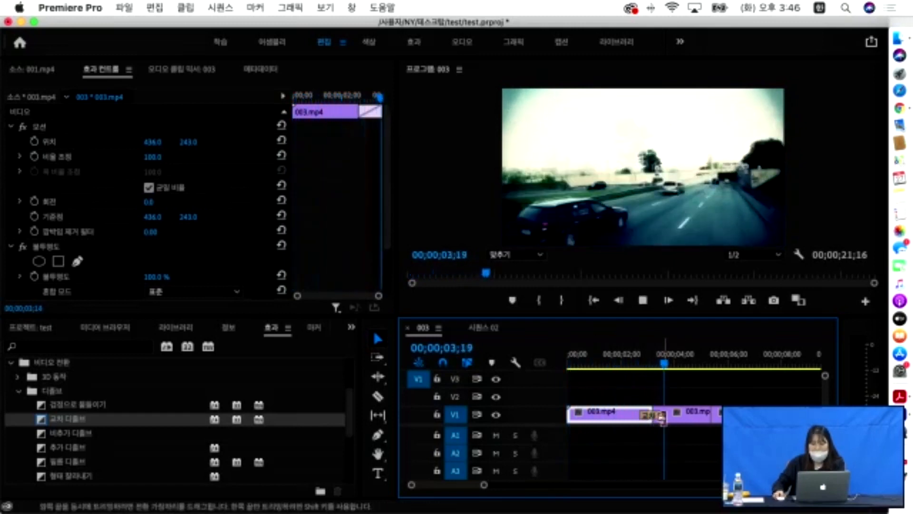
left_click(642, 366)
left_click_drag(642, 367, 687, 366)
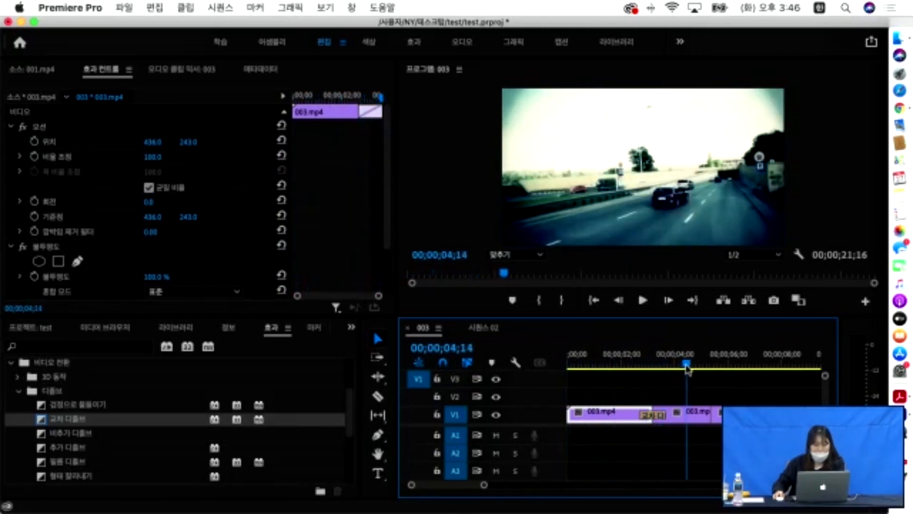
- Add the 3D 동작 뒤집기 transition at the next cut on V1
left_click(18, 377)
left_click(56, 391)
left_click_drag(61, 394, 716, 423)
left_click_drag(686, 367, 736, 371)
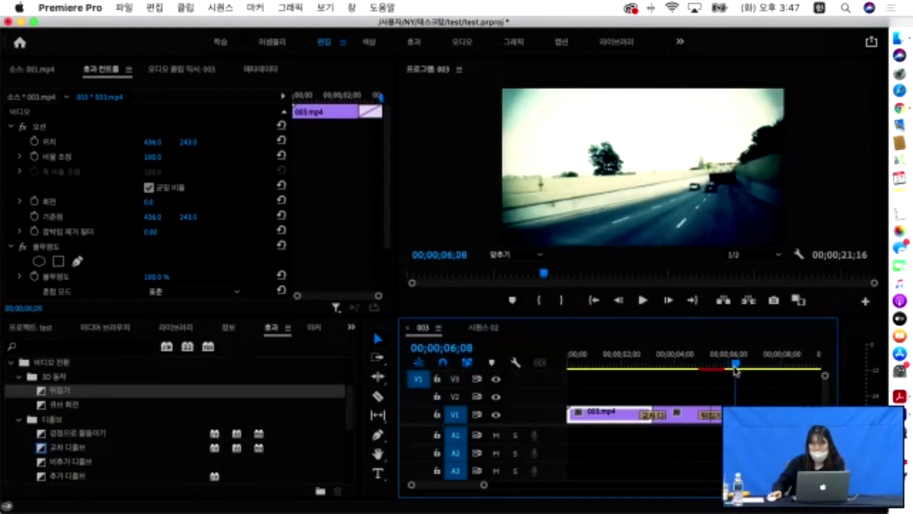
- Extend the 뒤집기 transition to 00;00;01;29 starting earlier, then show the 03. 비디오전환효과 folder in Finder
left_click(708, 416)
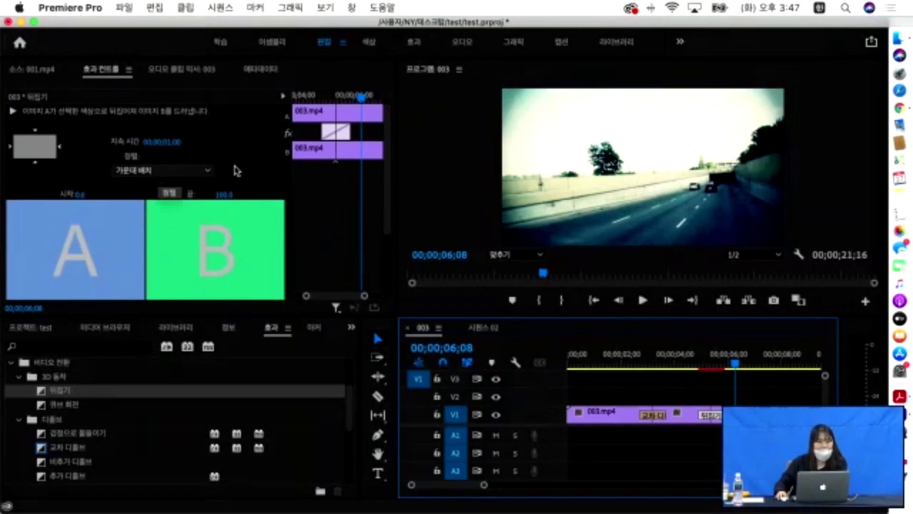
left_click_drag(325, 133, 315, 134)
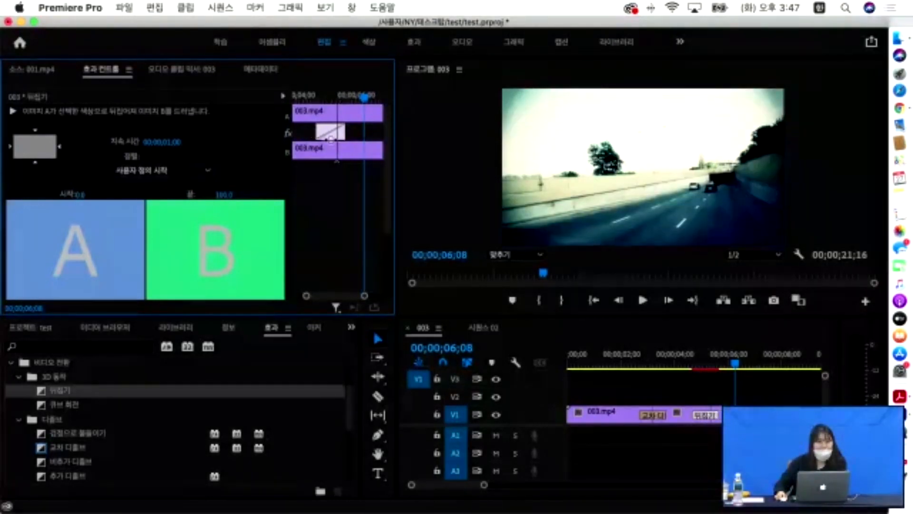
left_click_drag(736, 364, 710, 366)
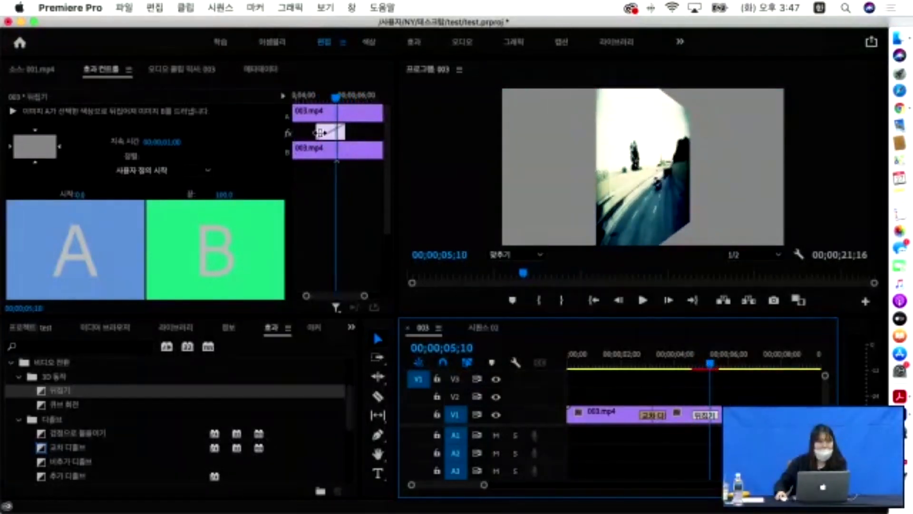
left_click_drag(320, 131, 357, 132)
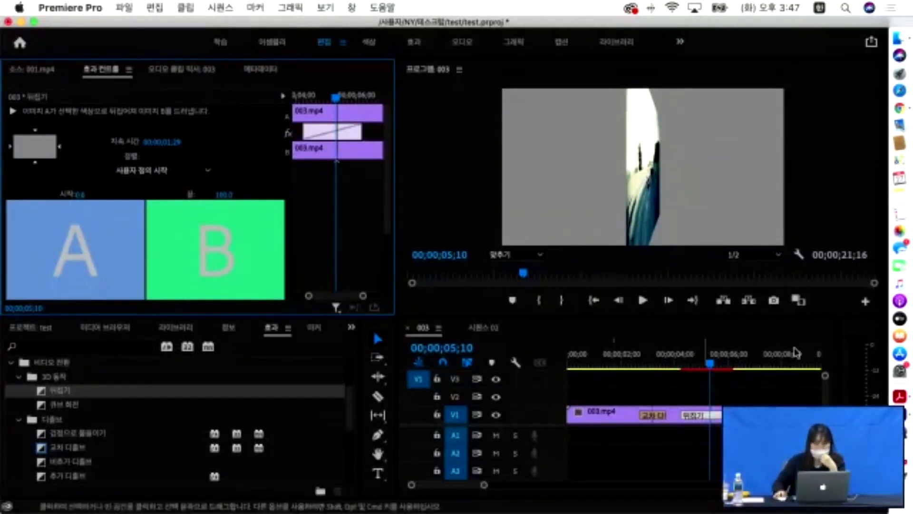
left_click(897, 39)
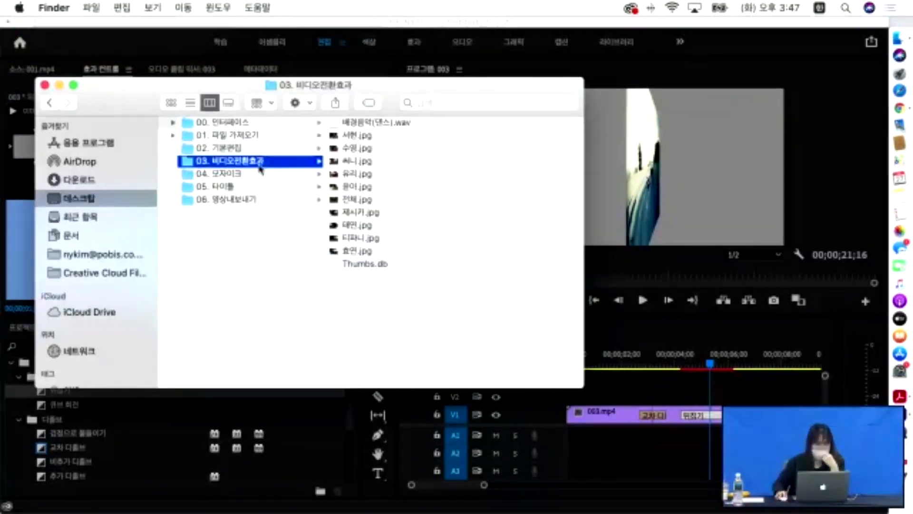
- Check the 04. 모자이크 folder's single interview video, then switch back to Premiere Pro
left_click(219, 174)
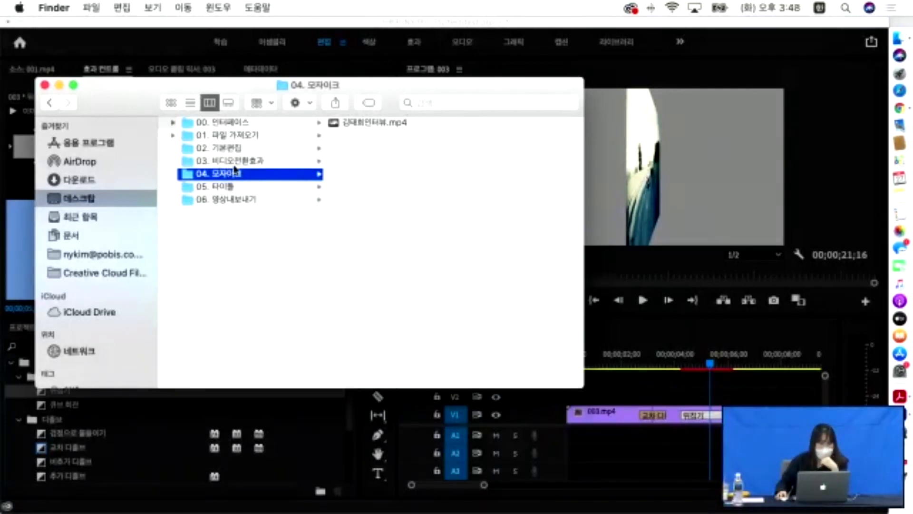
left_click(76, 427)
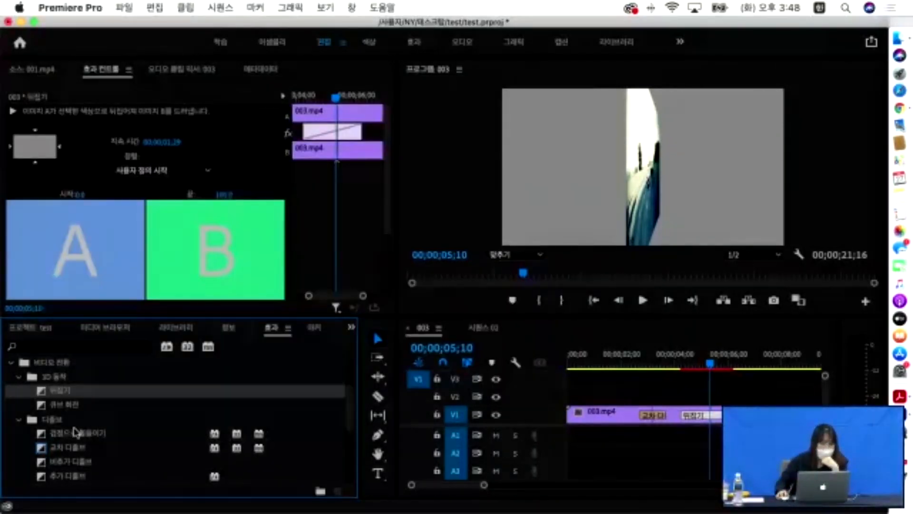
- Place a 비추가 디졸브 transition at the last cut on V1
scroll(66, 424, "down", 5)
scroll(56, 418, "up", 1)
left_click(62, 405)
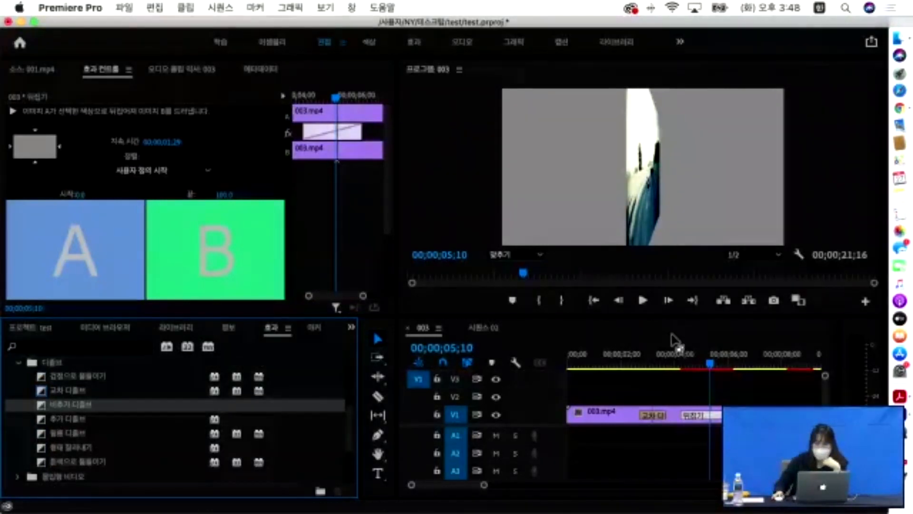
left_click_drag(710, 363, 804, 370)
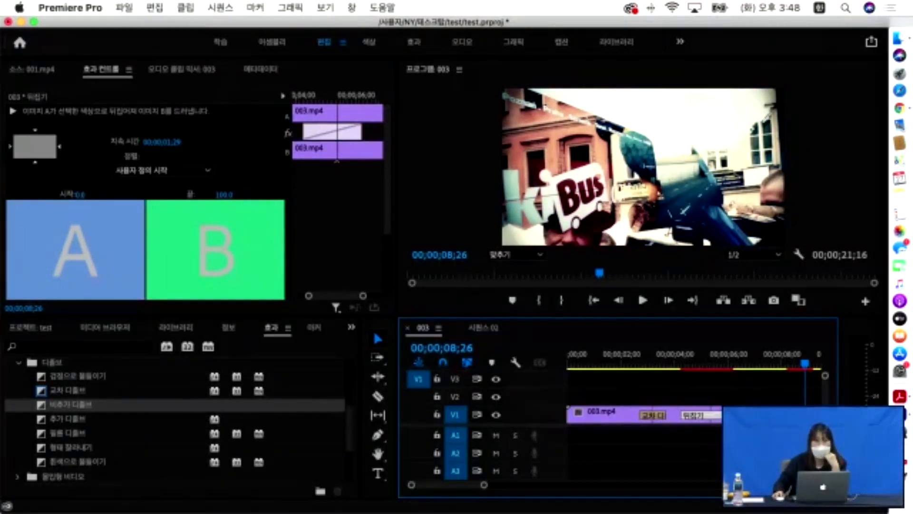
- Enlarge the Project panel and select several of its clips (005.mp4, 004.mp4, 001.mp4)
left_click(30, 327)
left_click(180, 466)
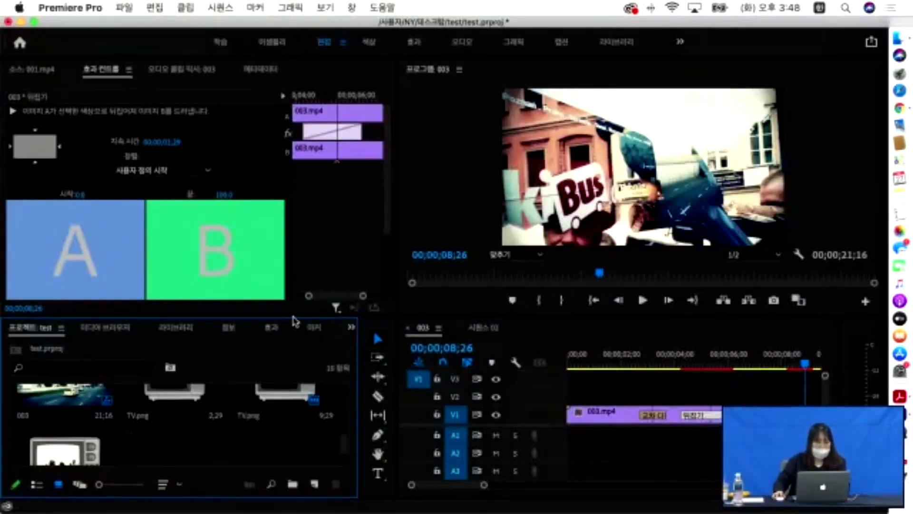
left_click_drag(292, 317, 299, 204)
left_click_drag(300, 448, 52, 277)
- Delete all existing clips, including 004.mp4 and 001.mp4, from the project bin
key("Delete")
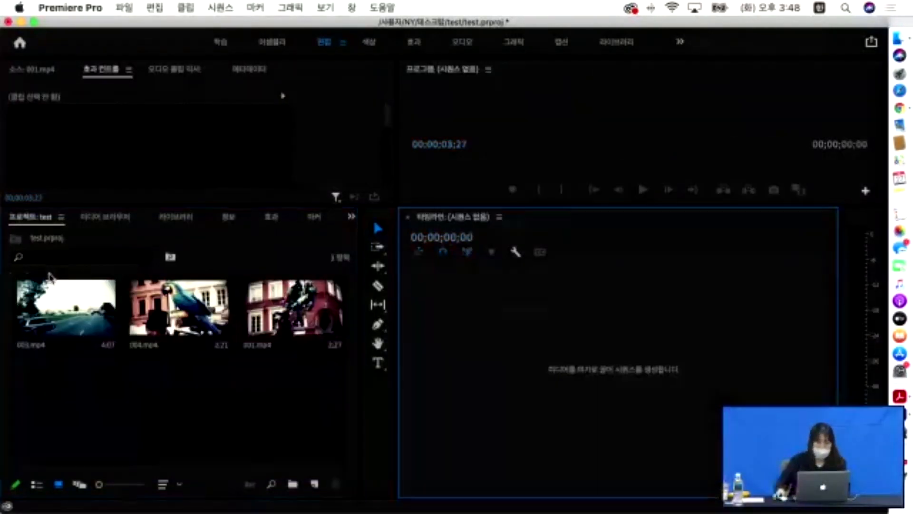
left_click_drag(298, 413, 124, 283)
left_click(50, 293, "shift")
key("Delete")
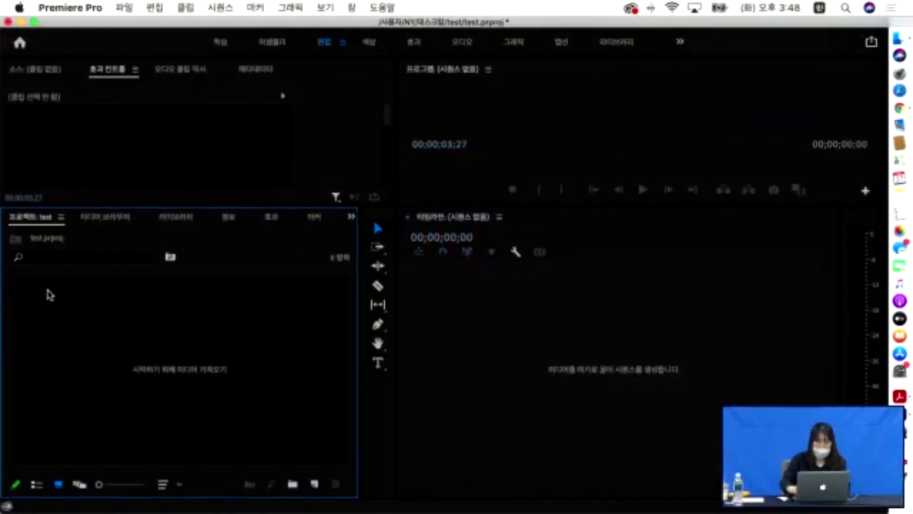
- Import the interview MP4 from the 1. 기초 → 04. 모자이크 folder
double_click(93, 332)
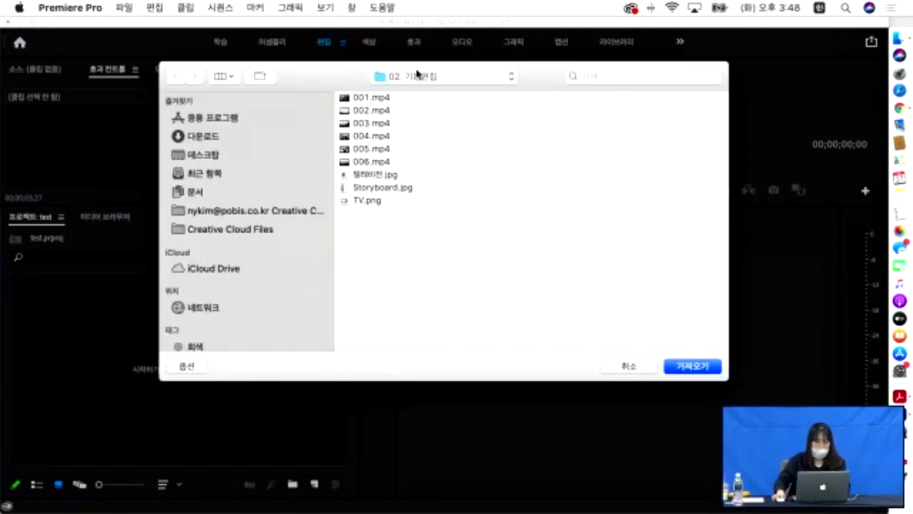
left_click(419, 75)
left_click(404, 91)
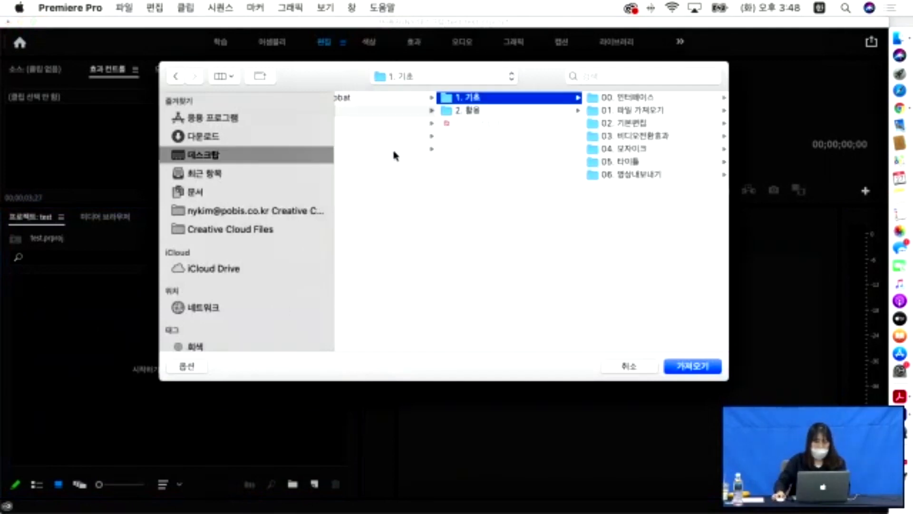
left_click(640, 137)
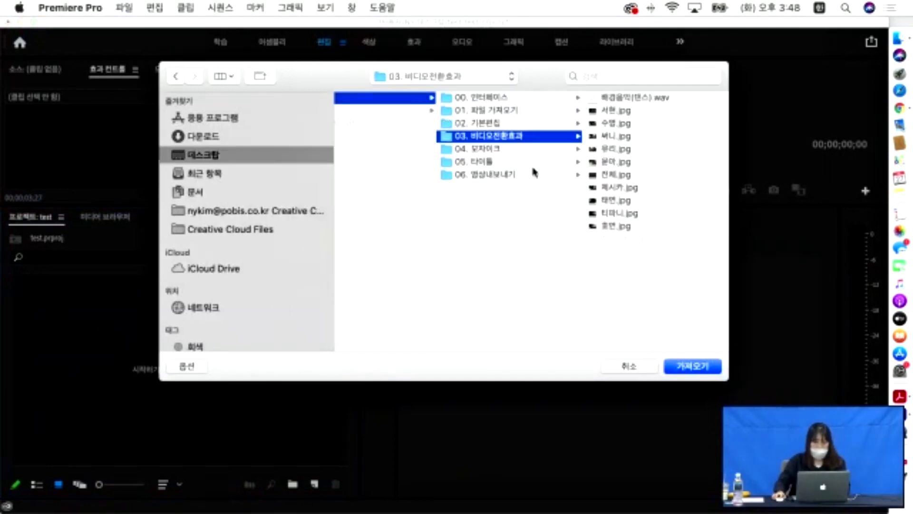
left_click(482, 148)
left_click(628, 97)
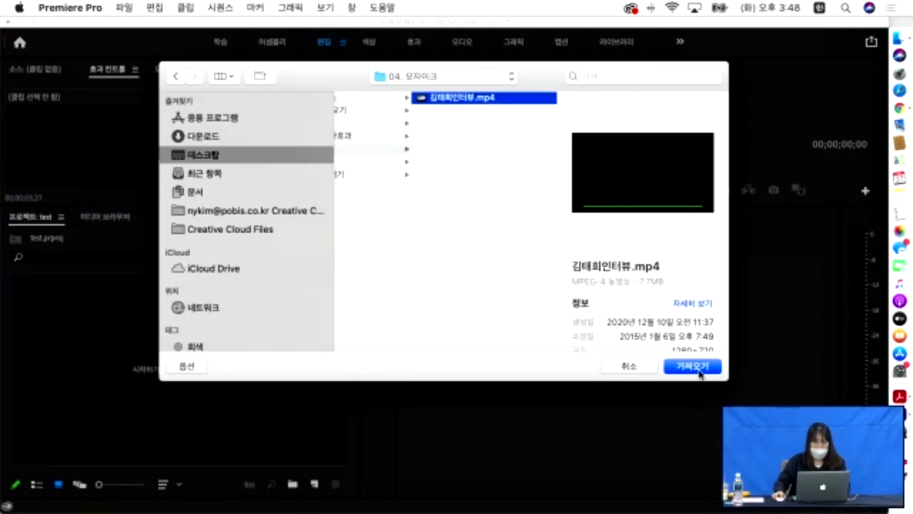
left_click(698, 368)
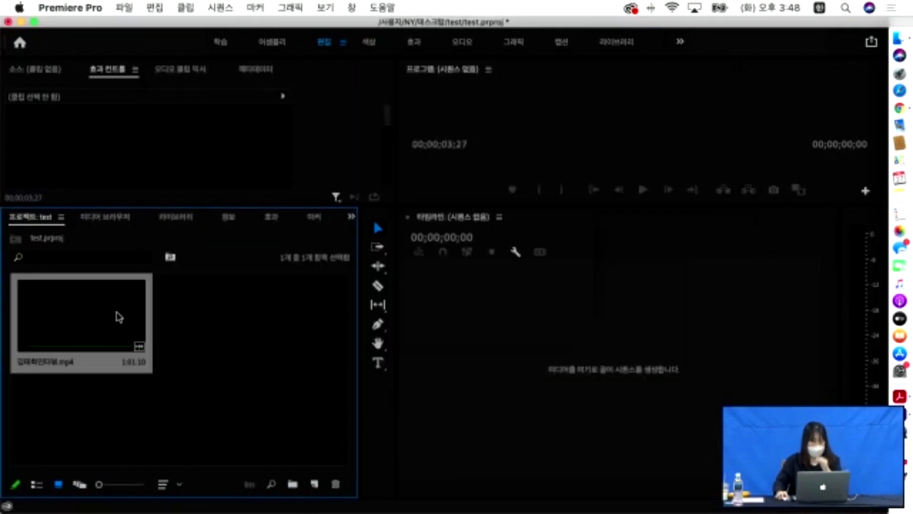
- Preview the 1:01:10 interview clip, create a sequence from it, and play its opening seconds
double_click(118, 314)
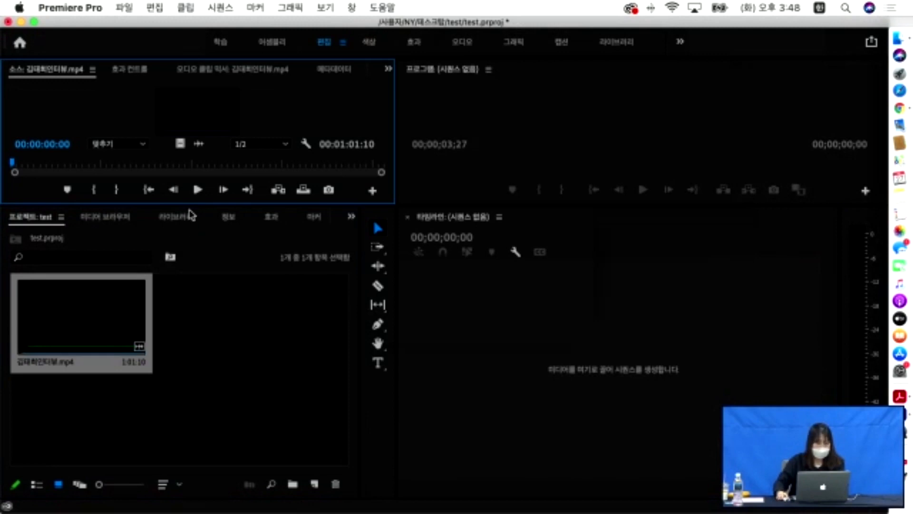
left_click_drag(193, 206, 193, 291)
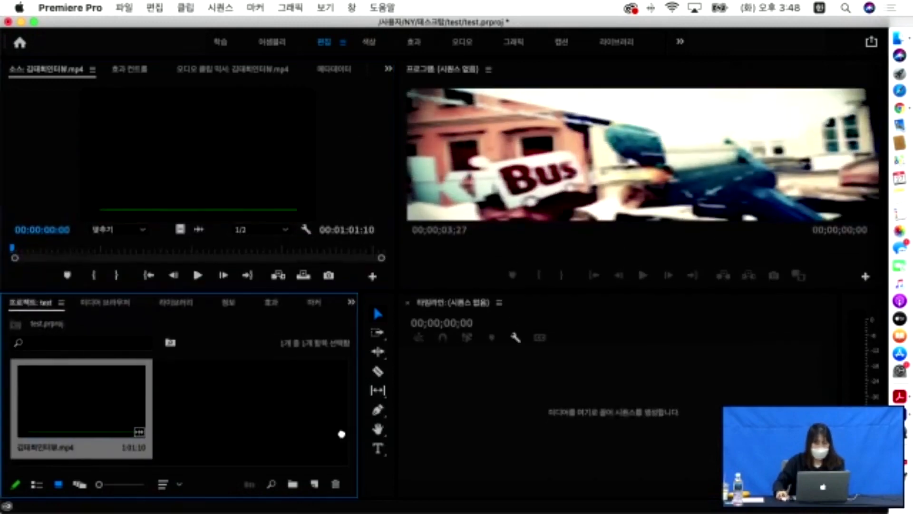
left_click_drag(595, 401, 596, 402)
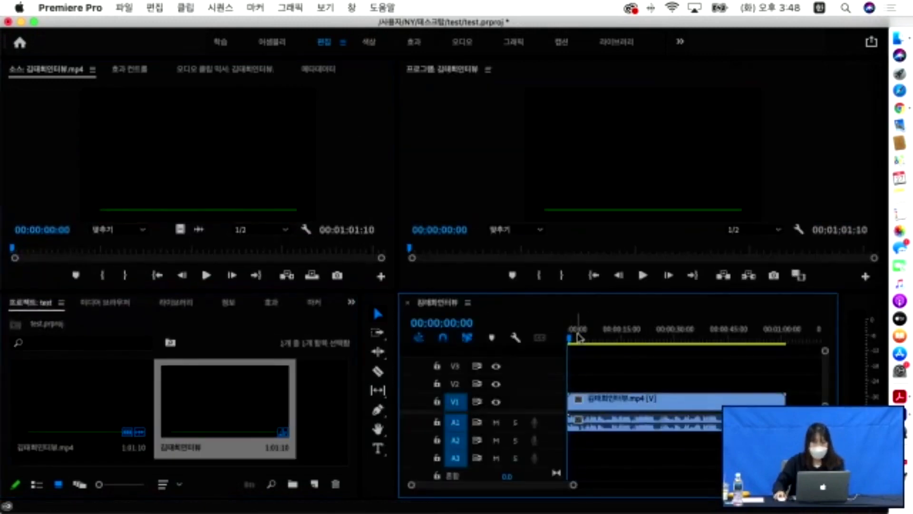
key("space")
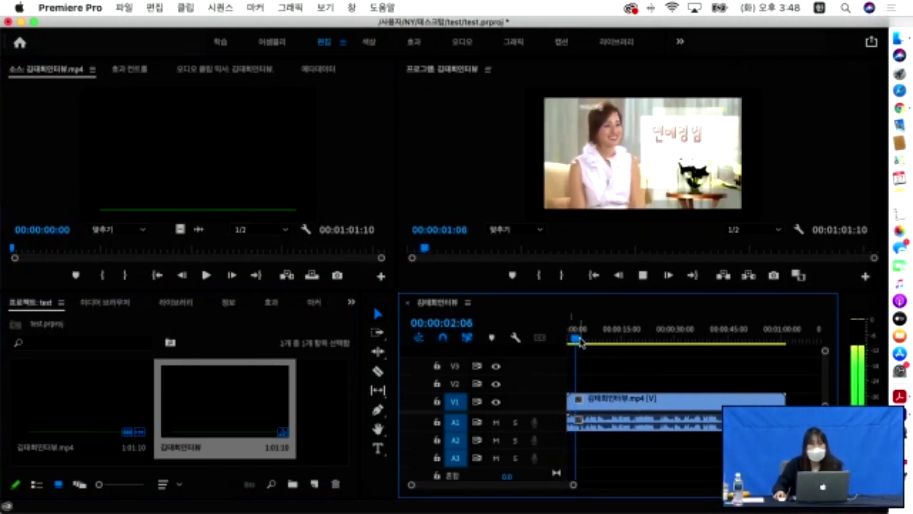
key("space")
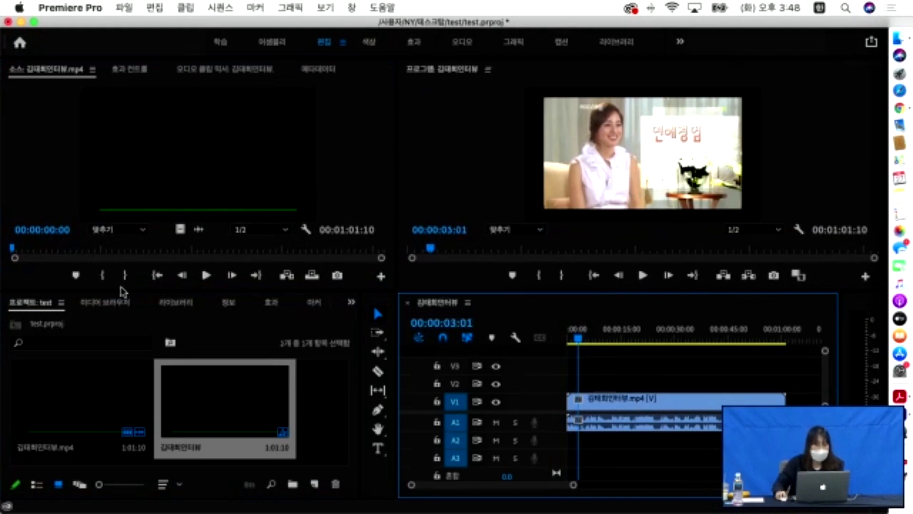
left_click(272, 302)
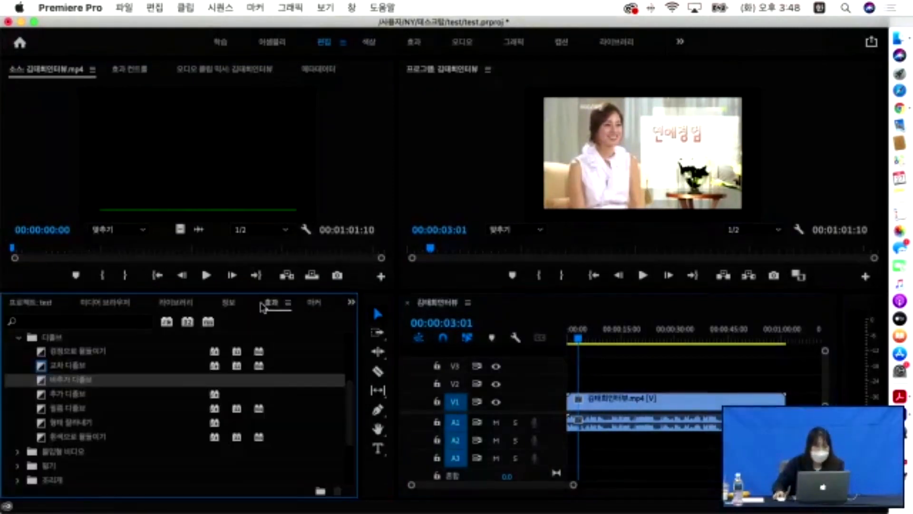
- Search the effects for 모자이 and apply the 모자이크 effect to the V1 interview clip
left_click(69, 321)
type("모자이크")
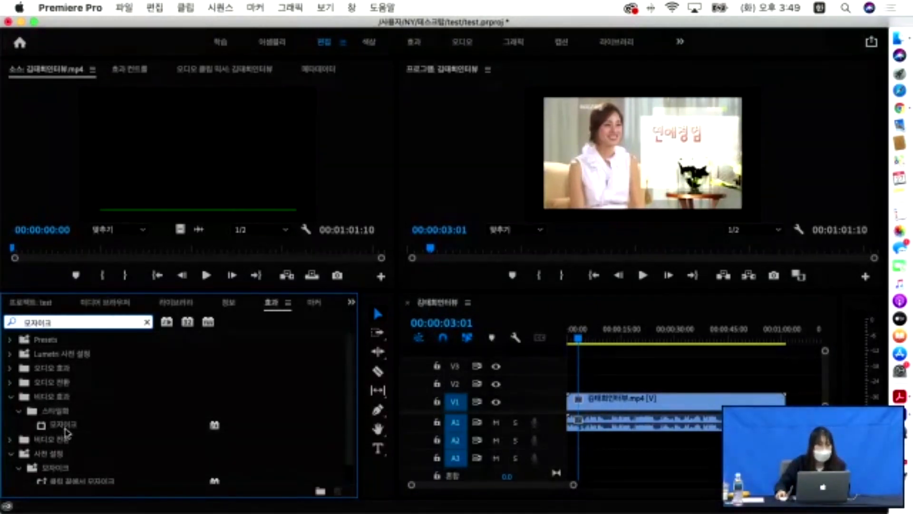
left_click(65, 428)
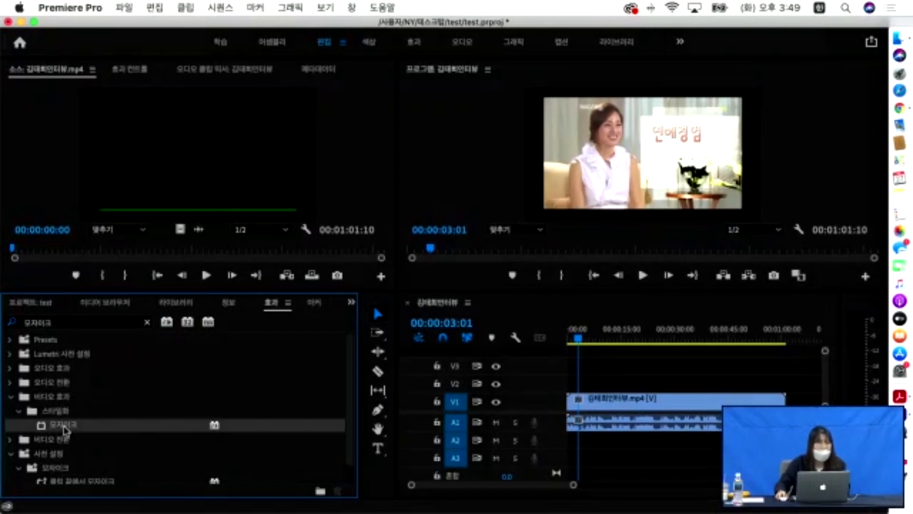
left_click_drag(65, 428, 651, 402)
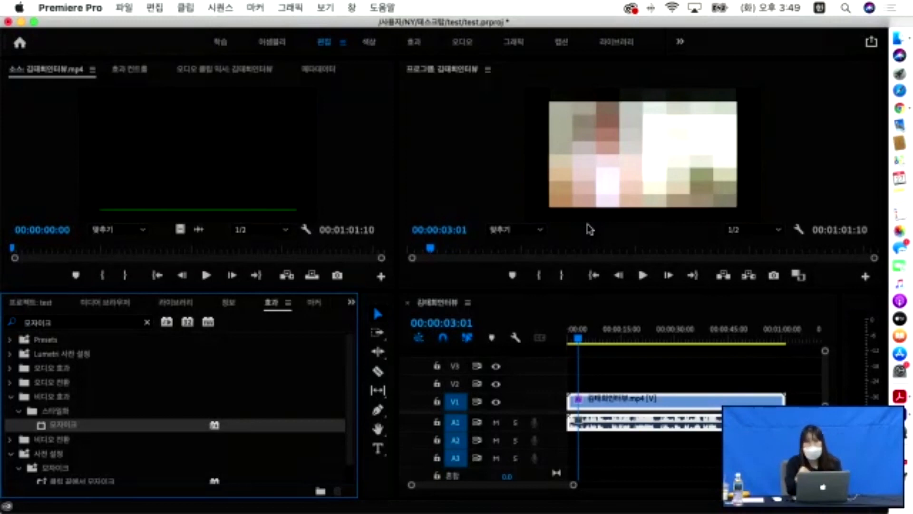
left_click(123, 69)
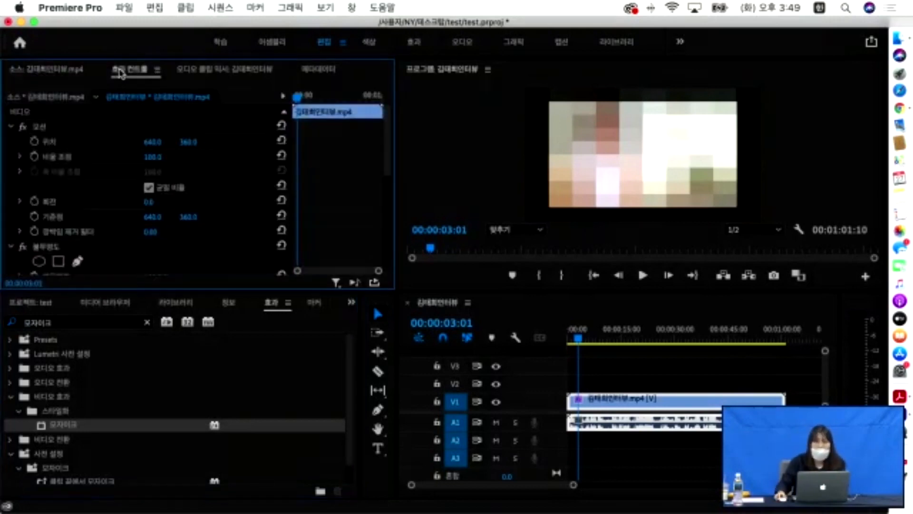
- Raise the Mosaic to 61 horizontal and 187 vertical blocks for finer pixelation
scroll(116, 205, "down", 5)
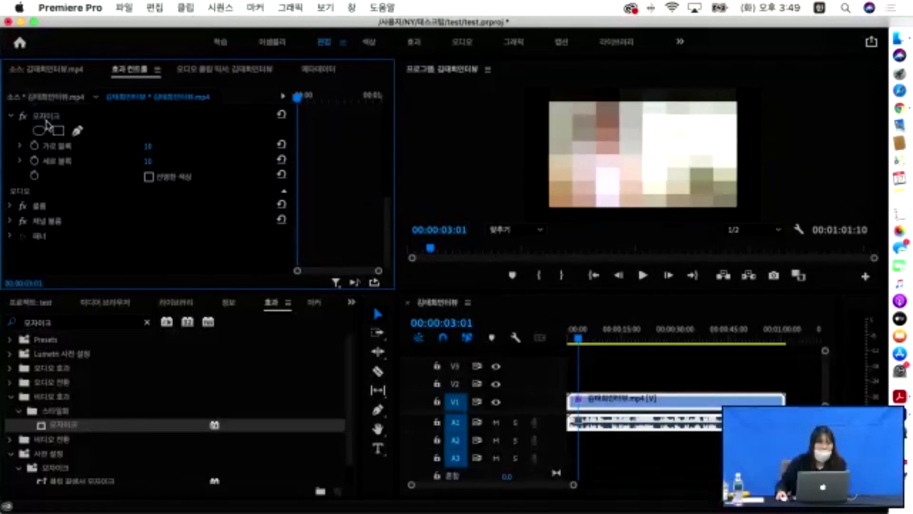
left_click(52, 120)
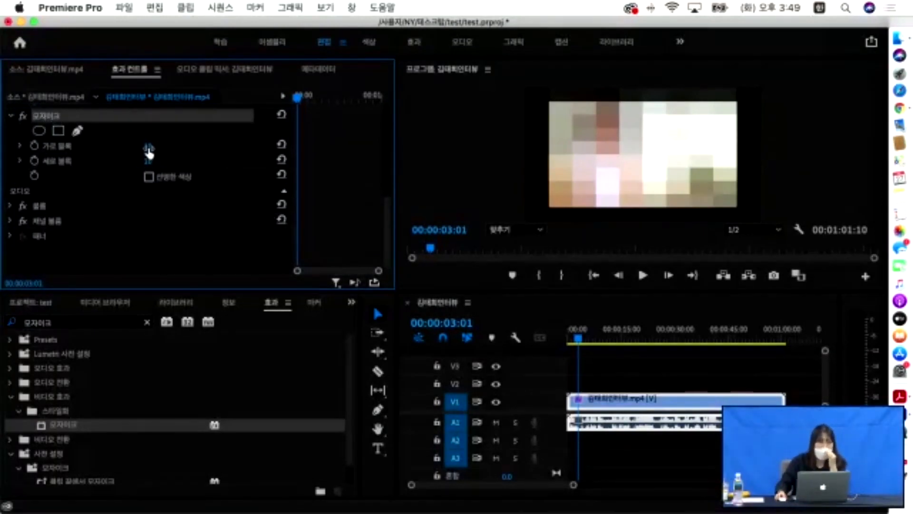
left_click_drag(149, 153, 177, 162)
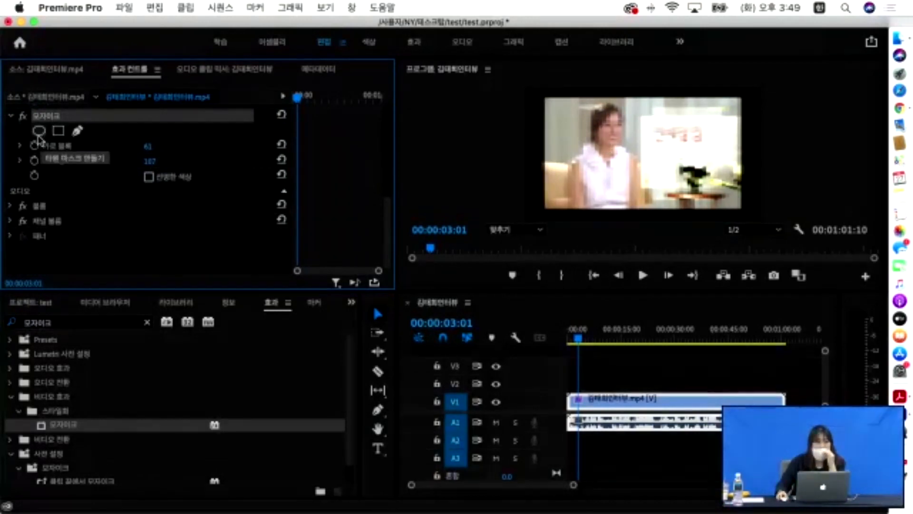
- Add a feathered ellipse mask to the mosaic, fit it around the woman's face, and scrub to verify
left_click(39, 133)
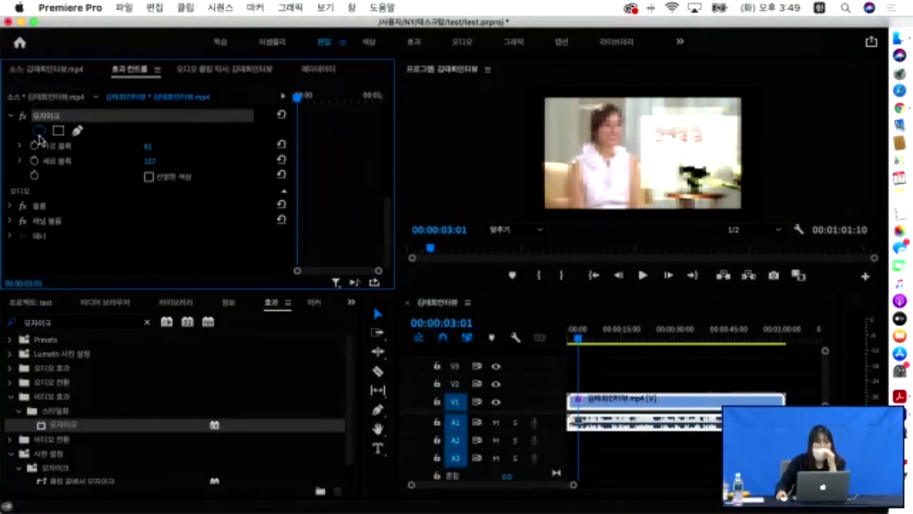
left_click_drag(650, 158, 612, 128)
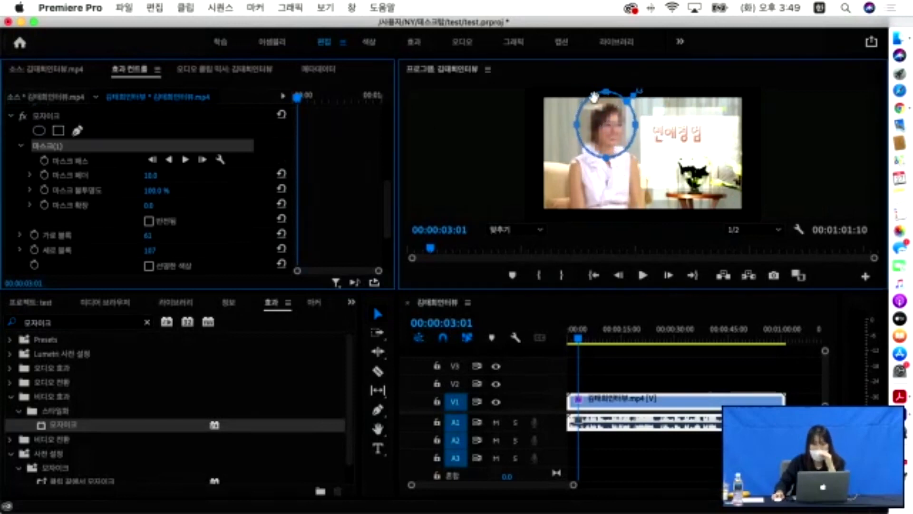
left_click_drag(607, 92, 607, 99)
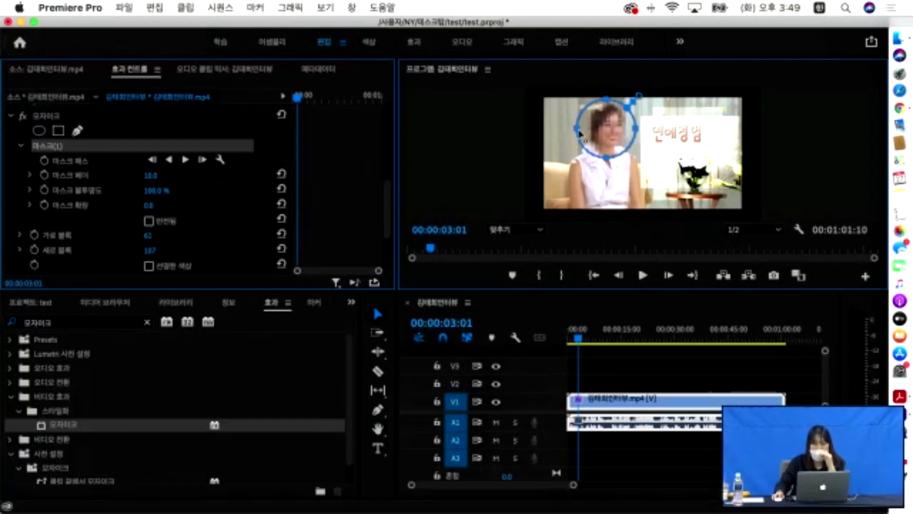
left_click_drag(577, 128, 583, 128)
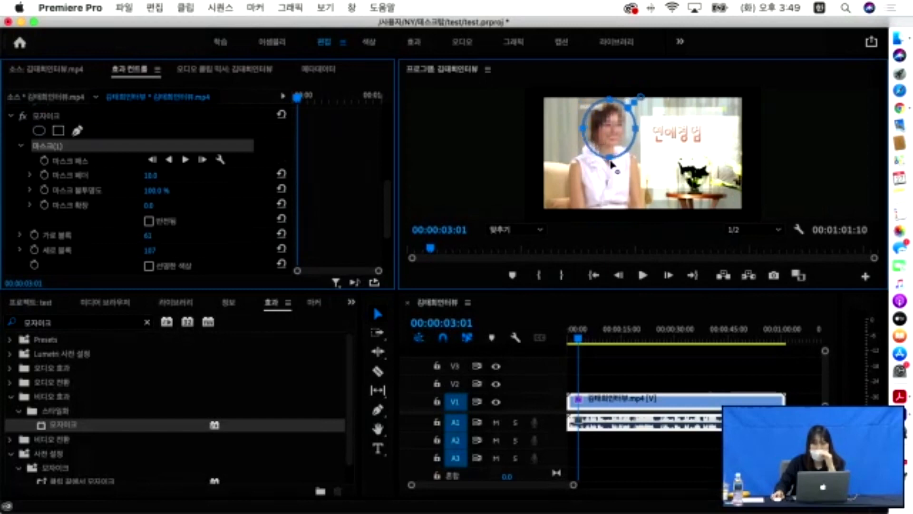
left_click_drag(639, 130, 635, 129)
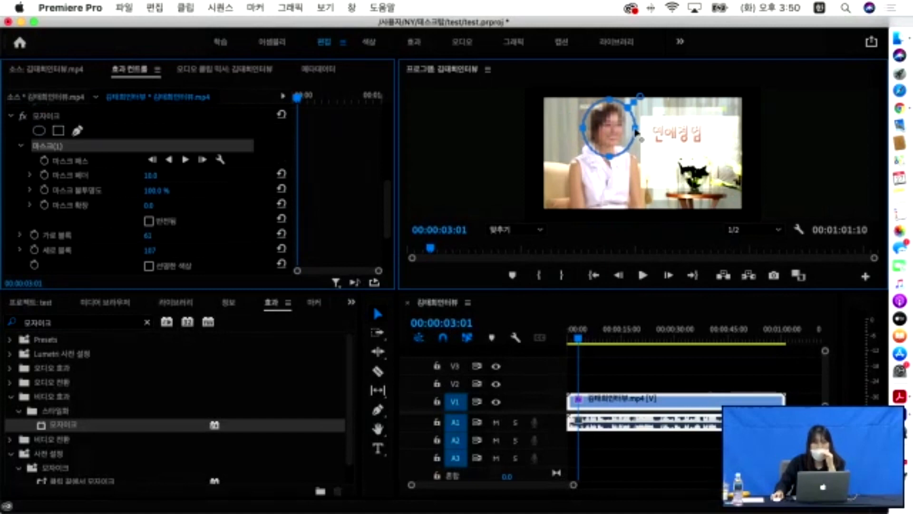
key("space")
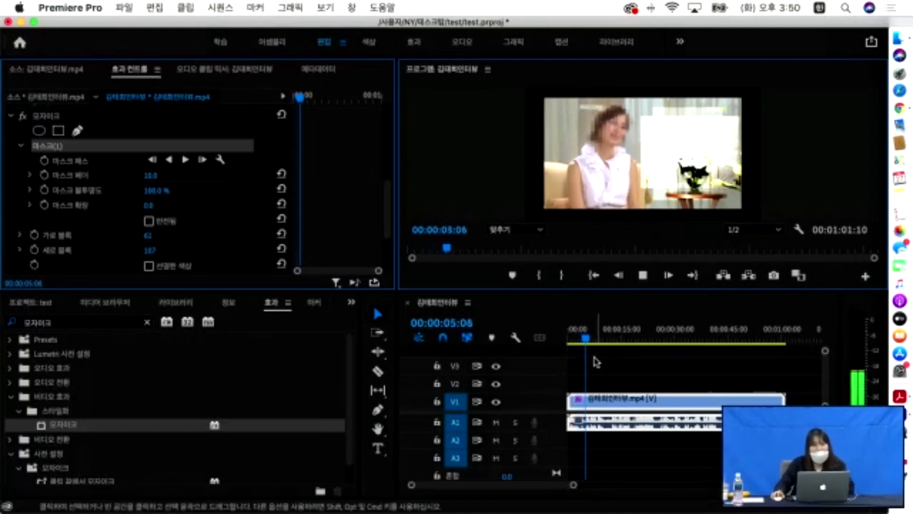
left_click_drag(588, 345, 619, 345)
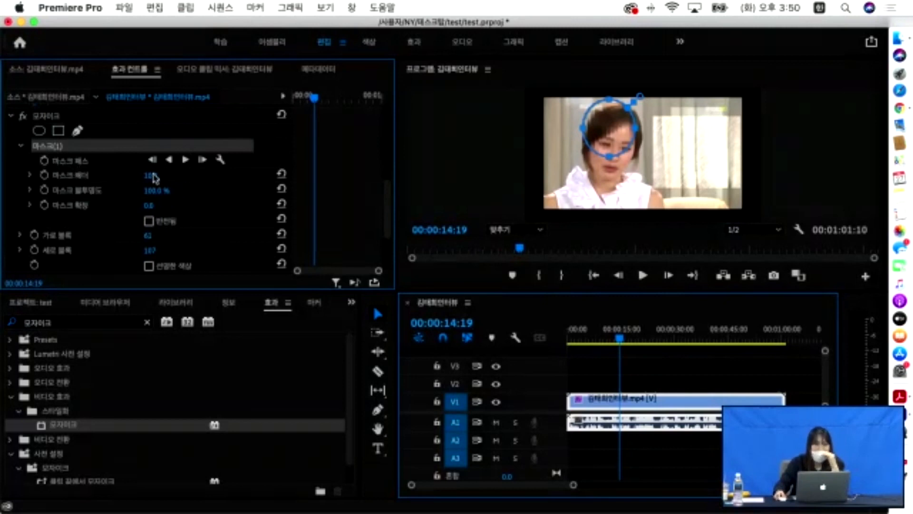
left_click_drag(619, 342, 572, 343)
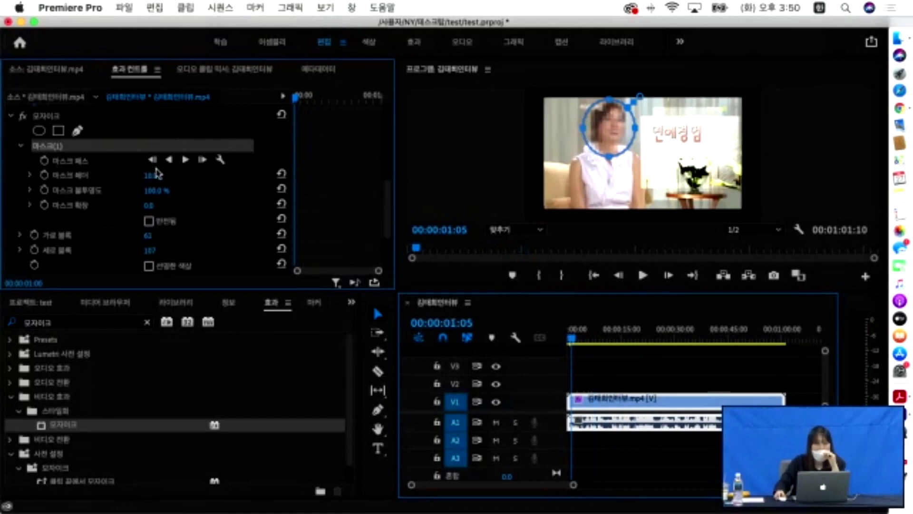
- Track the face mask forward through the clip, then stop it and select a mask-path keyframe
left_click(186, 160)
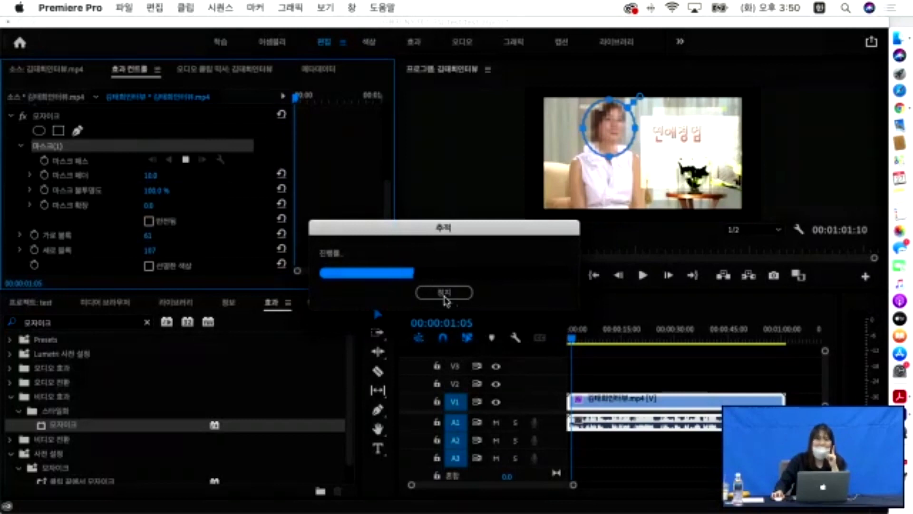
left_click(445, 293)
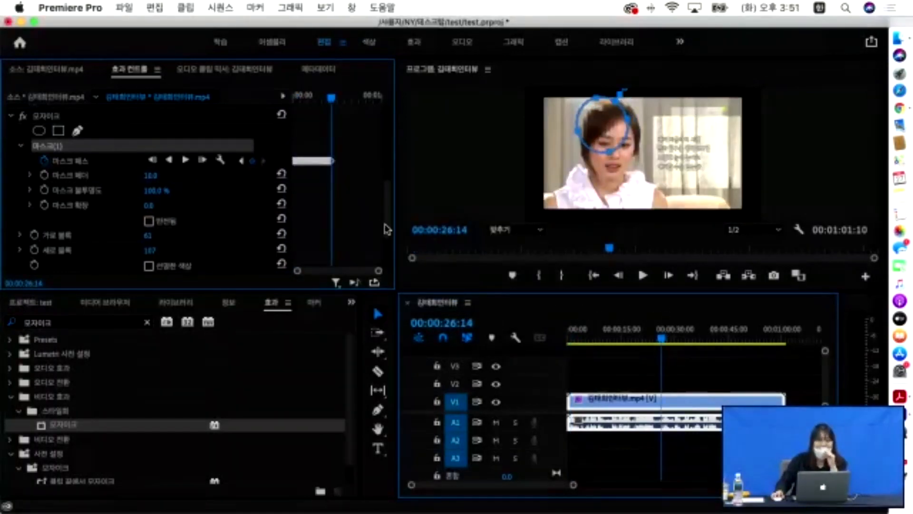
left_click_drag(379, 270, 349, 272)
left_click(323, 162)
- Around 26;11, stretch the mask ellipse taller and wider so it covers the face again
mouse_move(337, 97)
left_mouse_down()
mouse_move(265, 94)
mouse_move(365, 96)
mouse_move(345, 99)
left_mouse_up()
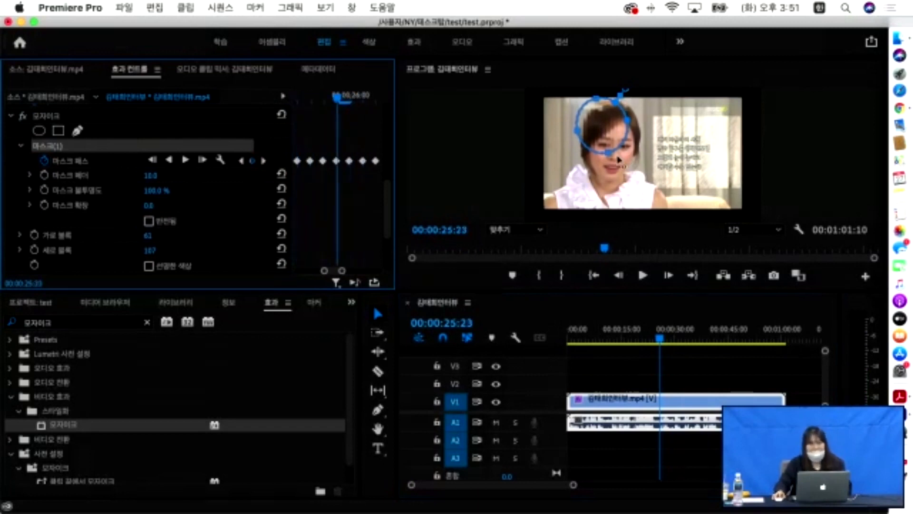
left_click_drag(609, 156, 613, 181)
left_click_drag(632, 140, 650, 129)
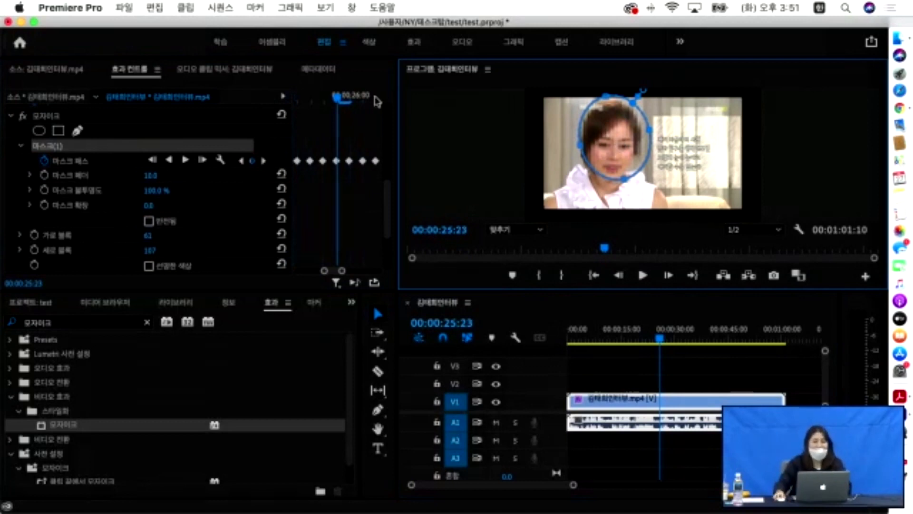
mouse_move(335, 98)
left_mouse_down()
mouse_move(306, 99)
mouse_move(350, 102)
mouse_move(322, 100)
left_mouse_up()
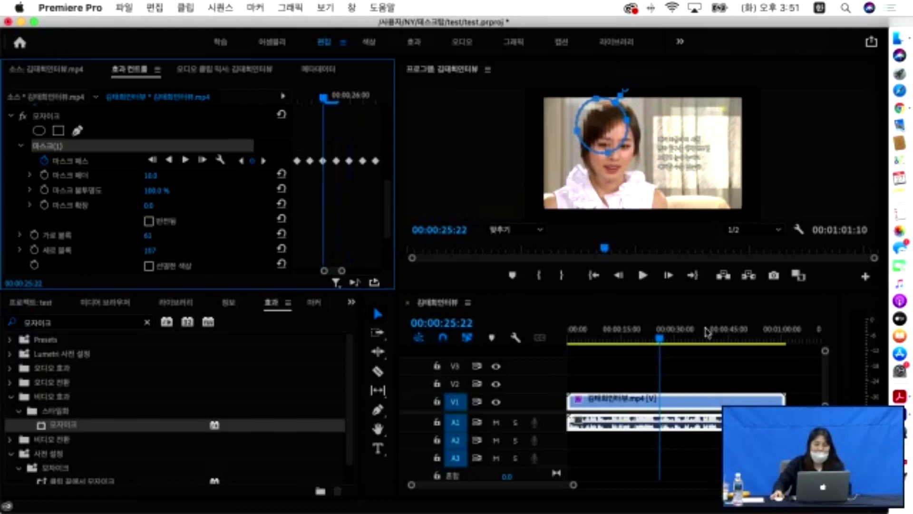
- Browse Finder's course folders to 02. 기본편집, then return to Premiere's project media list
left_click(900, 38)
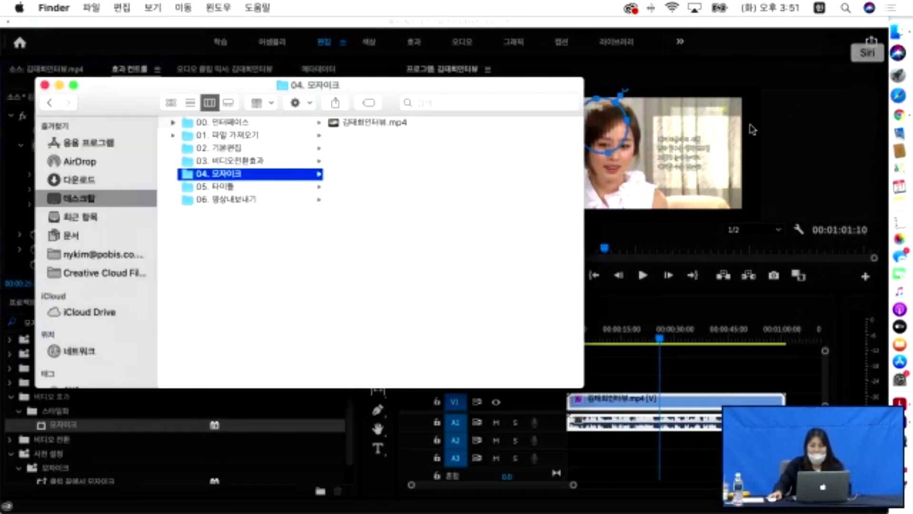
left_click(231, 187)
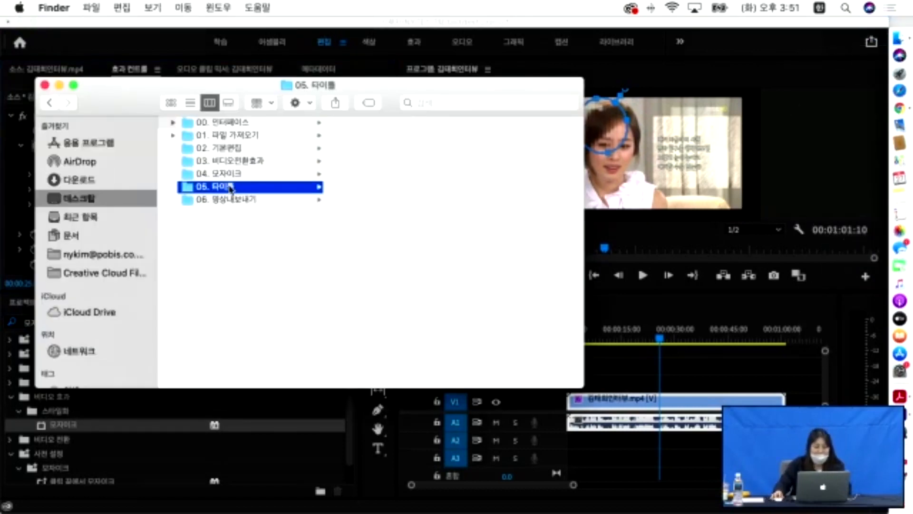
left_click(233, 200)
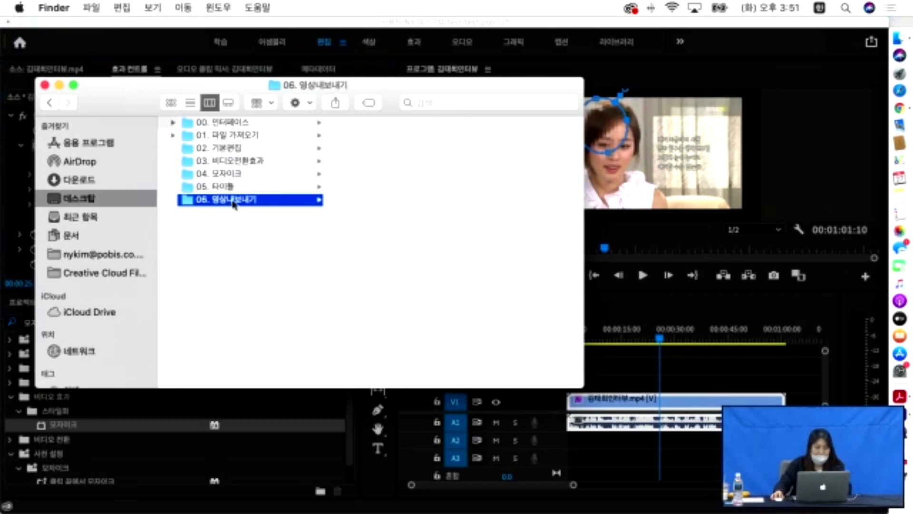
left_click(218, 189)
left_click(228, 161)
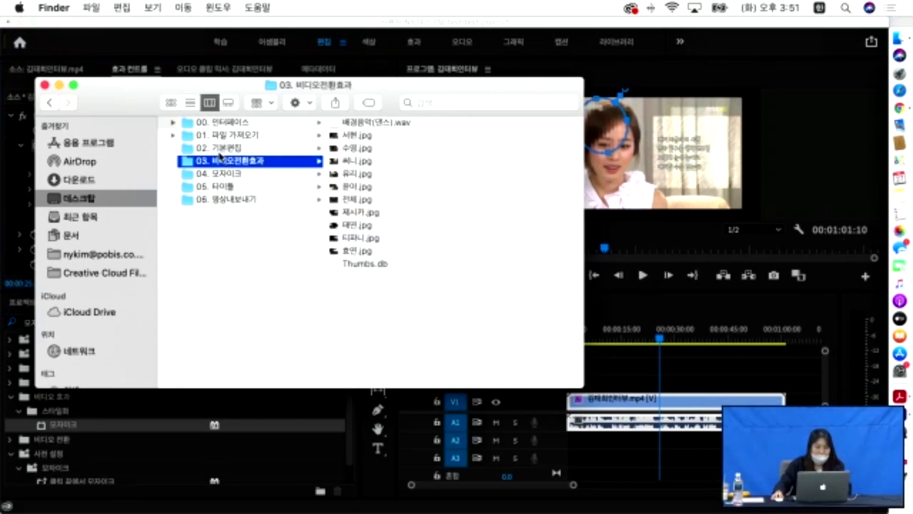
left_click(219, 150)
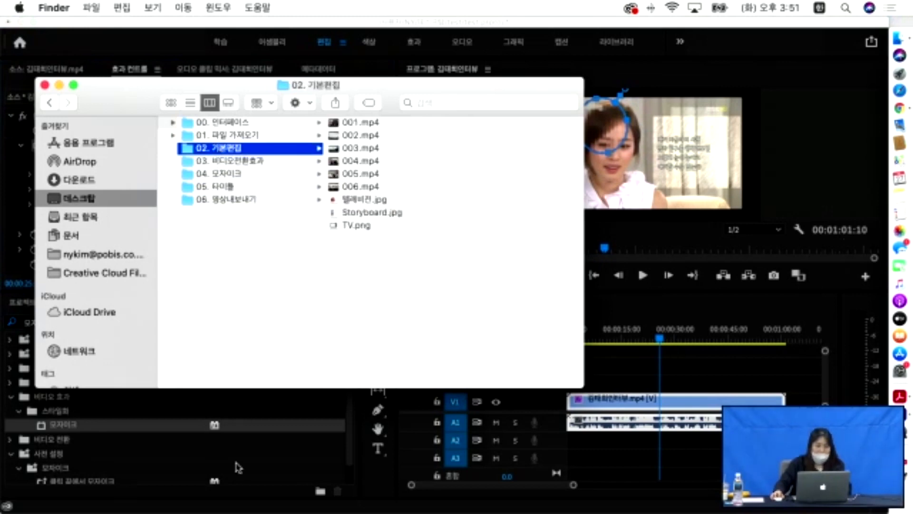
left_click(248, 457)
left_click(25, 309)
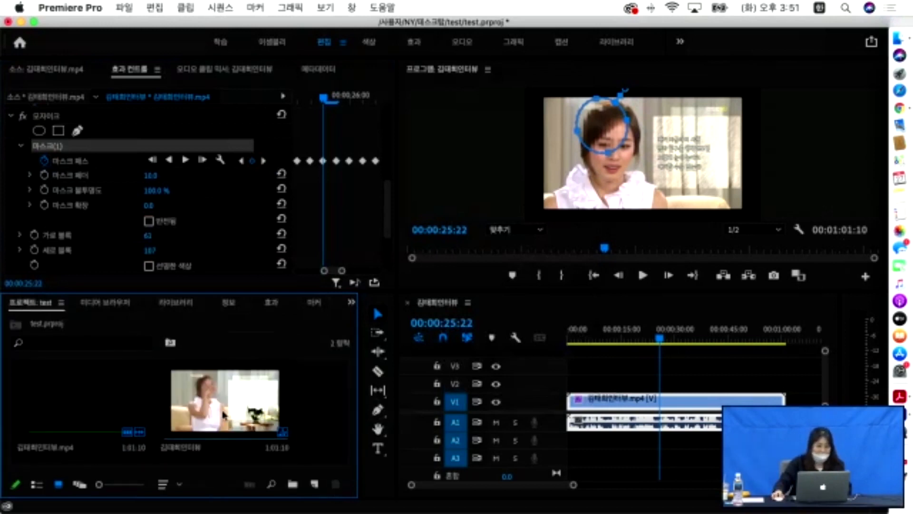
- Delete the Mosaic effect from the interview clip in Effect Controls, then scrub to about 6 seconds
left_click(608, 396)
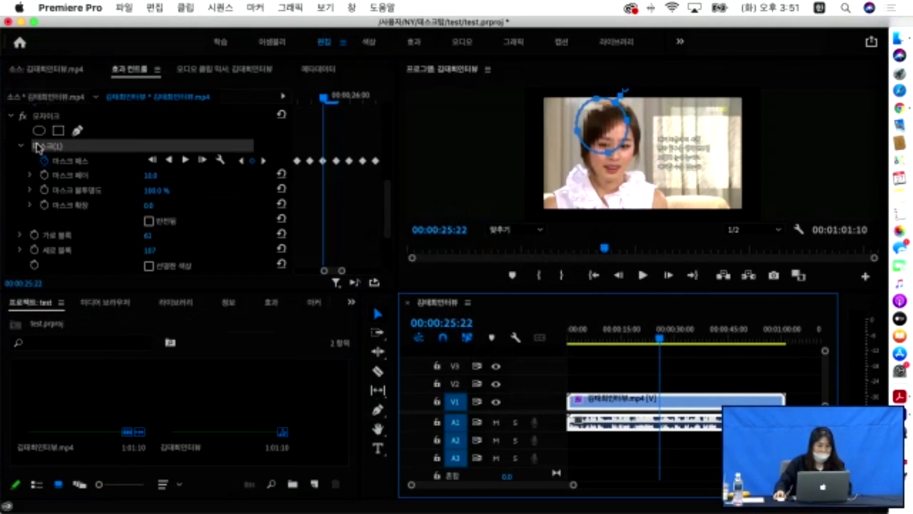
left_click(46, 124)
left_click(50, 117)
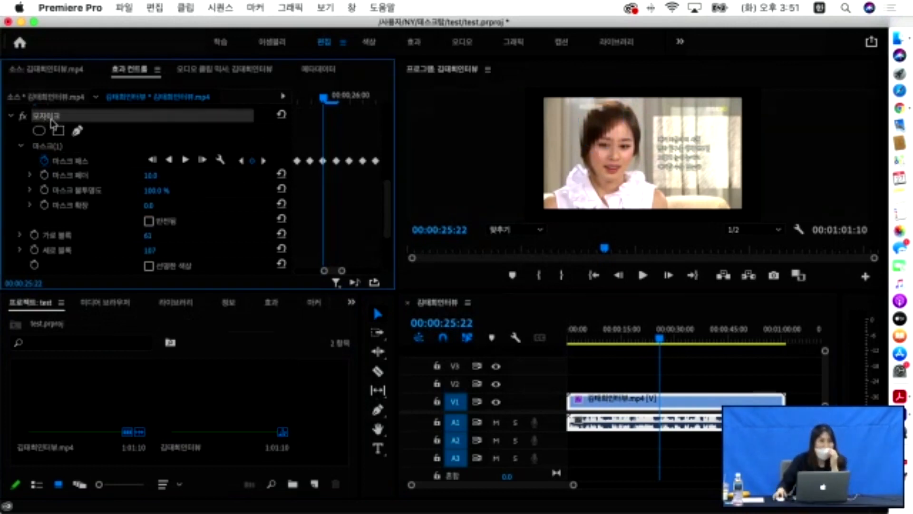
key("Delete")
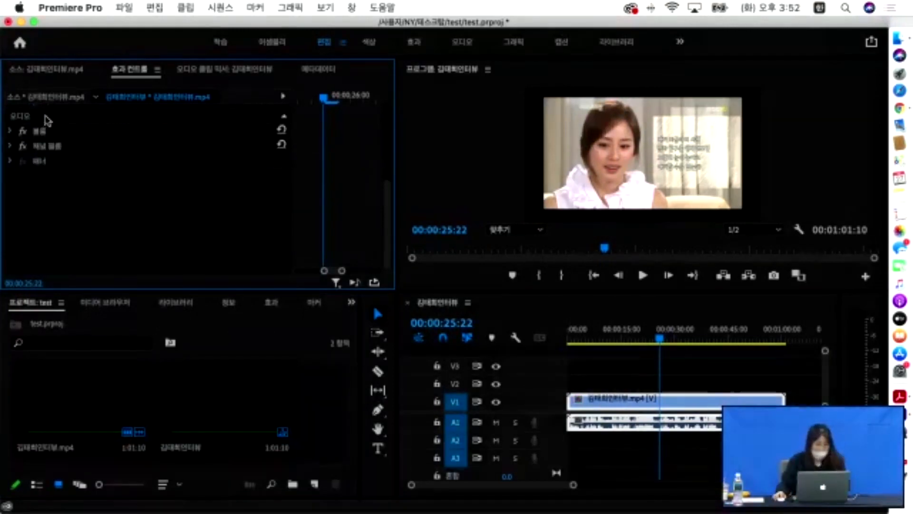
key("super+z")
left_click(50, 119)
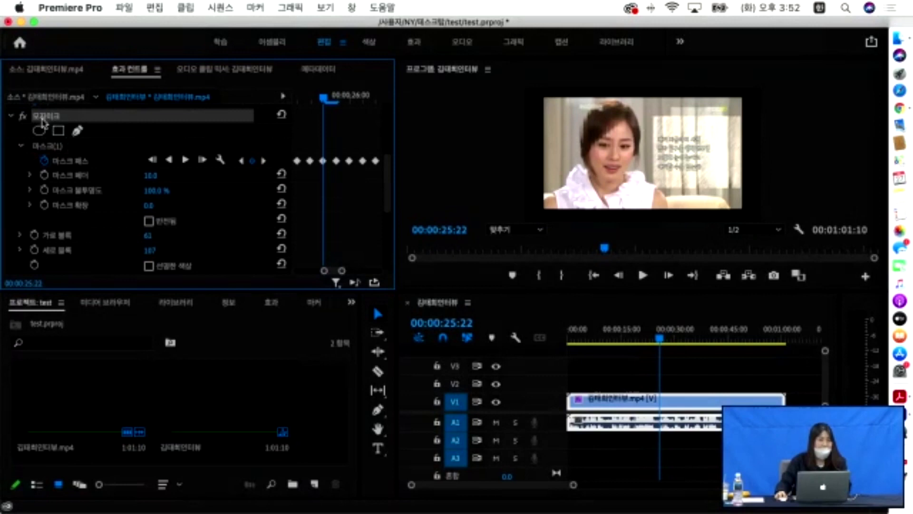
key("Delete")
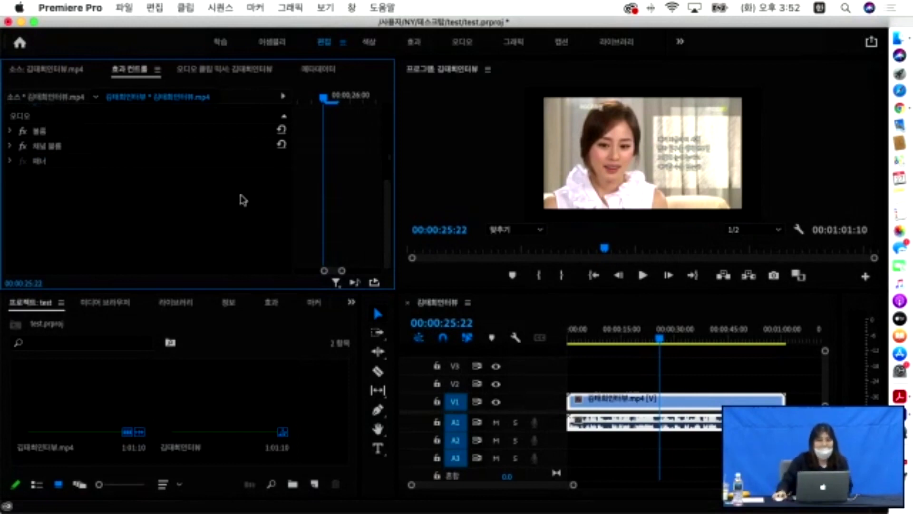
left_click_drag(664, 346, 597, 346)
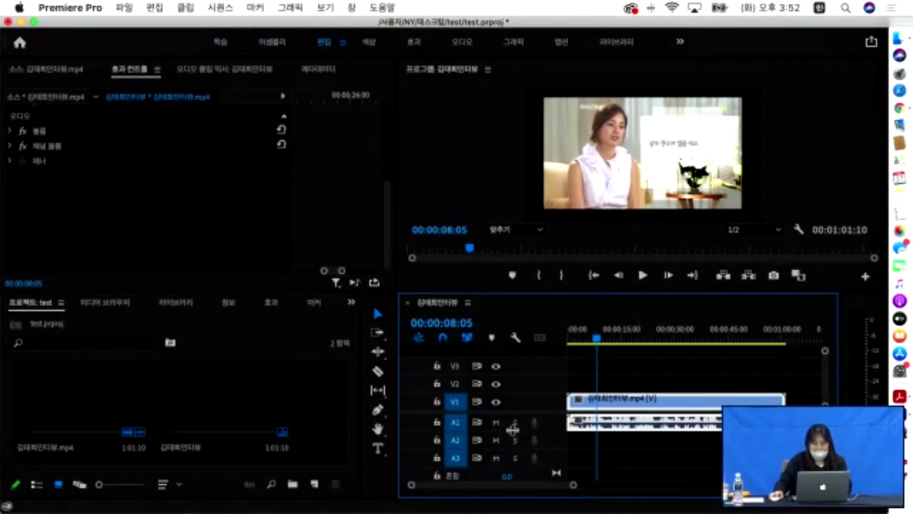
mouse_move(597, 336)
left_mouse_down()
mouse_move(576, 337)
mouse_move(590, 337)
left_mouse_up()
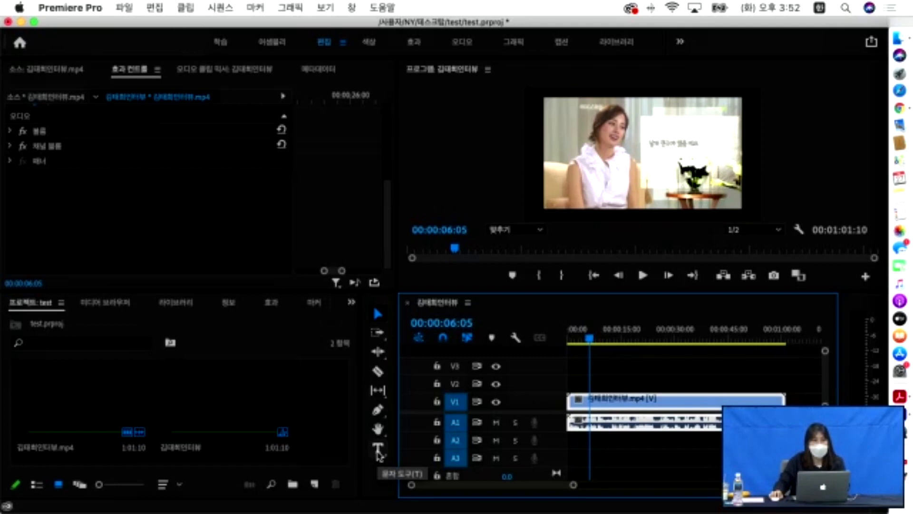
- Type the interviewee's name as a caption on the Program monitor frame and select it
left_click(378, 451)
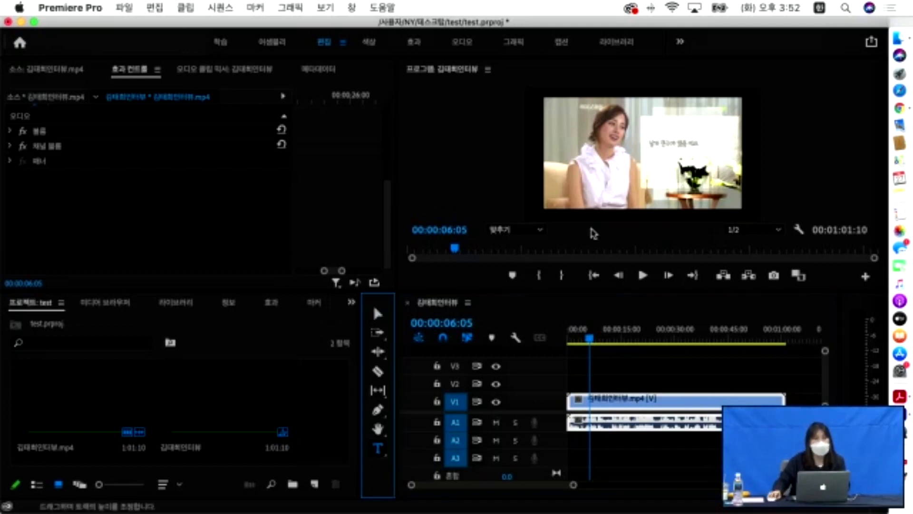
left_click(573, 147)
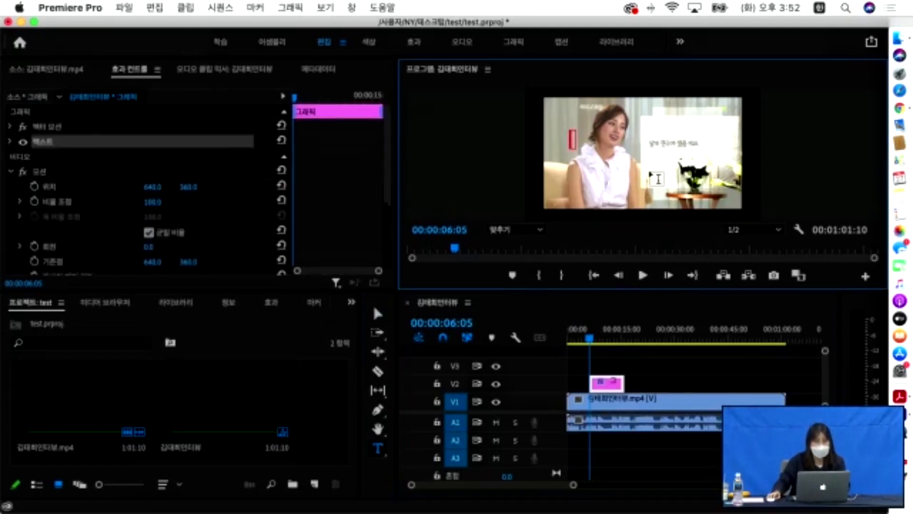
key("ctrl+space")
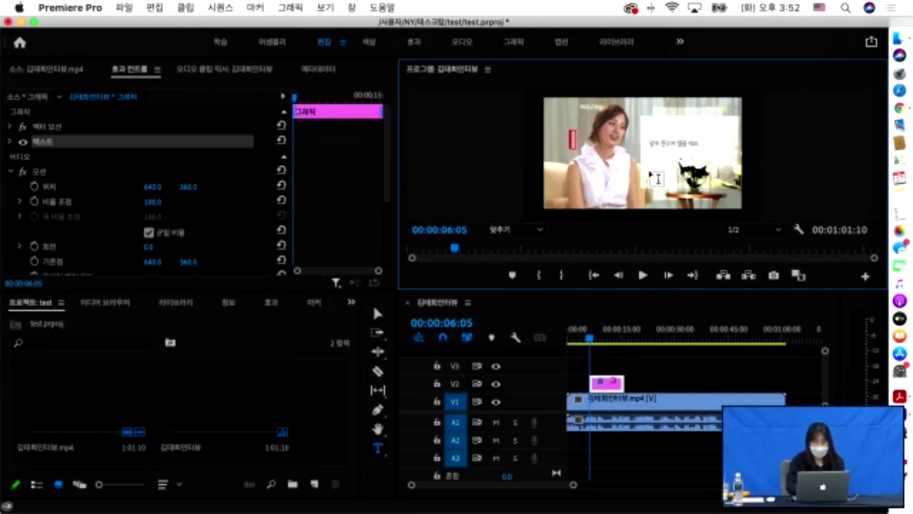
key("ctrl+space")
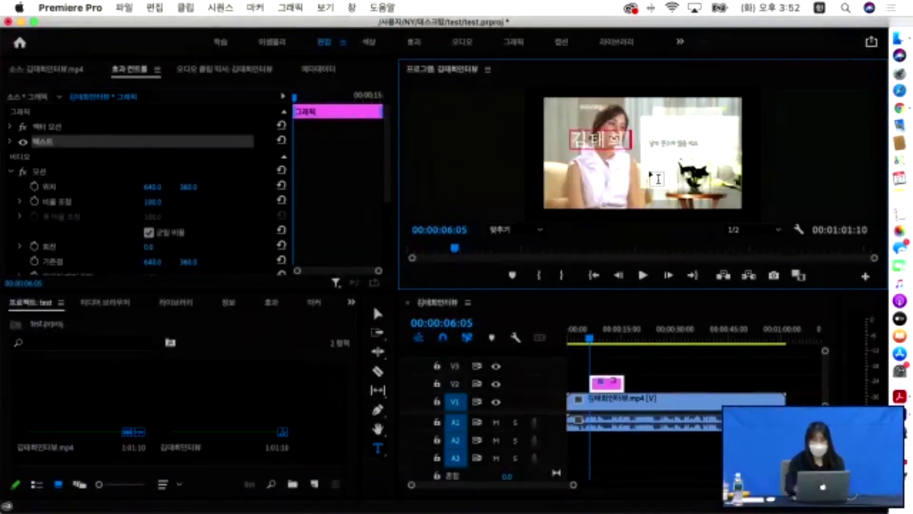
left_click_drag(621, 141, 563, 141)
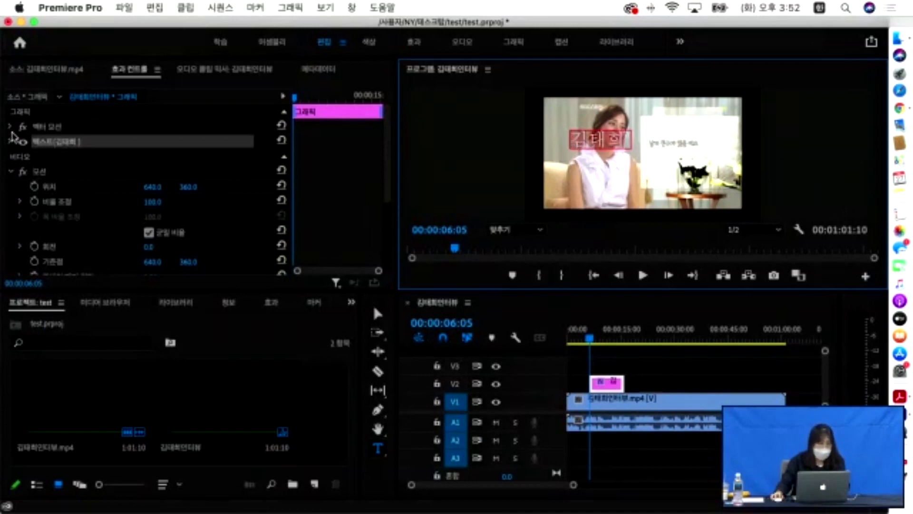
- Set the caption font to Nanum Myeongjo Bold
left_click(11, 142)
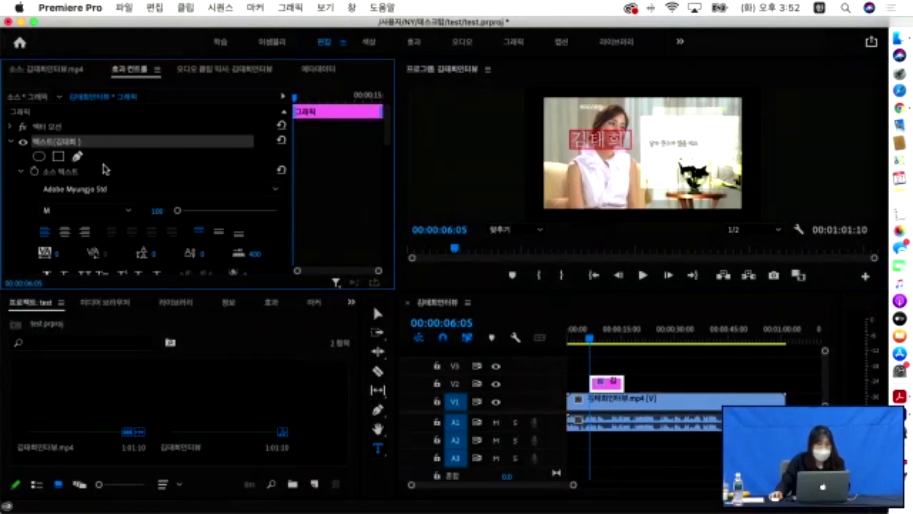
scroll(99, 172, "down", 2)
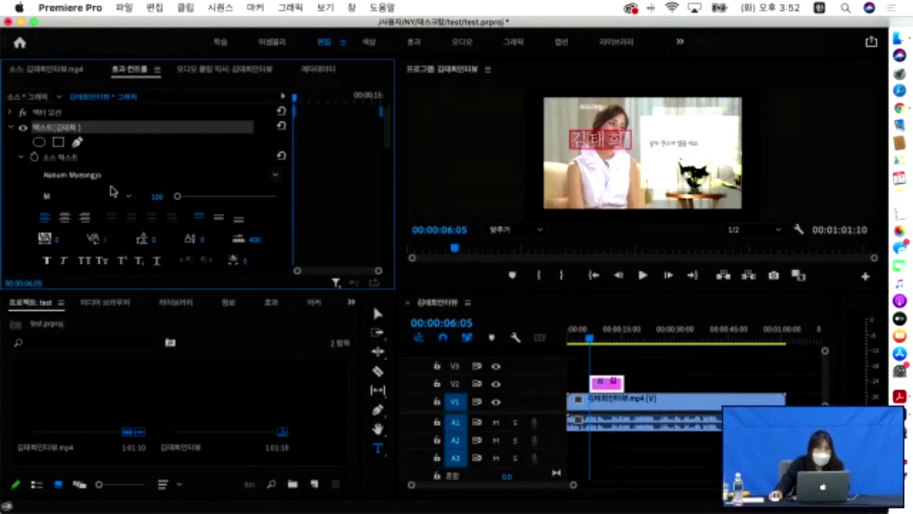
left_click(276, 176)
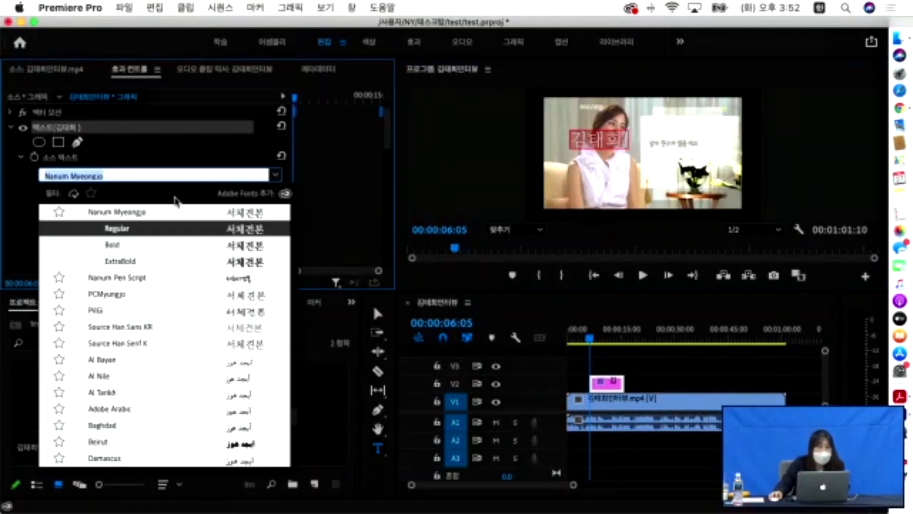
left_click(112, 245)
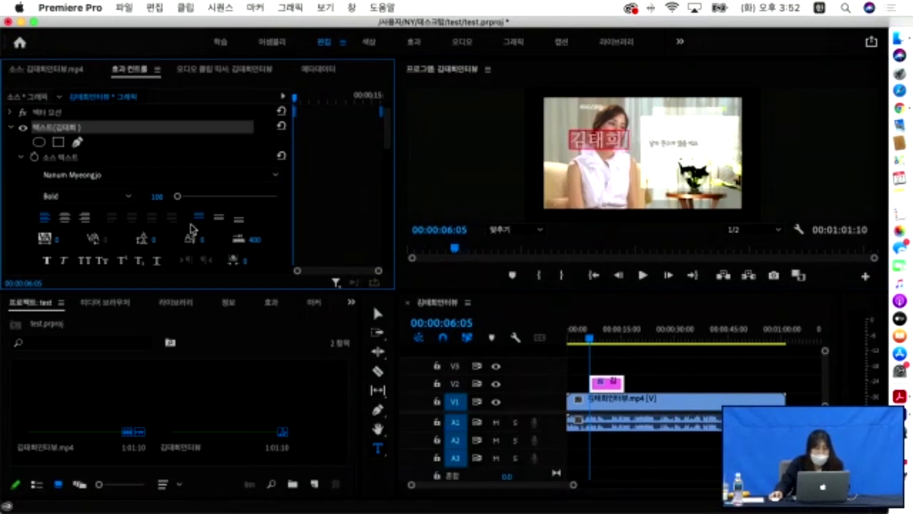
scroll(69, 224, "down", 3)
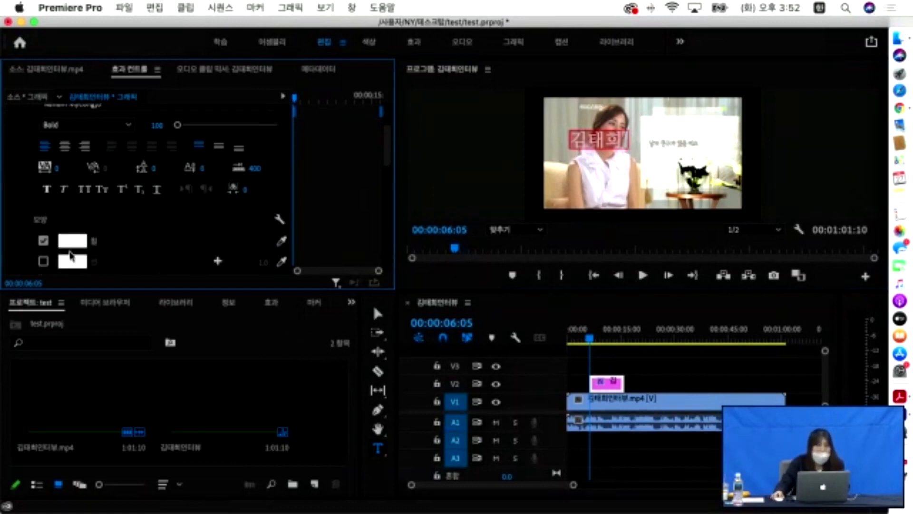
- Change the caption's fill colour to dark olive green 6D7B15
left_click(72, 241)
left_click(468, 364)
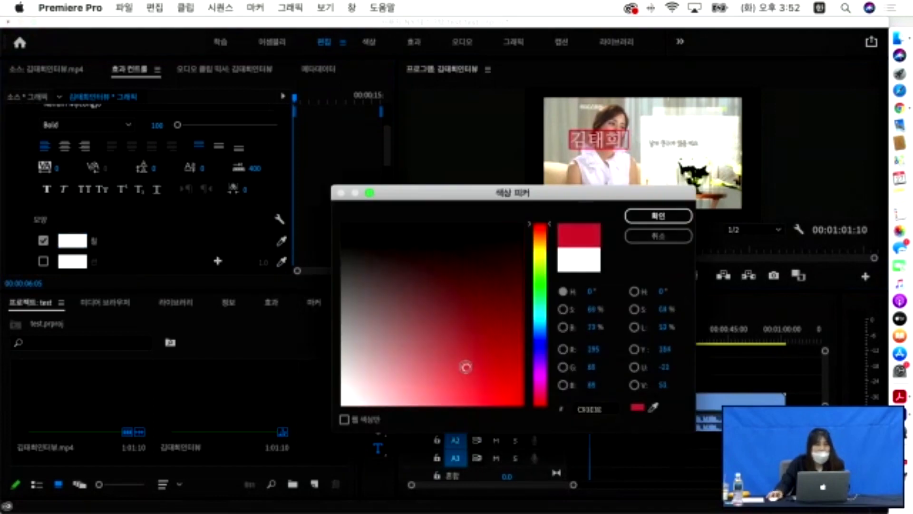
left_click_drag(539, 263, 541, 258)
left_click_drag(486, 280, 491, 312)
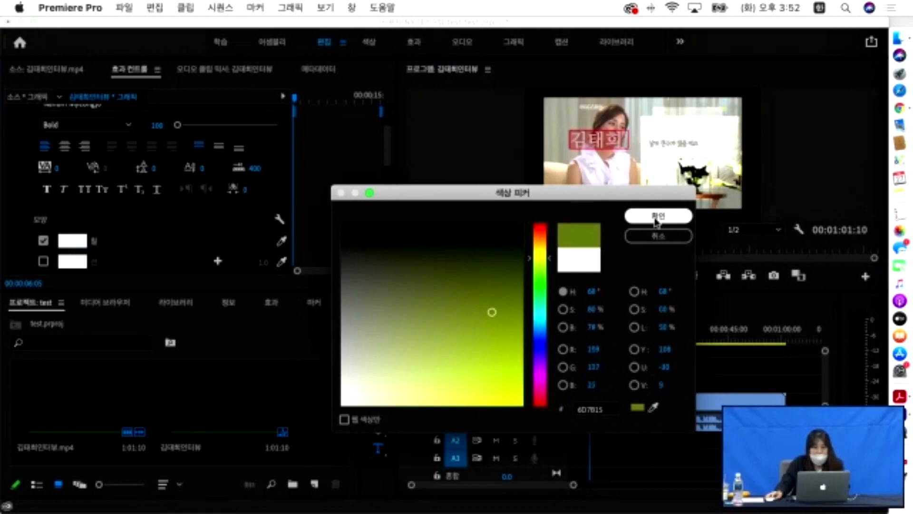
left_click(653, 218)
scroll(73, 219, "down", 5)
scroll(72, 219, "down", 1)
scroll(72, 219, "up", 3)
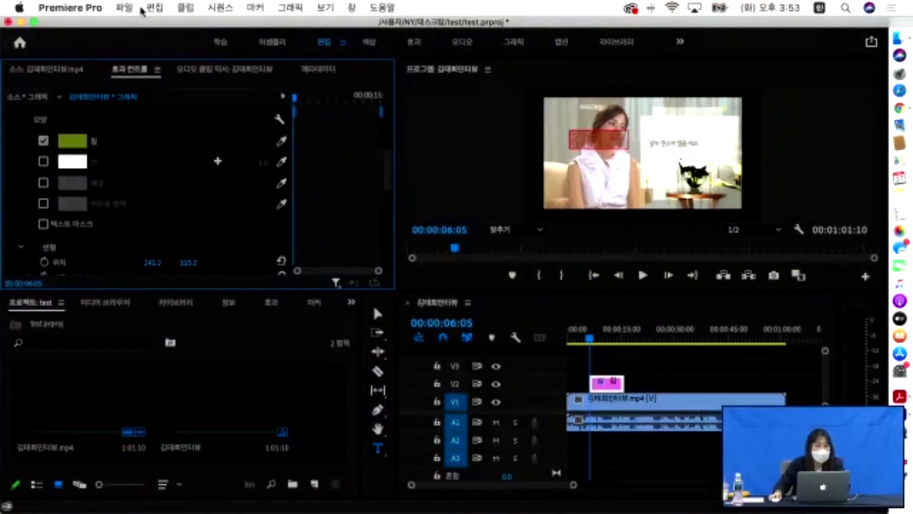
- Create a new legacy title named 뉴스자막 from File > New > Legacy Title
left_click(150, 9)
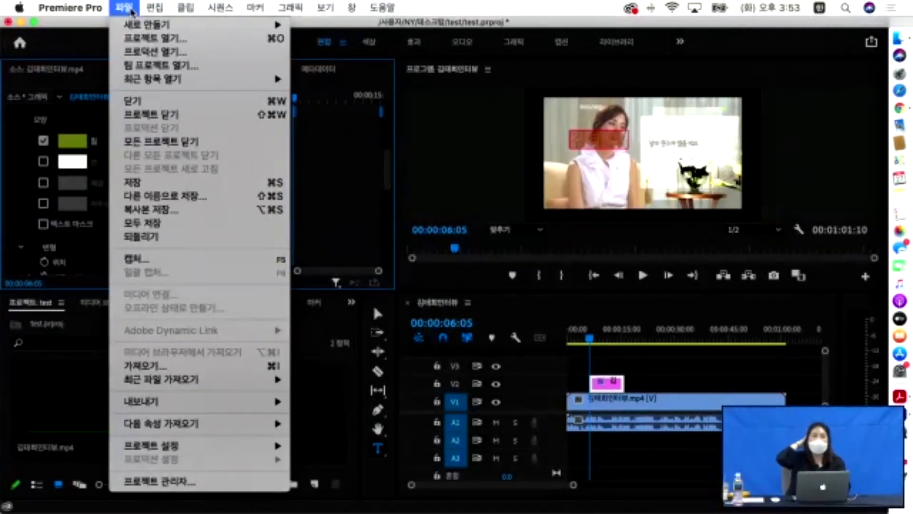
mouse_move(138, 28)
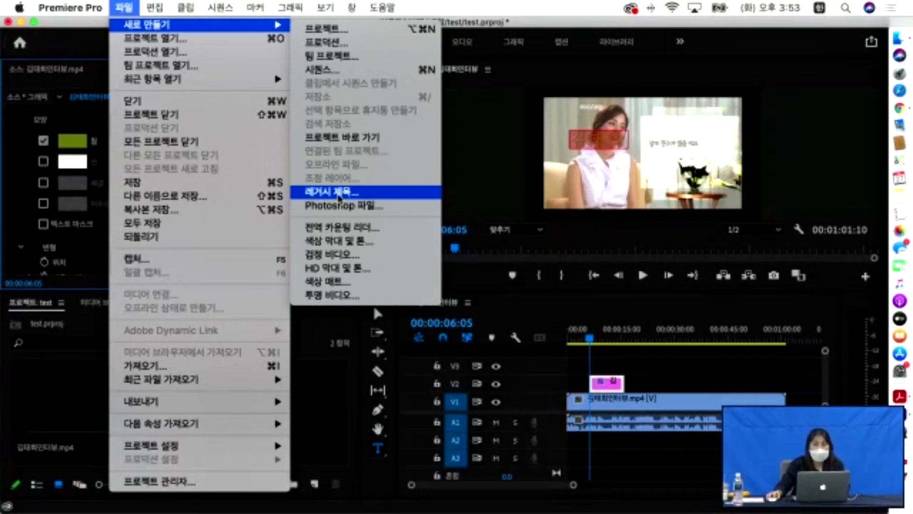
left_click(338, 193)
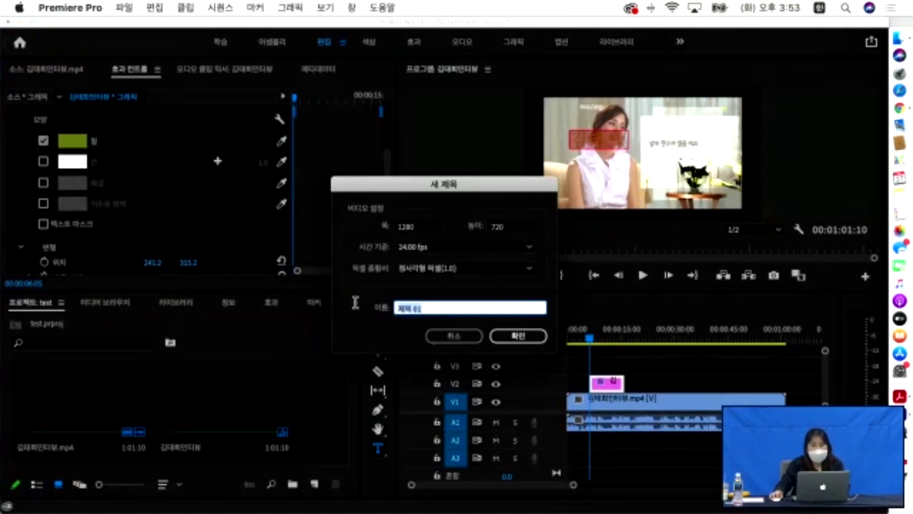
type("ㅈ")
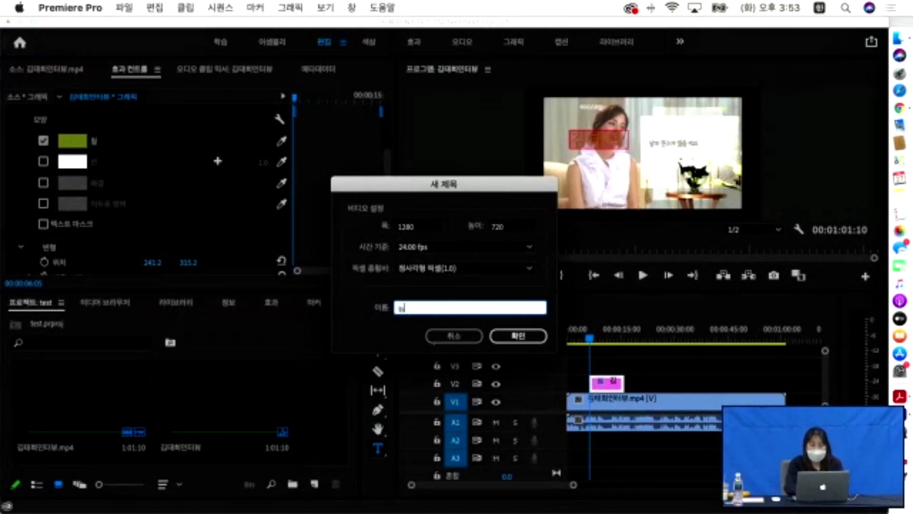
type("스자막")
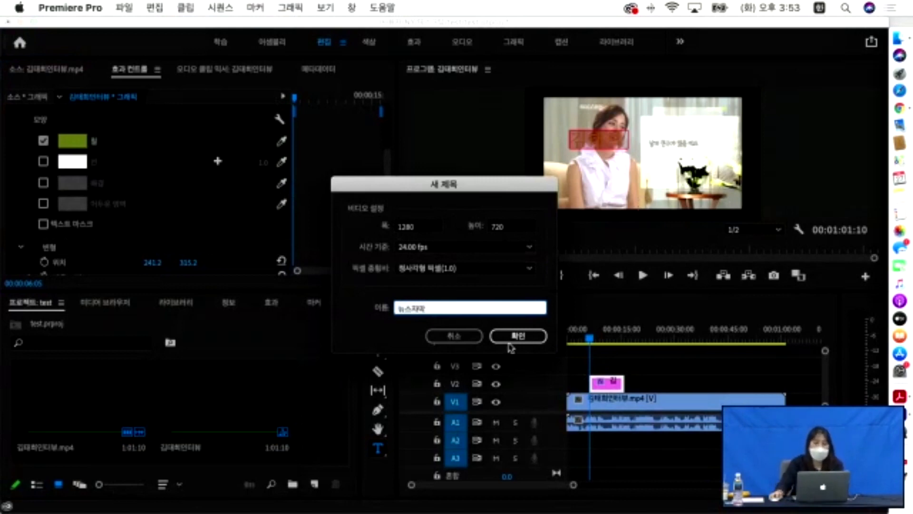
left_click(522, 340)
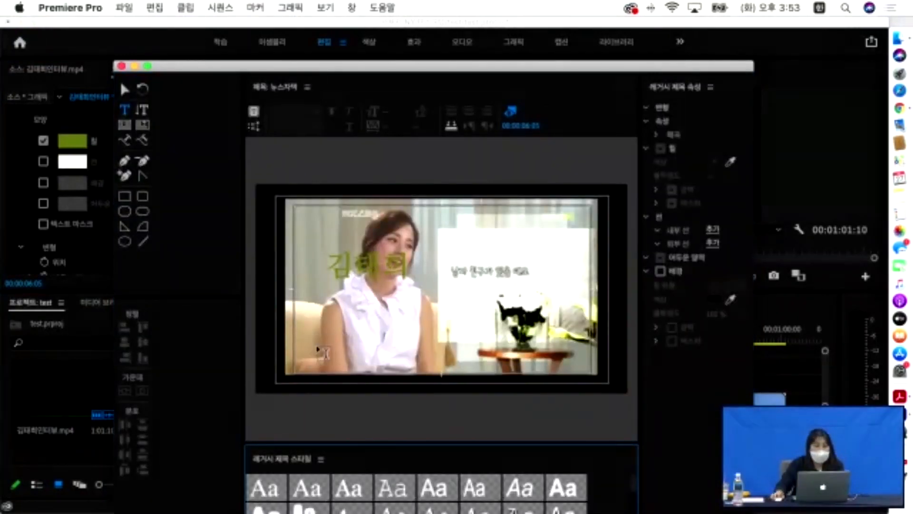
- Place a test text box on the title canvas and set its font to Arial
left_click(433, 376)
type("갑가")
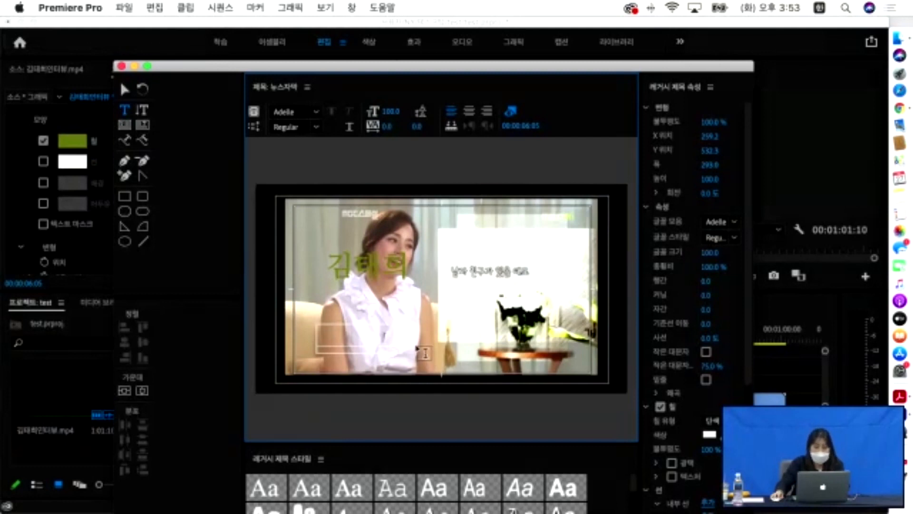
left_click(318, 114)
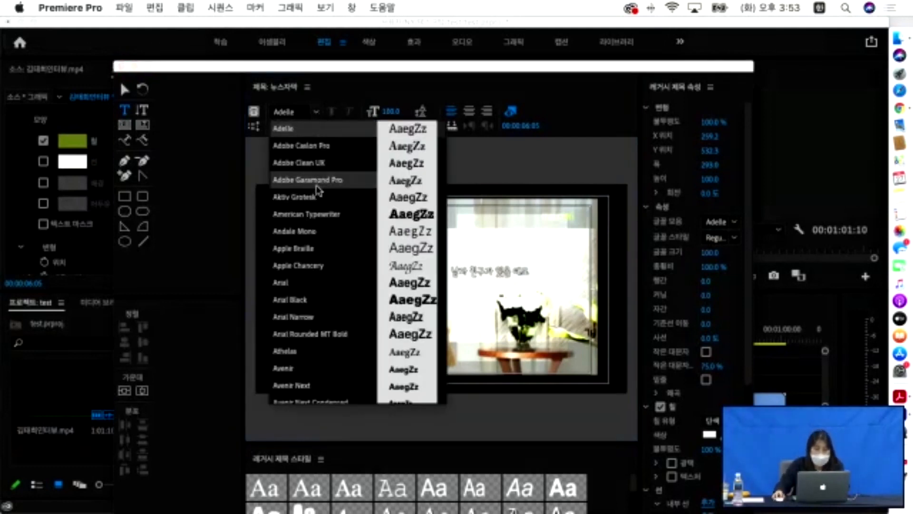
scroll(312, 200, "down", 1)
left_click(292, 267)
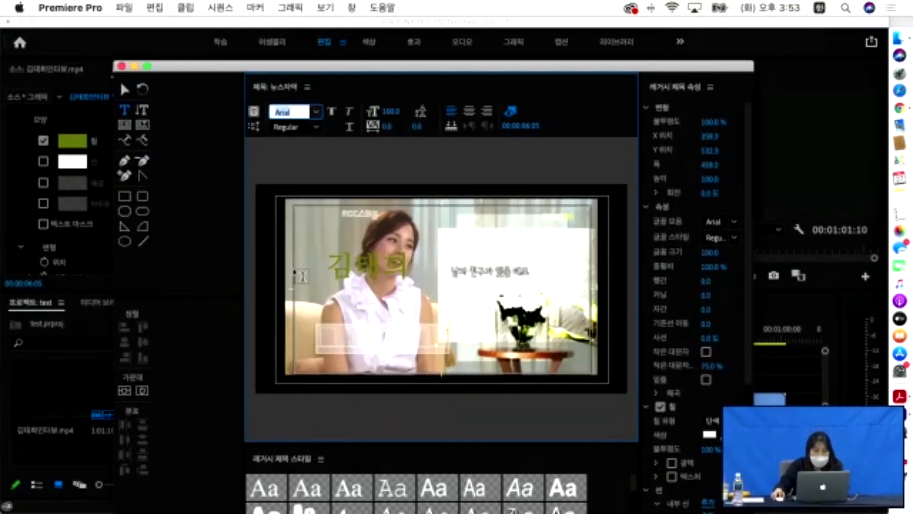
- Scroll through the font family list looking for another font
left_click(317, 114)
scroll(338, 209, "down", 15)
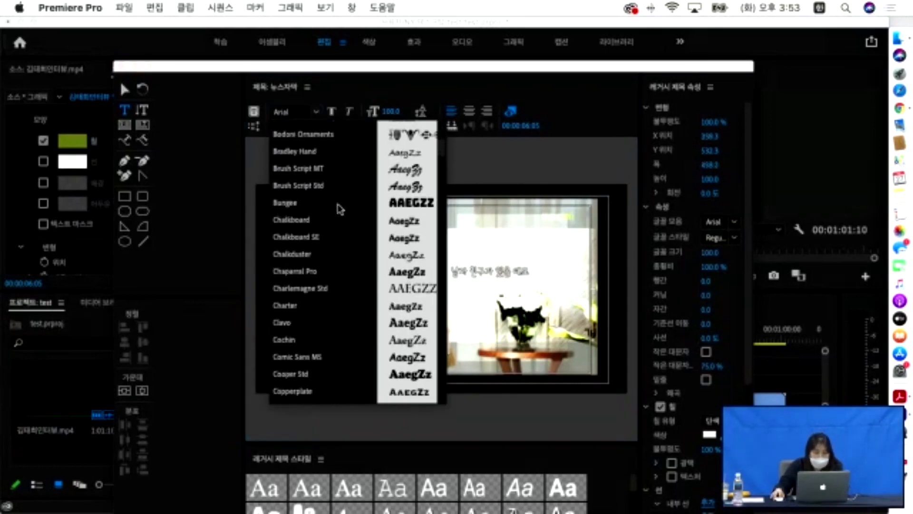
scroll(340, 209, "down", 20)
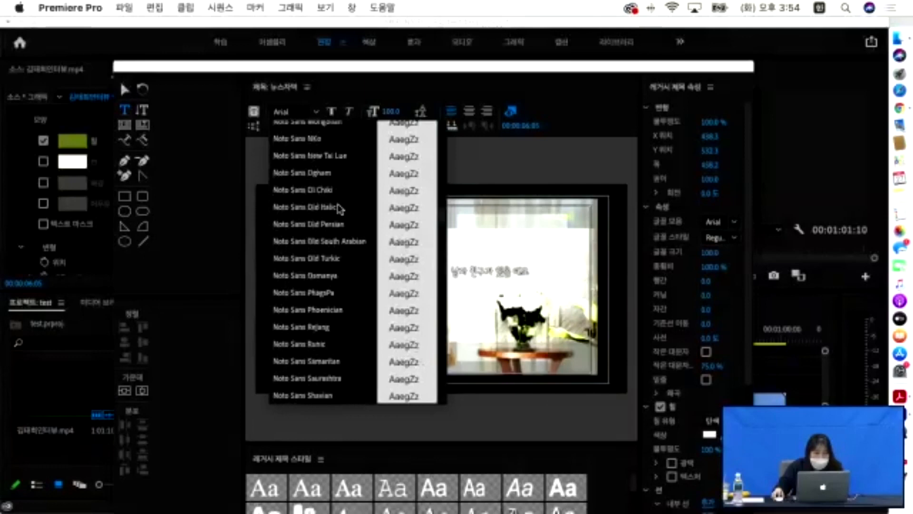
scroll(340, 209, "down", 20)
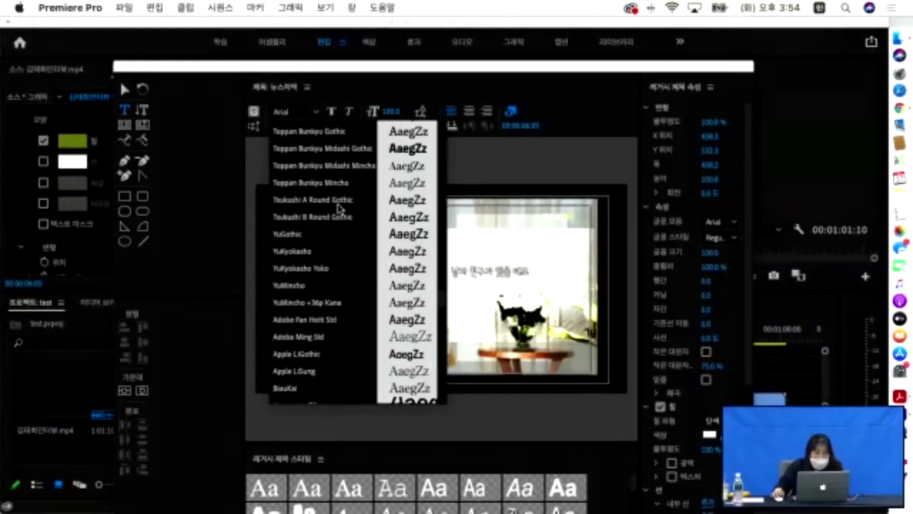
scroll(340, 209, "down", 2)
scroll(340, 210, "down", 3)
scroll(340, 209, "up", 6)
- Type a line of Latin placeholder text near the bottom of the frame and select it
left_click(390, 340)
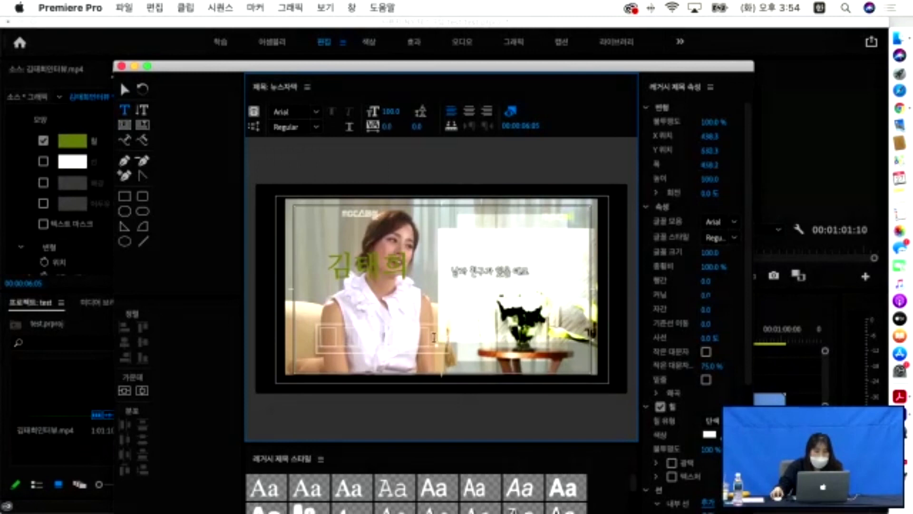
type("ㅇㅓㅇㅓ")
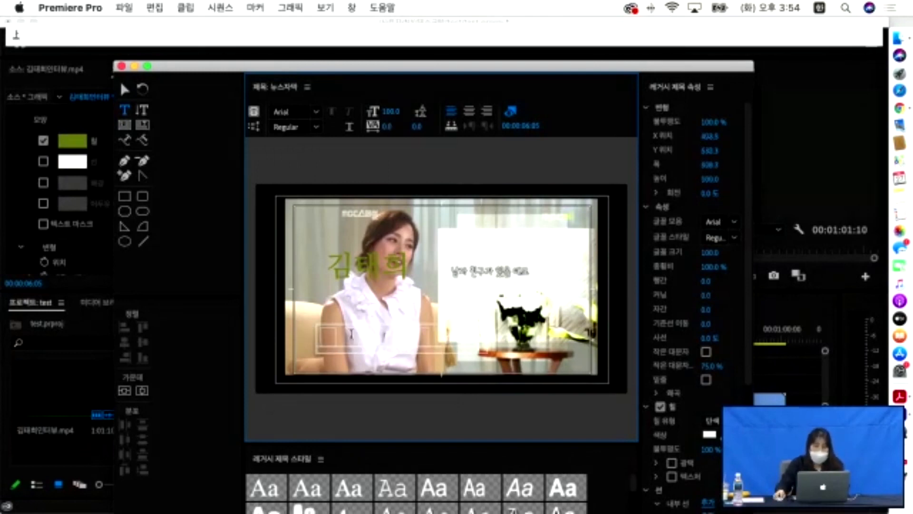
left_click_drag(477, 334, 301, 339)
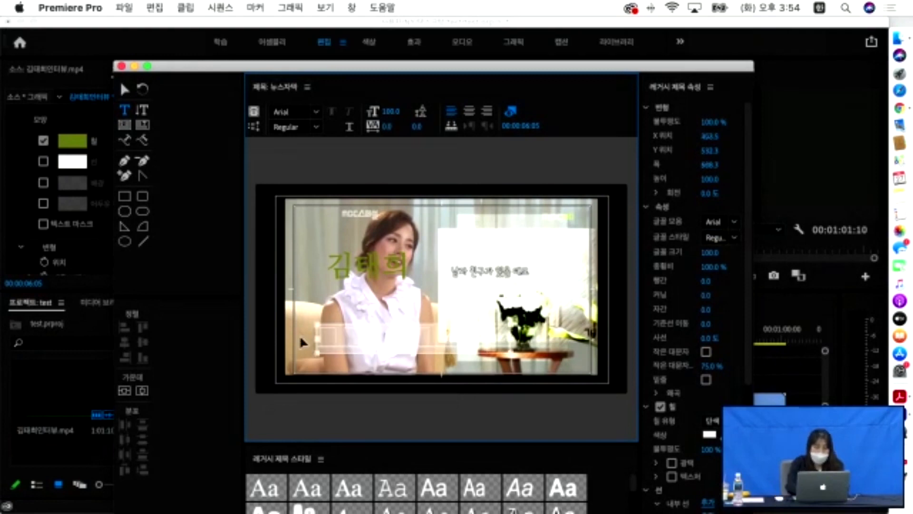
key("ctrl+space")
type("dkjdkdjkdjdkjdkjdkfjkd")
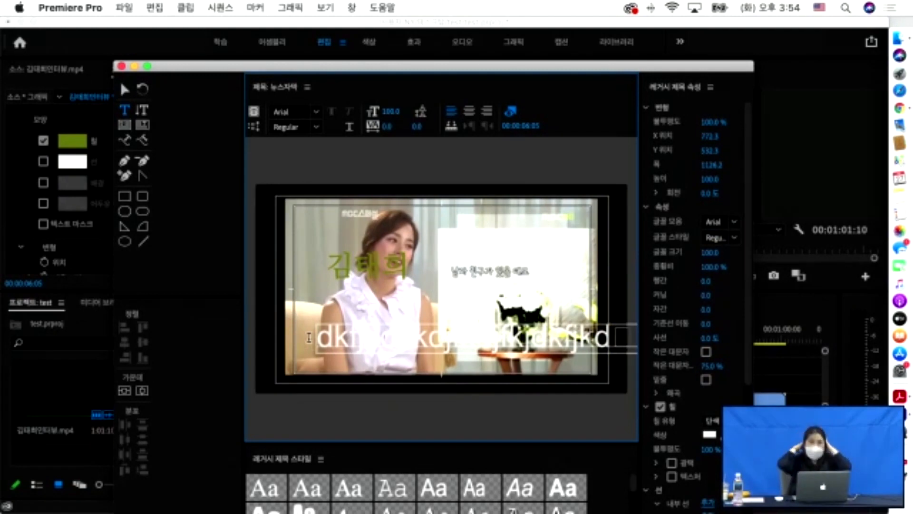
left_click_drag(317, 336, 615, 323)
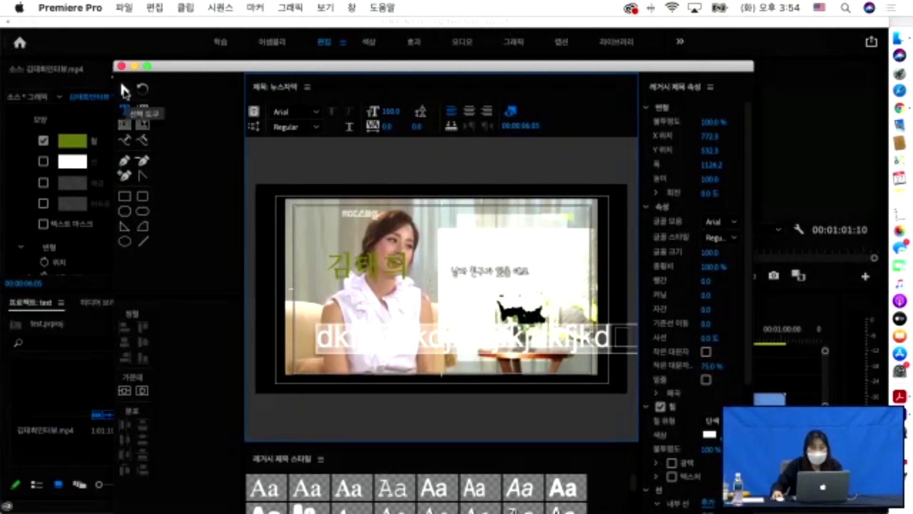
- Move the text line down, set it to Charlemagne Bold size 29, and align it along the bottom
left_click(124, 89)
left_click_drag(342, 337, 328, 371)
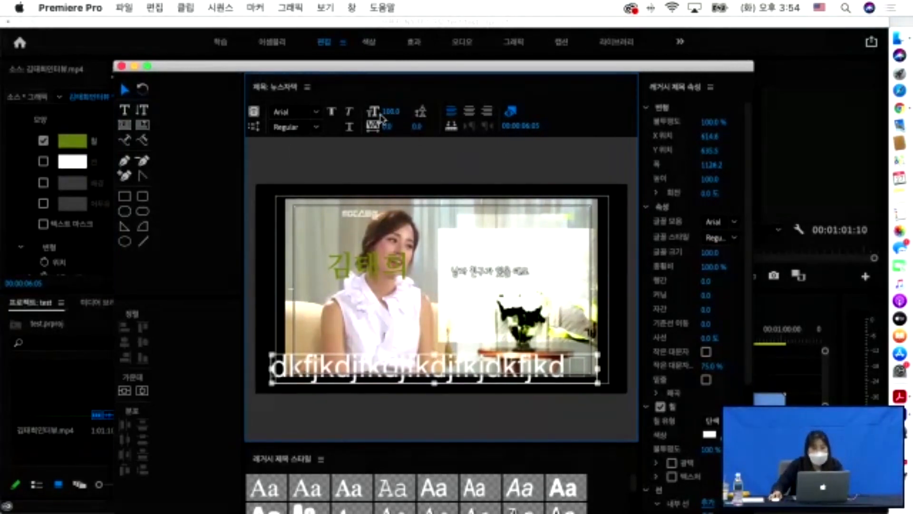
left_click_drag(388, 117, 360, 116)
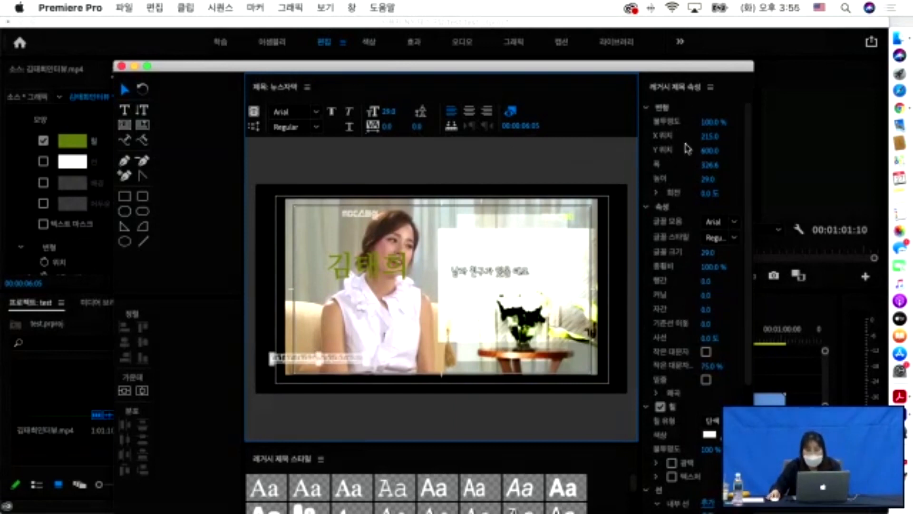
scroll(709, 214, "down", 10)
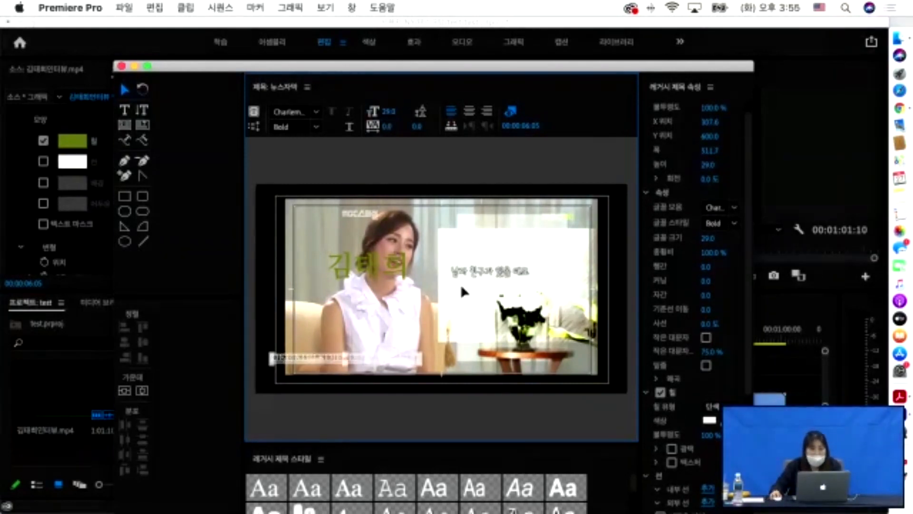
left_click_drag(305, 362, 324, 375)
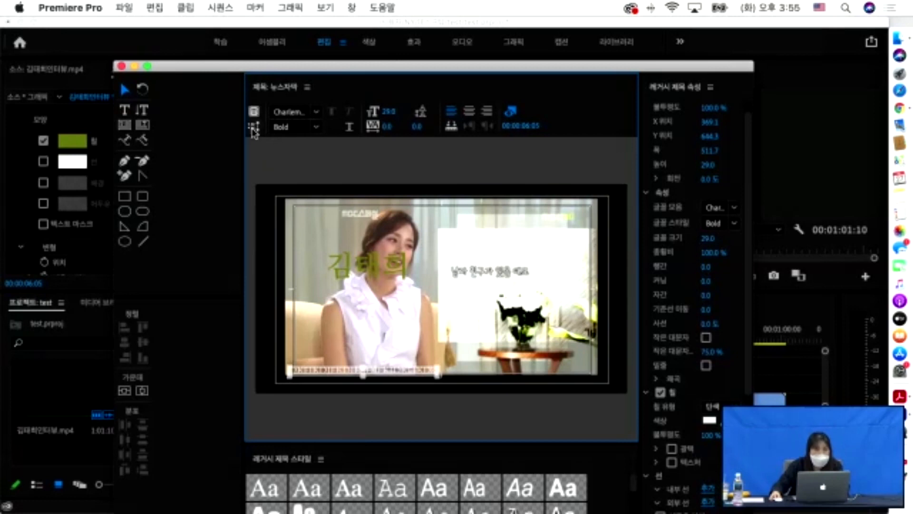
- Set Roll/Crawl Options to Crawl Left, starting and ending off screen
left_click(254, 126)
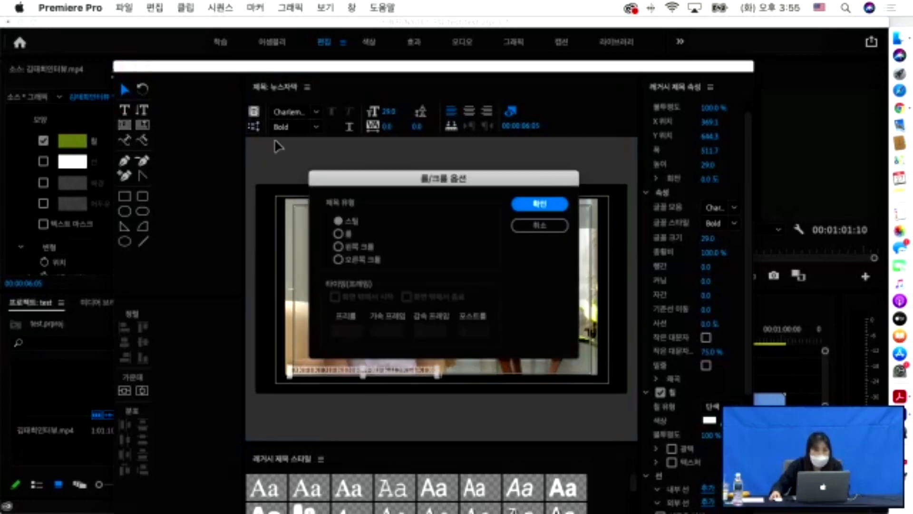
left_click_drag(405, 186, 402, 168)
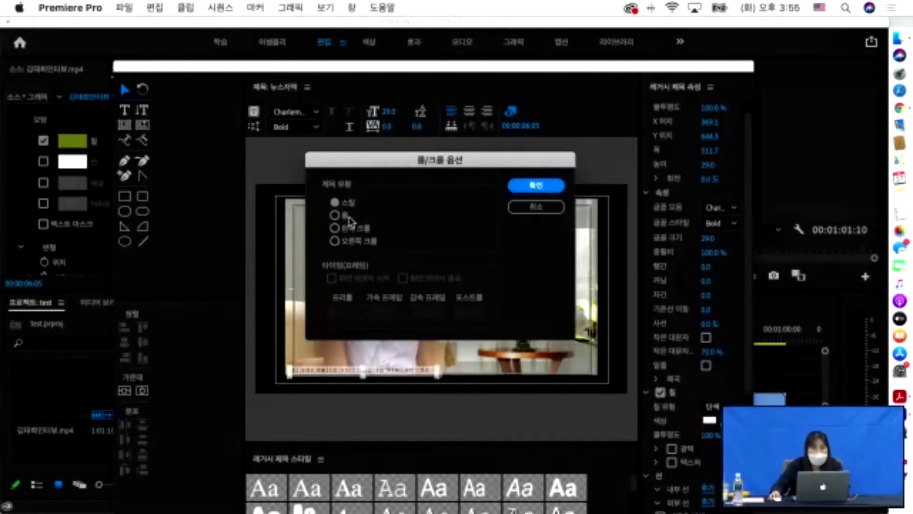
left_click(335, 228)
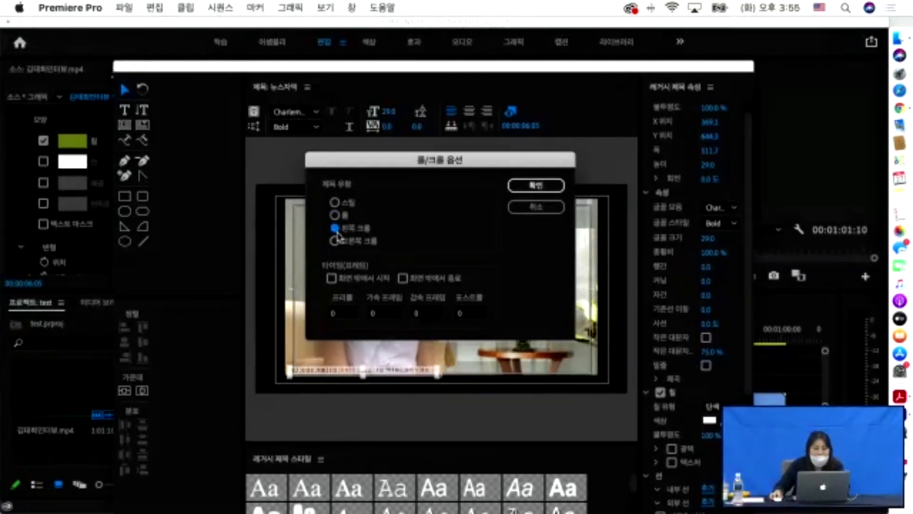
left_click(332, 280)
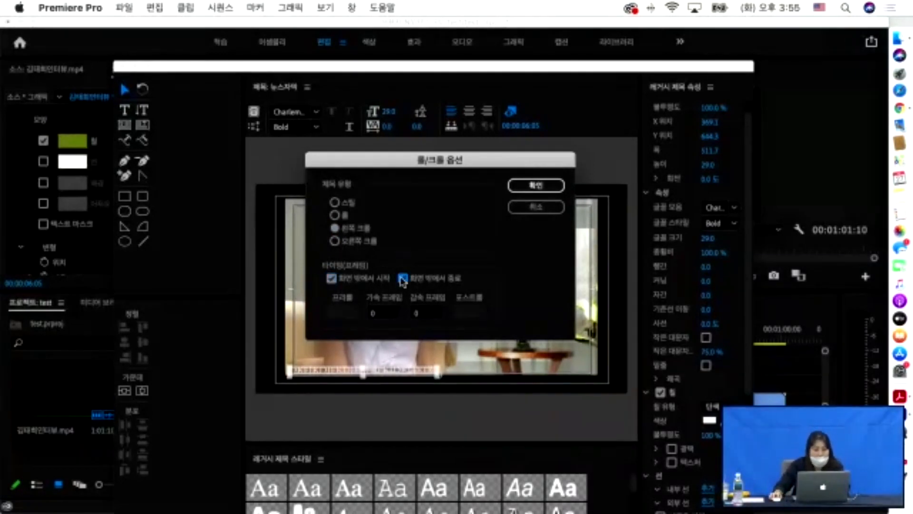
left_click(536, 187)
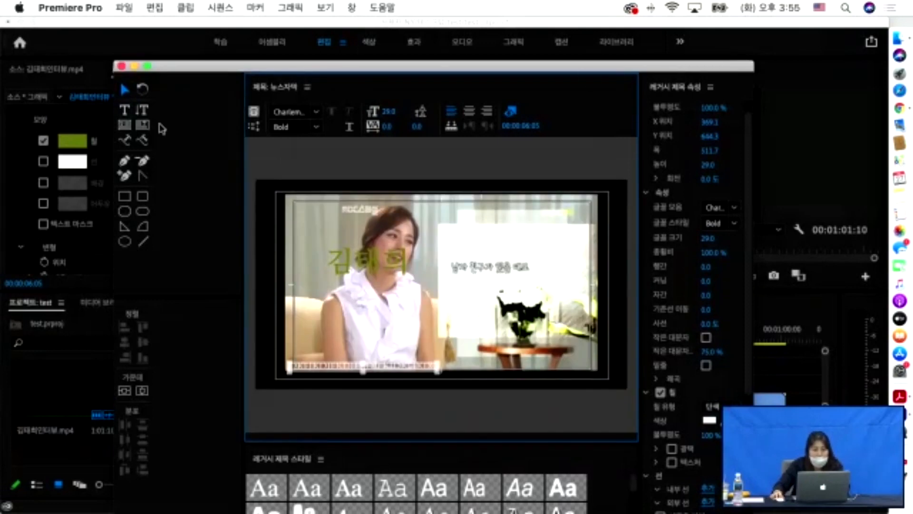
- Place the 뉴스자막 title on track V3 and preview it from the start
left_click(122, 66)
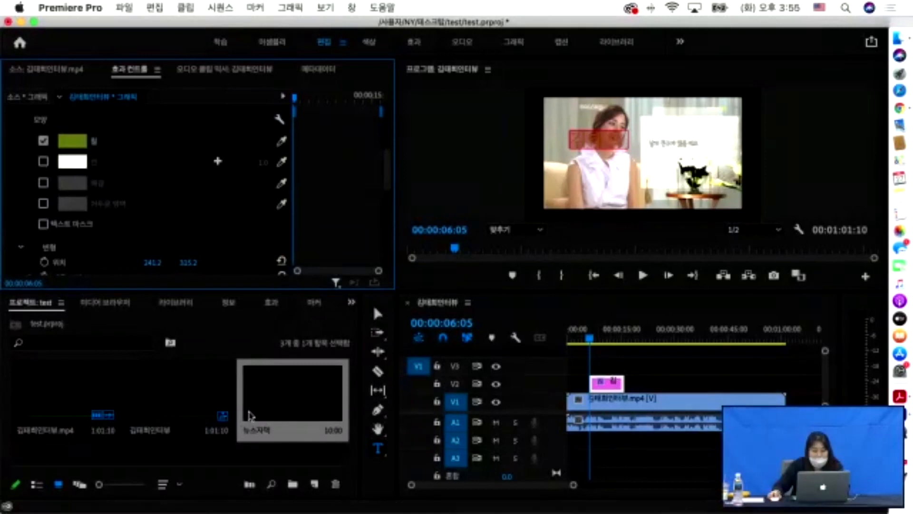
left_click_drag(270, 397, 571, 369)
key("Home")
key("space")
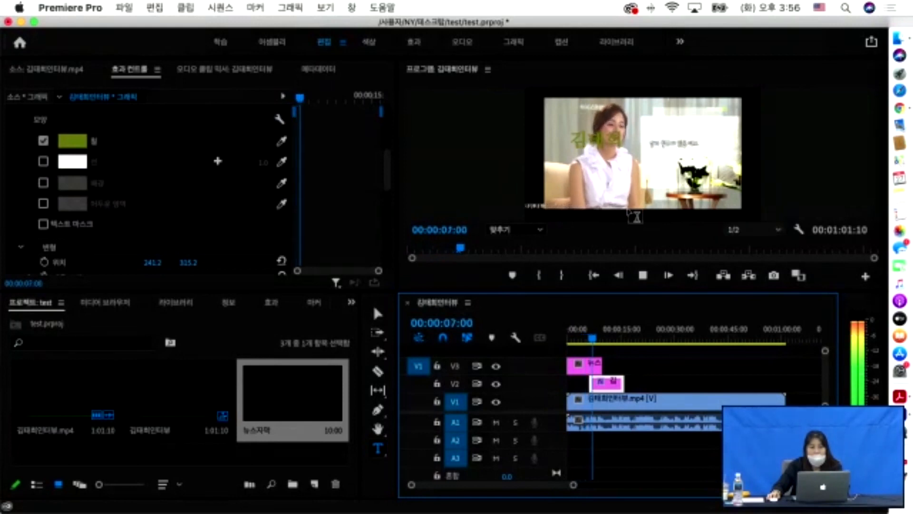
key("space")
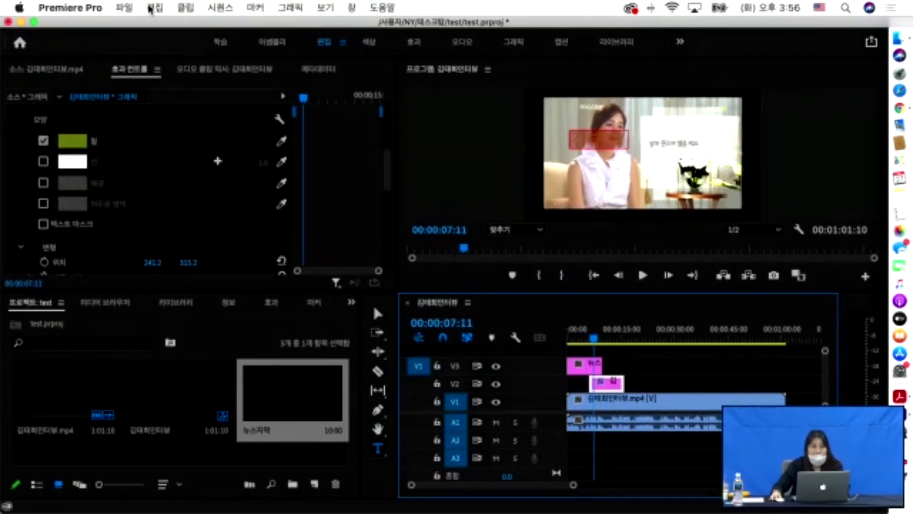
- Add a second 뉴스자막 clip on V3 after the first, lengthen it, and play it back
left_click(124, 7)
left_click(242, 447)
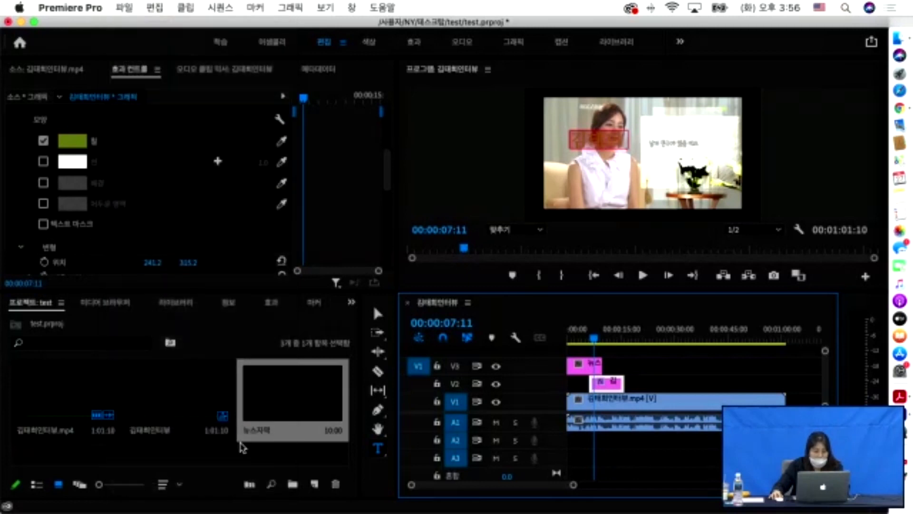
left_click_drag(301, 409, 624, 365)
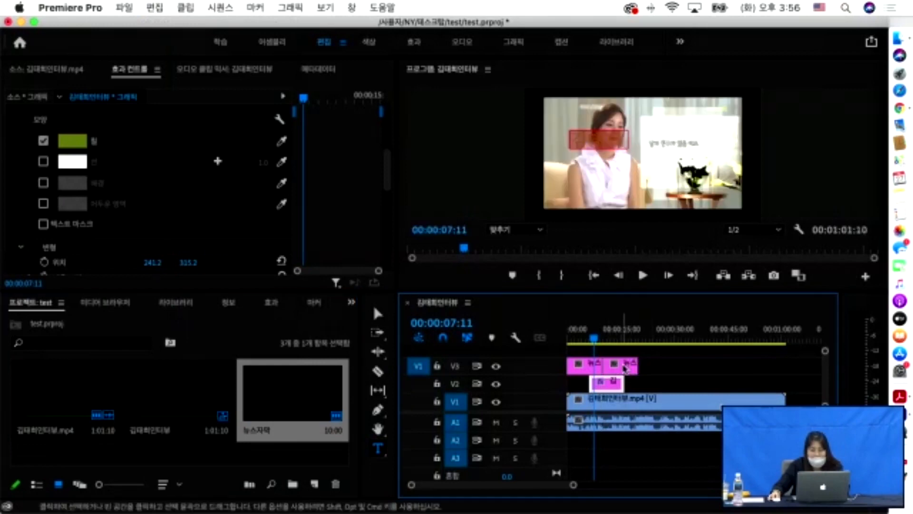
left_click(624, 365)
key("Down")
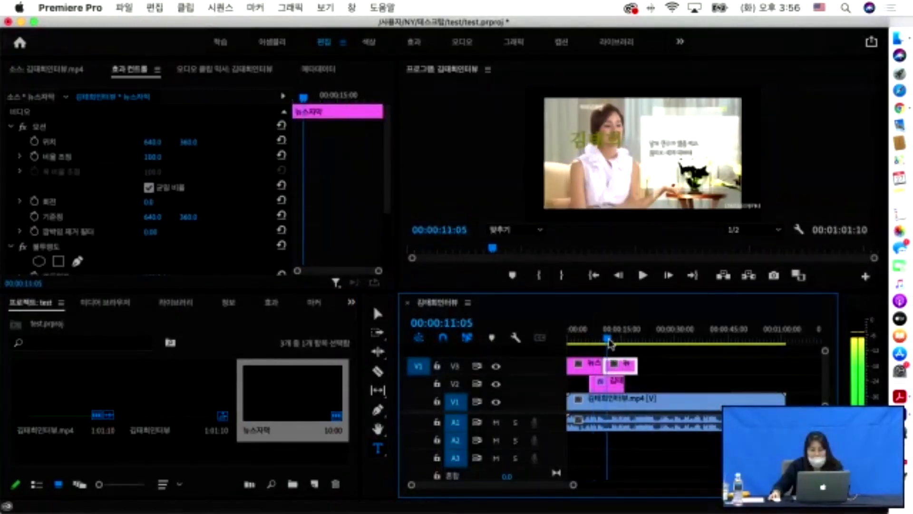
left_click_drag(638, 366, 744, 365)
key("space")
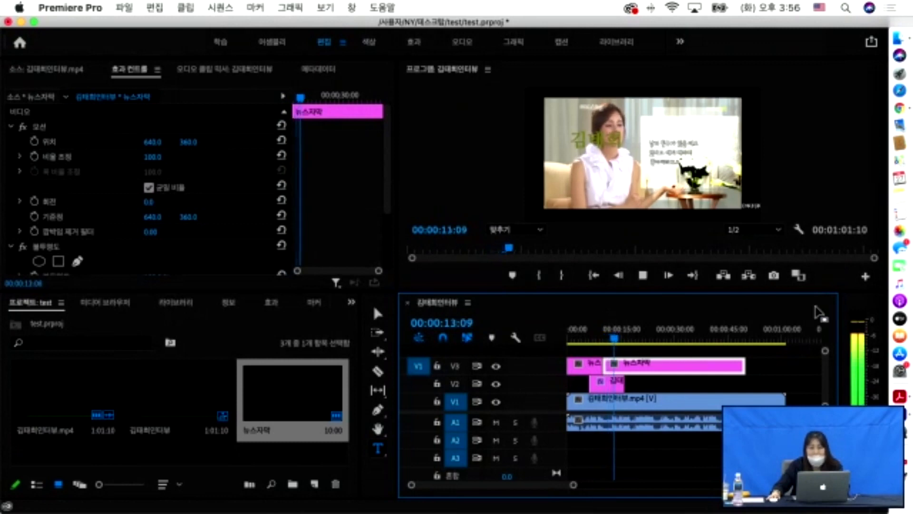
key("space")
- Shorten the second title clip and preview the crawl from 00:00:09:10
left_click_drag(744, 365, 634, 367)
left_click(600, 340)
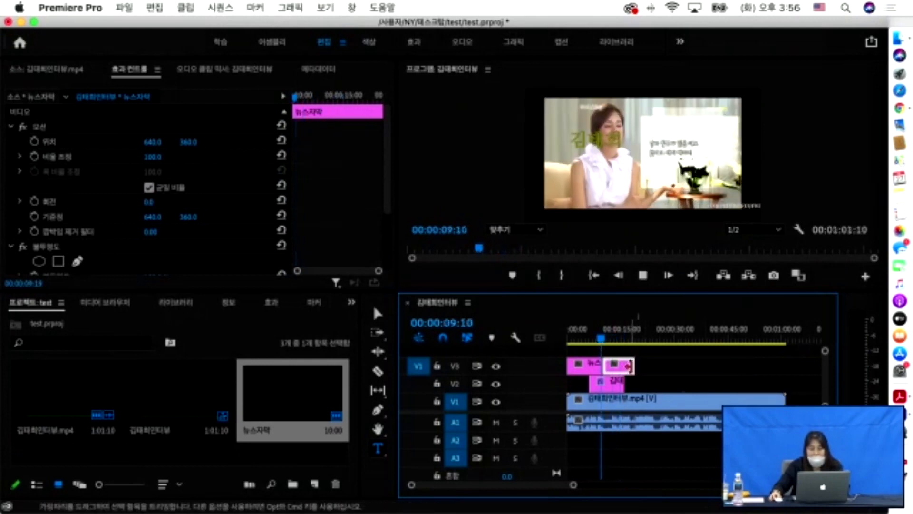
key("space")
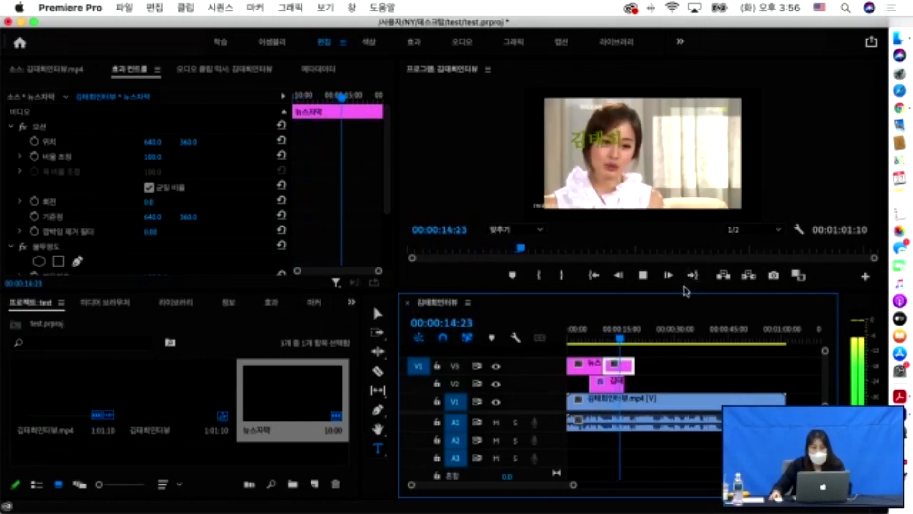
key("space")
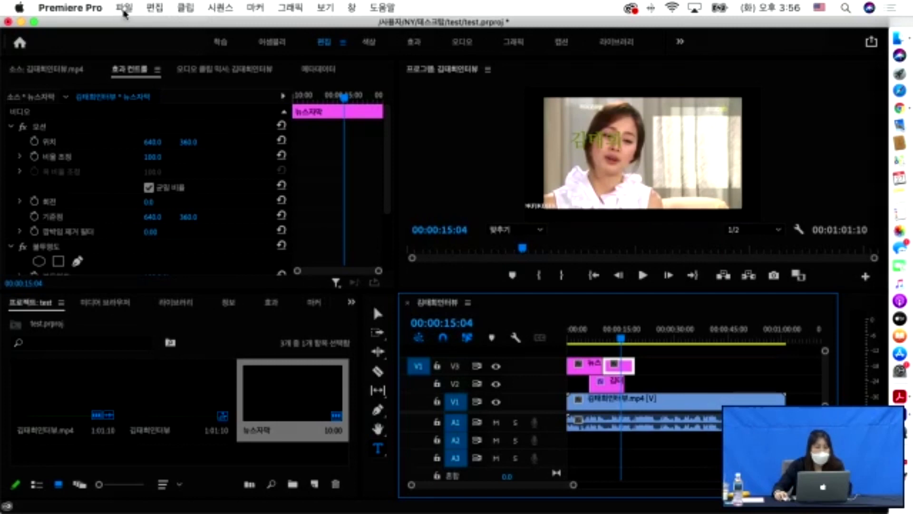
- Create a second legacy title, replacing the default name 제목 02
left_click(124, 7)
mouse_move(173, 32)
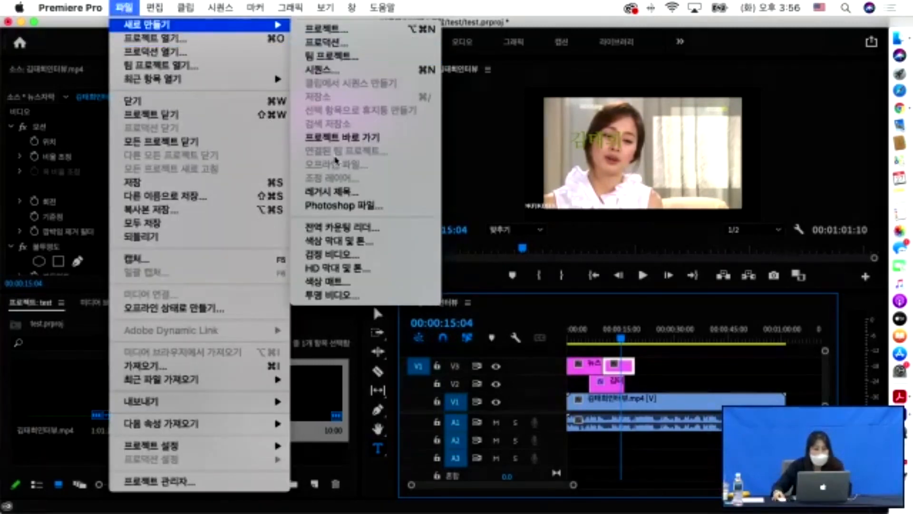
left_click(361, 196)
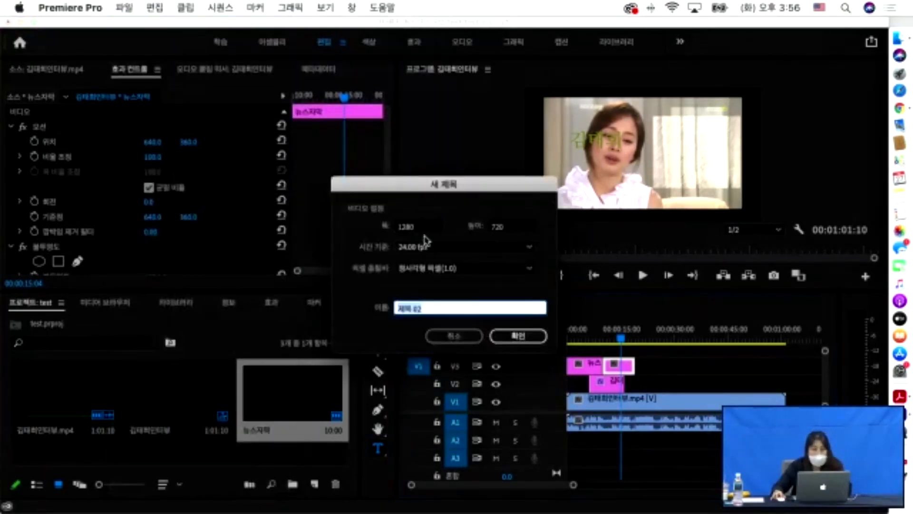
left_click(444, 308)
left_click_drag(444, 308, 346, 307)
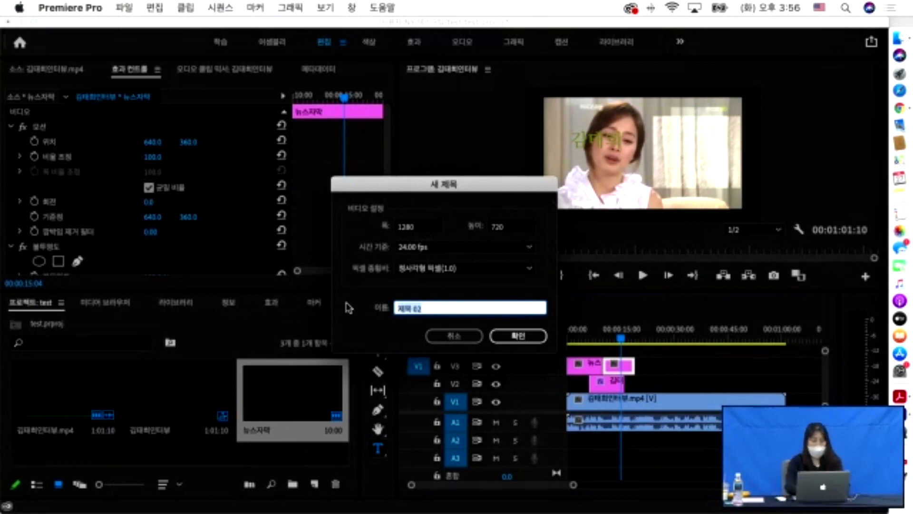
type("ㄱ")
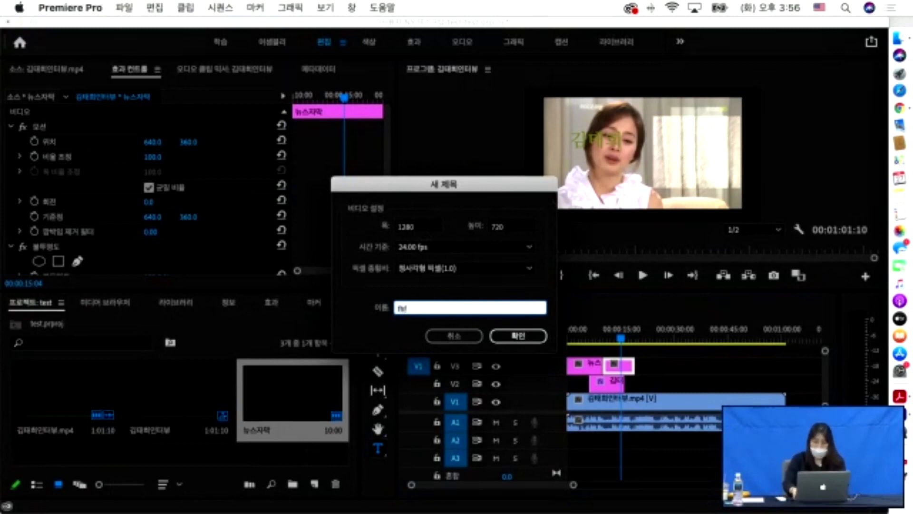
key("BackSpace")
type("1")
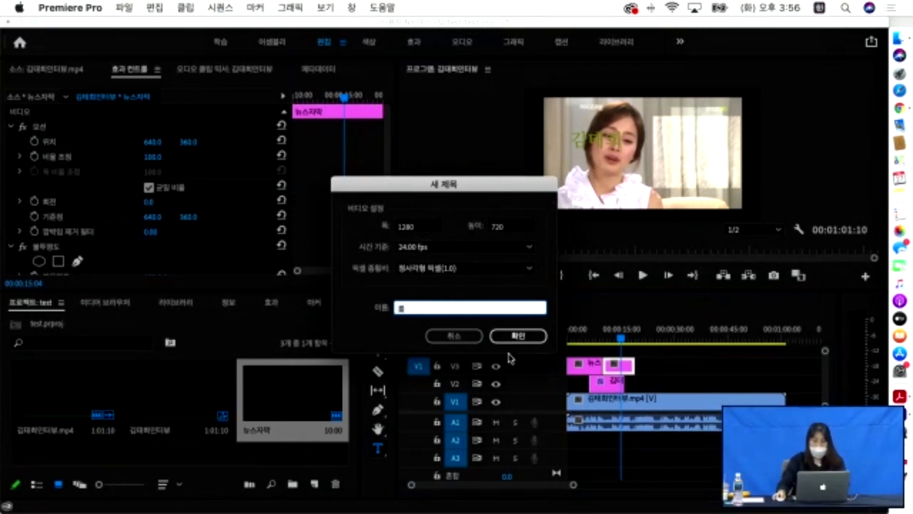
left_click(514, 336)
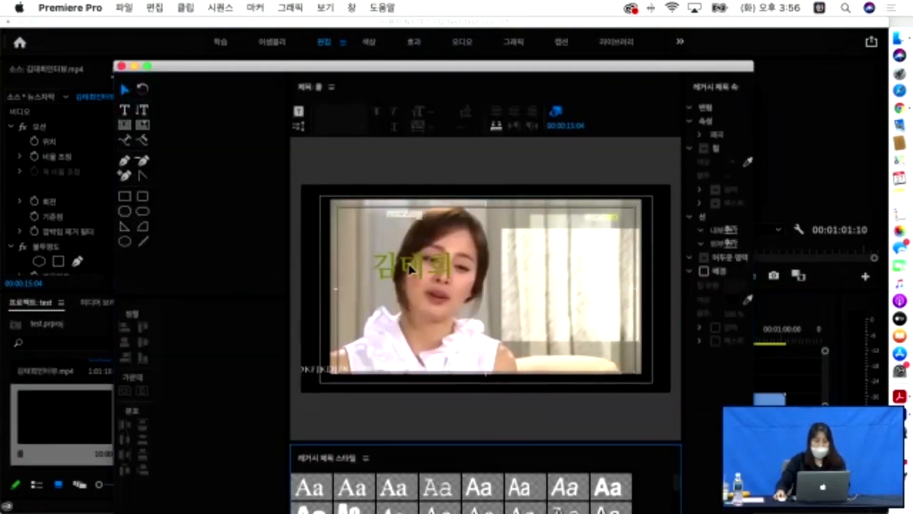
- Type seven stacked lines of Latin placeholder text in the title frame
key("t")
left_click(462, 230)
type("김")
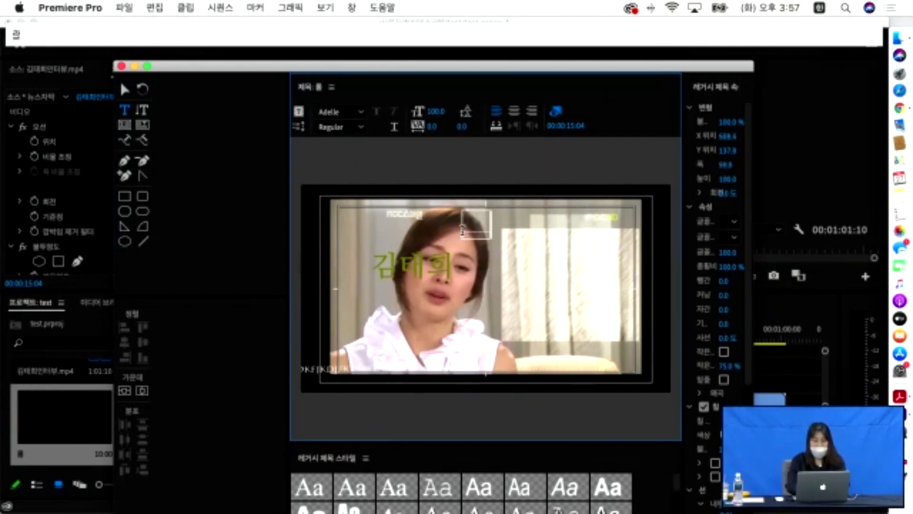
key("ctrl+space")
type("djfkdjfkdjck")
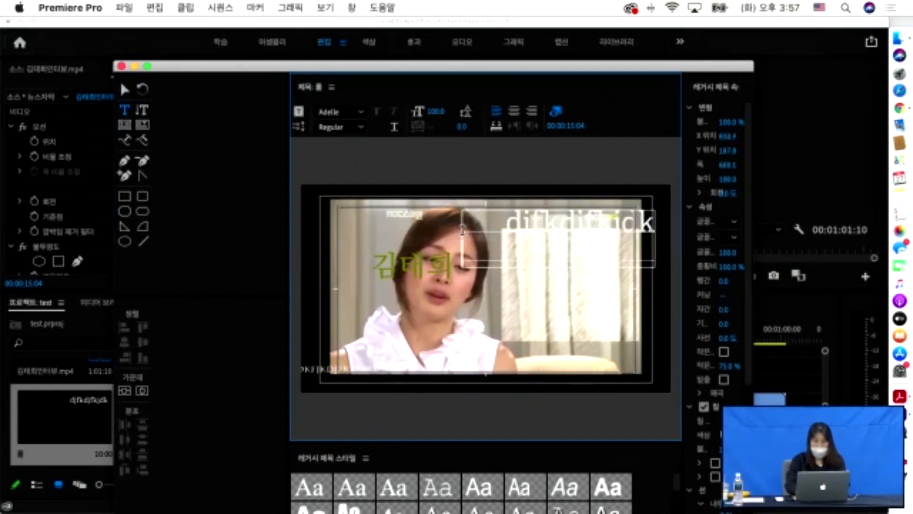
key("Return")
type("dkjfkdjf")
key("Return")
type("dkjfdkfj")
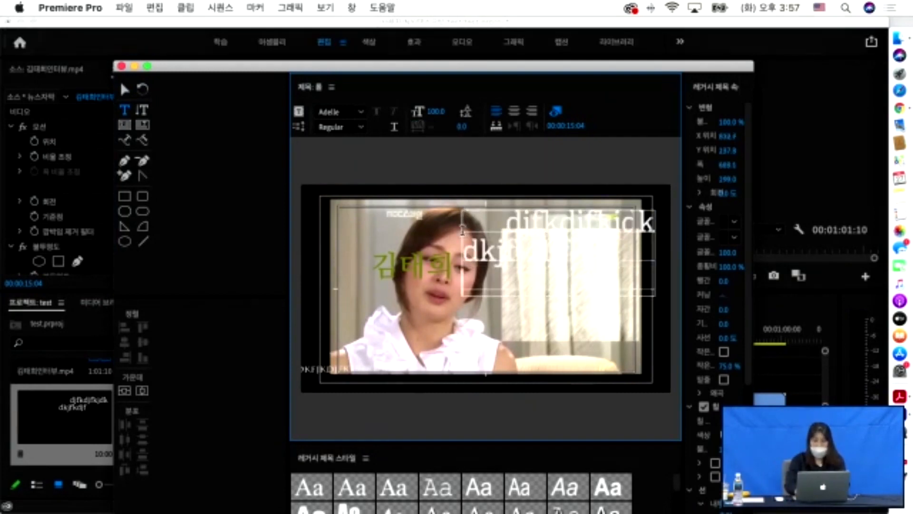
key("Return")
type("dkfjdkjf")
key("Return")
type("dkfjdkfj")
key("Return")
type("dkfjdkfj")
key("Return")
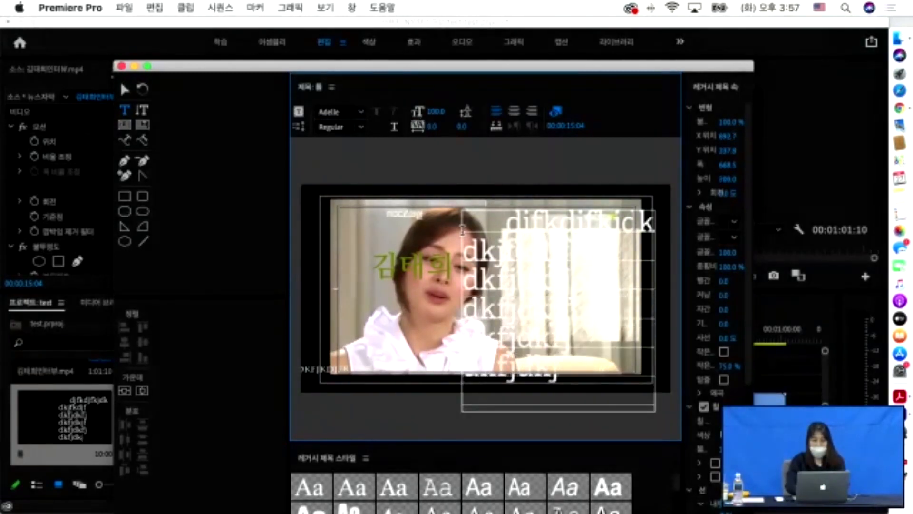
type("dkfjkdfj")
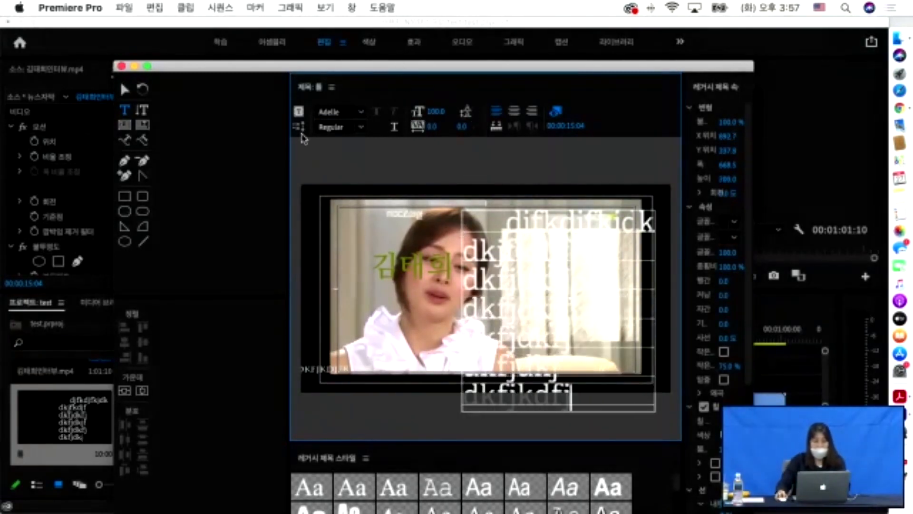
- Set the title to Roll, starting and ending off screen, and close the title editor
left_click(298, 127)
left_click(348, 234)
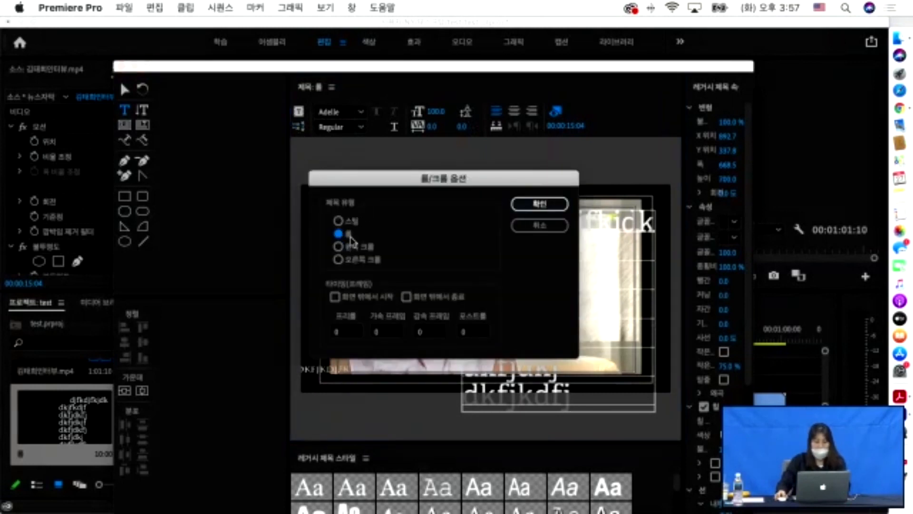
left_click(335, 297)
left_click(406, 297)
left_click(539, 203)
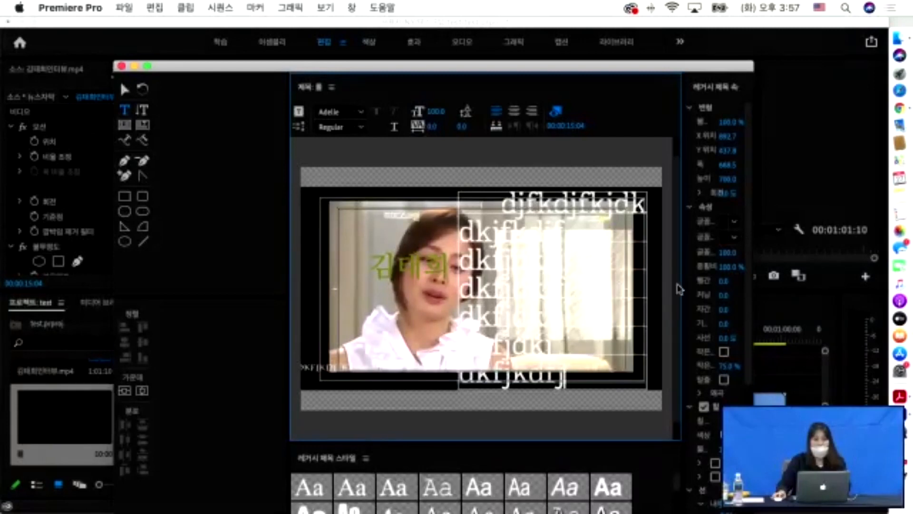
left_click(122, 66)
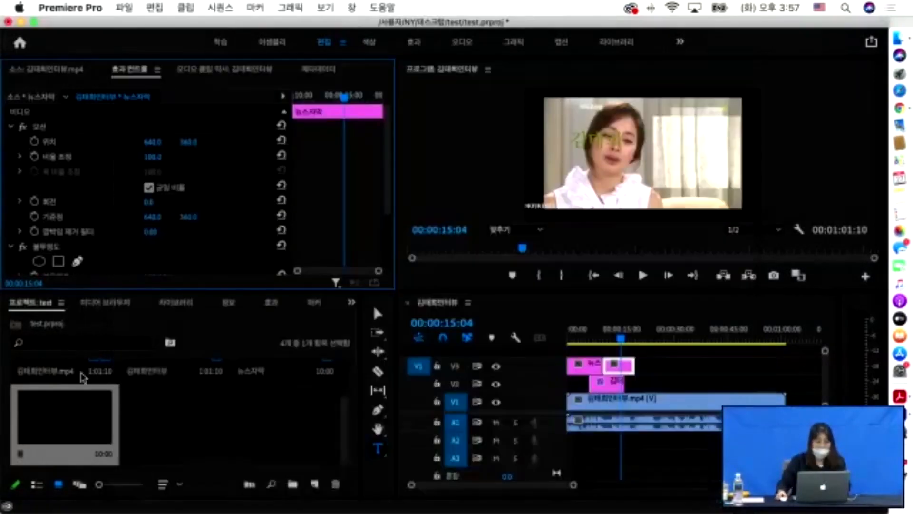
- Place the 롤 rolling title on a new top video track and play it from the start
left_click_drag(75, 428, 602, 351)
key("Home")
key("space")
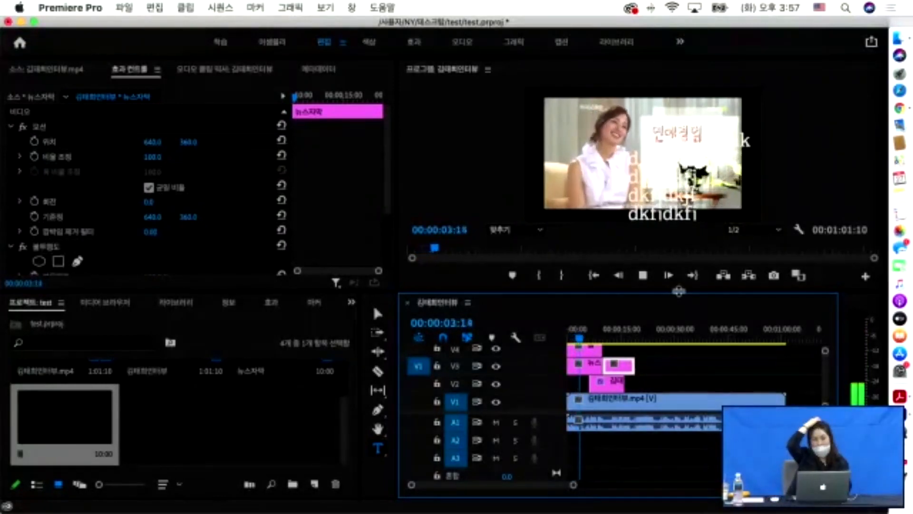
key("space")
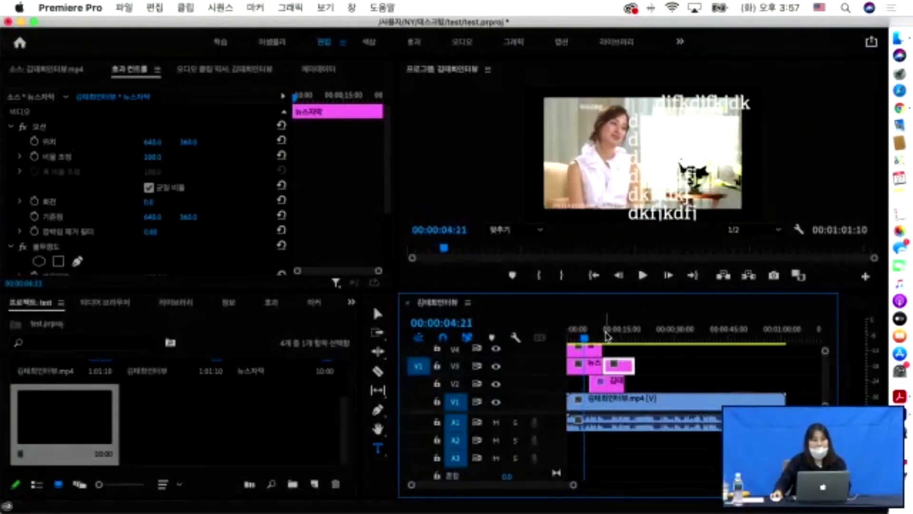
- Trim the rolling title clip's end and park the playhead at 00:00:01:10
left_click_drag(602, 348, 588, 349)
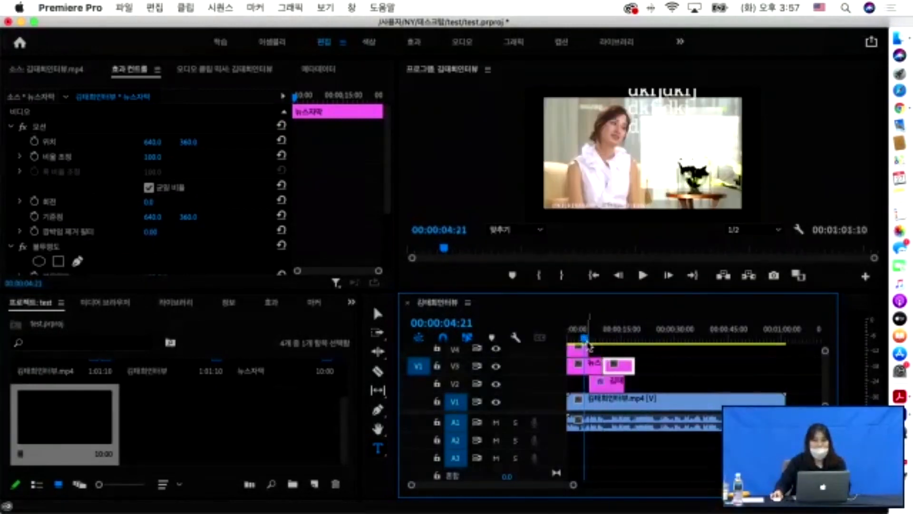
left_click(573, 338)
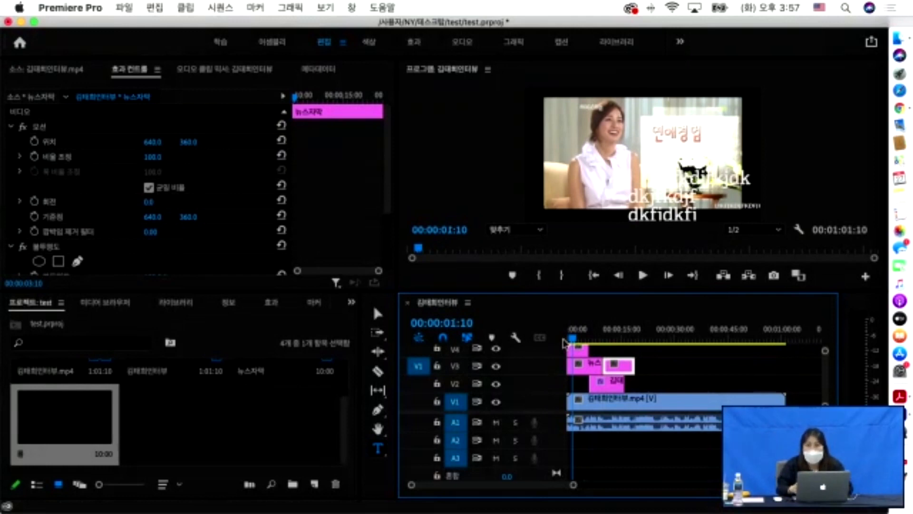
left_click(135, 9)
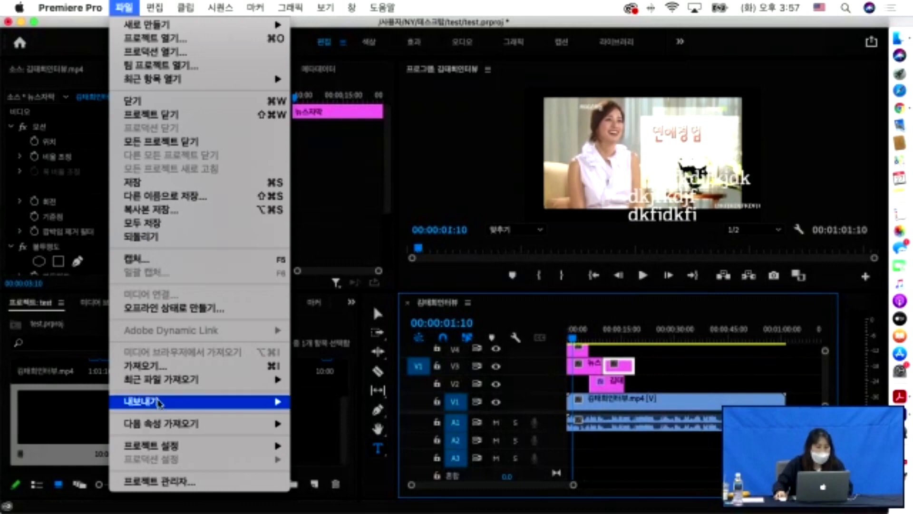
- Open the media export settings, keep the format at H.264, and start setting the output name
mouse_move(159, 405)
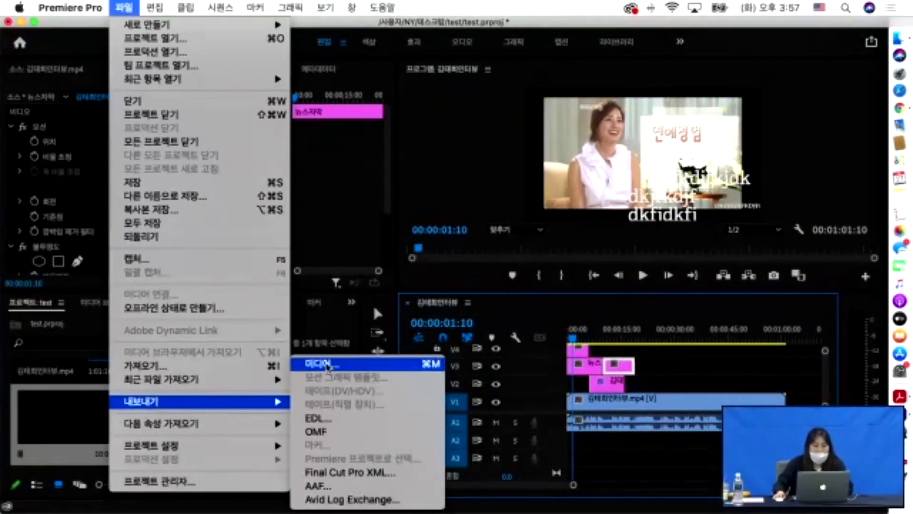
left_click(333, 368)
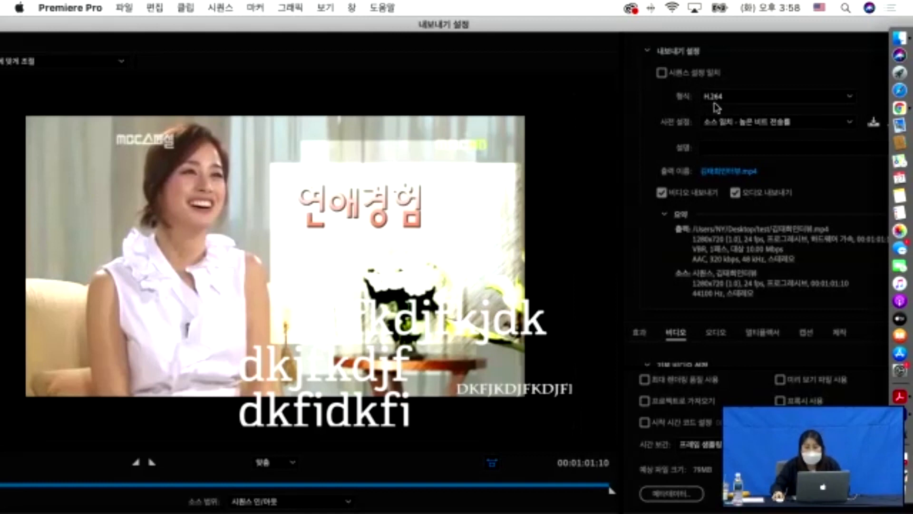
left_click(733, 97)
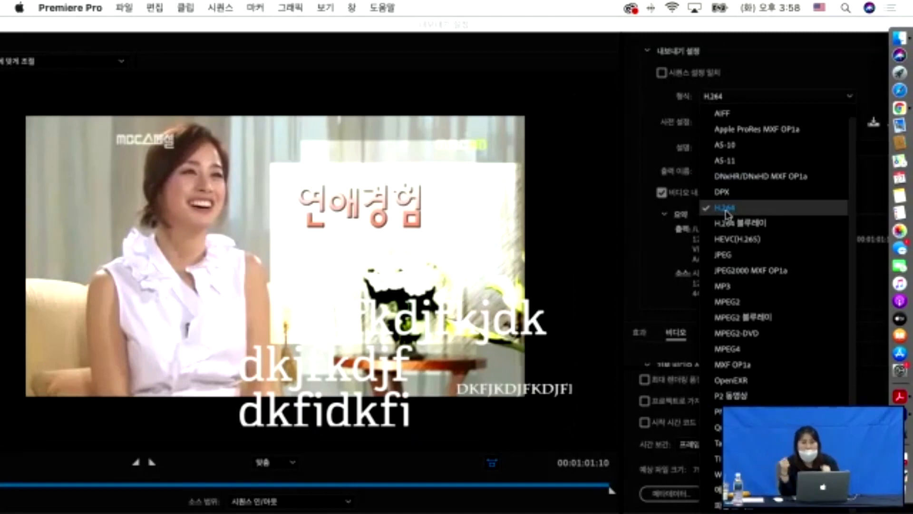
left_click(725, 208)
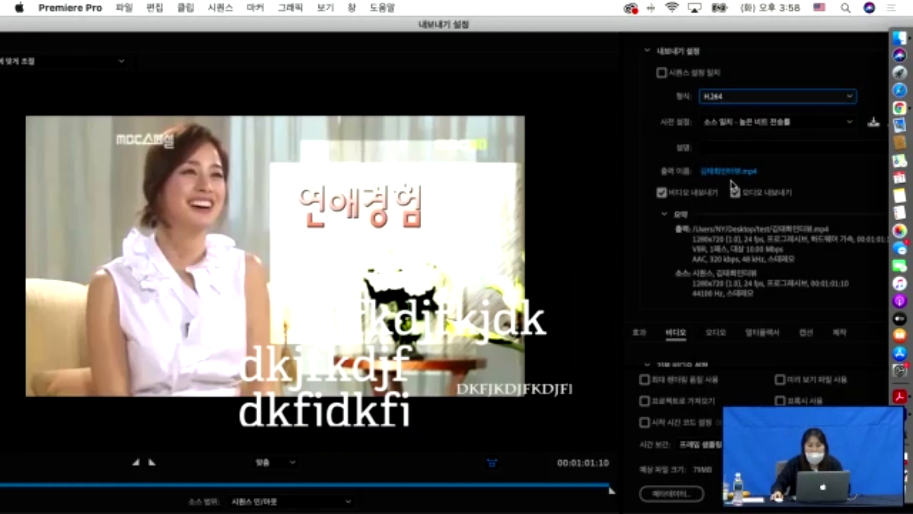
left_click(751, 94)
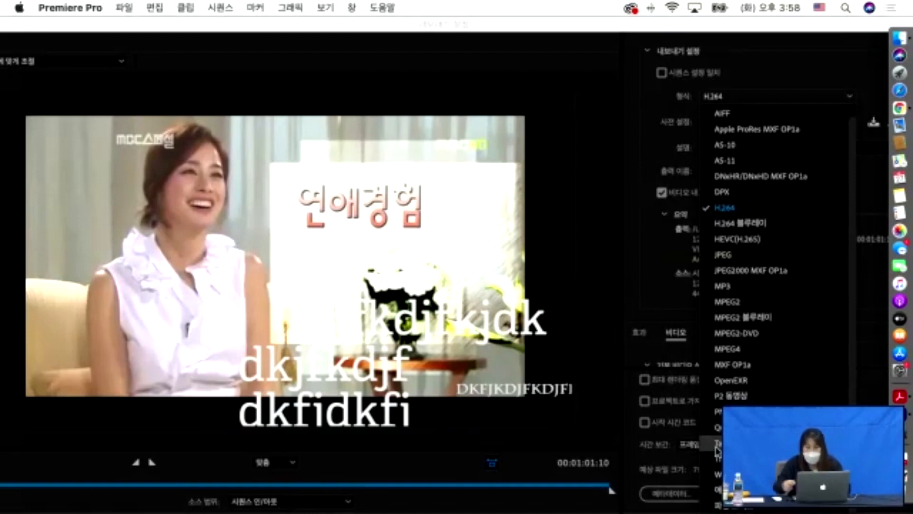
left_click(716, 209)
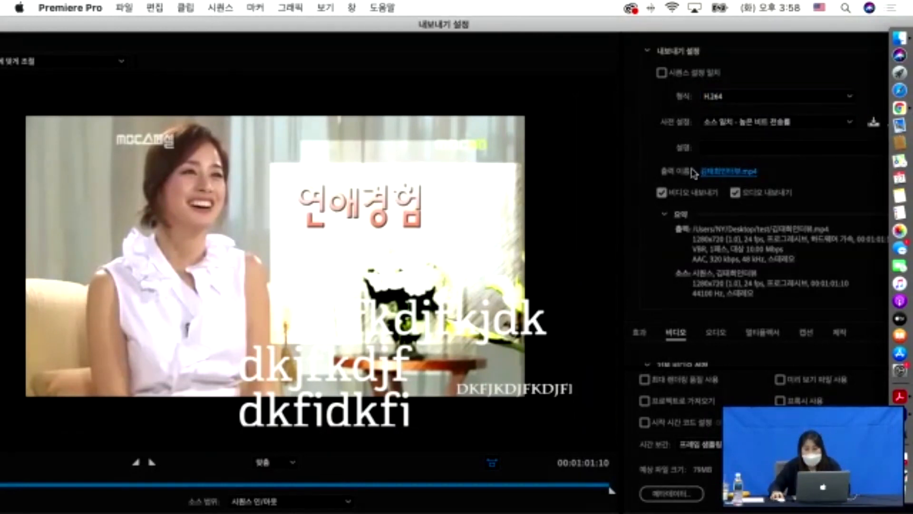
left_click(743, 172)
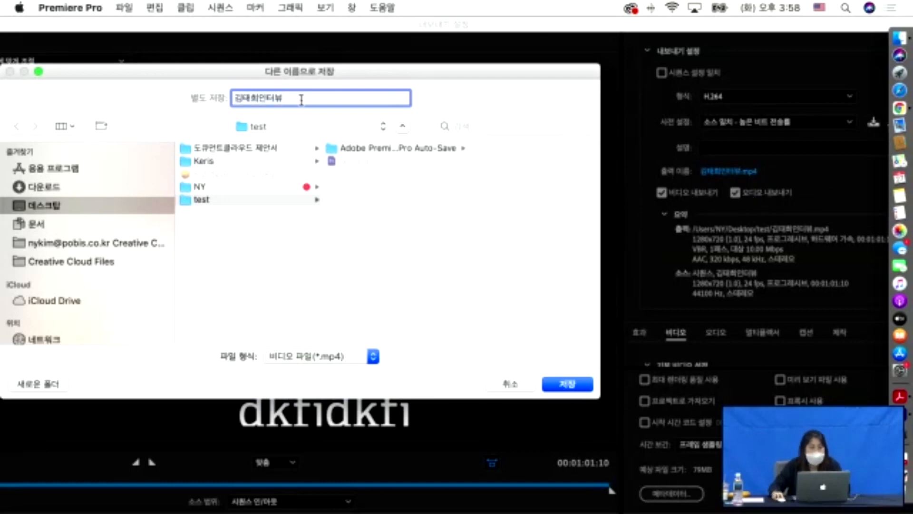
- Switch input to Korean, name the export file 완성.mp4, and save the name
type("dhks")
key("BackSpace")
key("BackSpace")
key("BackSpace")
key("BackSpace")
key("ctrl+space")
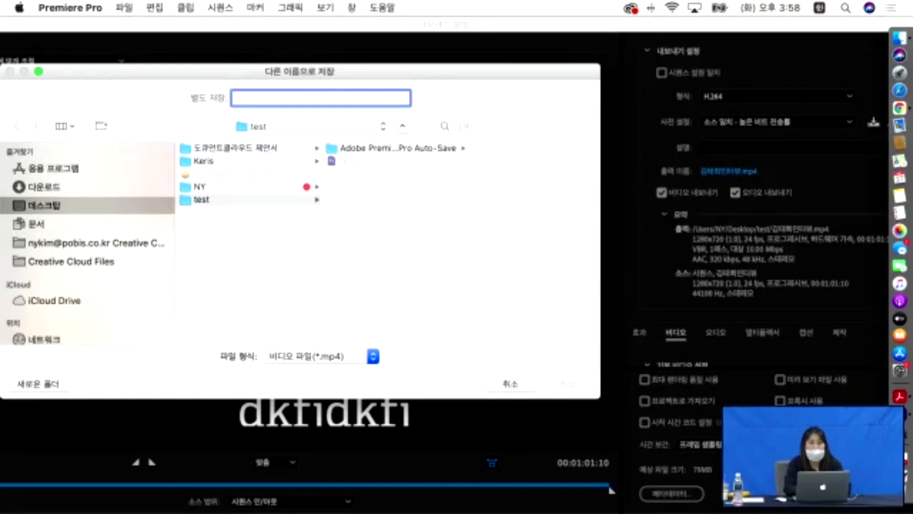
type("와")
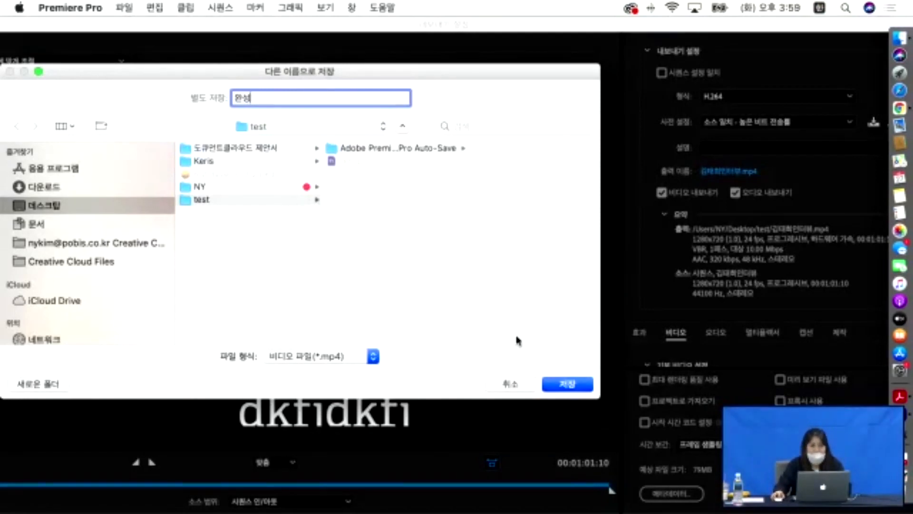
left_click(570, 386)
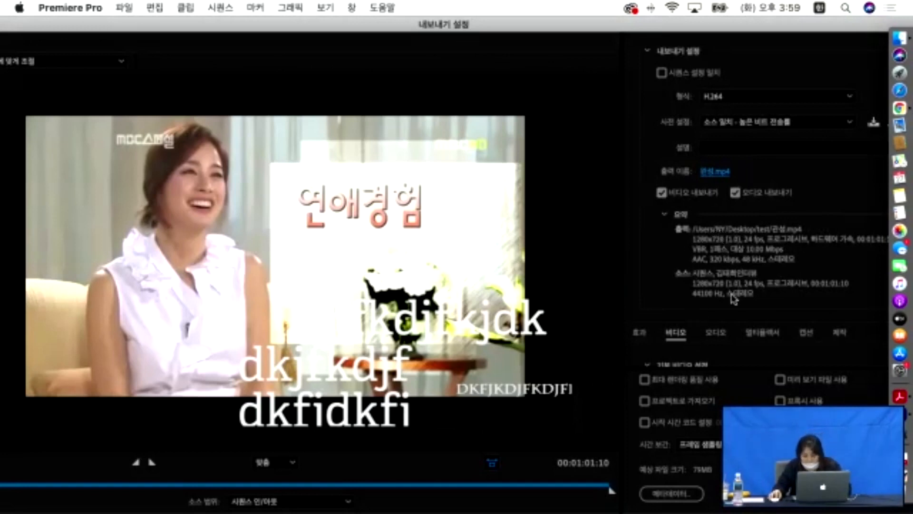
- Scrub the export preview, maximise the window, and restore the source range to the full sequence
left_click(175, 484)
left_click_drag(194, 487, 251, 481)
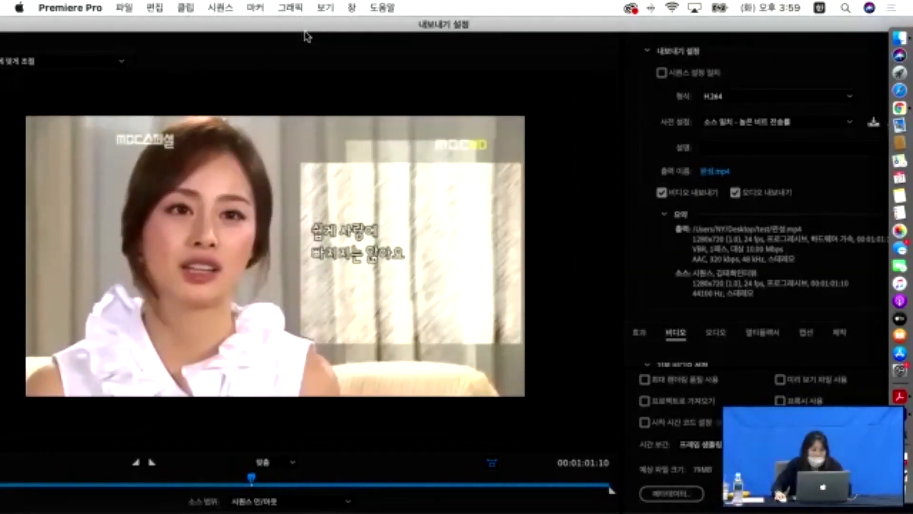
double_click(316, 27)
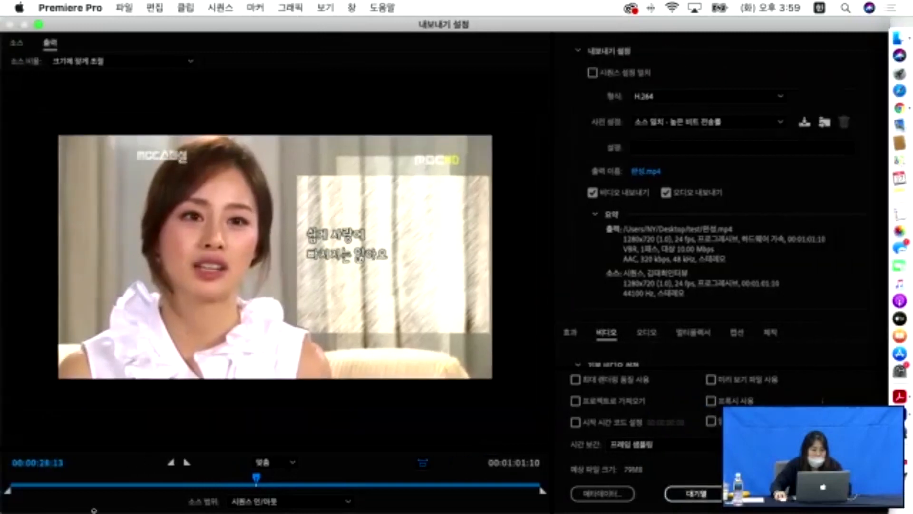
left_click_drag(8, 490, 138, 499)
mouse_move(547, 494)
left_mouse_down()
mouse_move(500, 496)
mouse_move(542, 492)
left_mouse_up()
left_click_drag(137, 496, 8, 492)
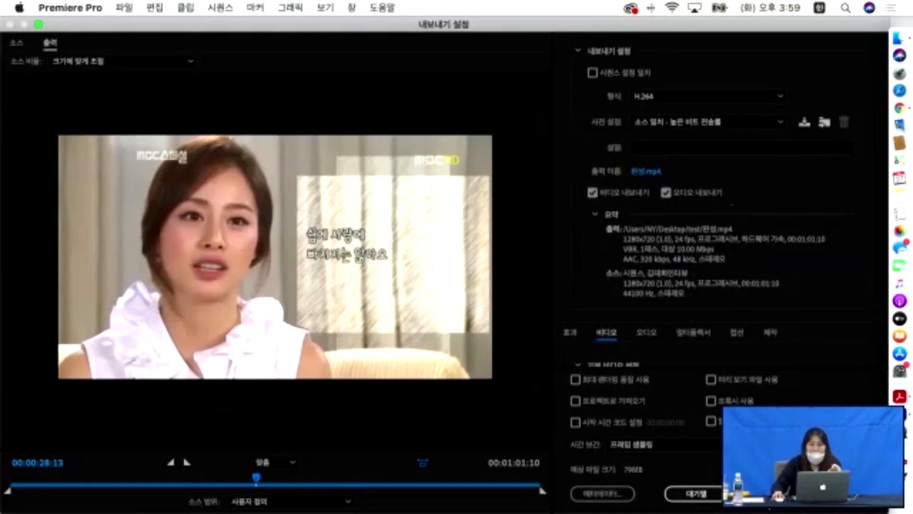
- Encode the sequence to 완성.mp4, then open the 00. 인터페이스 folder in Finder
key("Return")
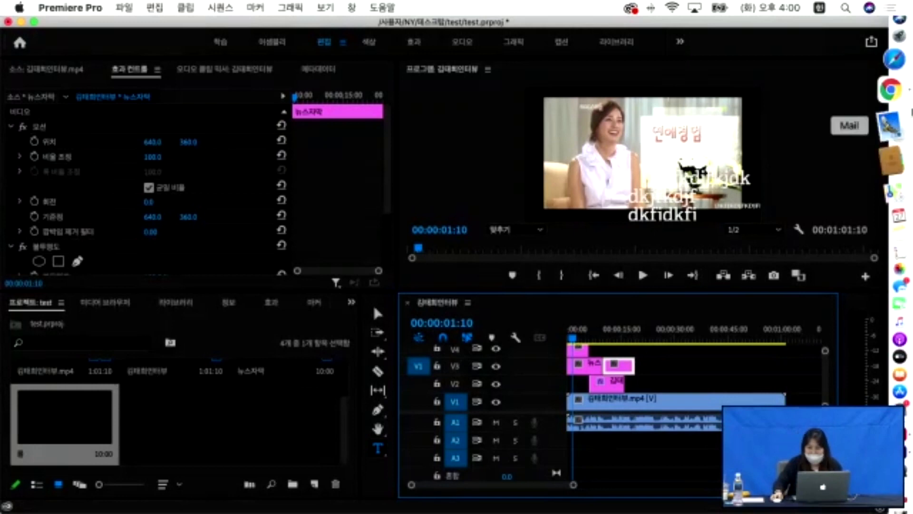
left_click(898, 38)
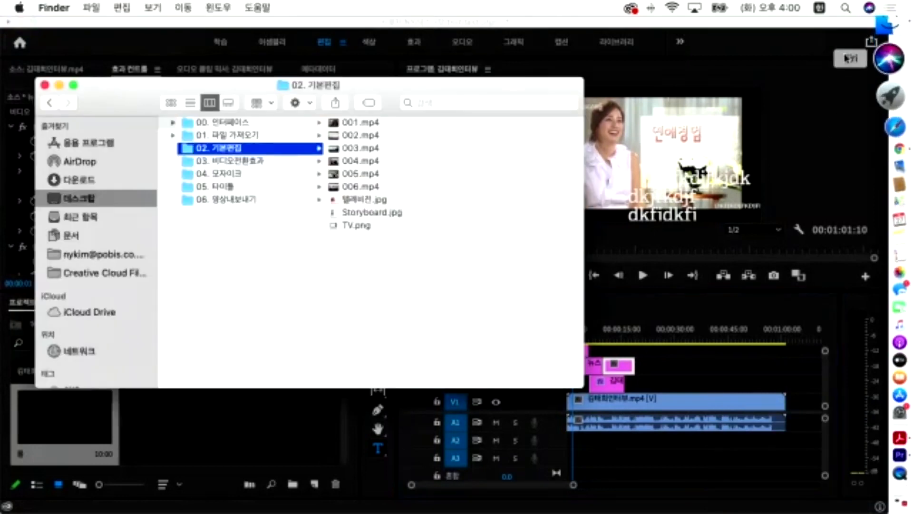
left_click(205, 123)
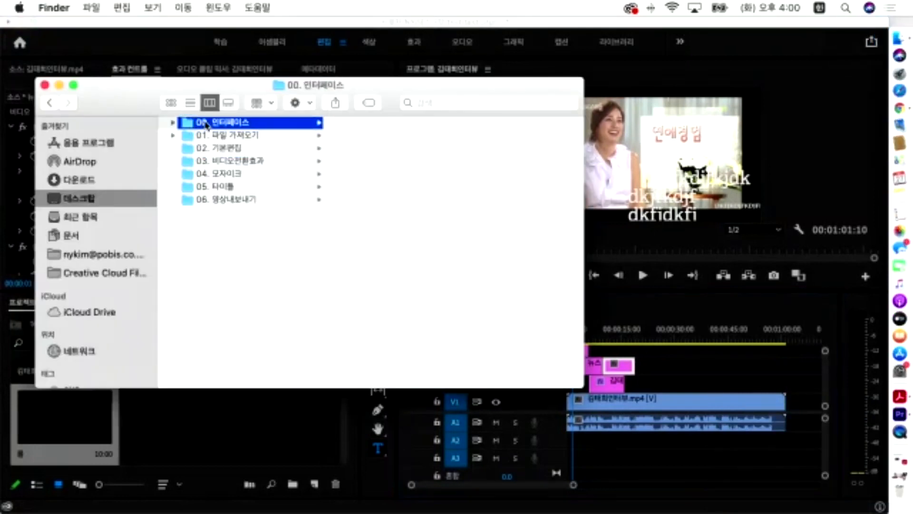